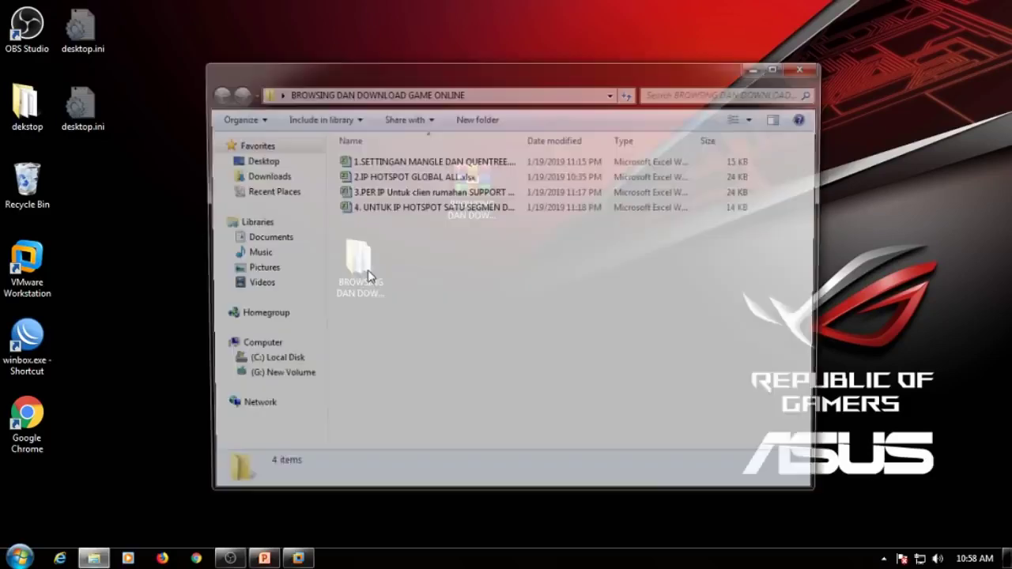
# Step: Maximize the BROWSING DAN DOWNLOAD GAME ONLINE folder window and widen the Date modified and Name columns to show full file names
pyautogui.doubleClick(624, 77)
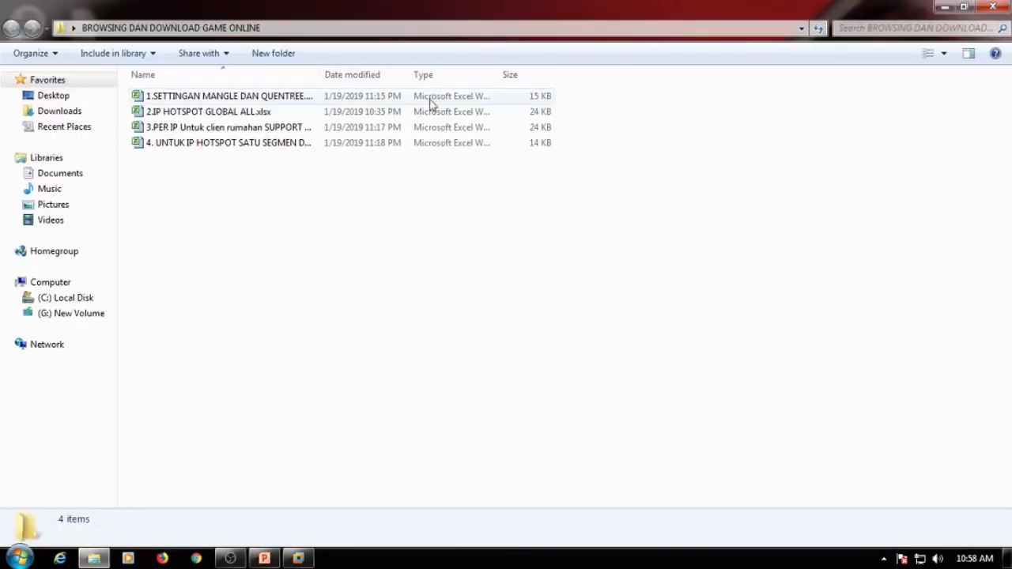
pyautogui.moveTo(405, 74); pyautogui.dragTo(520, 74)
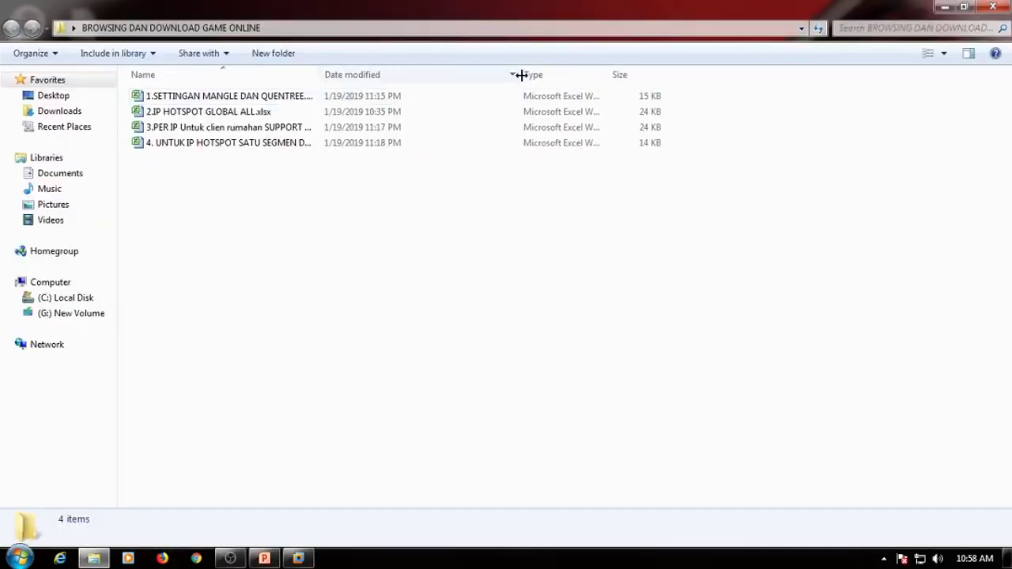
pyautogui.moveTo(319, 73); pyautogui.dragTo(506, 87)
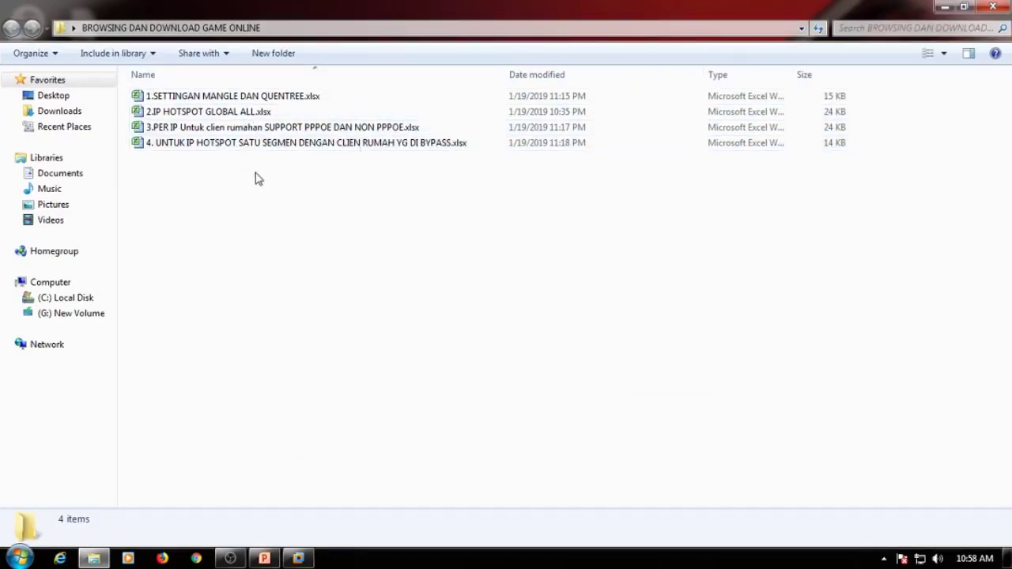
pyautogui.click(190, 115)
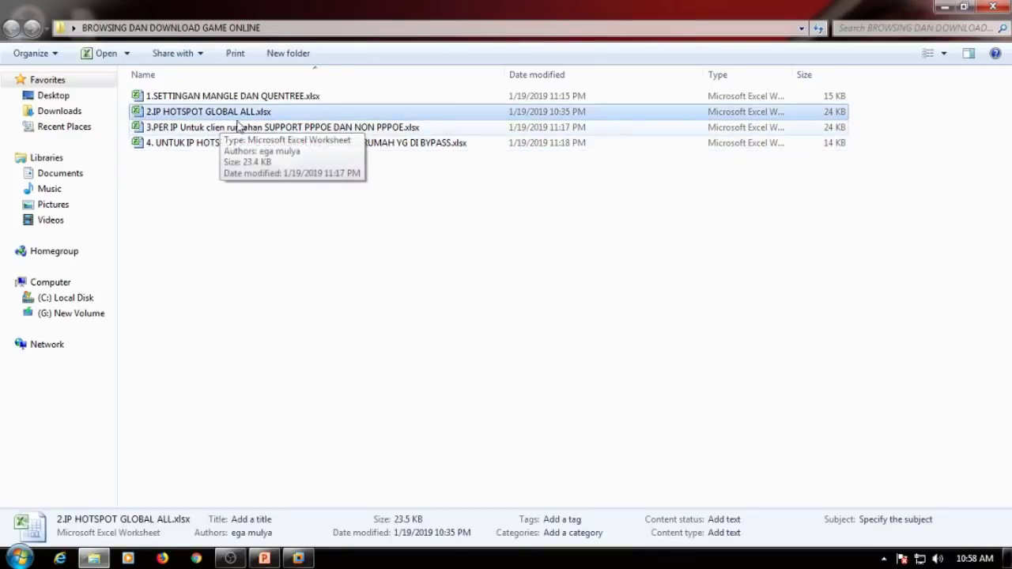
pyautogui.click(211, 130)
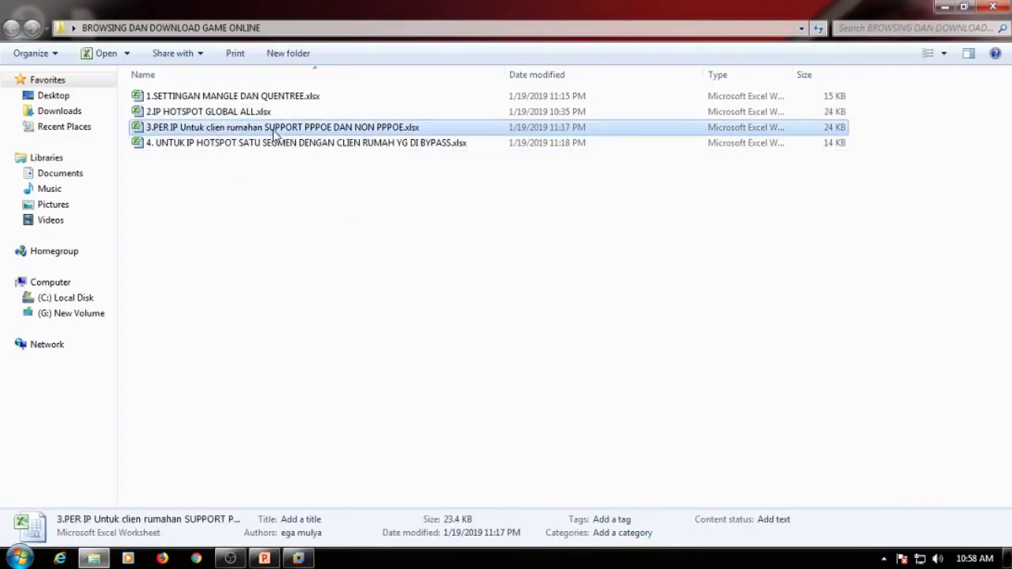
pyautogui.click(316, 242)
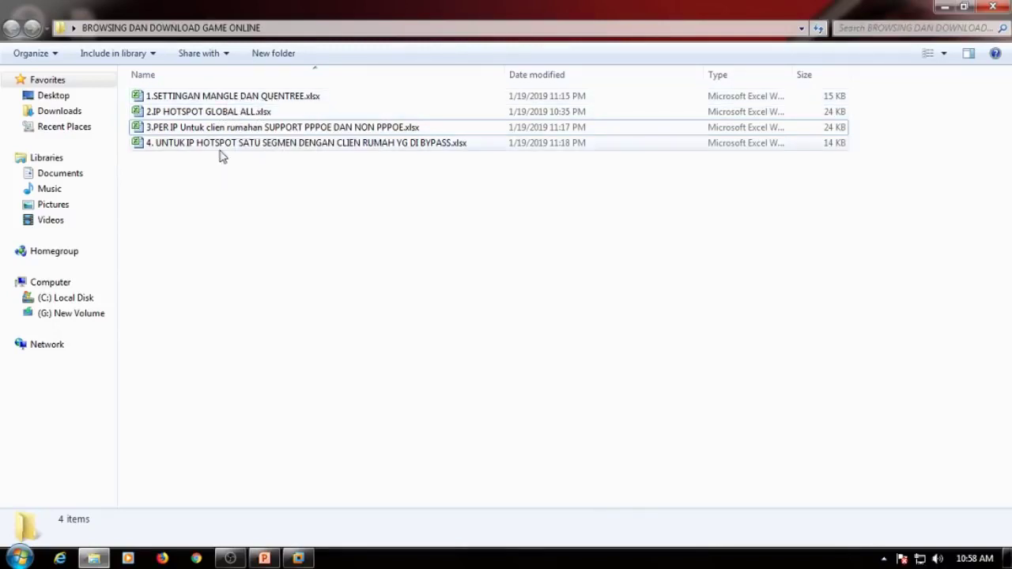
# Step: Rename the first workbook, 1.SETTINGAN MANGLE DAN QUENTREE.xlsx, as 1.SETTINGAN MANGLE DAN QUENTREE wajib.xlsx
pyautogui.click(174, 100)
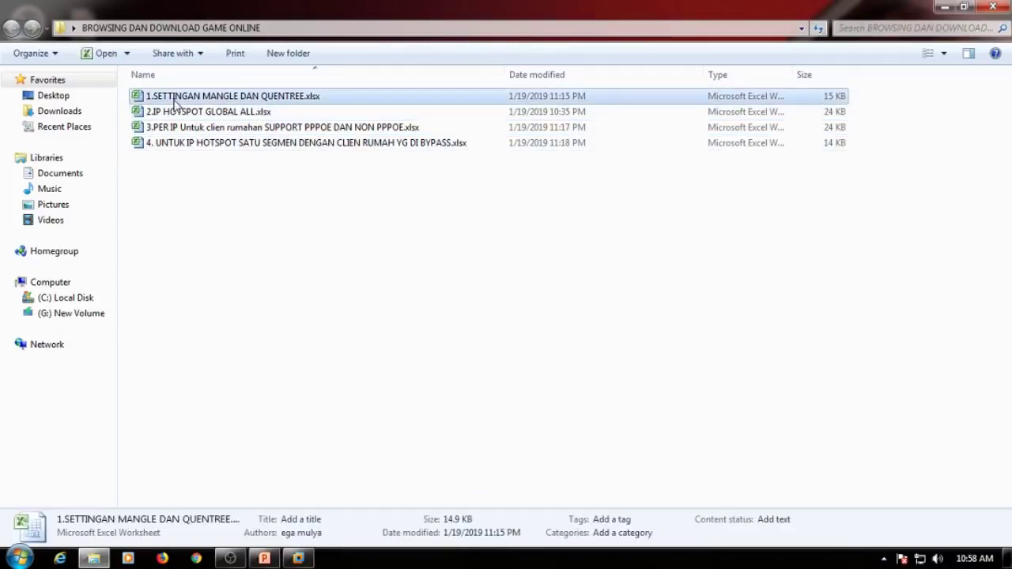
pyautogui.click(281, 97)
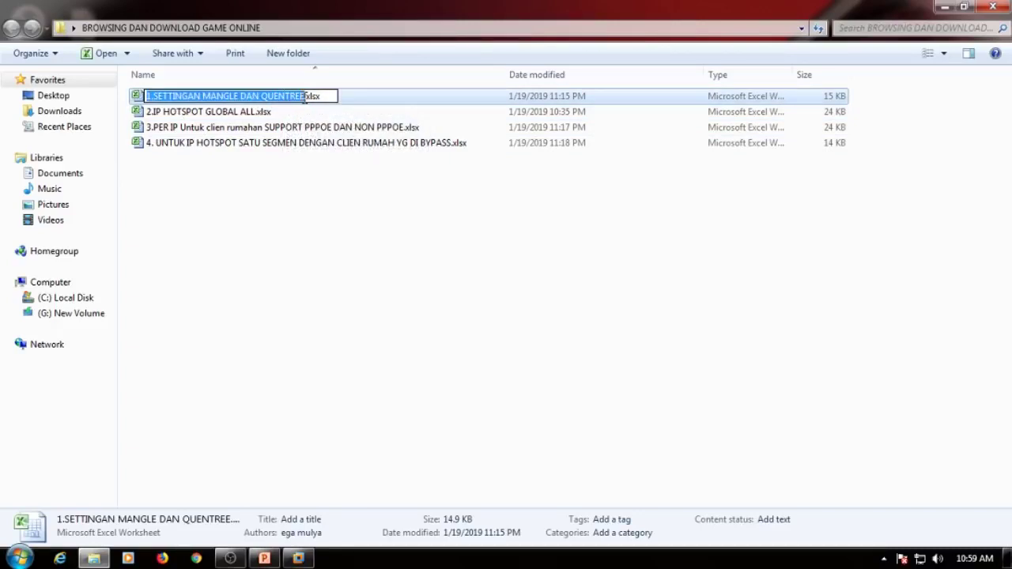
pyautogui.click(304, 97)
pyautogui.write('wajib')
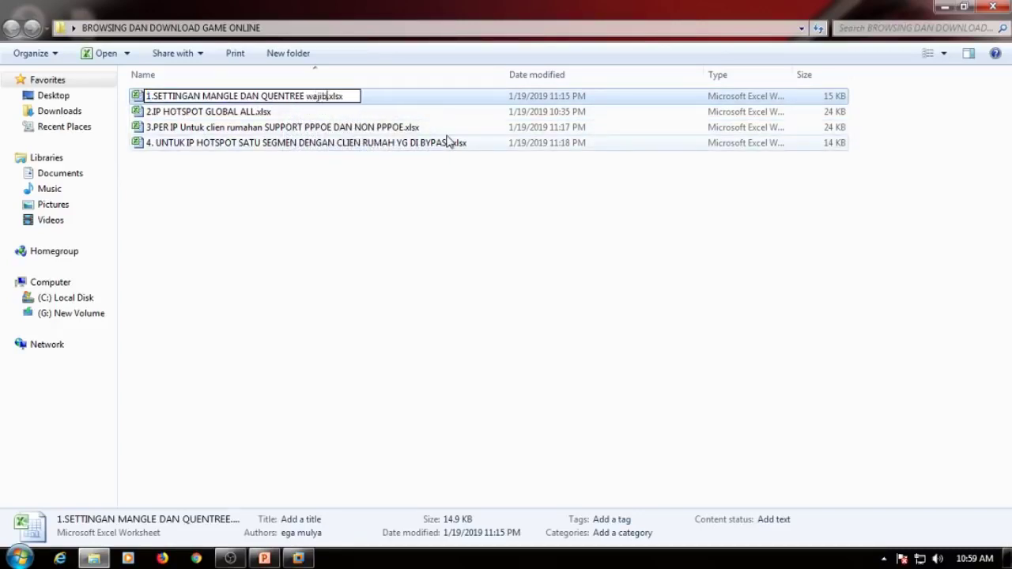
pyautogui.press('Return')
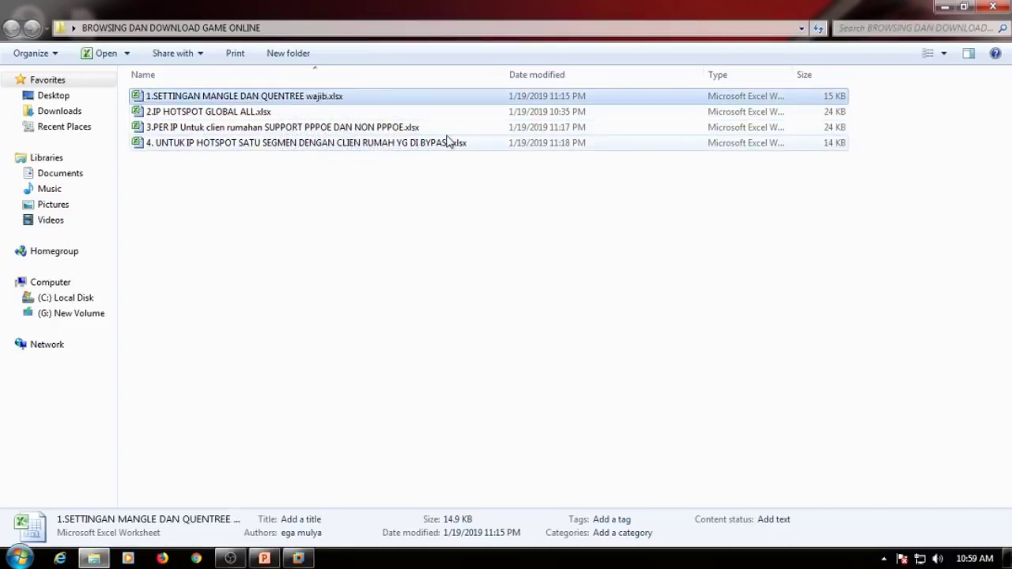
pyautogui.click(300, 111)
pyautogui.keyDown('shift'); pyautogui.click(257, 128); pyautogui.keyUp('shift')
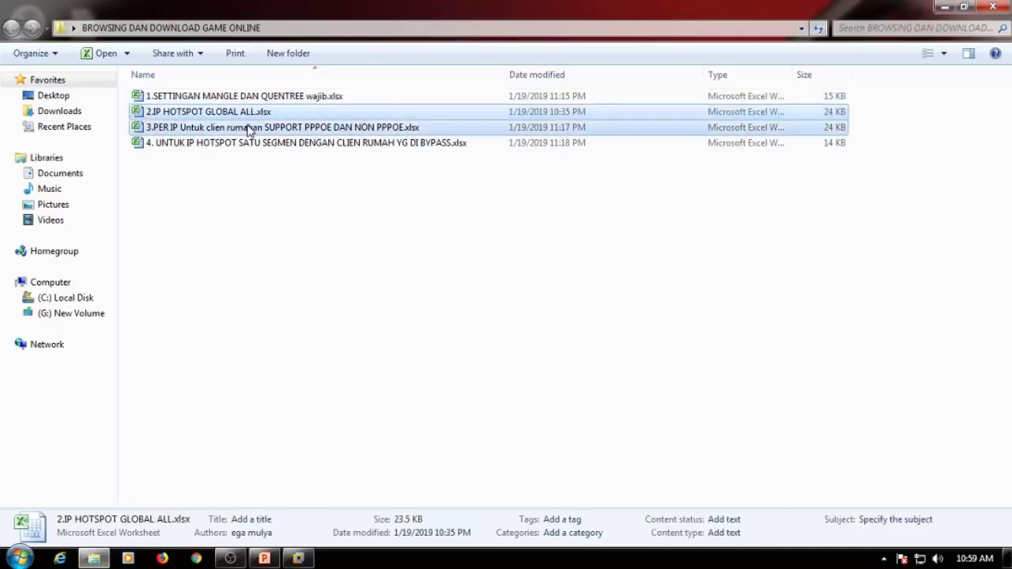
pyautogui.click(322, 264)
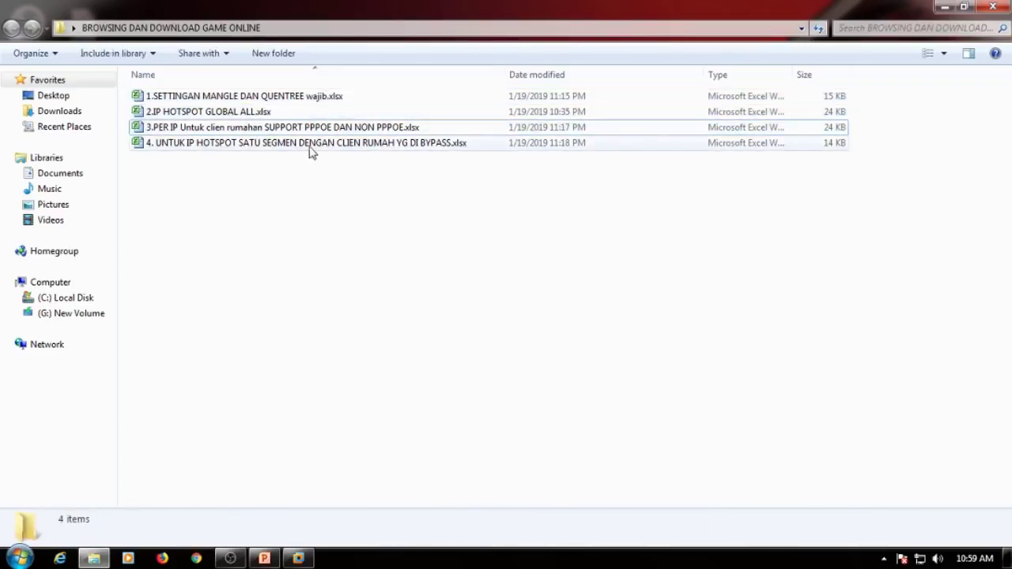
# Step: Open 1.SETTINGAN MANGLE DAN QUENTREE wajib.xlsx and examine the capital-letters note, the download bandwidth and the internet interface name on INPUT1
pyautogui.doubleClick(213, 98)
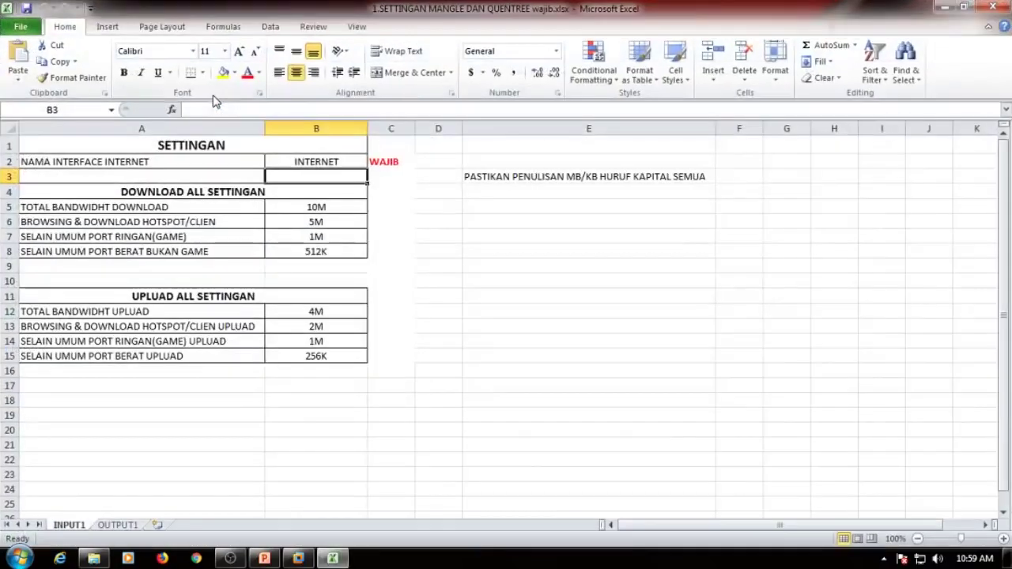
pyautogui.click(569, 234)
pyautogui.click(514, 175)
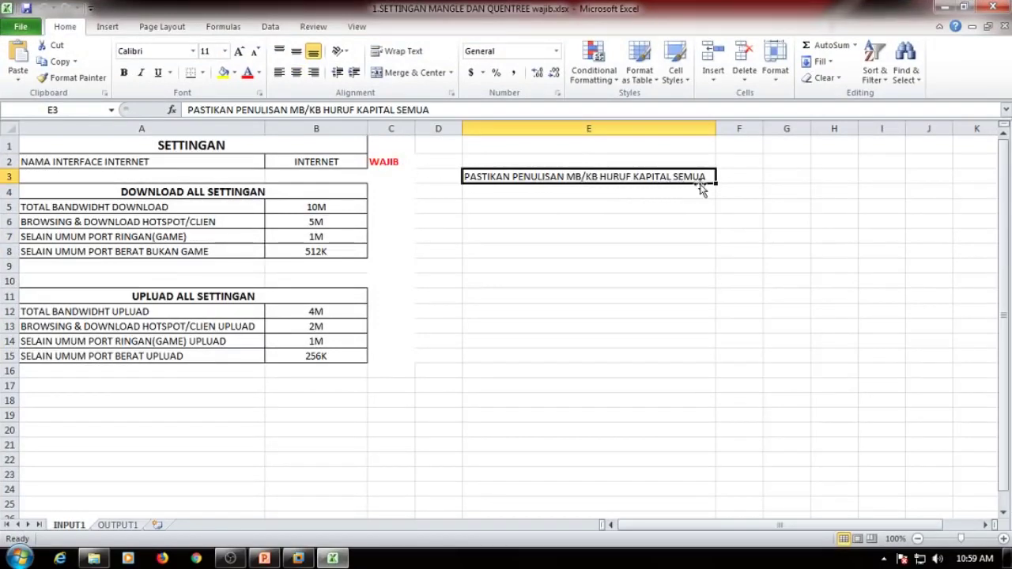
pyautogui.click(579, 227)
pyautogui.click(340, 208)
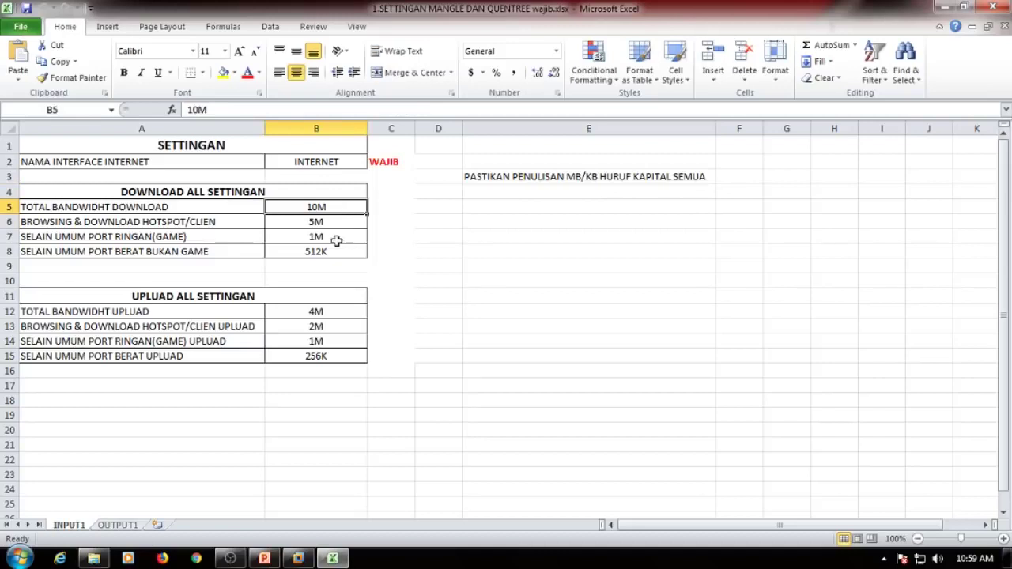
pyautogui.click(617, 232)
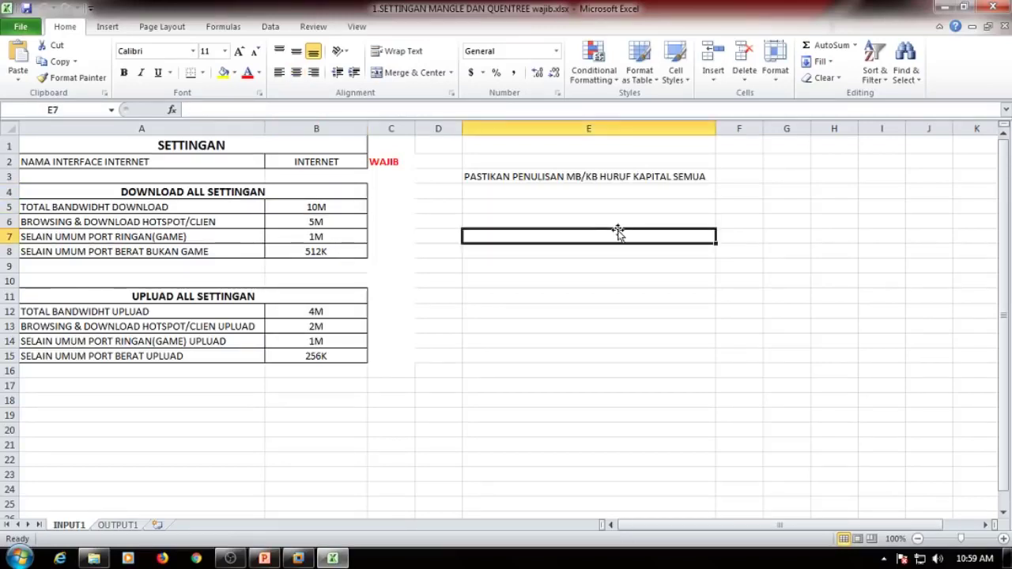
pyautogui.click(79, 162)
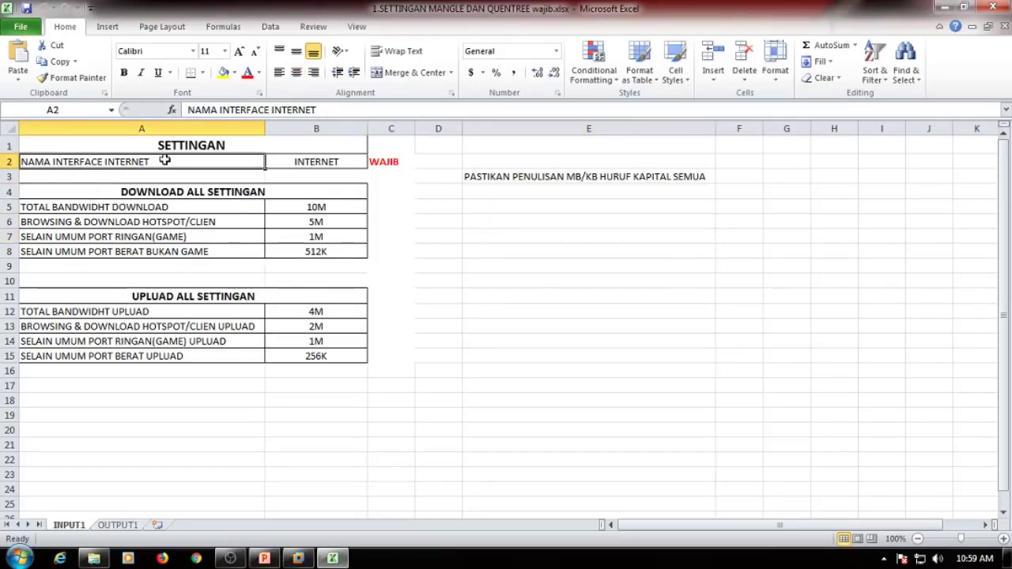
pyautogui.click(281, 161)
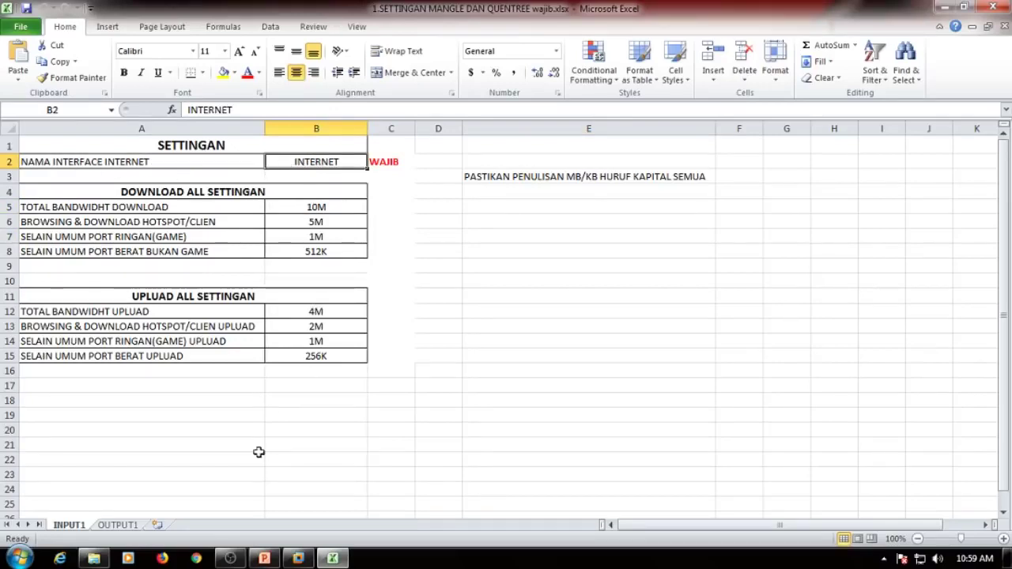
# Step: Launch WinBox and connect to the SERVER router at 192.168.2.1 through its MAC address with the admin login
pyautogui.click(18, 558)
pyautogui.click(89, 223)
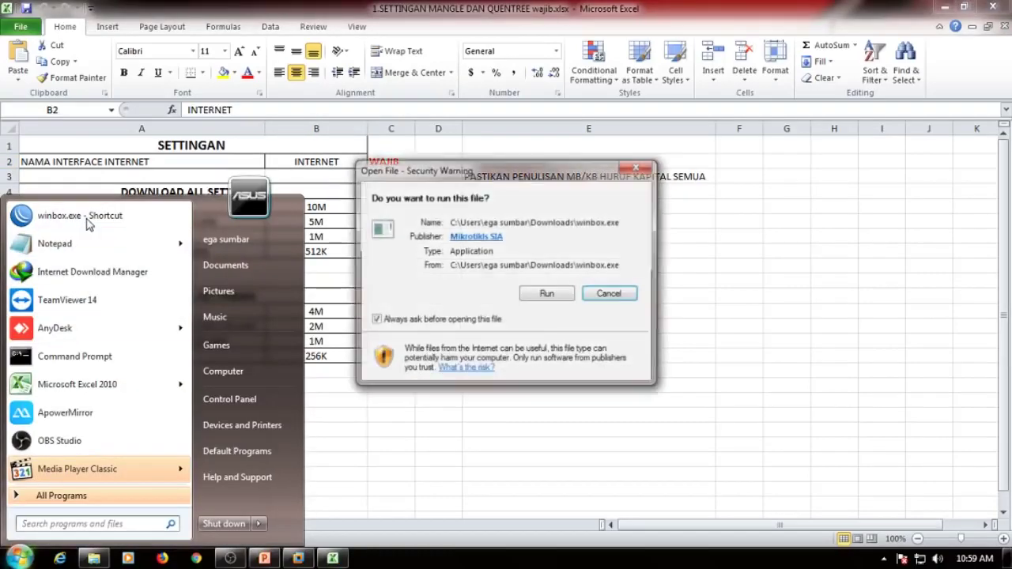
pyautogui.click(557, 296)
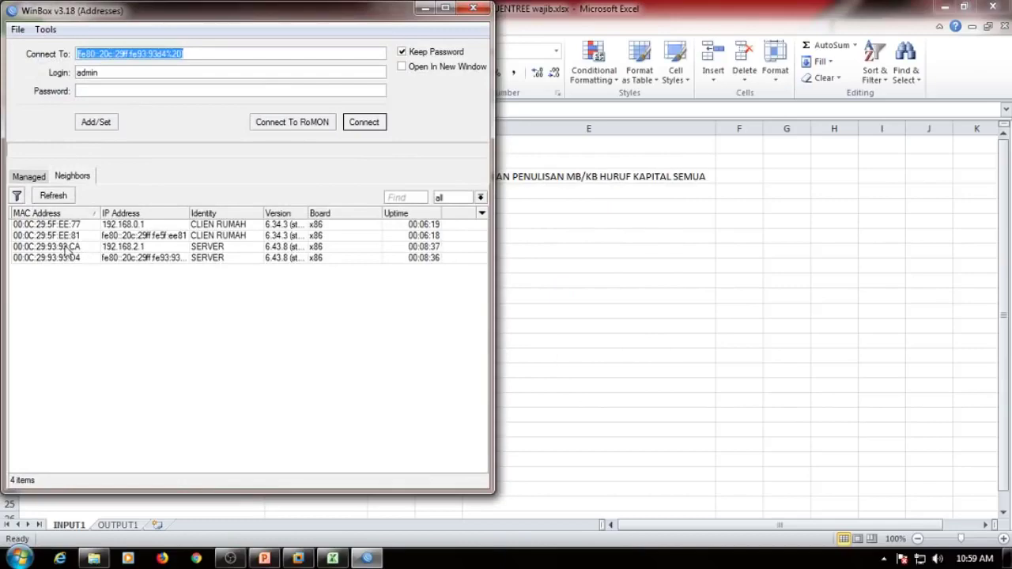
pyautogui.click(54, 250)
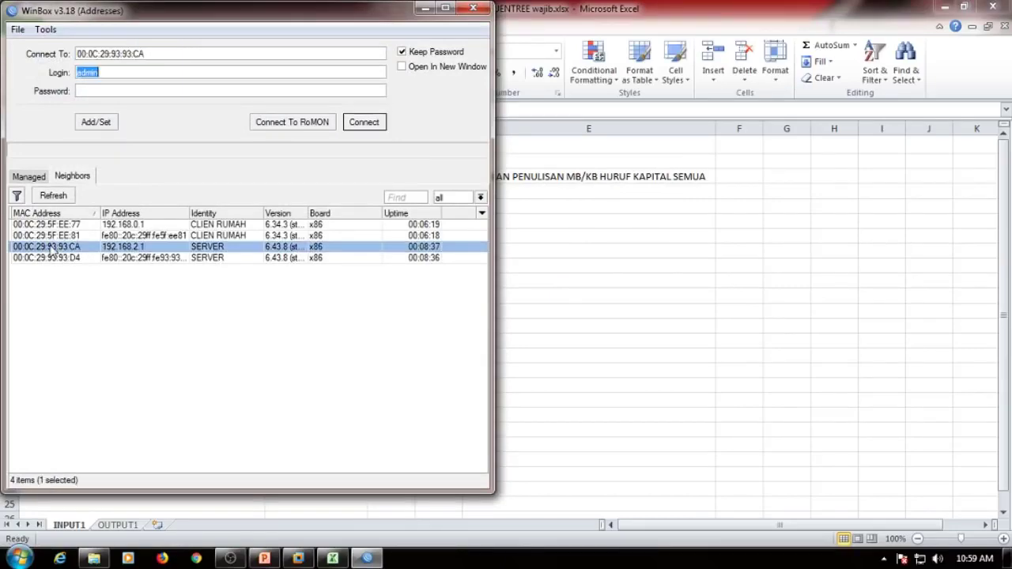
pyautogui.click(355, 125)
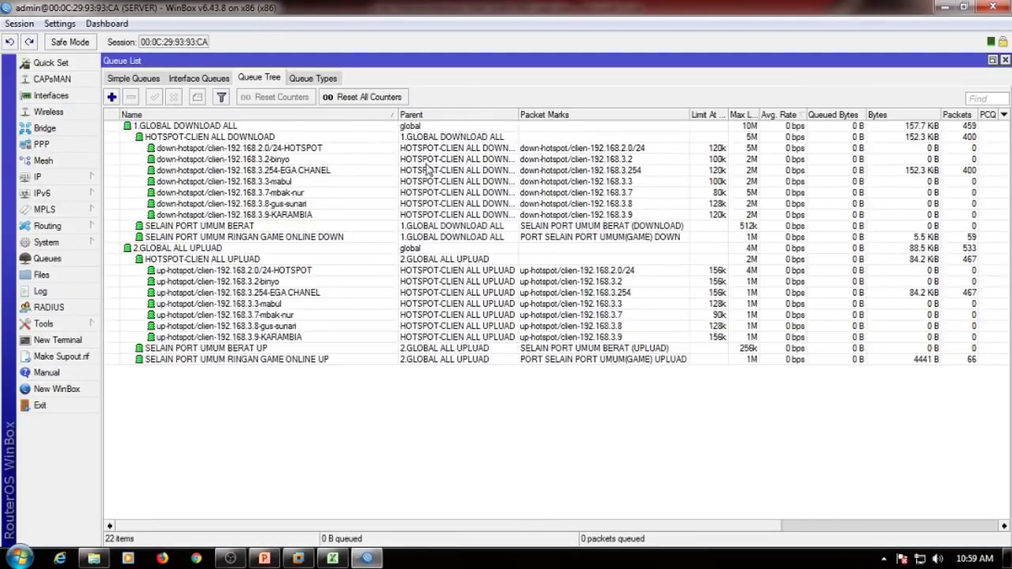
# Step: Delete all entries in the router's queue tree
pyautogui.click(409, 170)
pyautogui.hotkey('ctrl', 'a')
pyautogui.press('Delete')
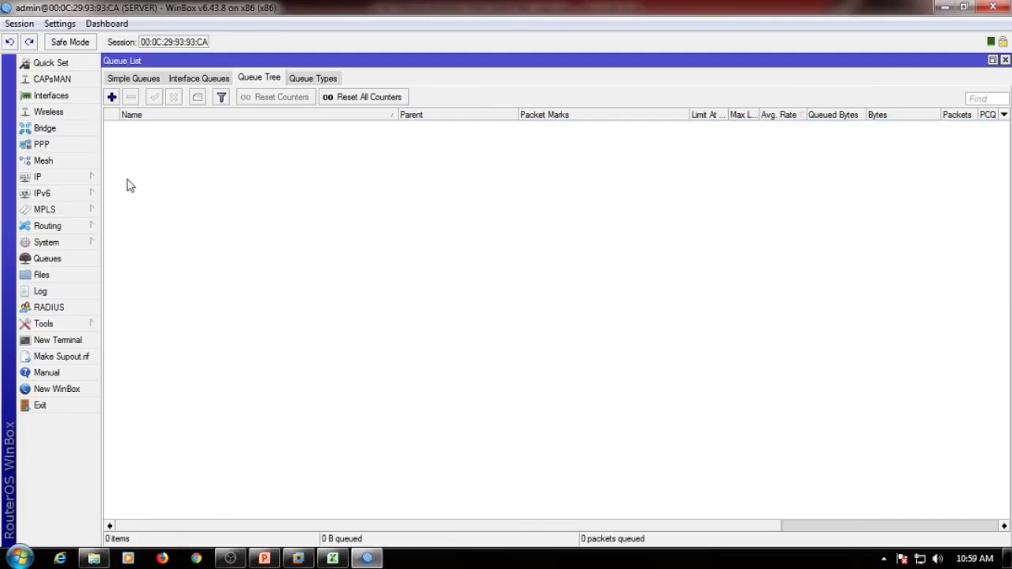
# Step: Delete all firewall mangle rules and close the Firewall window
pyautogui.click(38, 177)
pyautogui.click(139, 275)
pyautogui.click(258, 228)
pyautogui.hotkey('ctrl', 'a')
pyautogui.press('Delete')
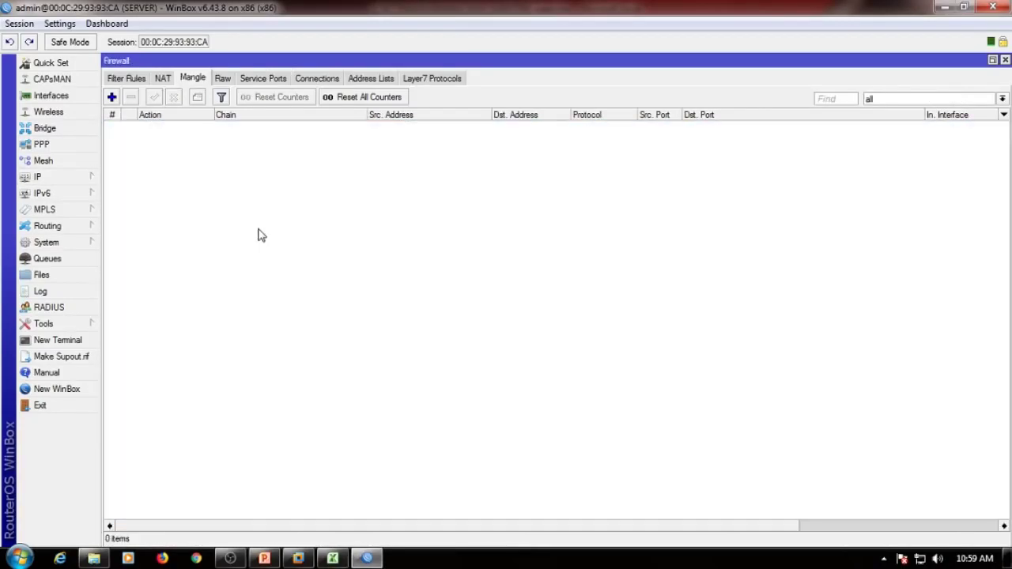
pyautogui.click(1005, 61)
# Step: Clear the IP BUKAN PORT UMUM name filter on the firewall address lists, delete all entries and close the Firewall window
pyautogui.click(85, 261)
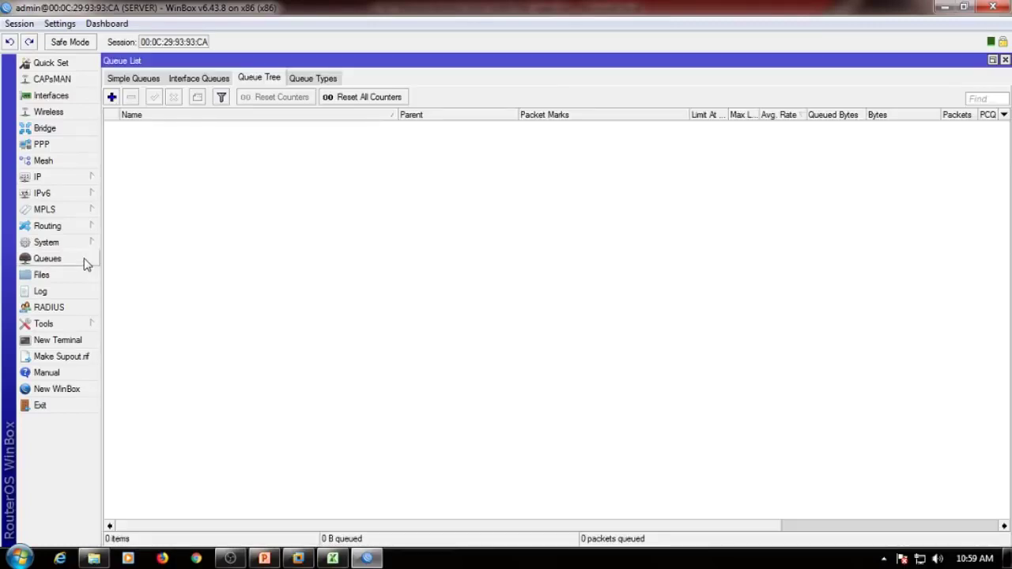
pyautogui.click(83, 178)
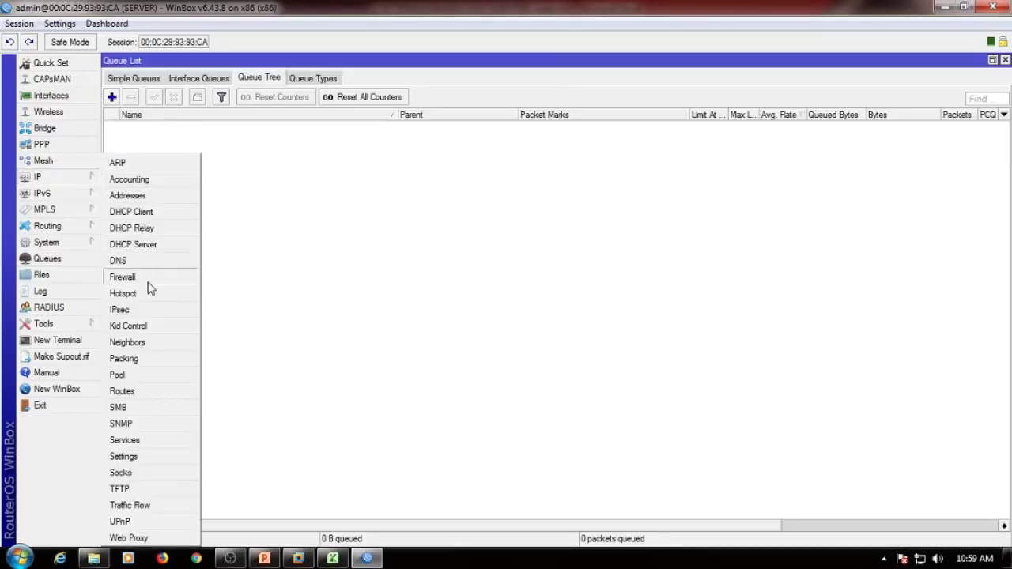
pyautogui.click(211, 276)
pyautogui.click(368, 79)
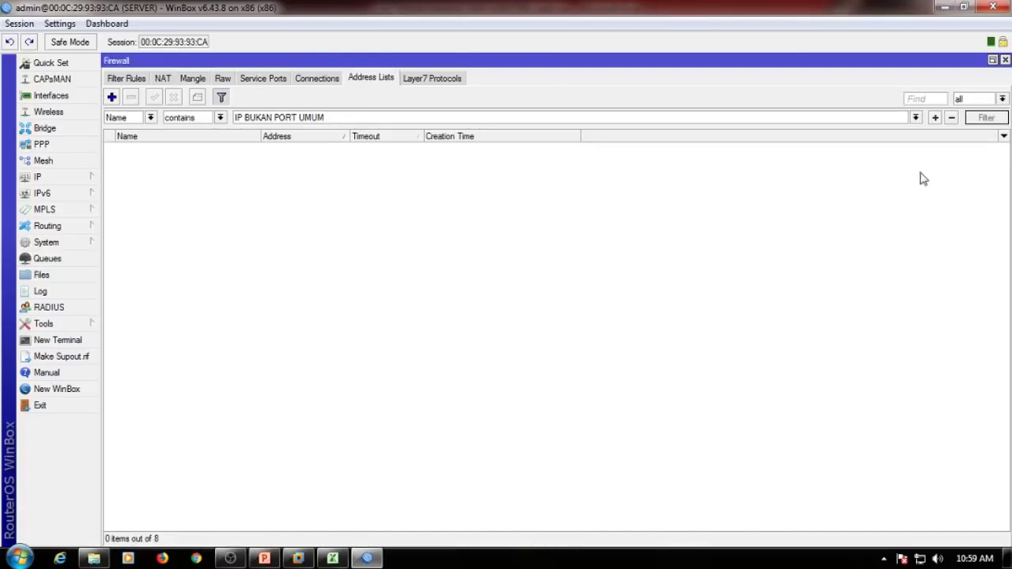
pyautogui.click(984, 119)
pyautogui.hotkey('ctrl', 'a')
pyautogui.press('Delete')
pyautogui.click(1005, 60)
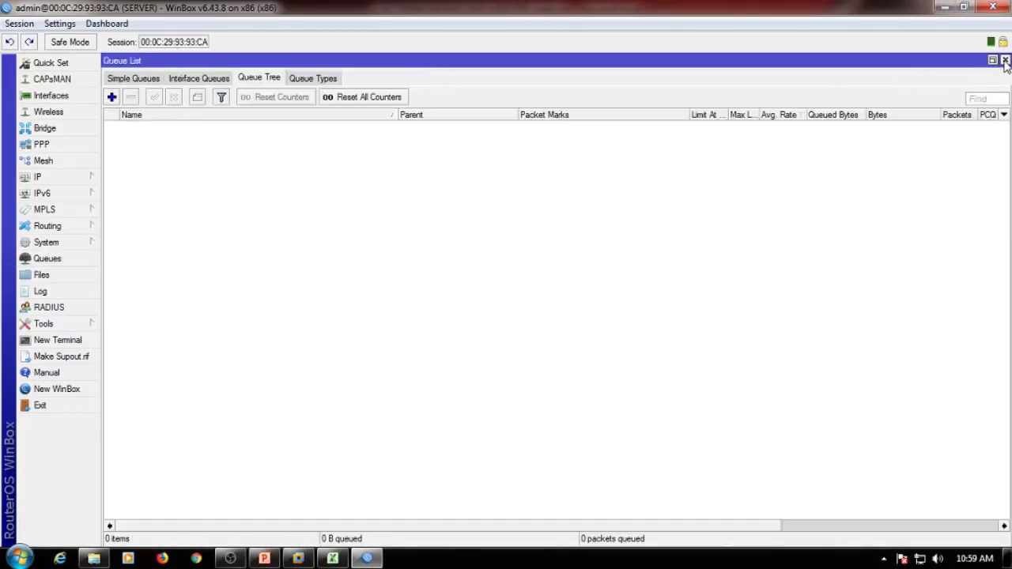
# Step: Recheck the firewall address lists, mangle rules and queue tree for leftover entries, and close the queue list
pyautogui.click(1005, 60)
pyautogui.click(750, 192)
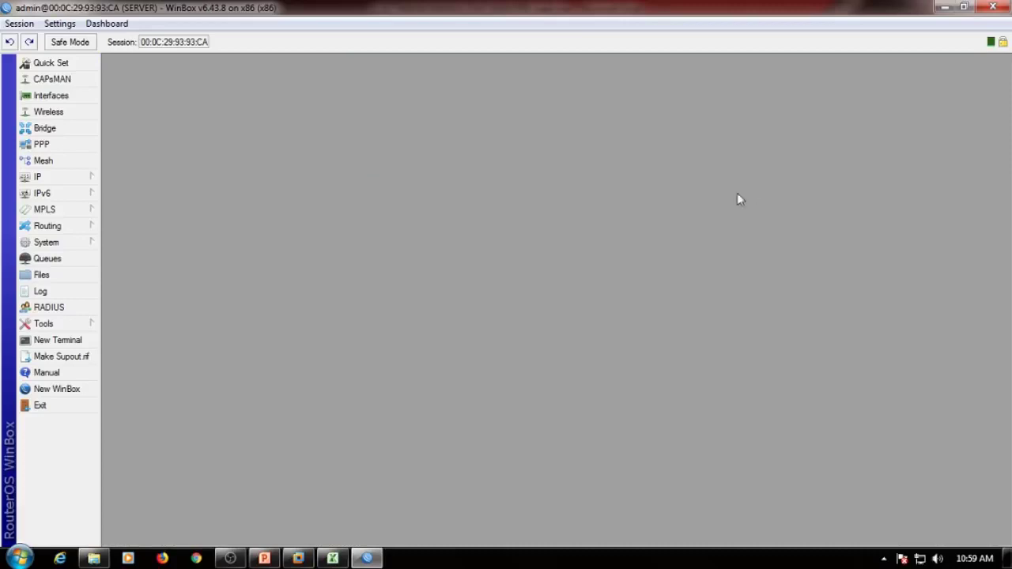
pyautogui.click(70, 179)
pyautogui.click(137, 278)
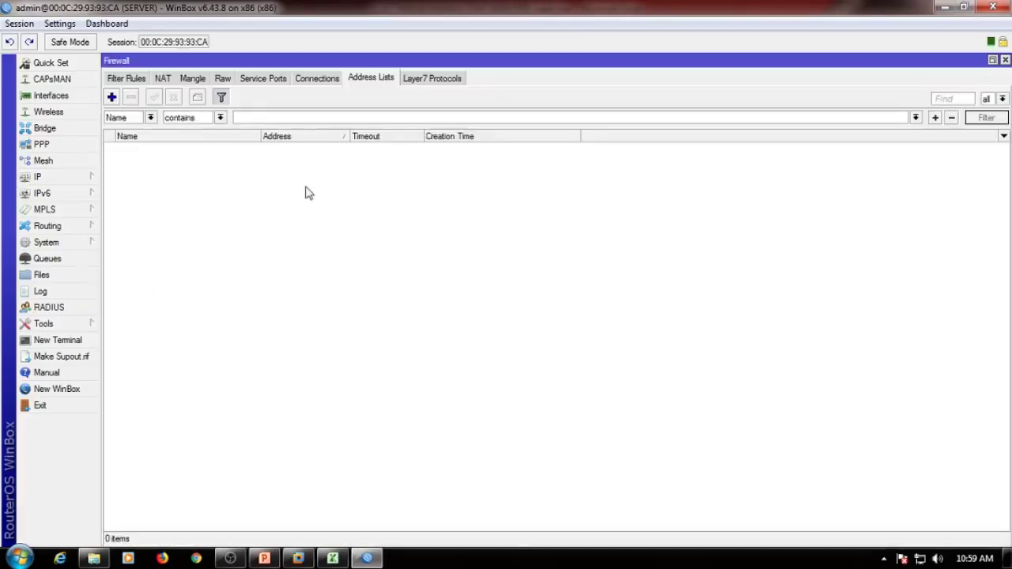
pyautogui.click(192, 78)
pyautogui.click(47, 259)
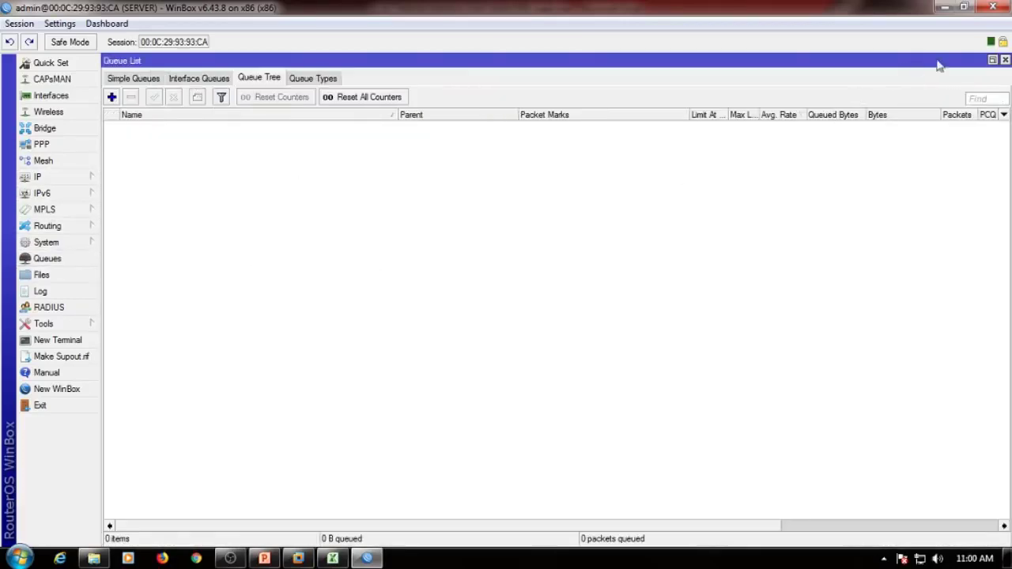
pyautogui.click(992, 60)
pyautogui.click(1004, 61)
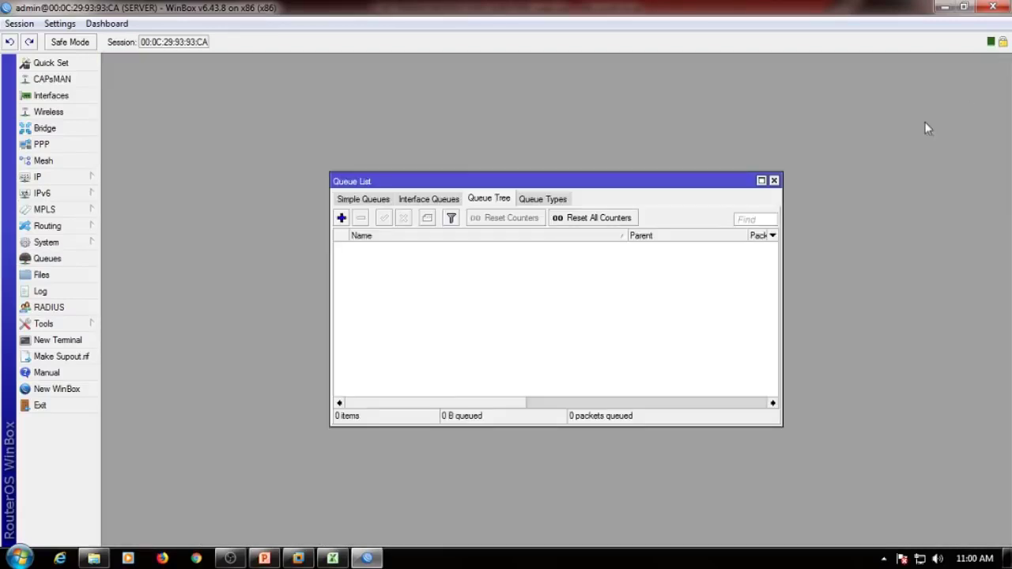
pyautogui.click(774, 181)
# Step: Copy the name of the ether1-INTERNET interface from its properties and close them without changes
pyautogui.click(87, 96)
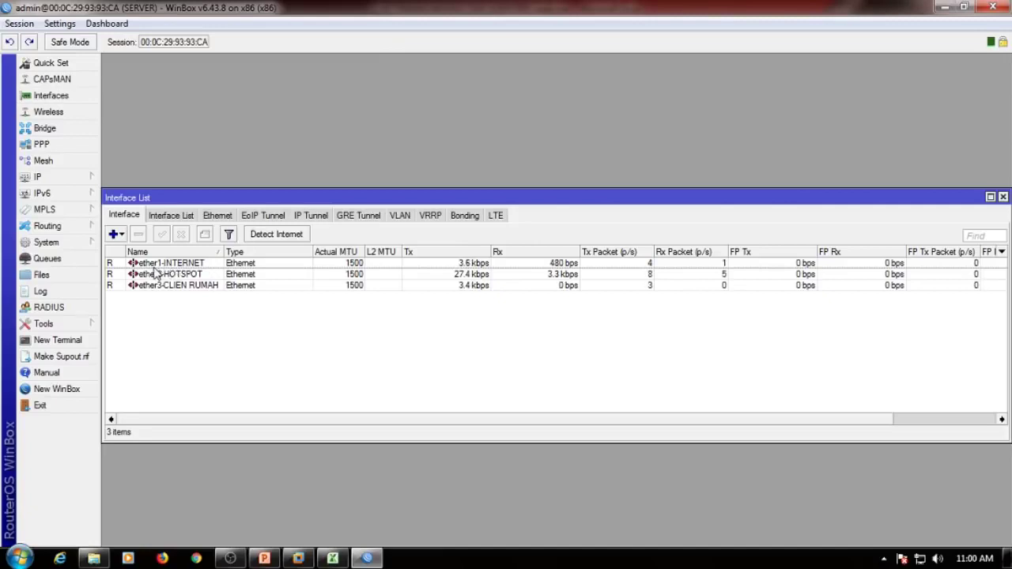
pyautogui.doubleClick(167, 264)
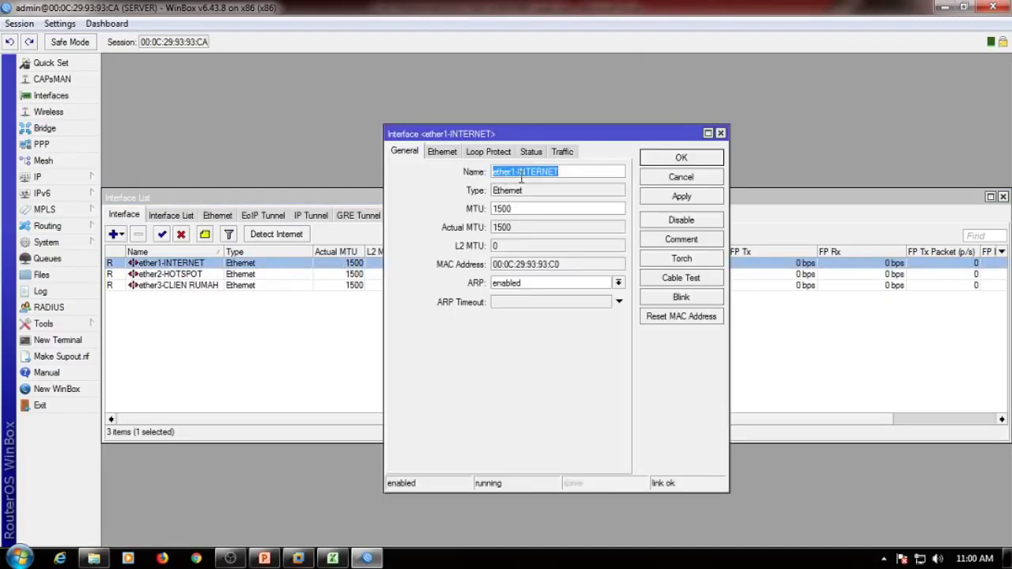
pyautogui.rightClick(561, 172)
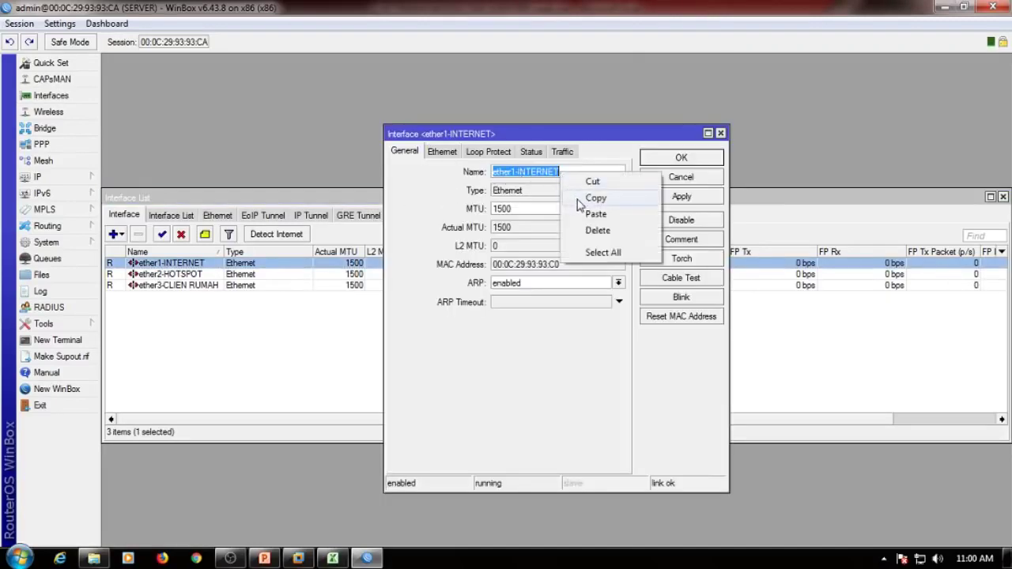
pyautogui.click(578, 202)
pyautogui.click(680, 177)
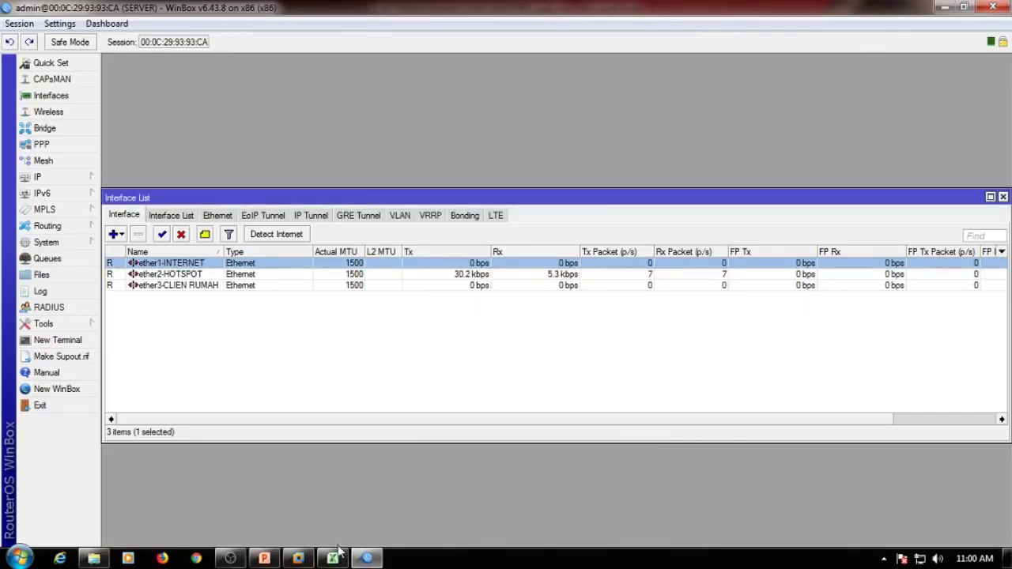
# Step: Switch to the Excel settings workbook and replace the NAMA INTERFACE INTERNET value in B2 with the copied name ether1-INTERNET
pyautogui.click(336, 553)
pyautogui.doubleClick(317, 161)
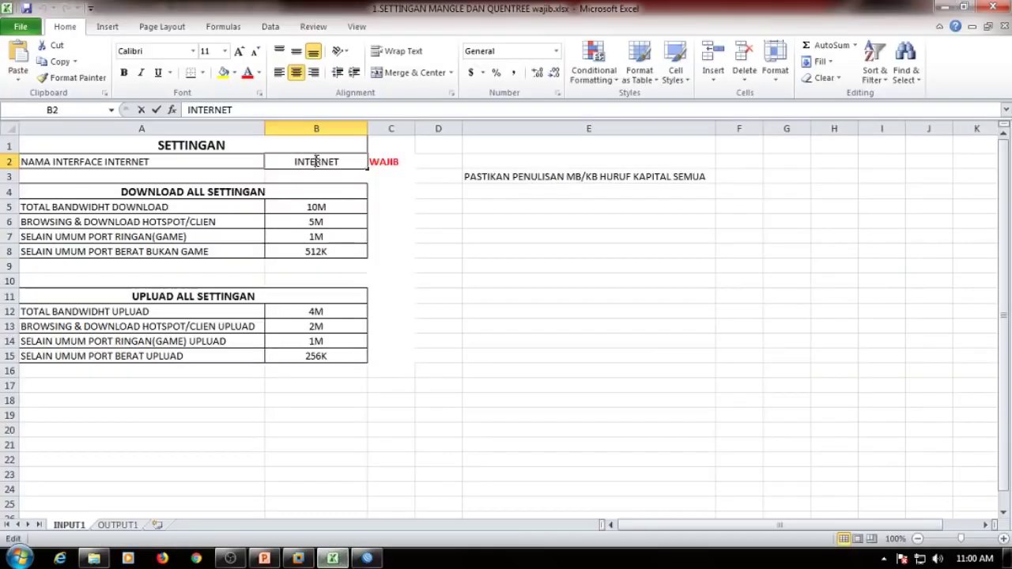
pyautogui.moveTo(278, 163); pyautogui.dragTo(377, 161)
pyautogui.rightClick(319, 161)
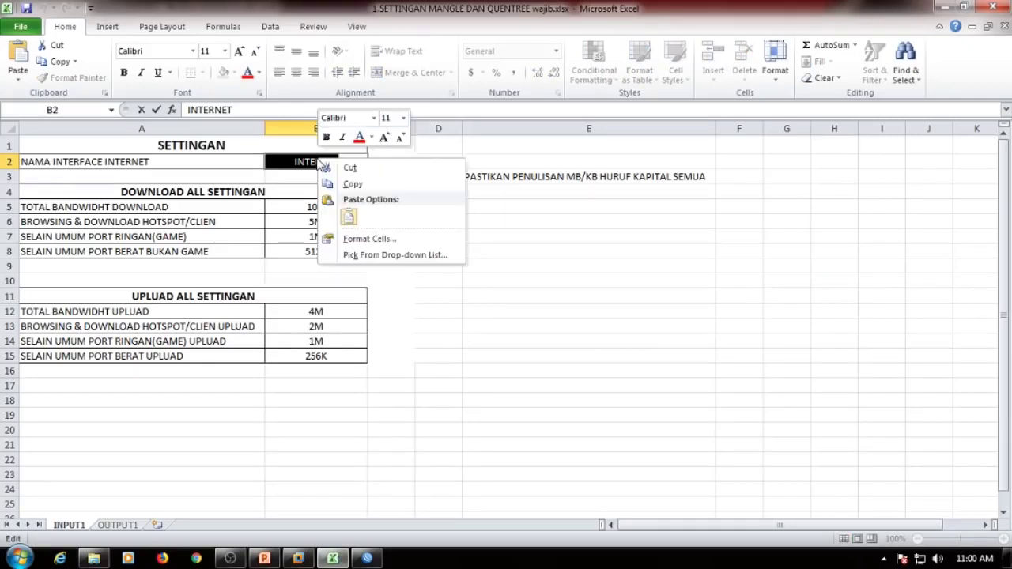
pyautogui.click(346, 218)
pyautogui.click(526, 261)
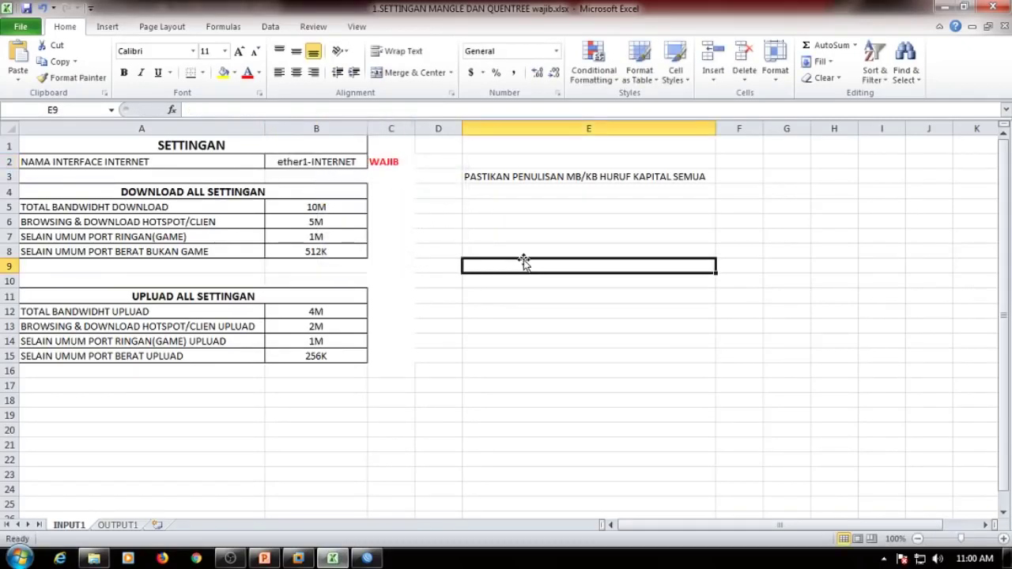
# Step: Enter 10M in capital-letter format as the total download bandwidth in B5
pyautogui.click(303, 208)
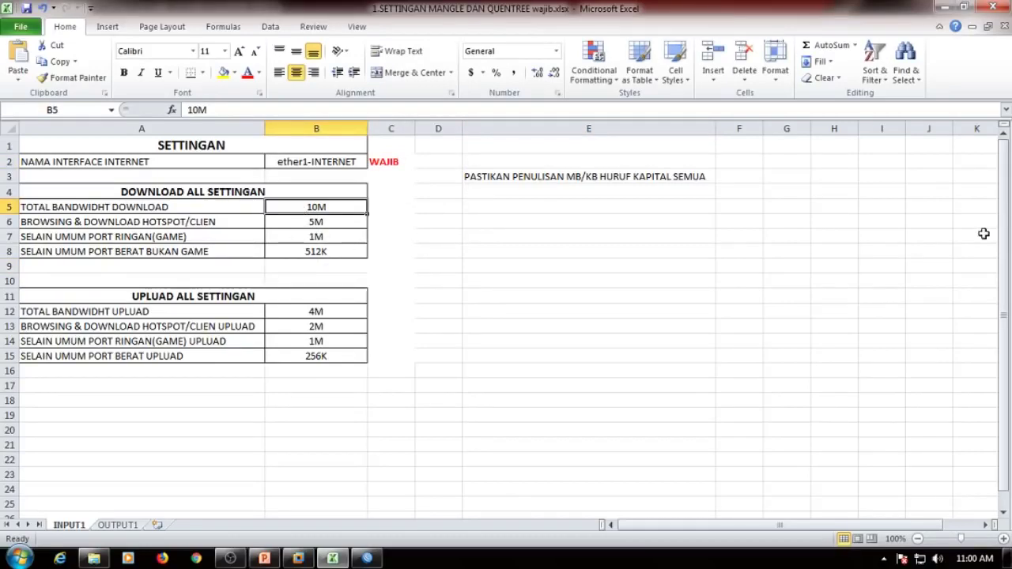
pyautogui.write('10m')
pyautogui.press('Return')
pyautogui.press('Up')
pyautogui.write('10M')
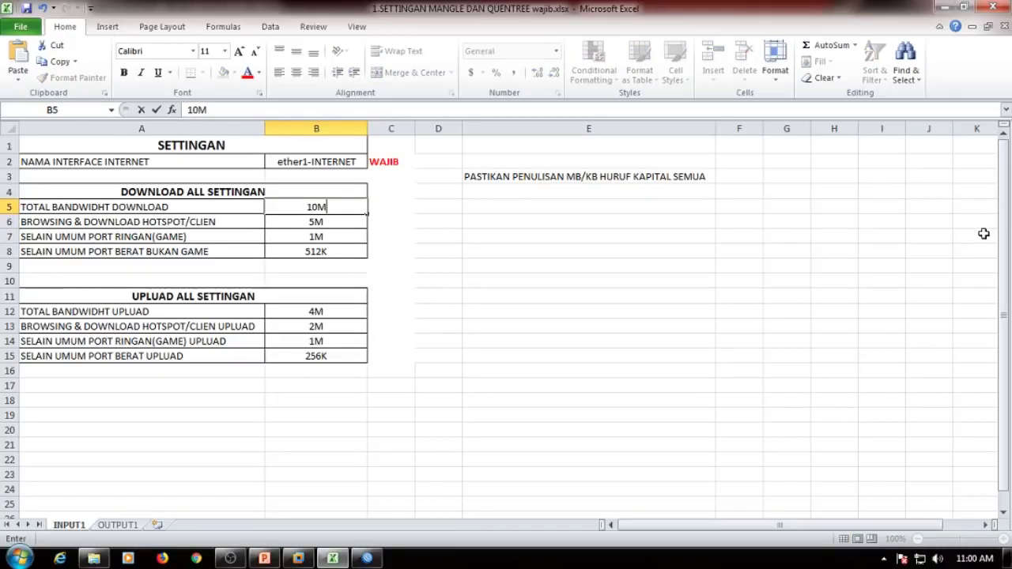
pyautogui.press('Return')
# Step: Examine how the total download bandwidth is divided among browsing, game ports and heavy non-game ports in B6 to B8
pyautogui.hotkey('shift', 'Down')
pyautogui.hotkey('shift', 'Down')
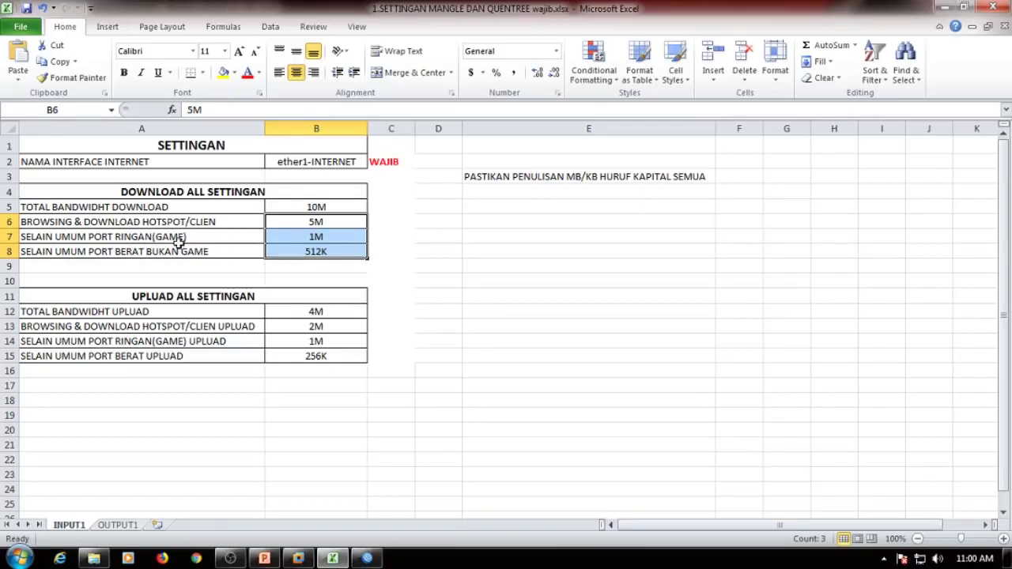
pyautogui.click(331, 237)
pyautogui.click(166, 251)
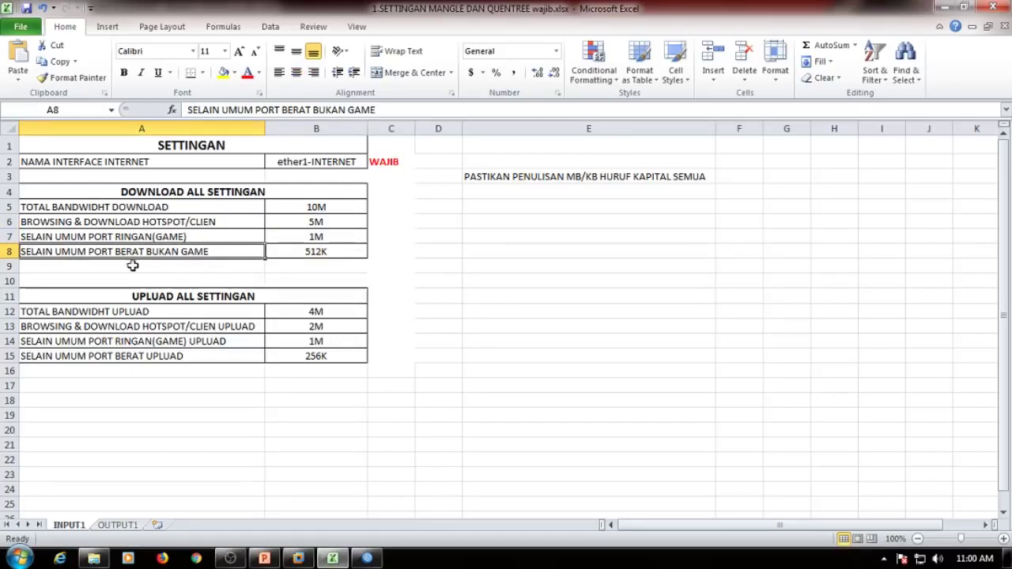
pyautogui.click(325, 251)
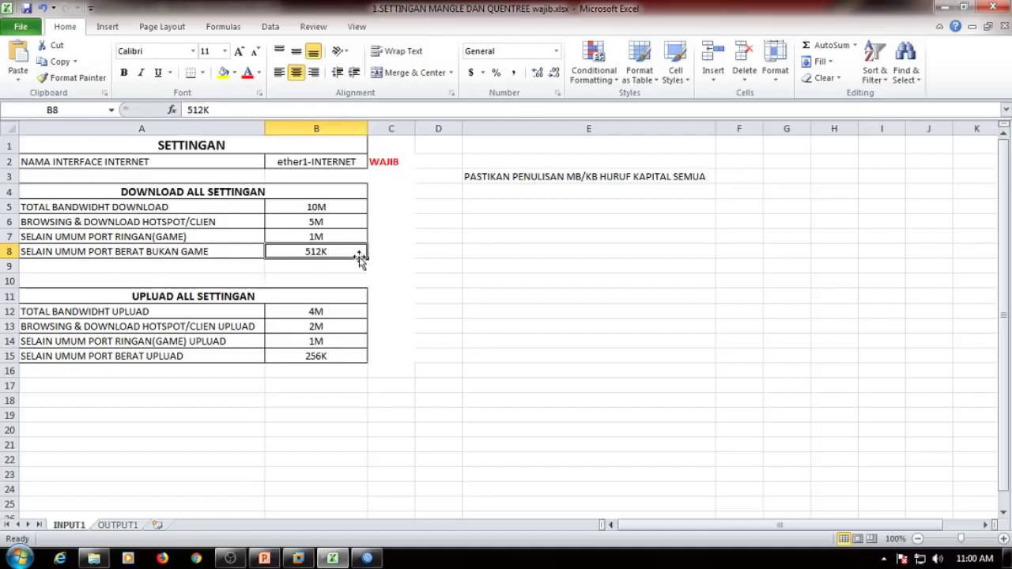
pyautogui.click(434, 303)
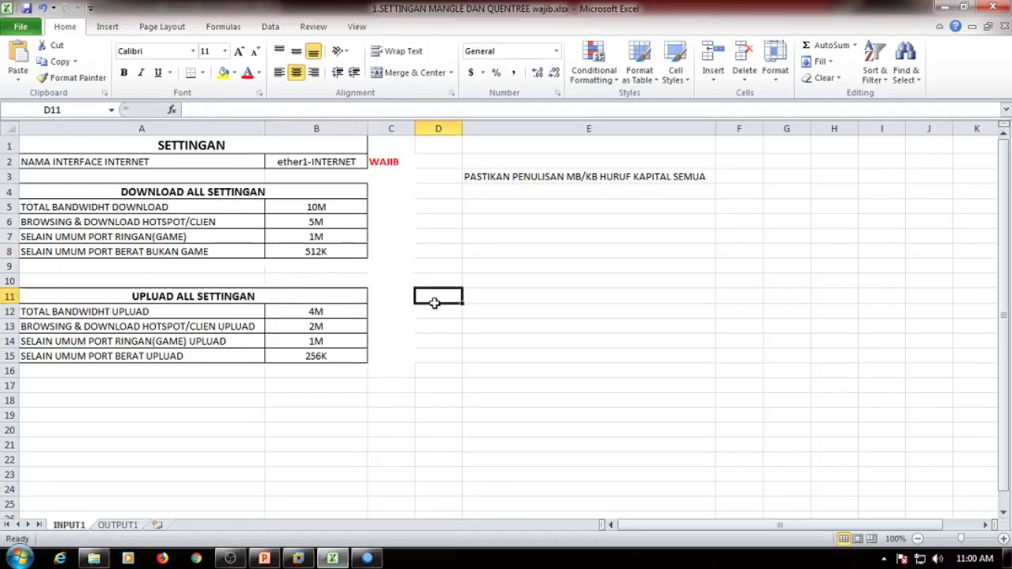
pyautogui.click(326, 207)
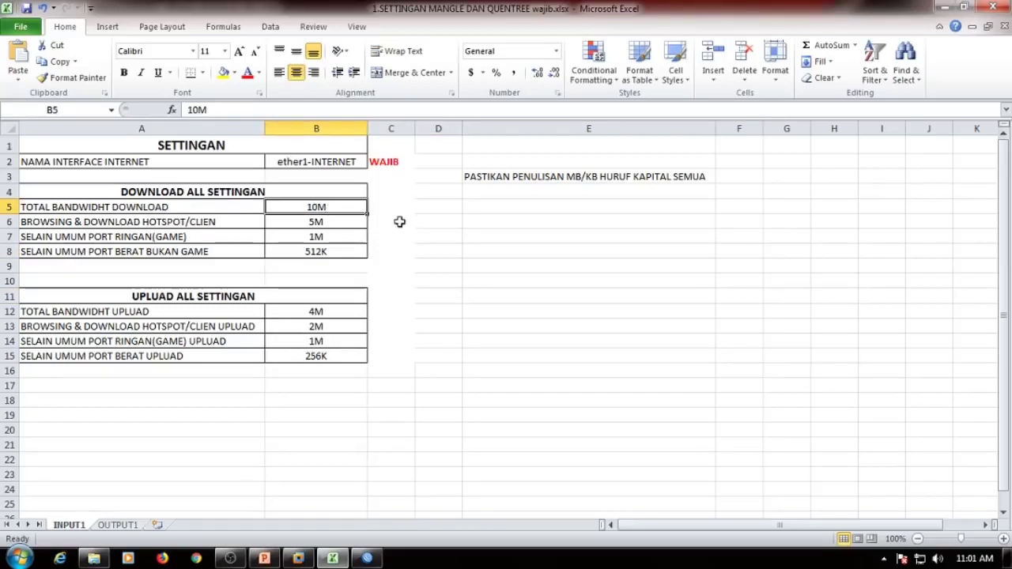
pyautogui.click(470, 225)
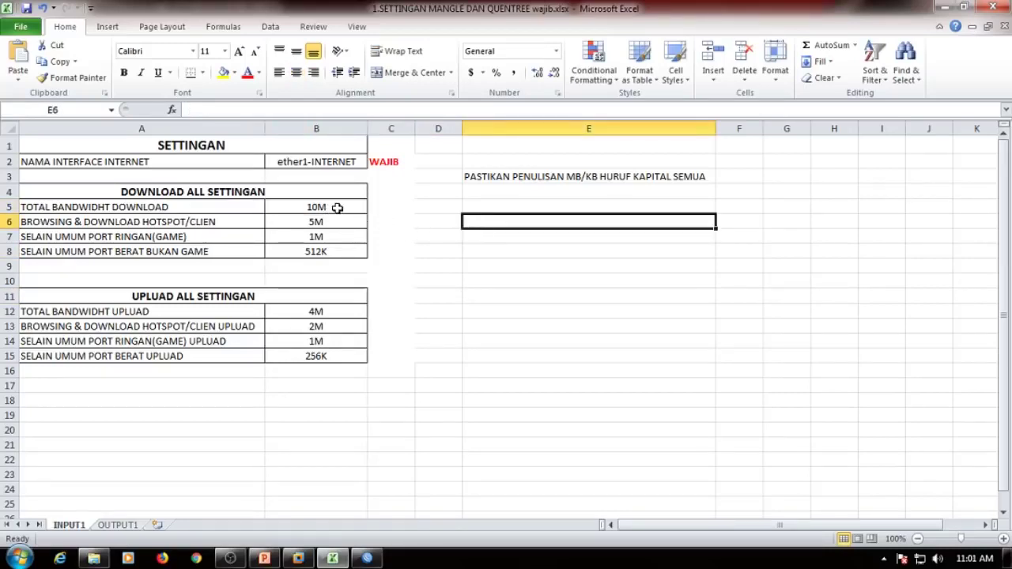
pyautogui.click(337, 207)
pyautogui.moveTo(338, 218); pyautogui.dragTo(330, 251)
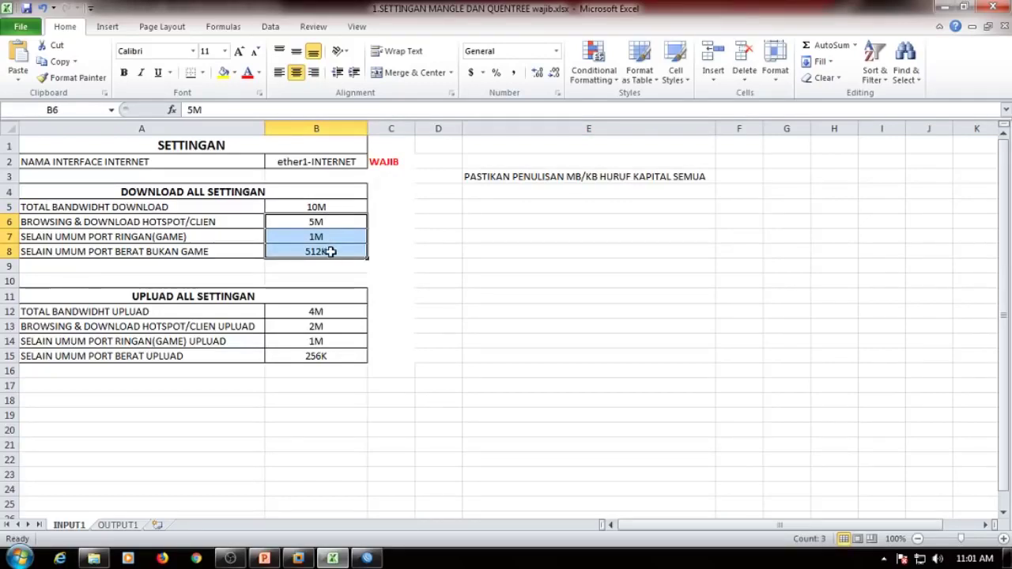
pyautogui.click(435, 265)
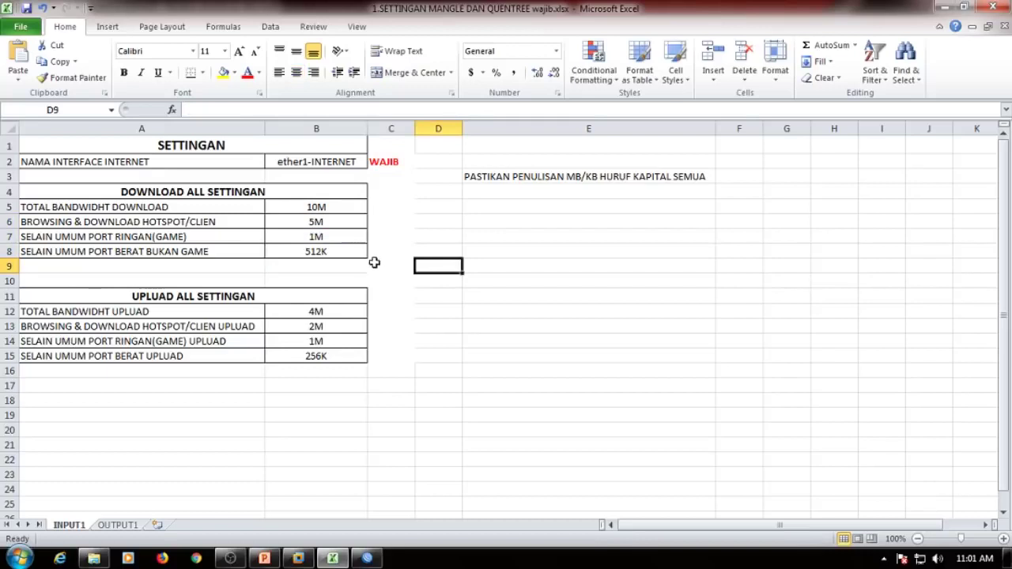
# Step: Enter 4M as the total upload bandwidth in B12
pyautogui.click(324, 315)
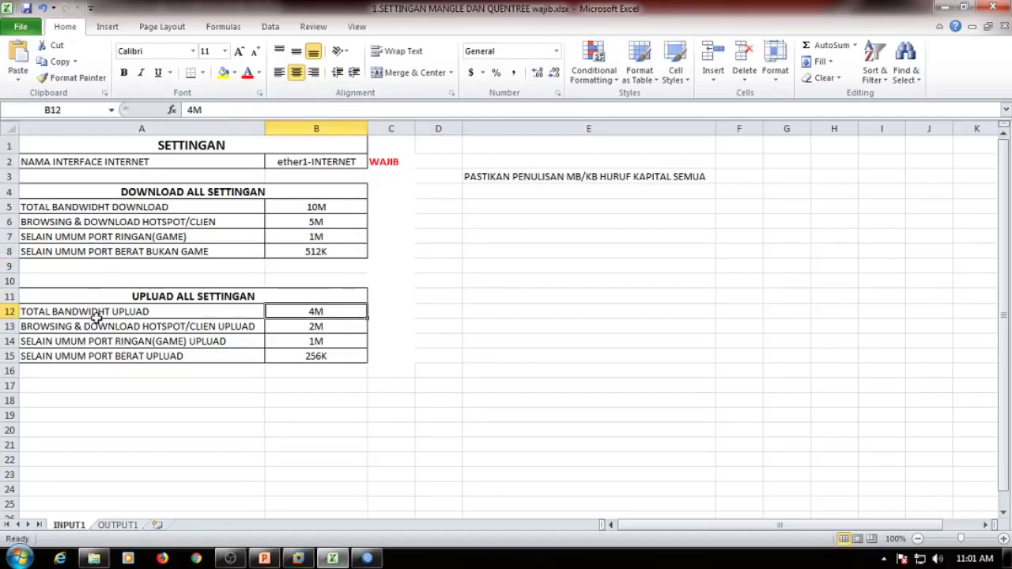
pyautogui.write('4mM')
pyautogui.press('Return')
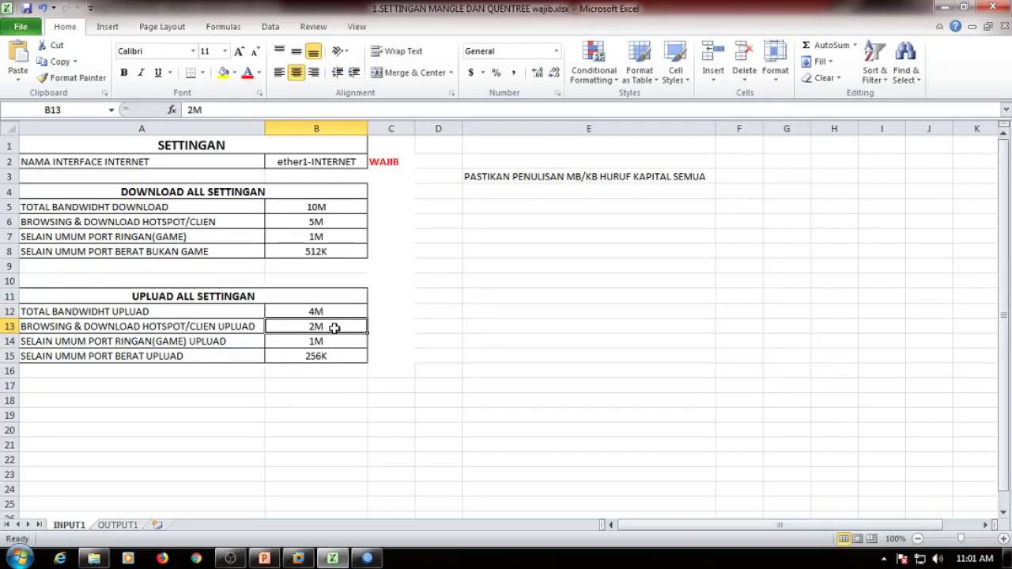
# Step: Examine the upload limits for game ports and heavy ports in rows 14 and 15, and recheck the interface name
pyautogui.click(139, 342)
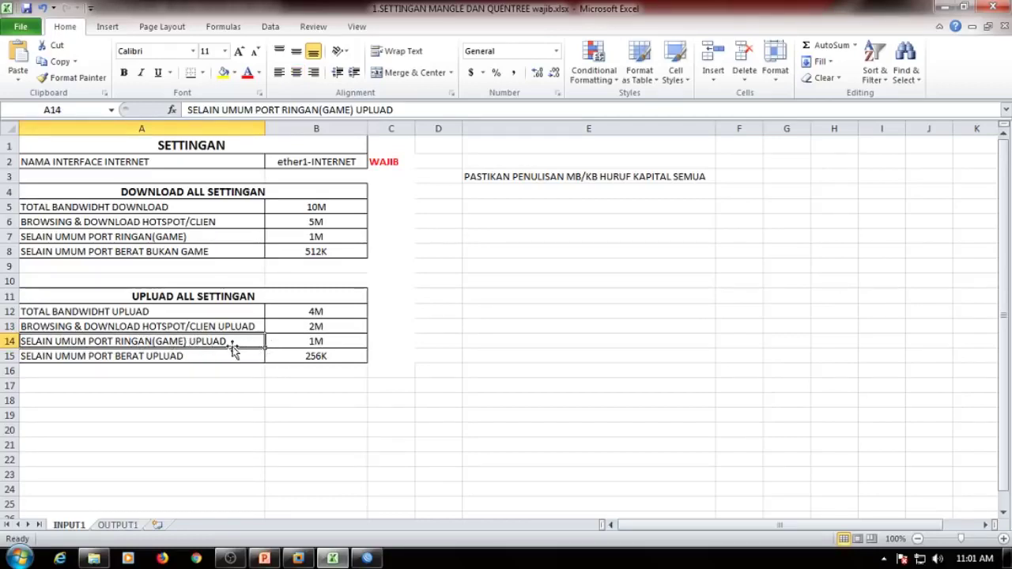
pyautogui.click(315, 345)
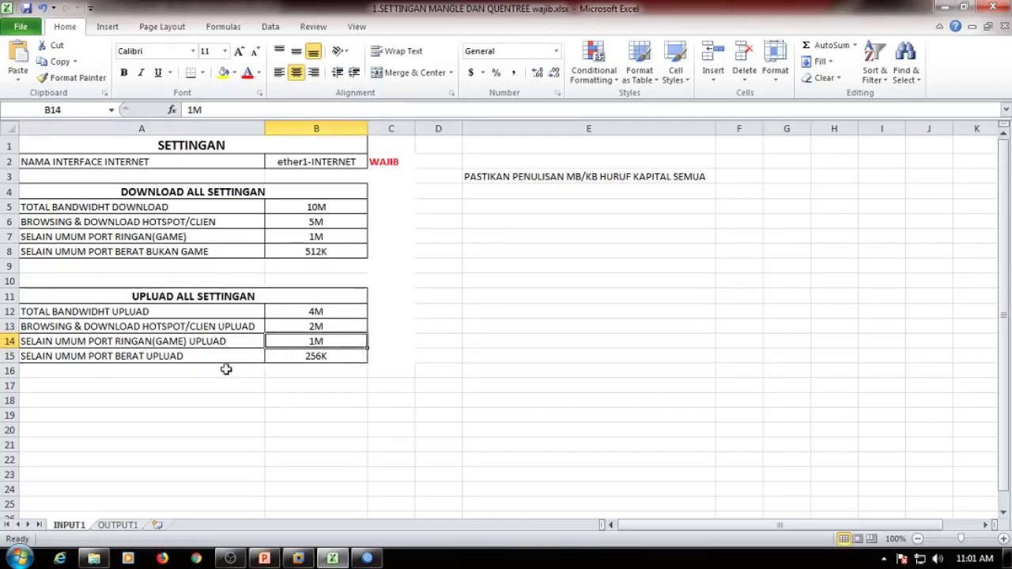
pyautogui.click(134, 368)
pyautogui.click(128, 359)
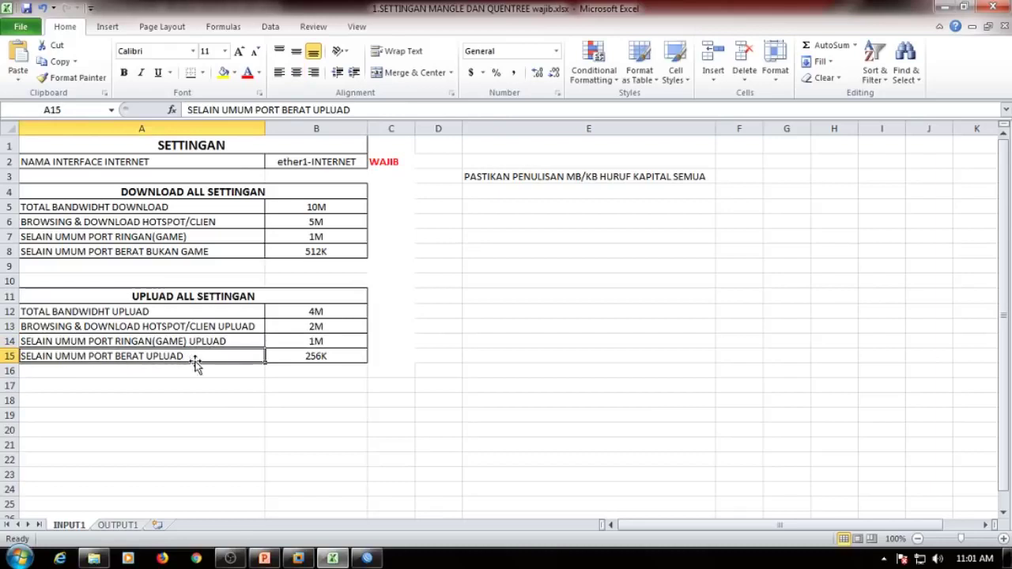
pyautogui.click(348, 355)
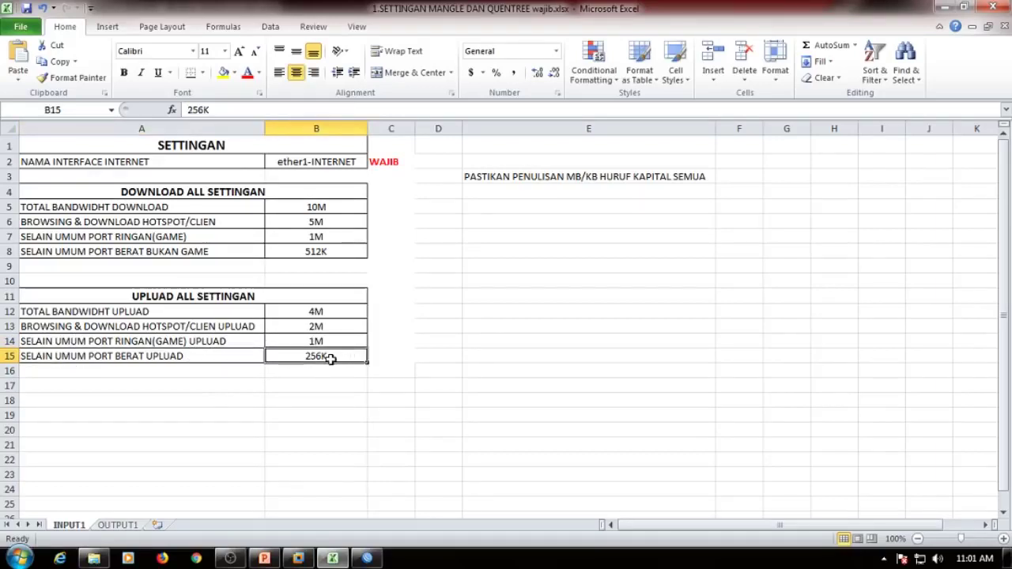
pyautogui.click(589, 284)
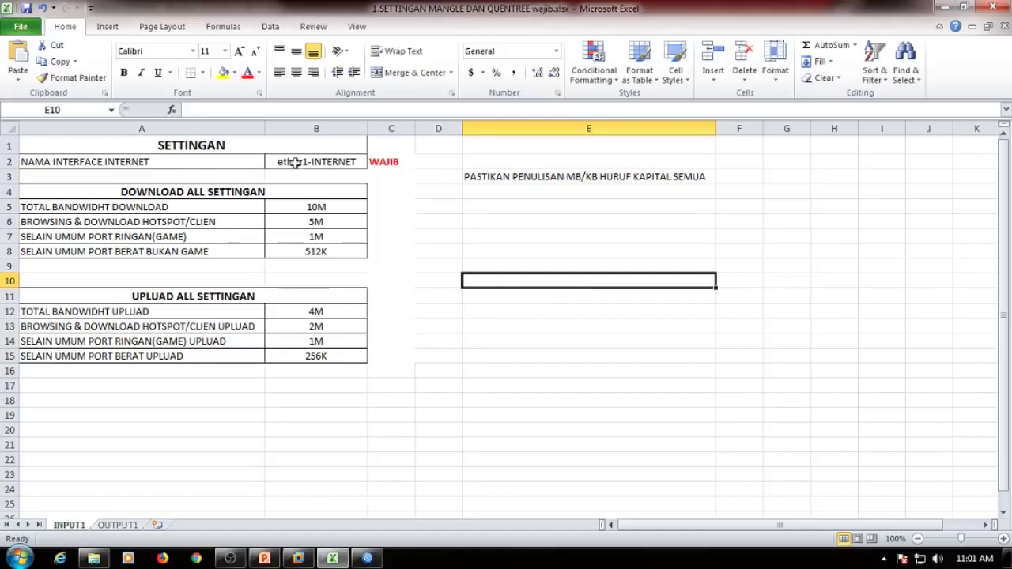
pyautogui.click(549, 249)
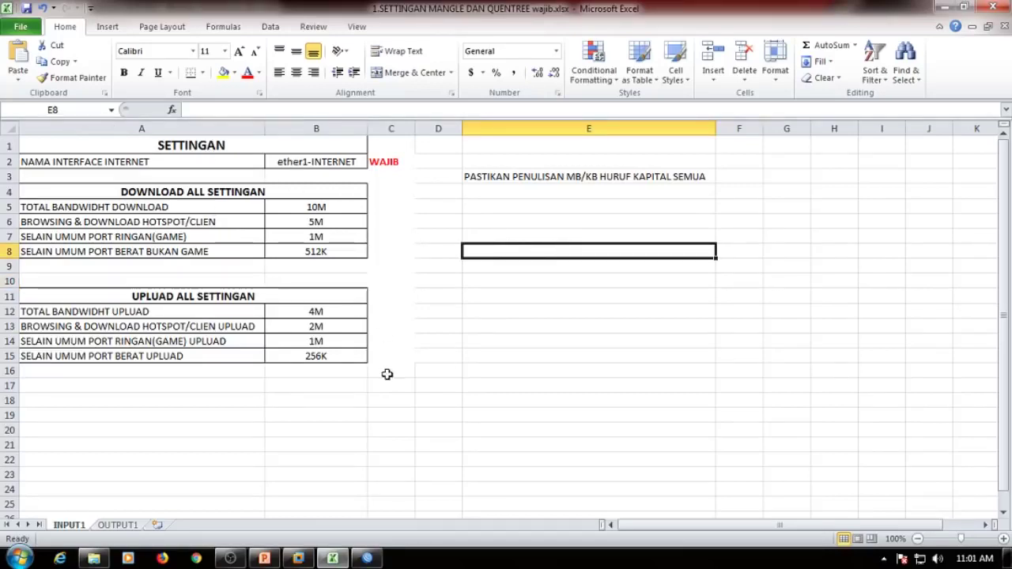
# Step: Copy the complete generated script in cells D1 to D71 of the OUTPUT1 sheet
pyautogui.click(117, 524)
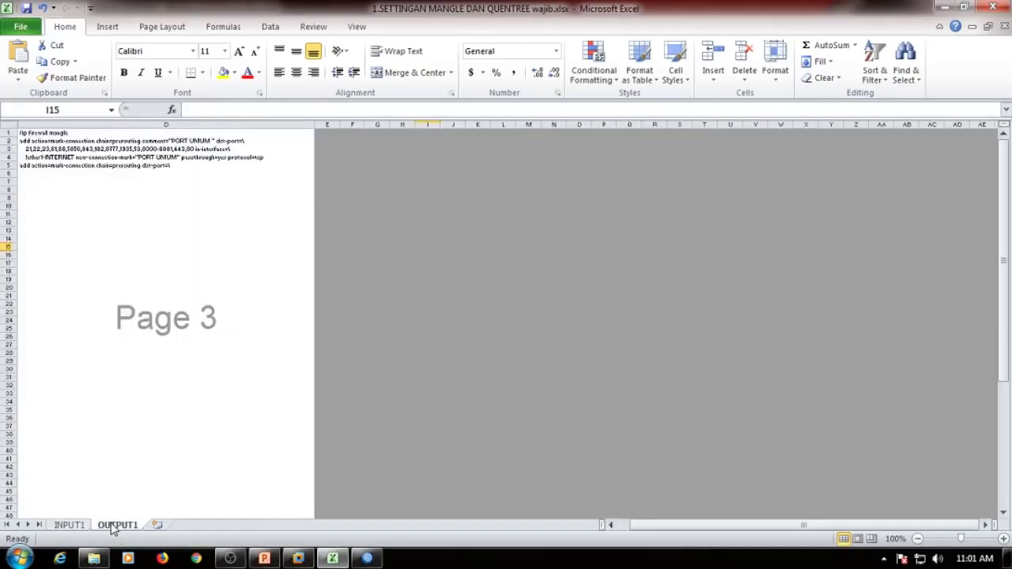
pyautogui.click(97, 133)
pyautogui.scroll(-3, 224, 413)
pyautogui.scroll(-5, 218, 434)
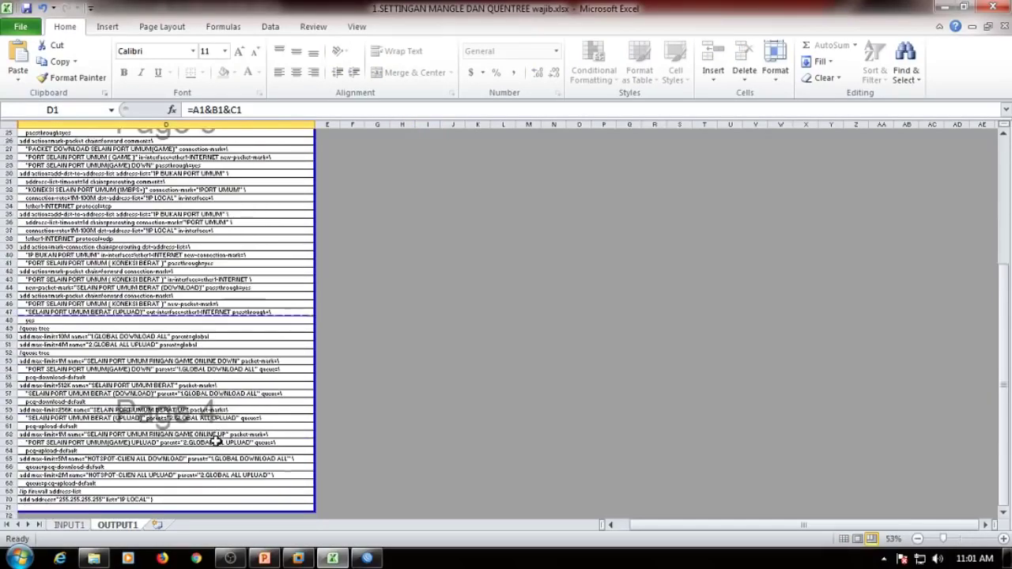
pyautogui.keyDown('shift'); pyautogui.click(152, 479); pyautogui.keyUp('shift')
pyautogui.rightClick(174, 147)
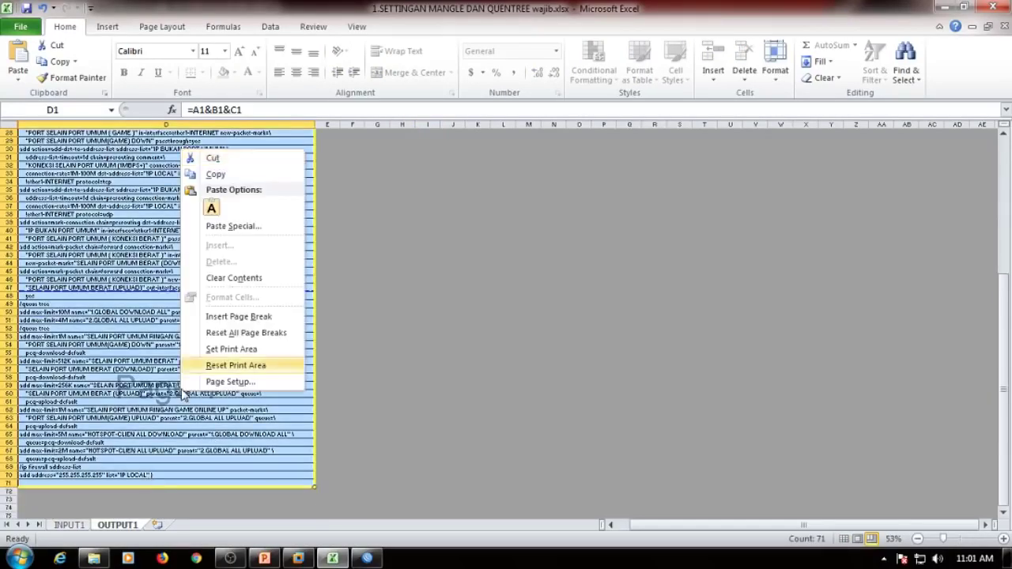
pyautogui.click(242, 172)
# Step: Switch to WinBox, arrange the firewall mangle and queue tree windows side by side, and close the interface list
pyautogui.click(363, 557)
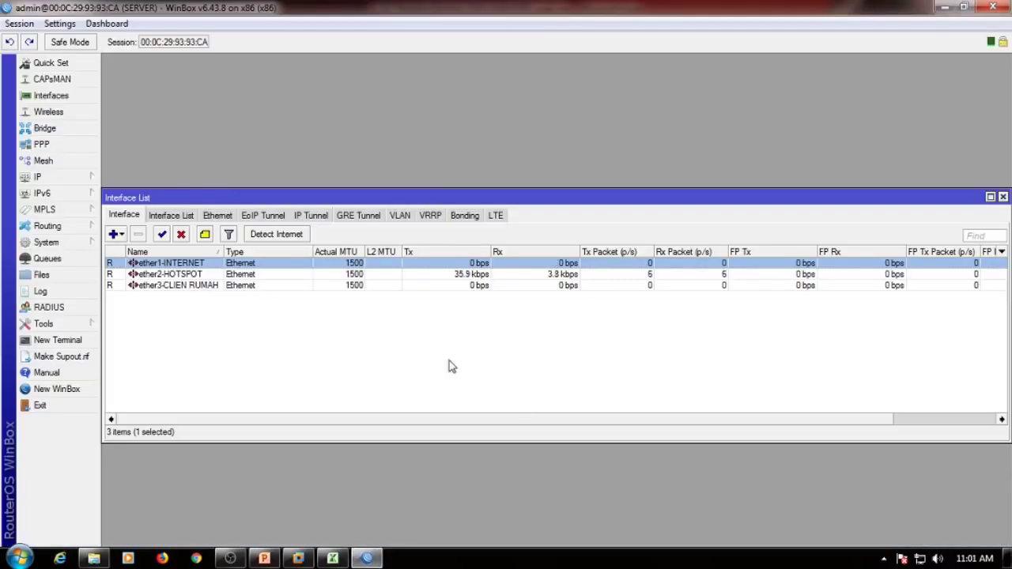
pyautogui.click(71, 176)
pyautogui.click(123, 278)
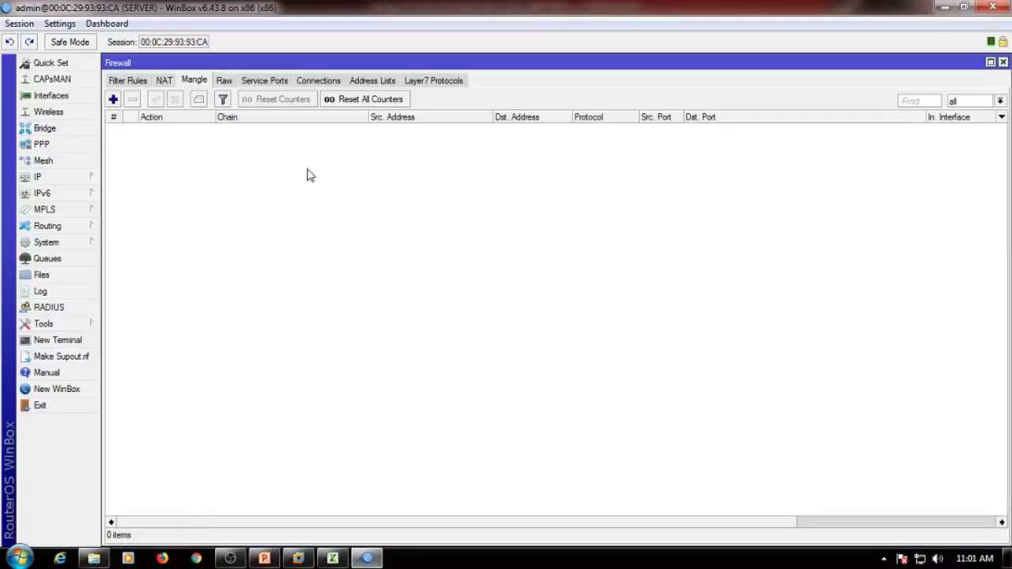
pyautogui.click(55, 261)
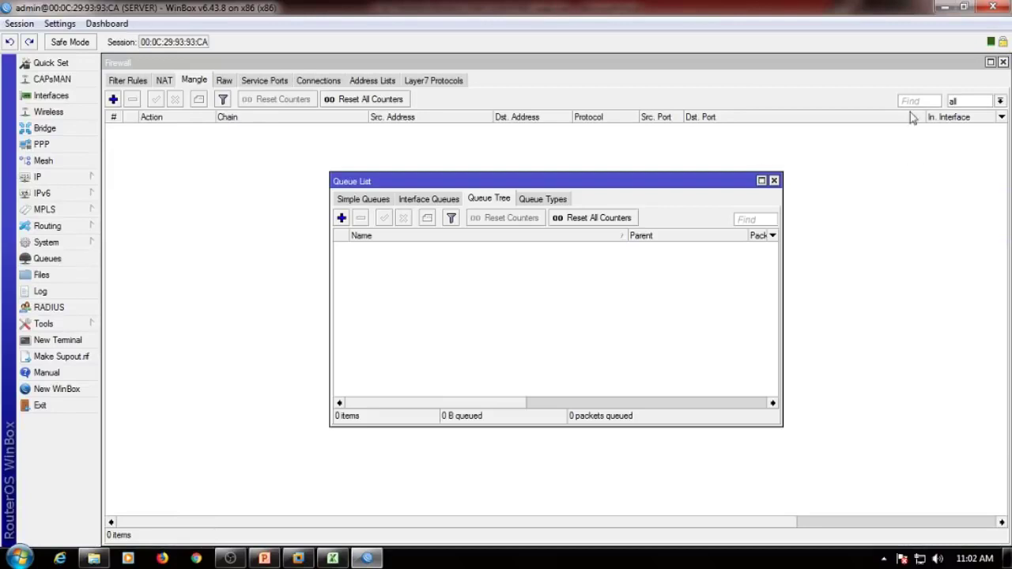
pyautogui.moveTo(488, 60); pyautogui.dragTo(906, 69)
pyautogui.click(466, 272)
pyautogui.moveTo(615, 178); pyautogui.dragTo(475, 120)
pyautogui.click(386, 400)
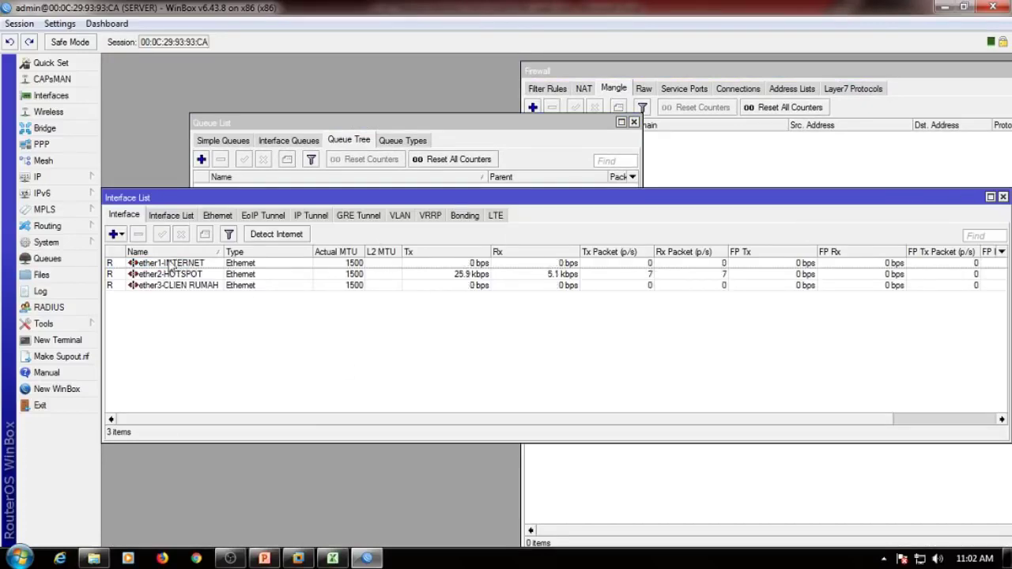
pyautogui.click(1002, 198)
pyautogui.moveTo(551, 124); pyautogui.dragTo(501, 105)
pyautogui.click(765, 223)
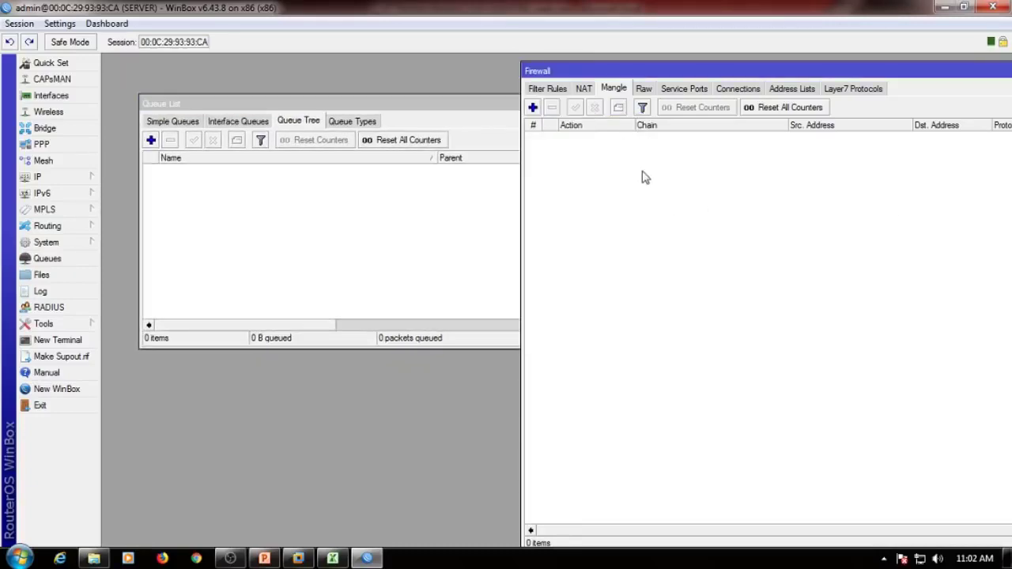
# Step: Open a new terminal and paste the copied script to create the mangle rules, queue tree and address list entry
pyautogui.click(72, 341)
pyautogui.rightClick(484, 266)
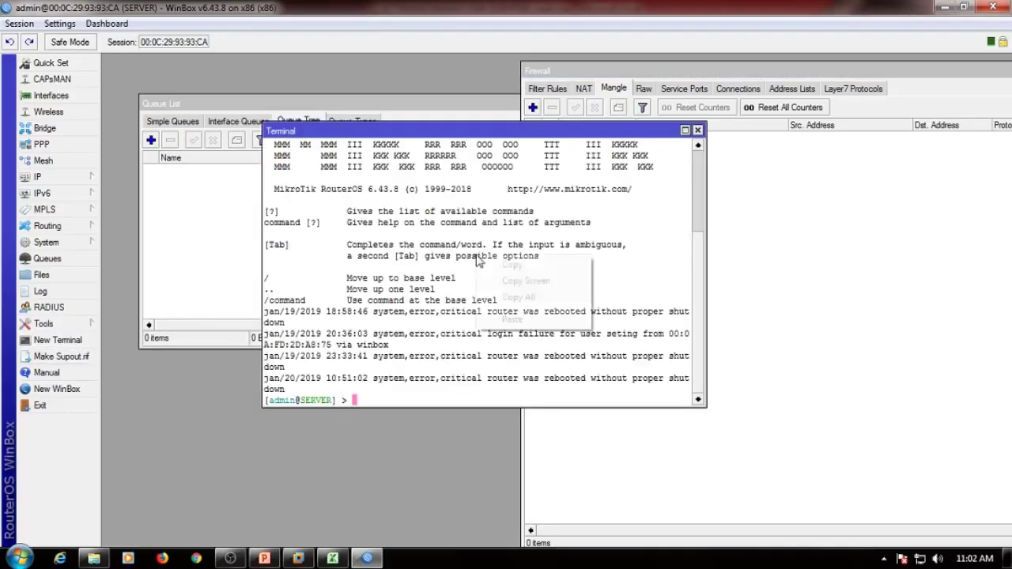
pyautogui.click(506, 321)
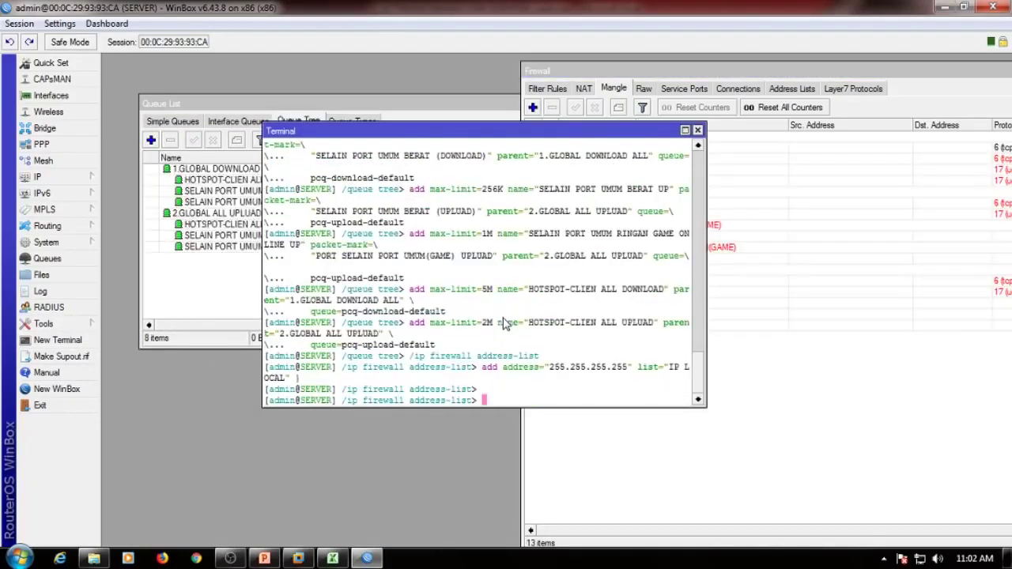
# Step: Close the terminal and maximize the queue tree window
pyautogui.click(828, 287)
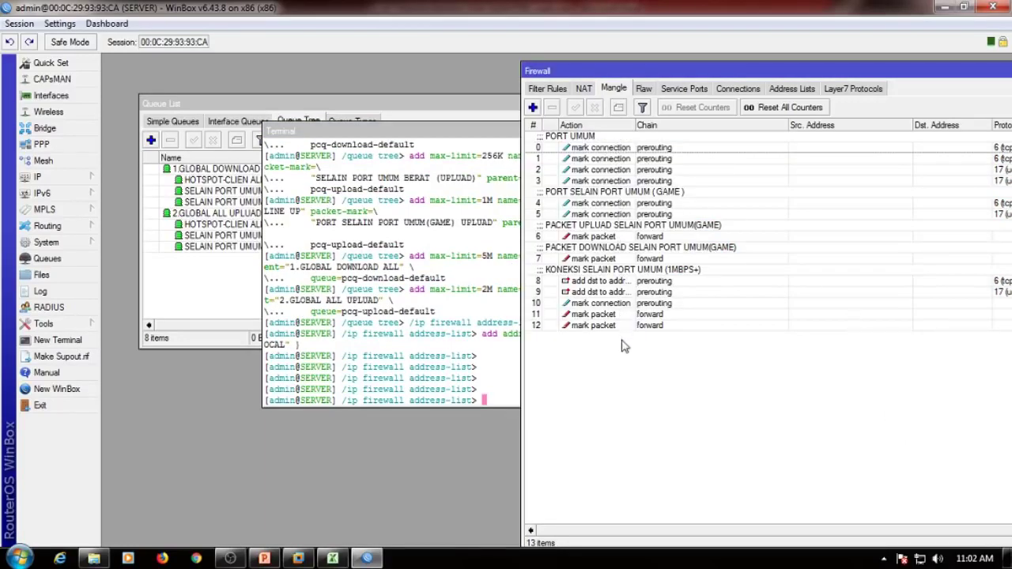
pyautogui.click(471, 133)
pyautogui.click(696, 129)
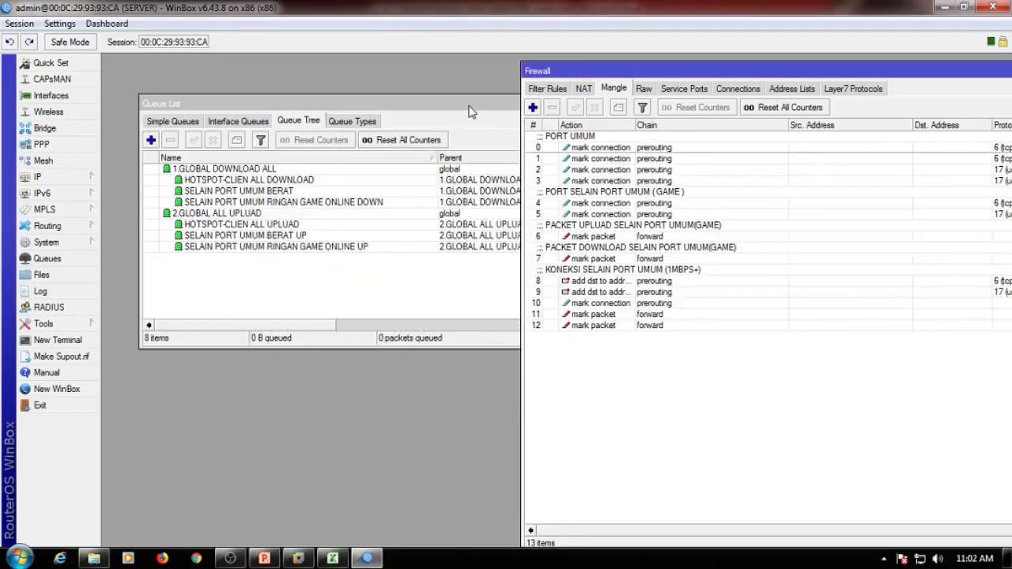
pyautogui.click(447, 103)
pyautogui.click(571, 104)
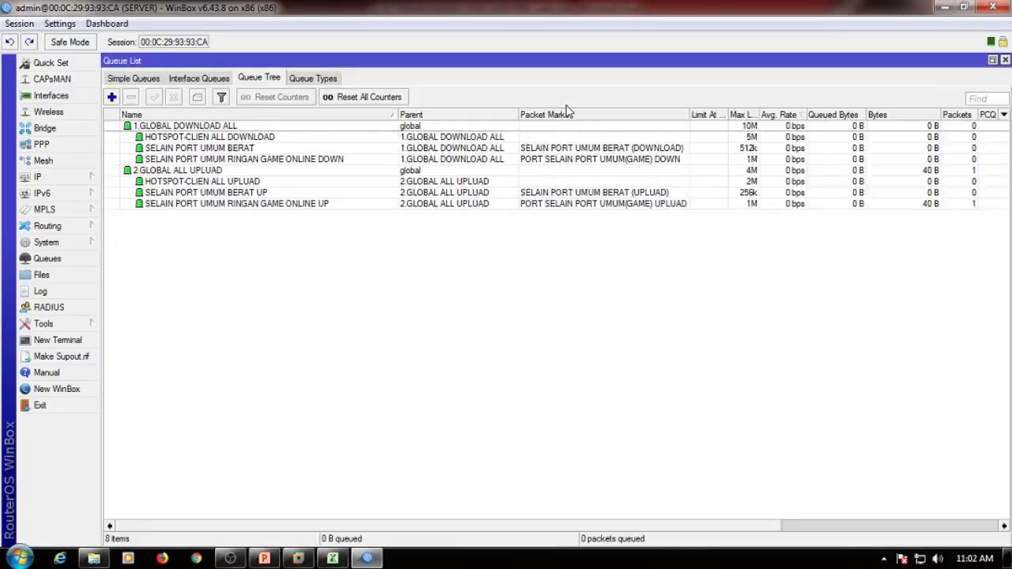
# Step: Examine the max limits of the global download queue and its child queues for hotspot clients, heavy ports and online games
pyautogui.click(741, 127)
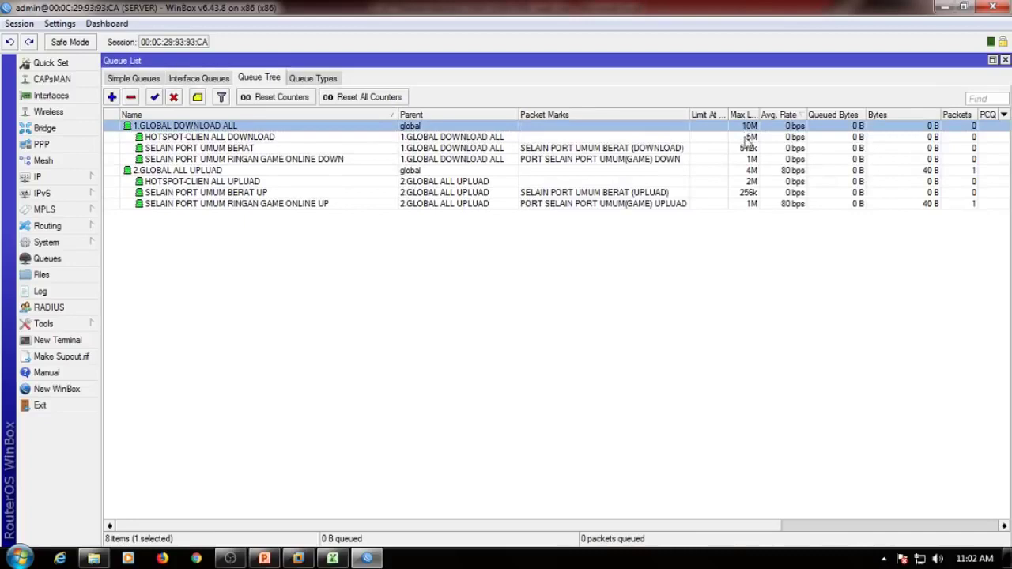
pyautogui.click(724, 139)
pyautogui.click(741, 129)
pyautogui.click(751, 139)
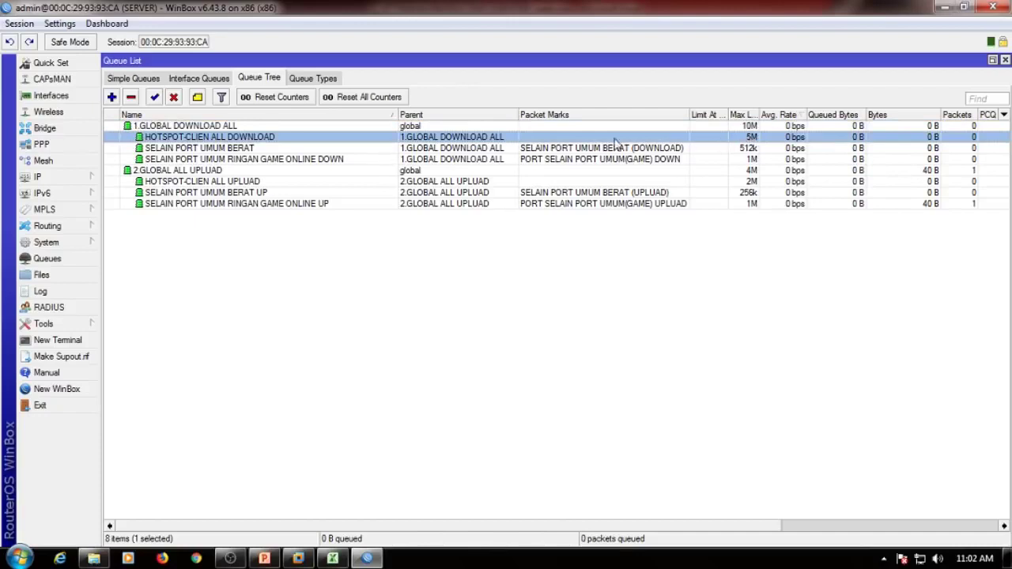
pyautogui.keyDown('shift'); pyautogui.click(324, 159); pyautogui.keyUp('shift')
pyautogui.click(433, 294)
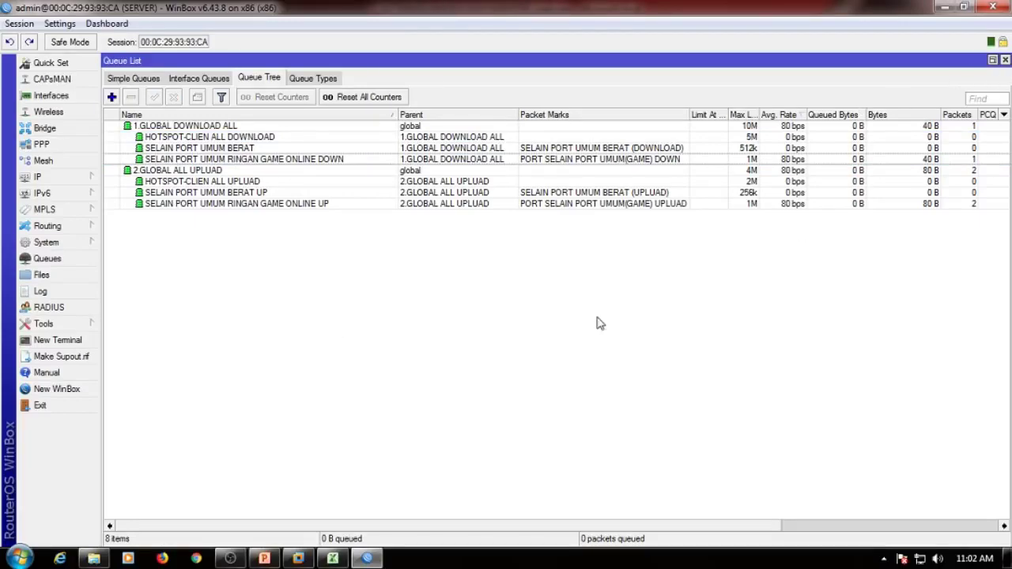
# Step: Minimize WinBox and close the mangle and queue tree workbook in Excel without saving its changes
pyautogui.click(945, 7)
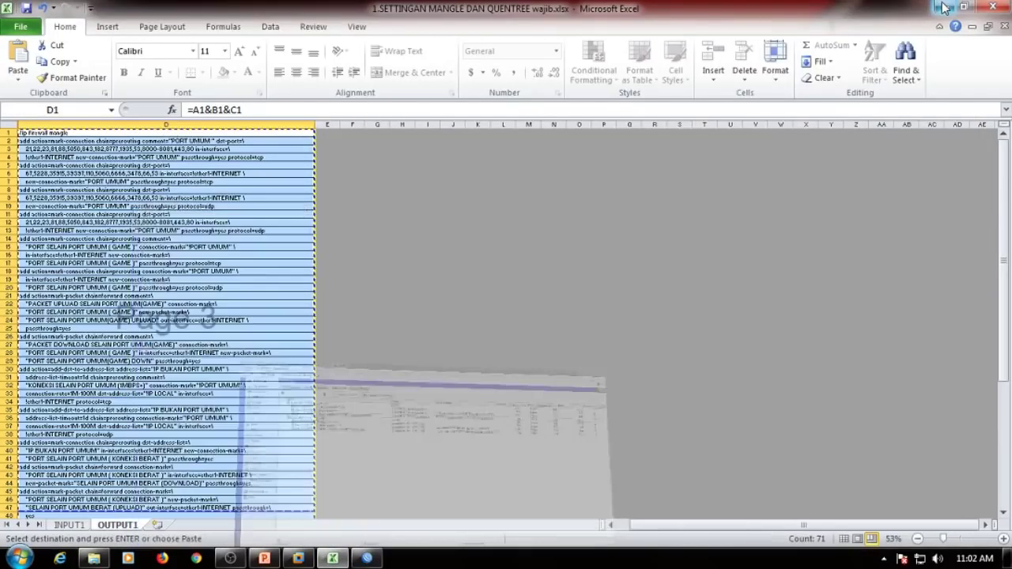
pyautogui.click(993, 7)
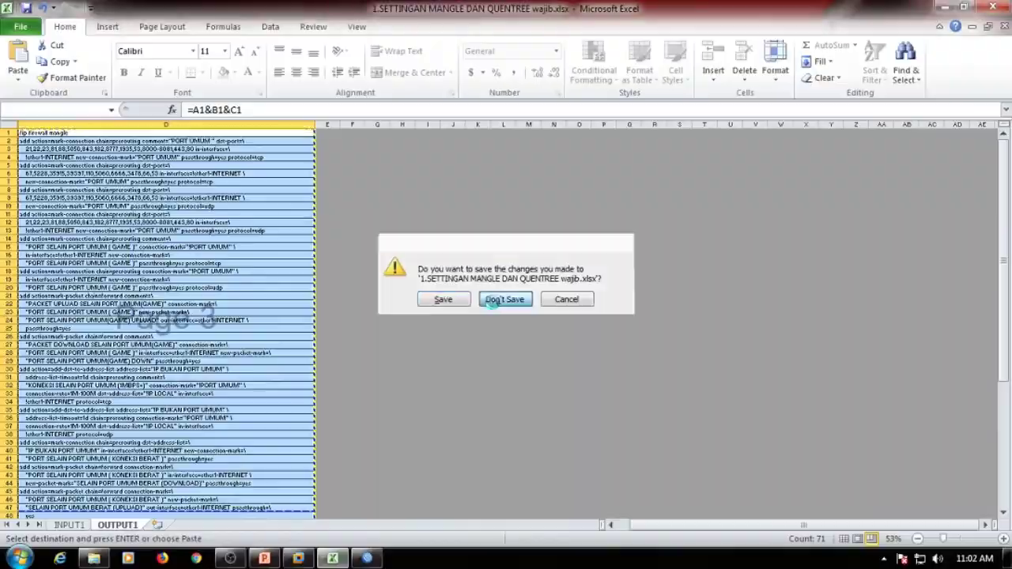
pyautogui.click(511, 295)
# Step: Switch to PowerPoint and start the slide show from the network topology slide
pyautogui.click(333, 558)
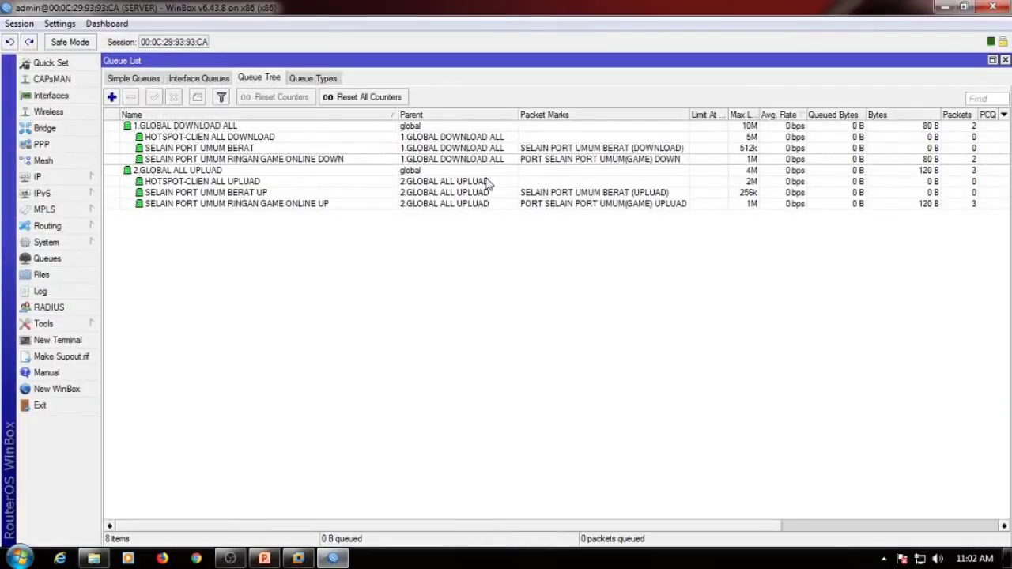
pyautogui.click(264, 558)
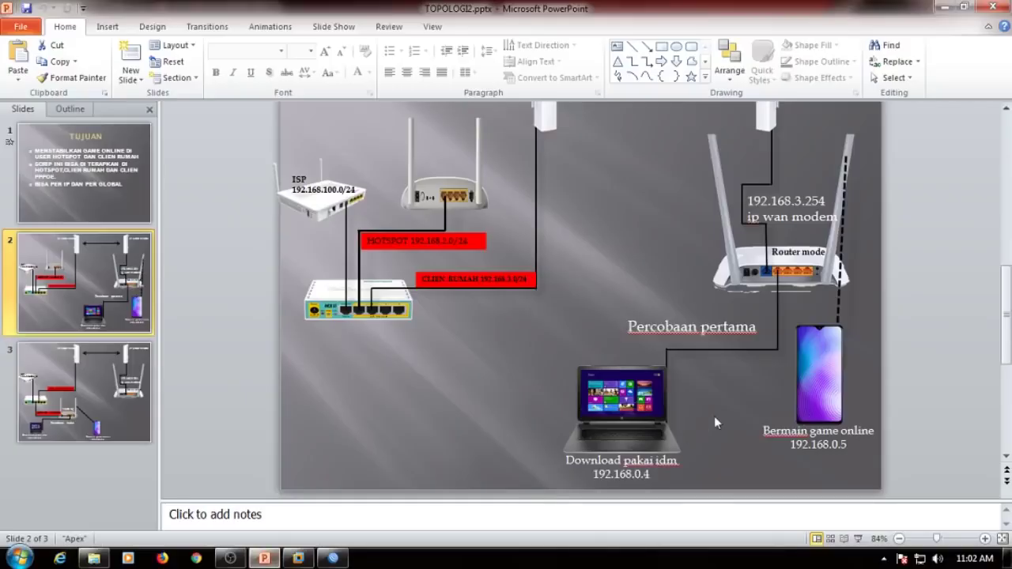
pyautogui.click(858, 539)
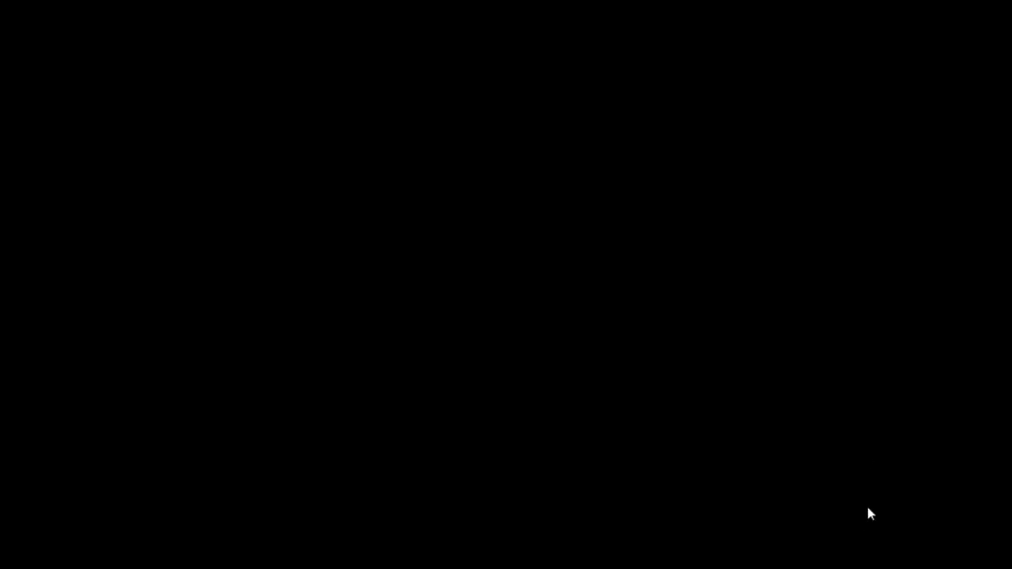
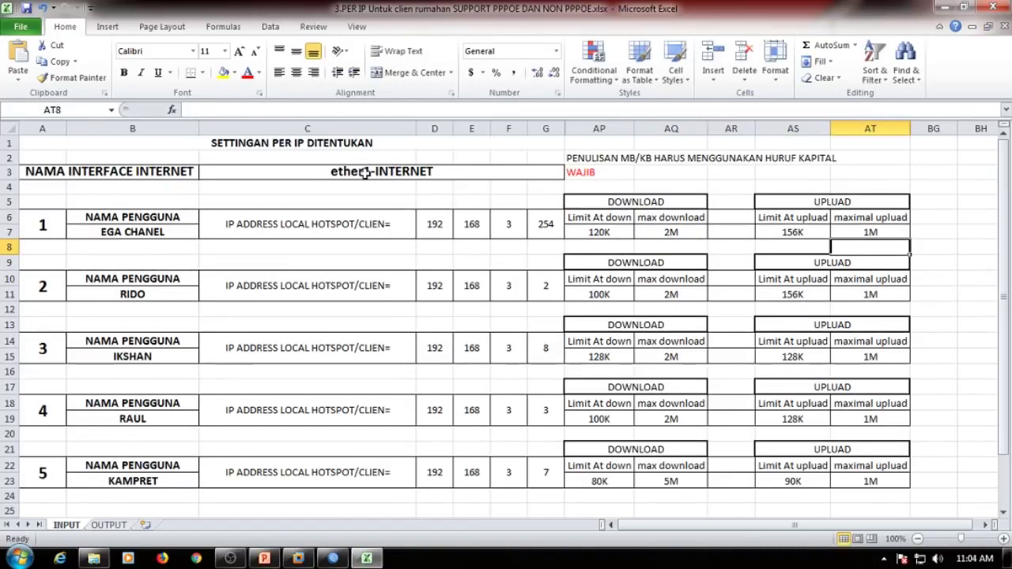
# Step: Switch to WinBox and copy the name of the ether1-INTERNET interface from its properties
pyautogui.click(355, 171)
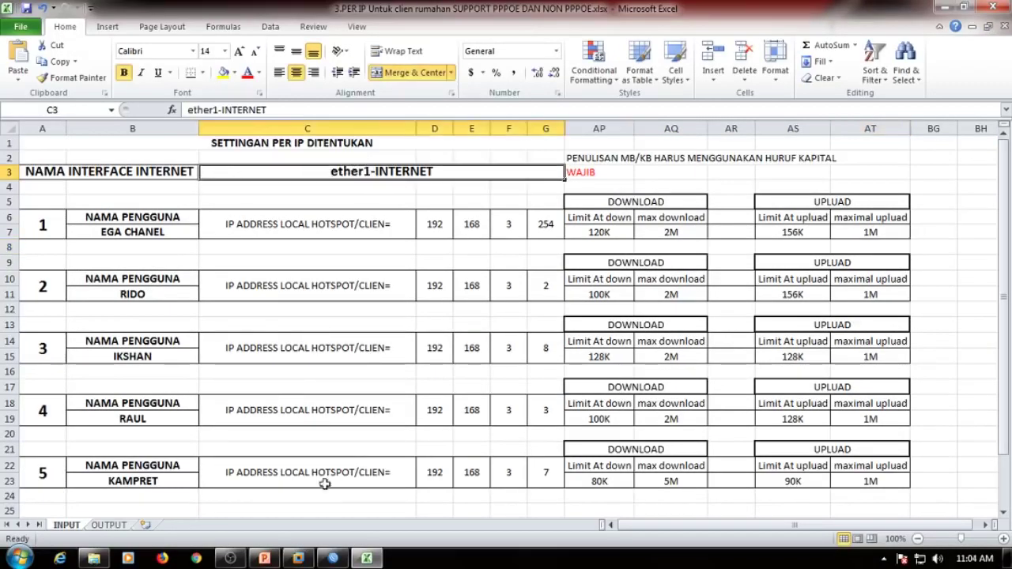
pyautogui.click(333, 558)
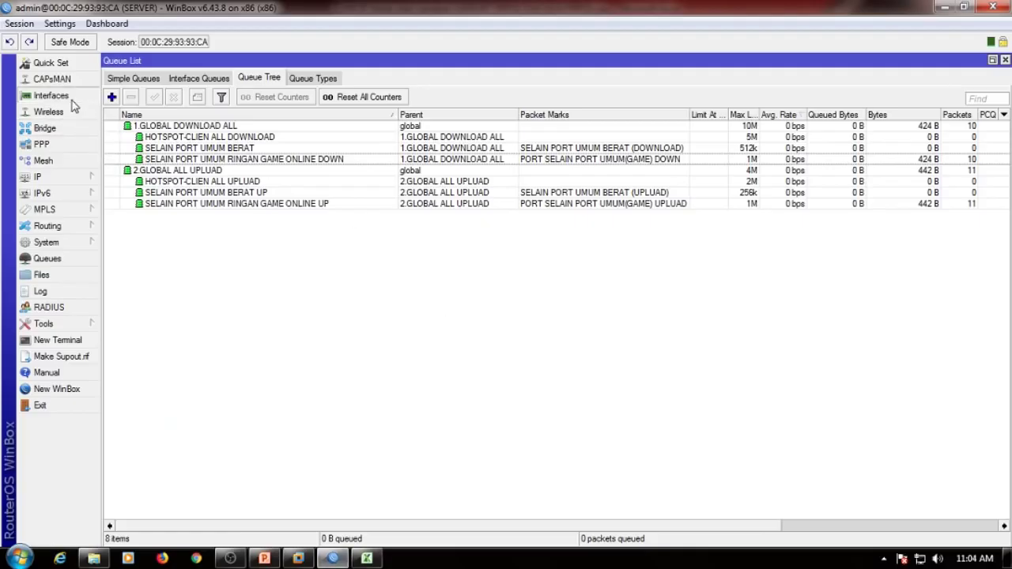
pyautogui.click(72, 98)
pyautogui.doubleClick(208, 265)
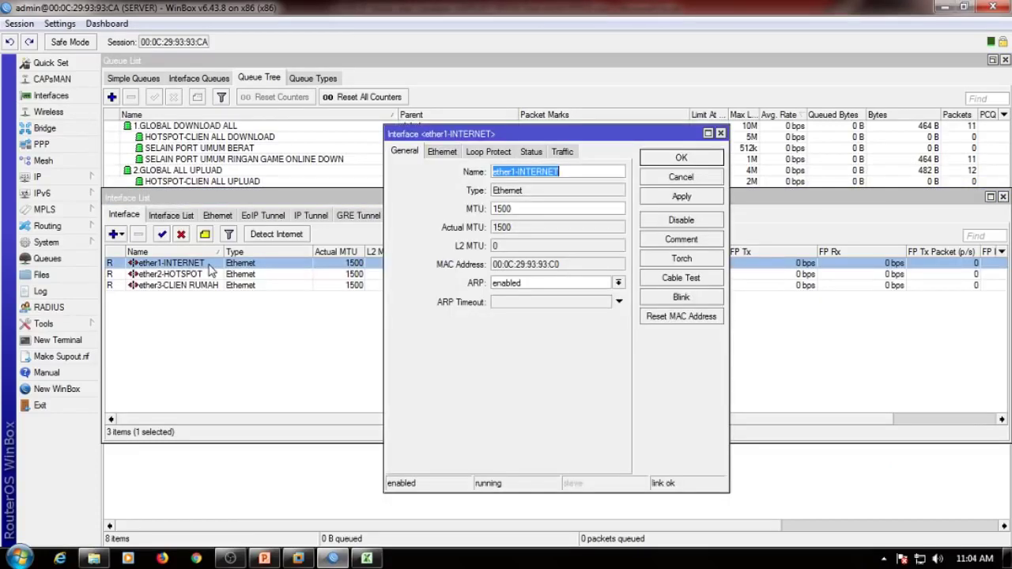
pyautogui.rightClick(530, 178)
pyautogui.click(551, 199)
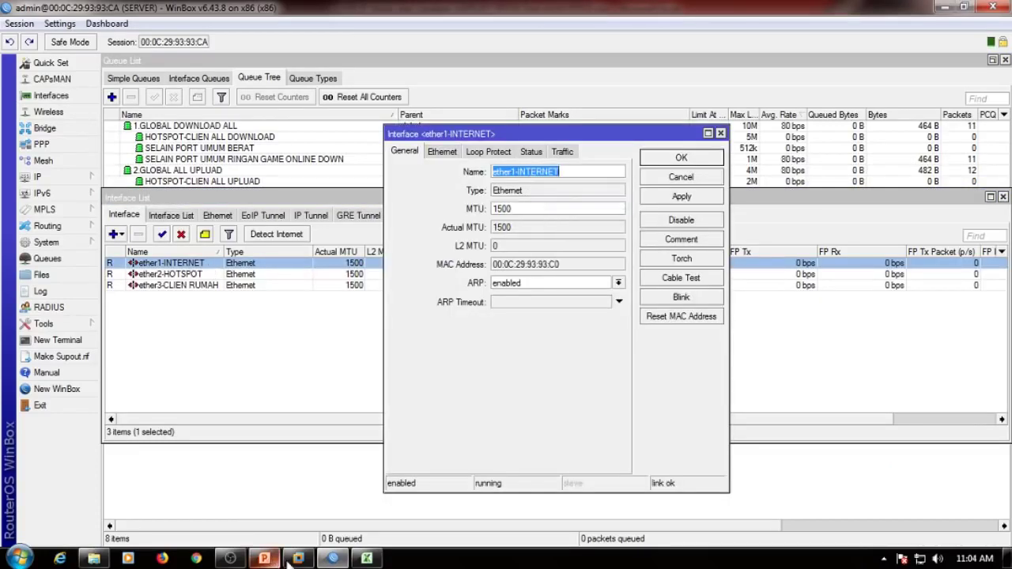
# Step: Return to Excel and replace the internet interface name in cell C3 with the copied name ether1-INTERNET
pyautogui.click(366, 558)
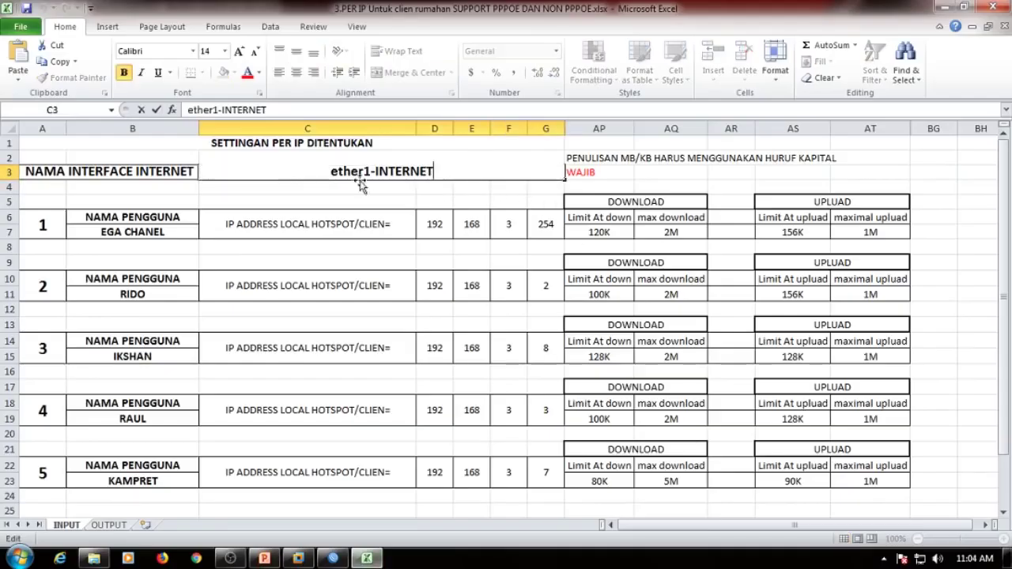
pyautogui.doubleClick(366, 172)
pyautogui.moveTo(366, 173); pyautogui.dragTo(479, 176)
pyautogui.hotkey('ctrl', 'v')
pyautogui.click(672, 176)
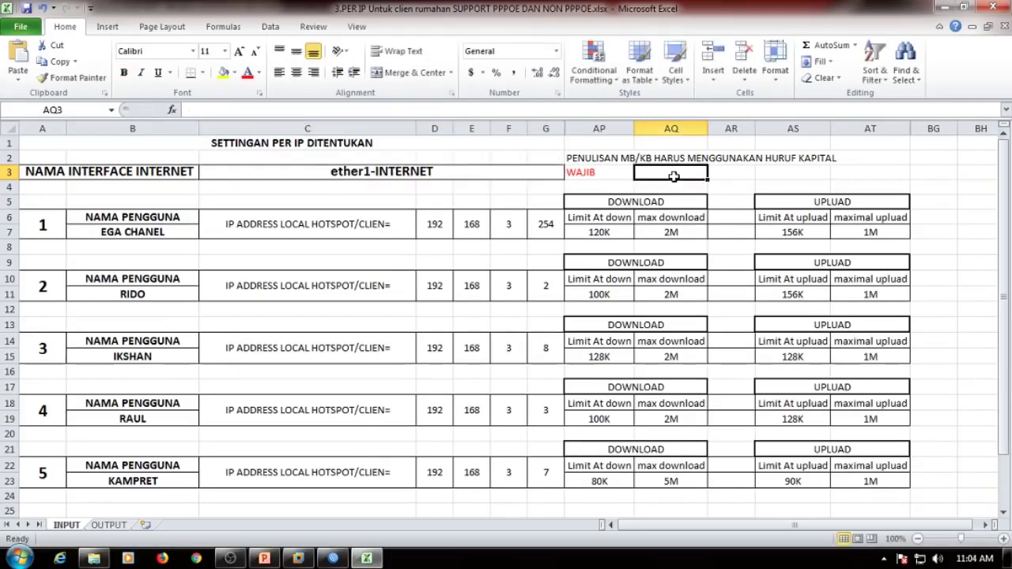
# Step: Compare the client 1 entry on the INPUT sheet with the script block numbered 1 on the OUTPUT sheet
pyautogui.click(108, 525)
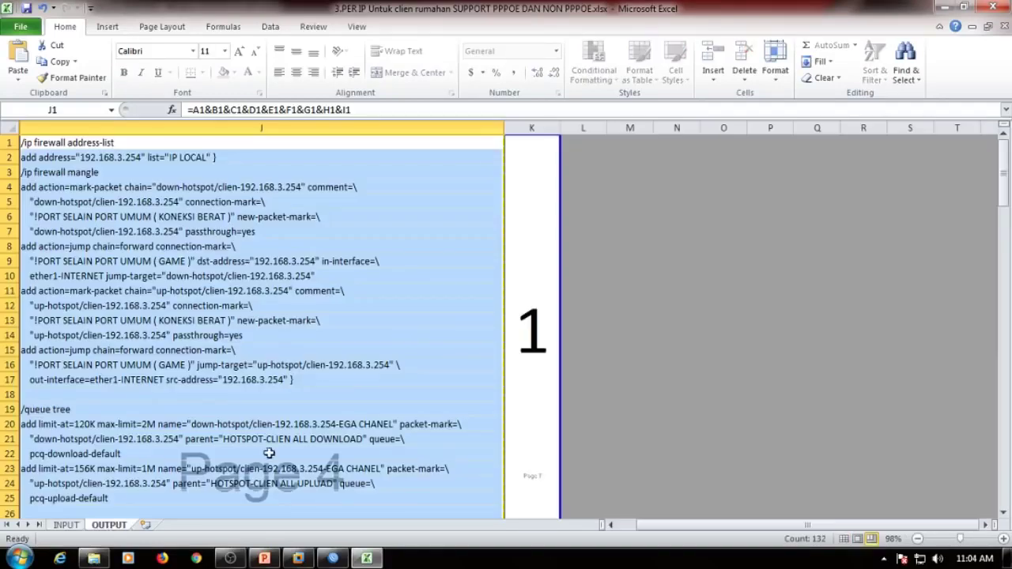
pyautogui.click(674, 276)
pyautogui.click(146, 146)
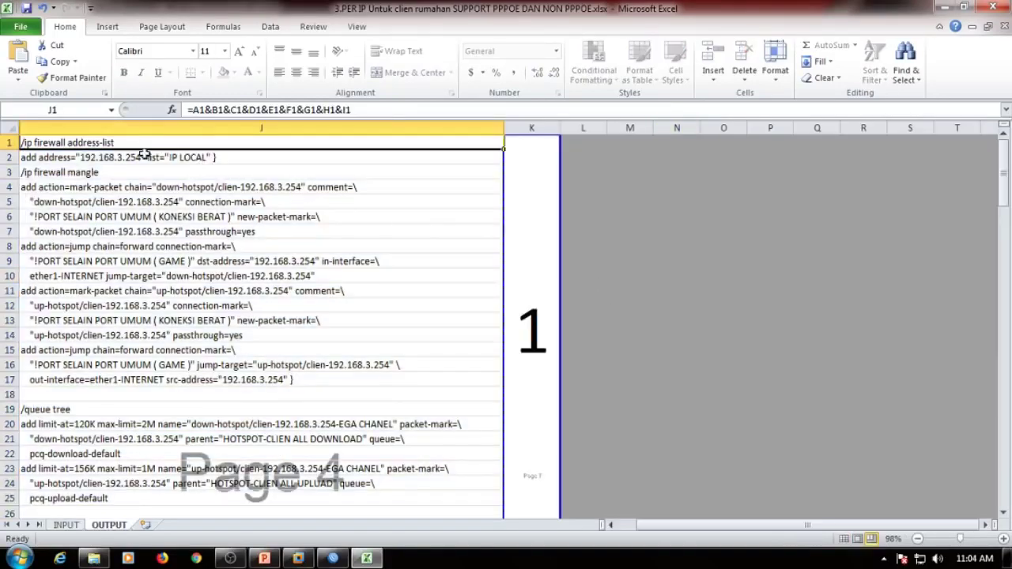
pyautogui.click(71, 525)
pyautogui.click(41, 226)
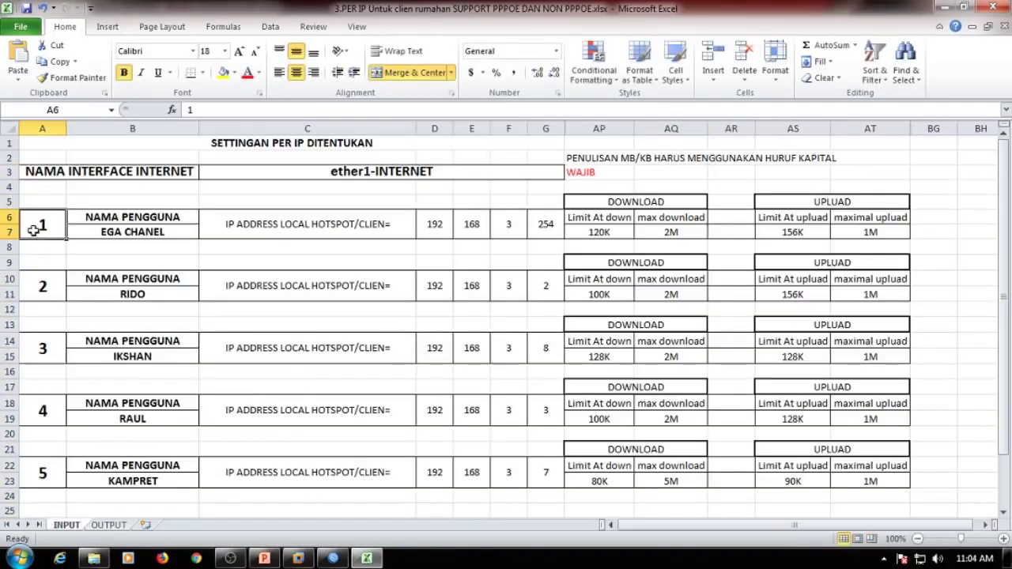
pyautogui.click(119, 525)
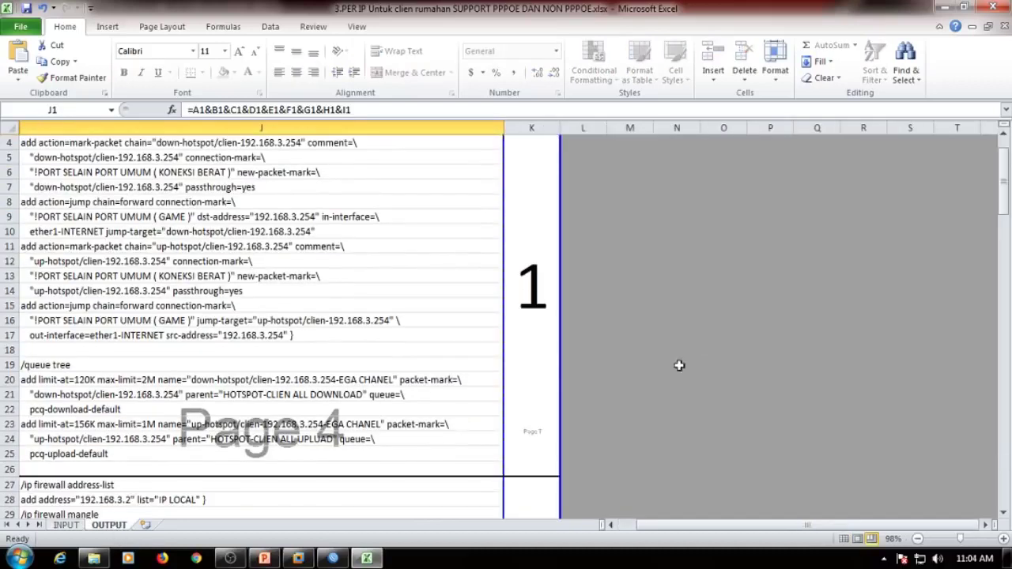
pyautogui.click(547, 245)
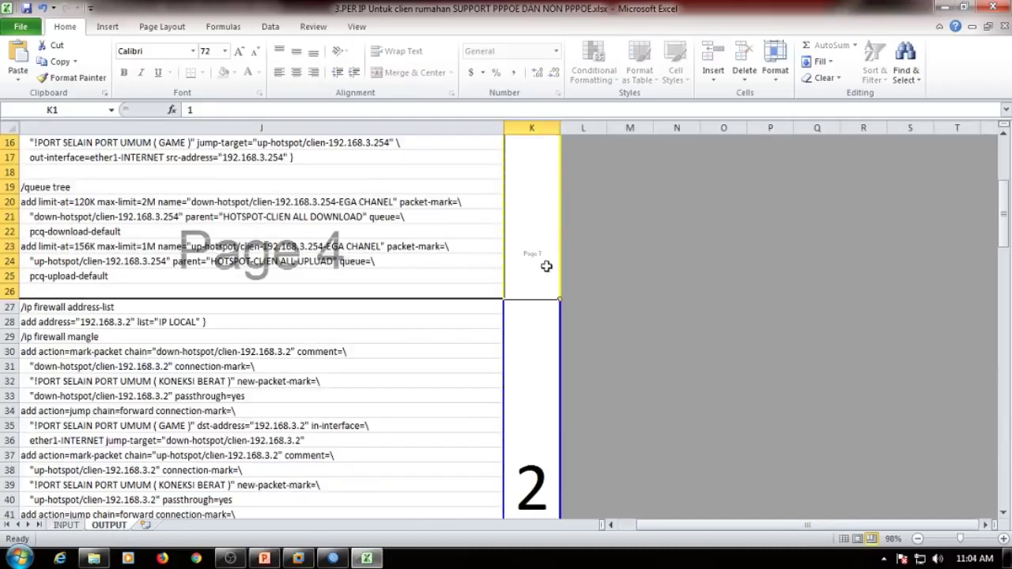
# Step: Copy the client 1 script in cells J1 to J26 of the OUTPUT sheet
pyautogui.press('Left')
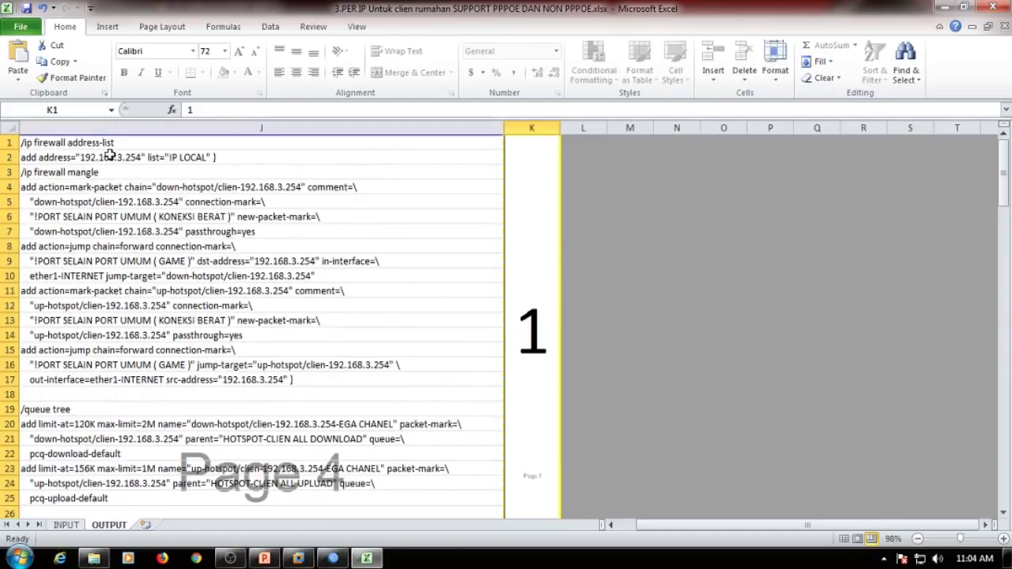
pyautogui.scroll(-2, 174, 364)
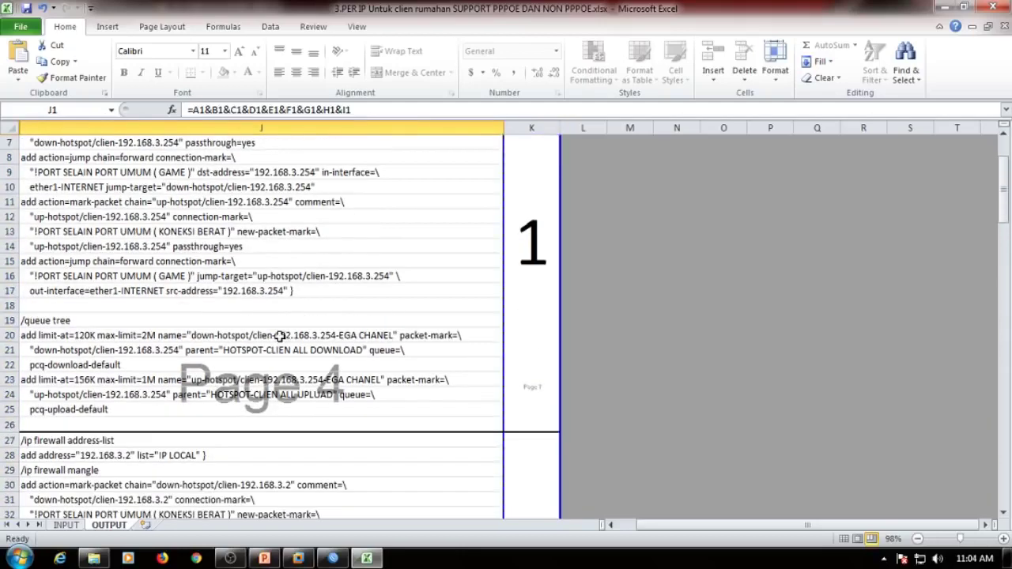
pyautogui.keyDown('shift'); pyautogui.click(151, 427); pyautogui.keyUp('shift')
pyautogui.rightClick(281, 201)
pyautogui.click(319, 225)
pyautogui.scroll(2, 510, 291)
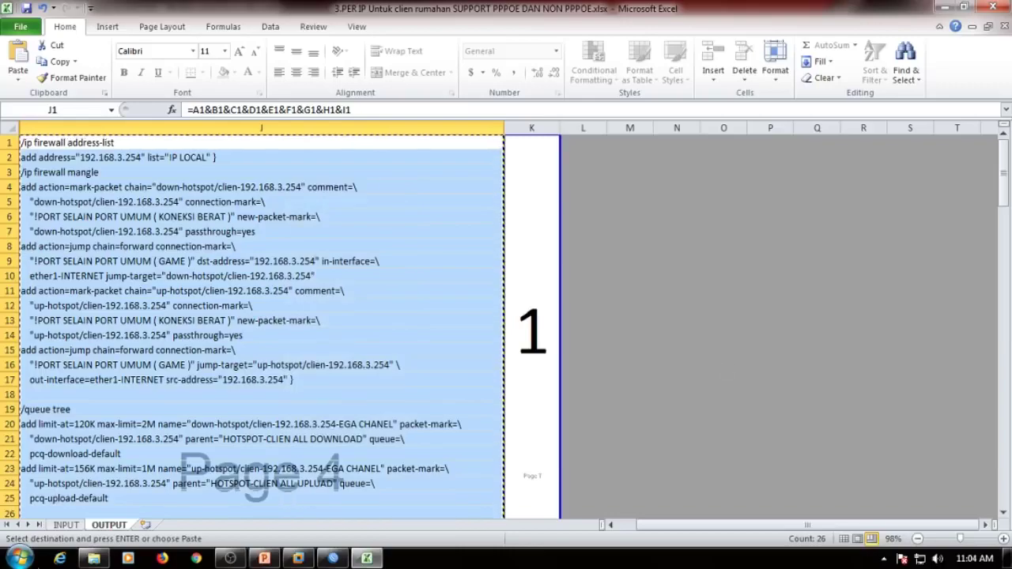
# Step: Review the script blocks of the remaining clients on the OUTPUT sheet
pyautogui.click(66, 524)
pyautogui.click(109, 524)
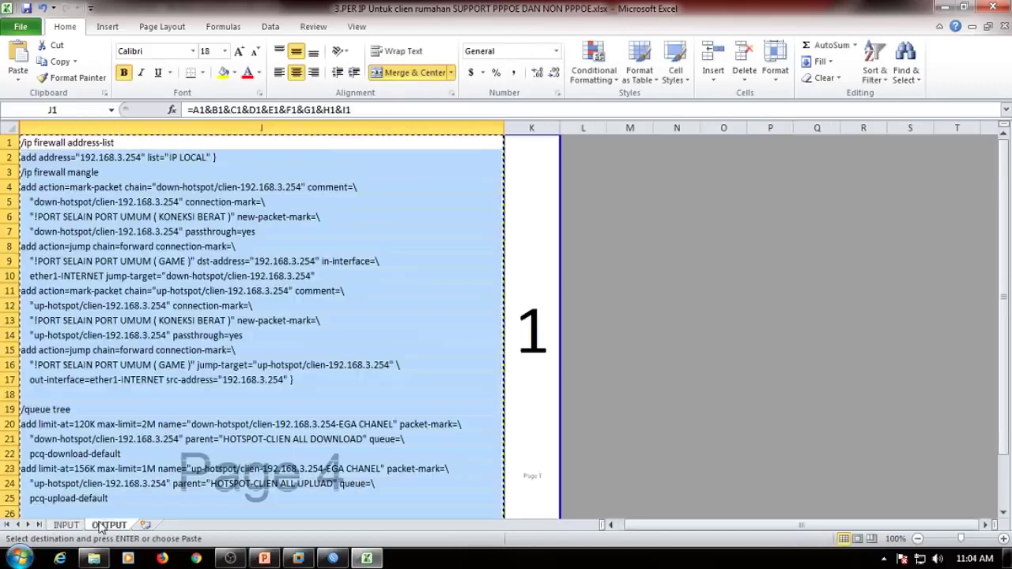
pyautogui.scroll(-14, 417, 411)
pyautogui.scroll(-20, 417, 410)
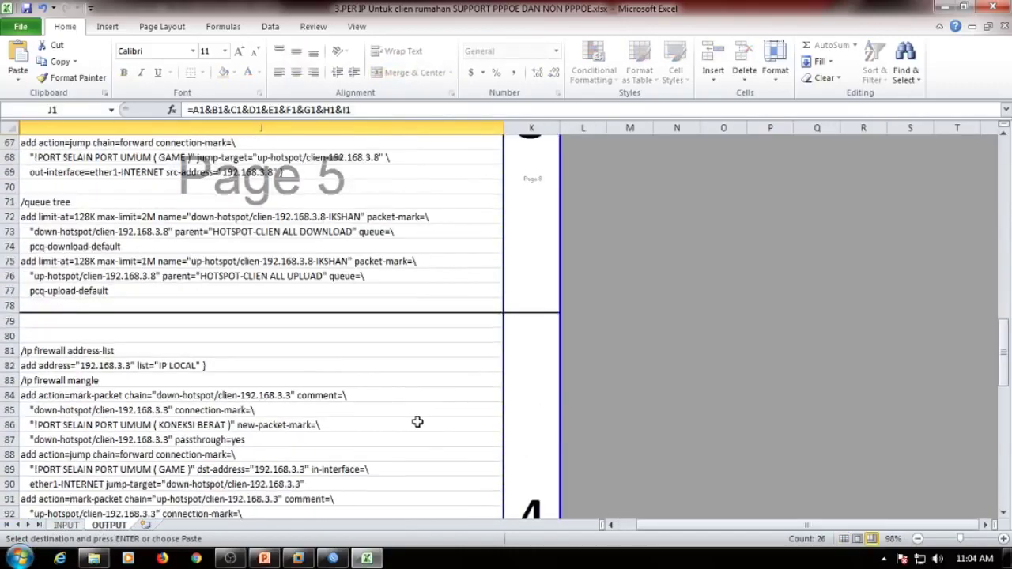
pyautogui.scroll(20, 416, 428)
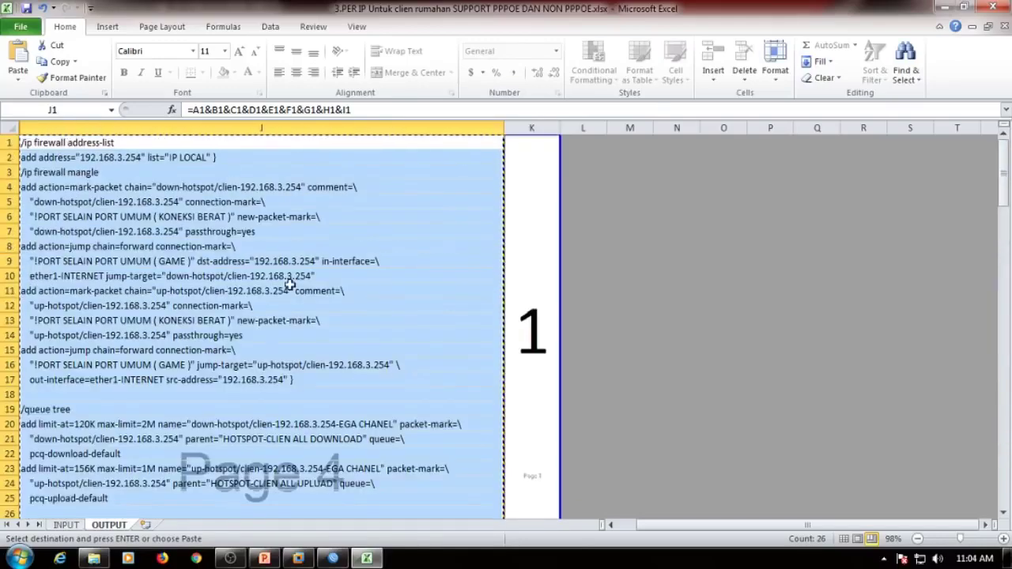
# Step: Recheck the client 1 settings on the INPUT sheet and copy its script from the OUTPUT sheet again
pyautogui.rightClick(143, 179)
pyautogui.click(160, 207)
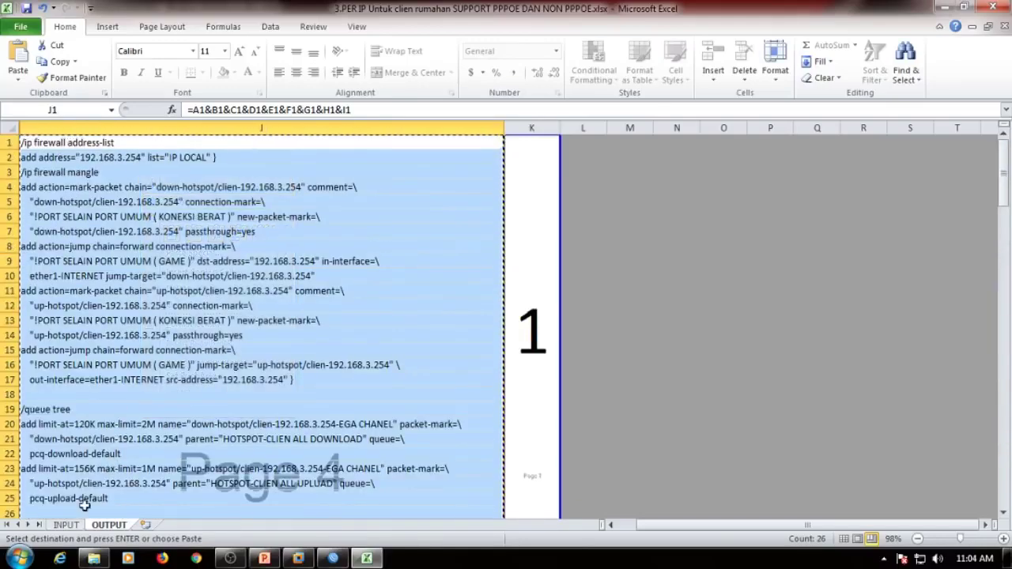
pyautogui.click(66, 525)
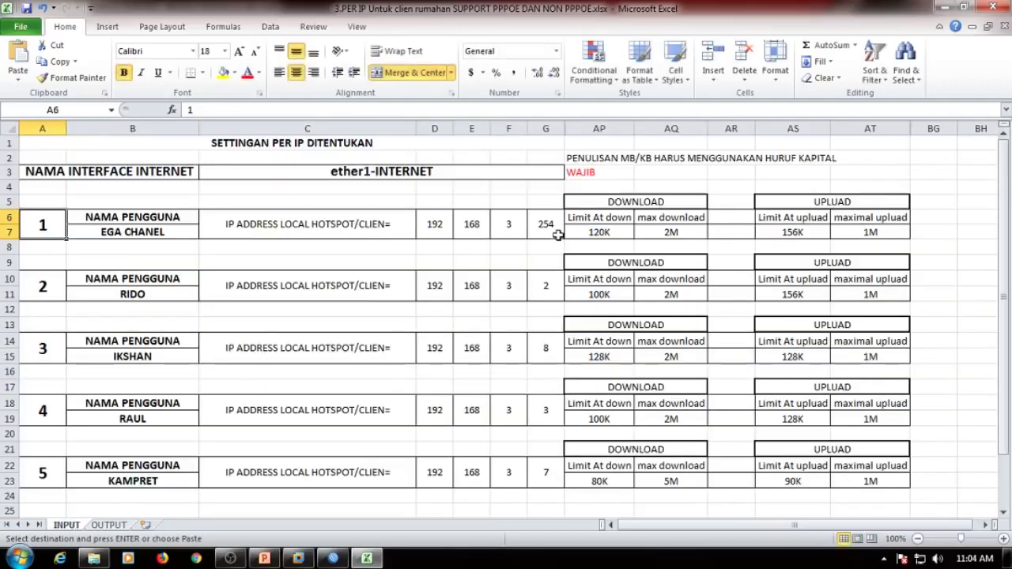
pyautogui.click(108, 525)
pyautogui.rightClick(284, 248)
pyautogui.click(317, 272)
# Step: Switch to WinBox, close the interface windows, and restore the queue list so the firewall mangle window shows beside it
pyautogui.click(332, 559)
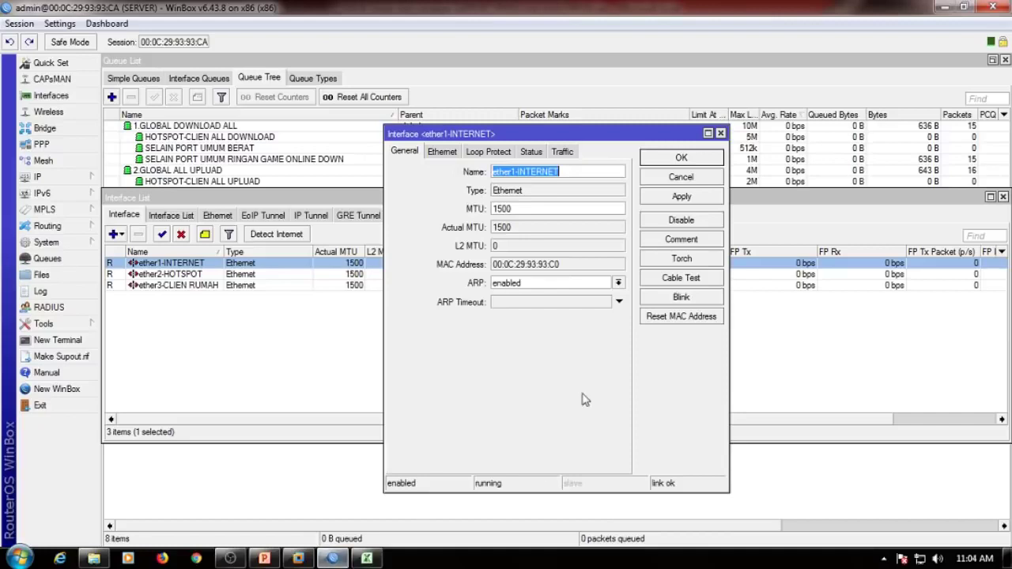
pyautogui.click(721, 131)
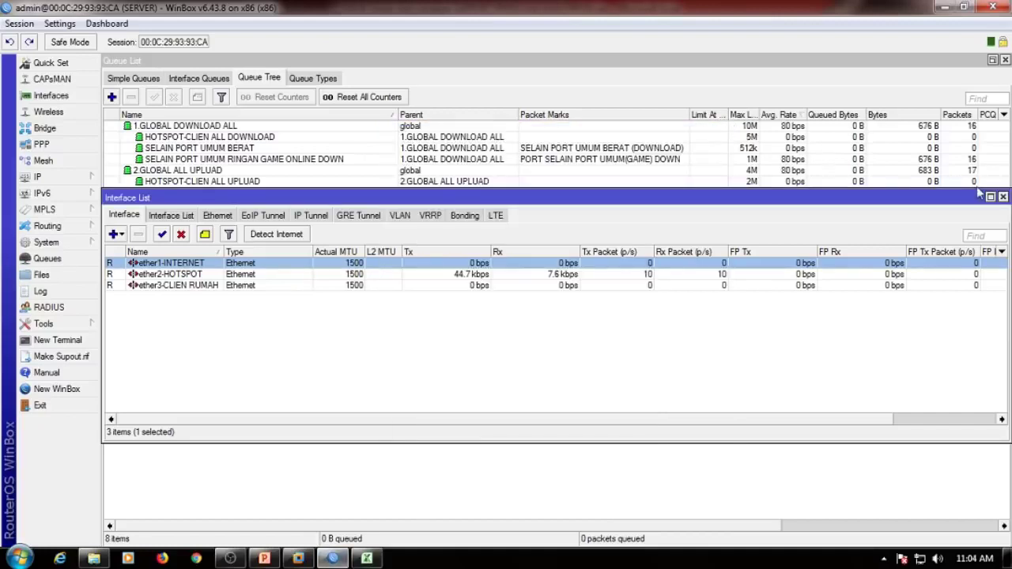
pyautogui.click(1003, 196)
pyautogui.click(991, 61)
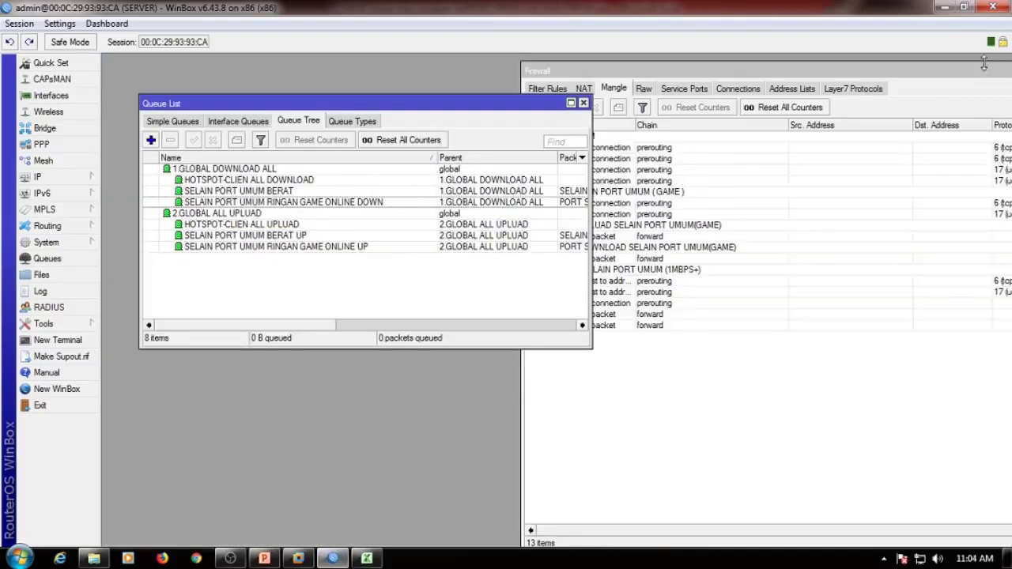
pyautogui.click(743, 429)
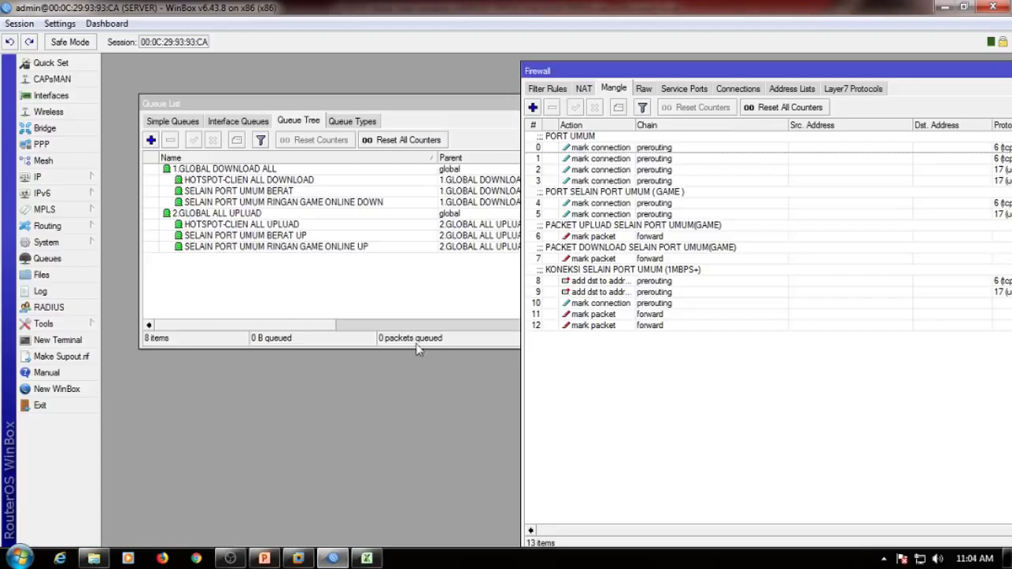
# Step: Open a new terminal, position it below the queue list, and paste the copied client 1 script into it
pyautogui.click(57, 340)
pyautogui.moveTo(506, 134); pyautogui.dragTo(431, 220)
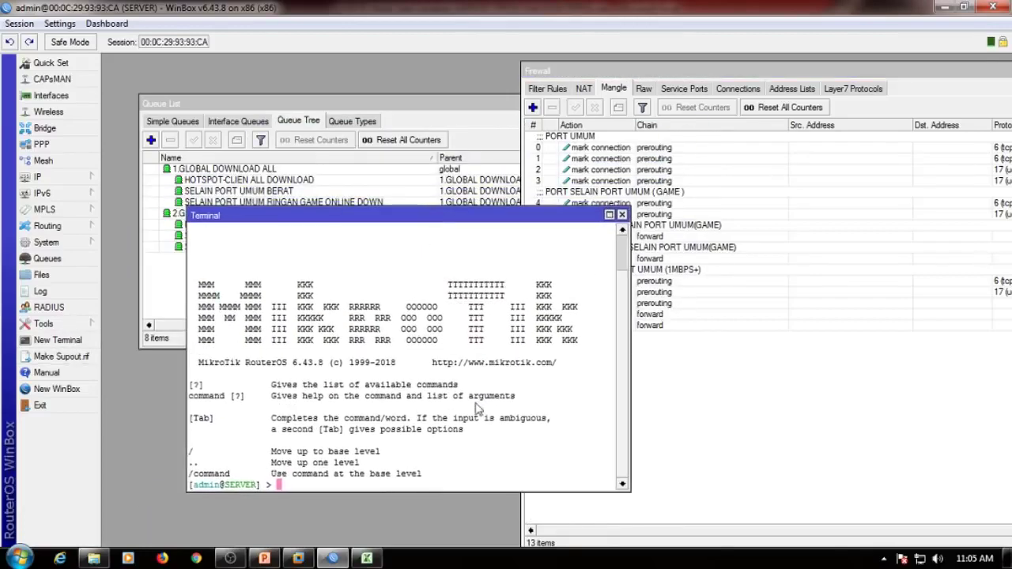
pyautogui.rightClick(475, 333)
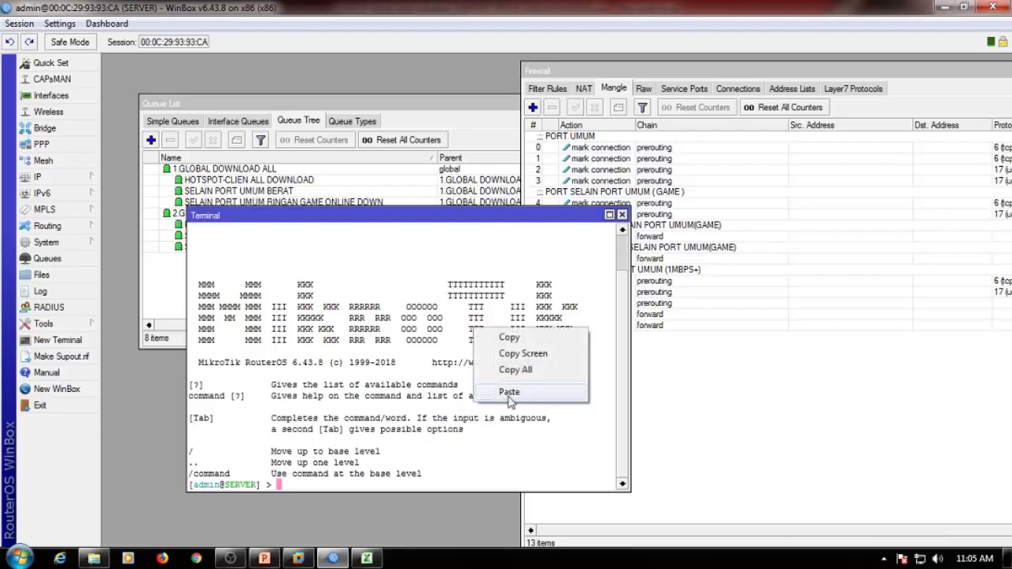
pyautogui.moveTo(504, 218); pyautogui.dragTo(489, 272)
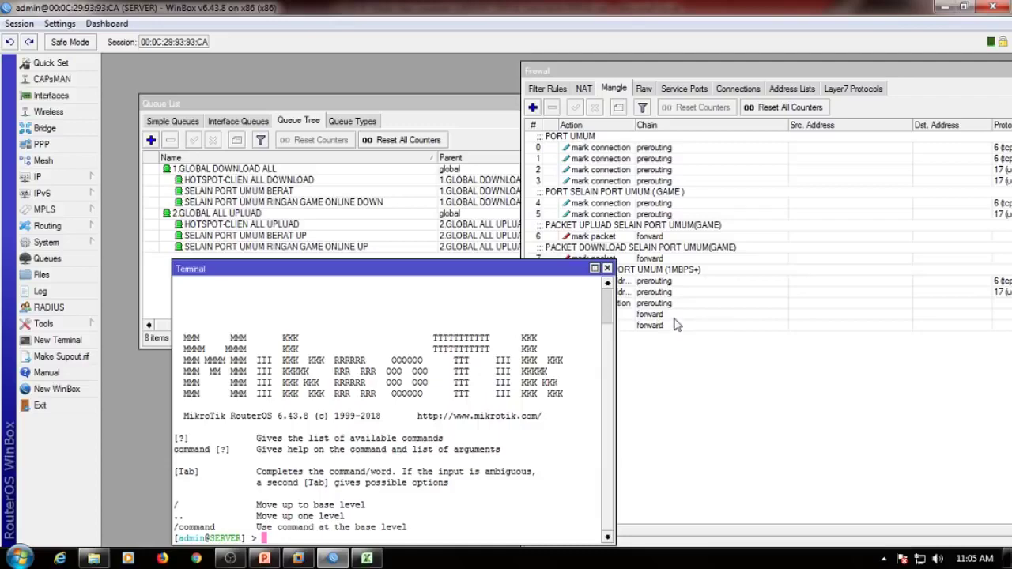
pyautogui.rightClick(480, 414)
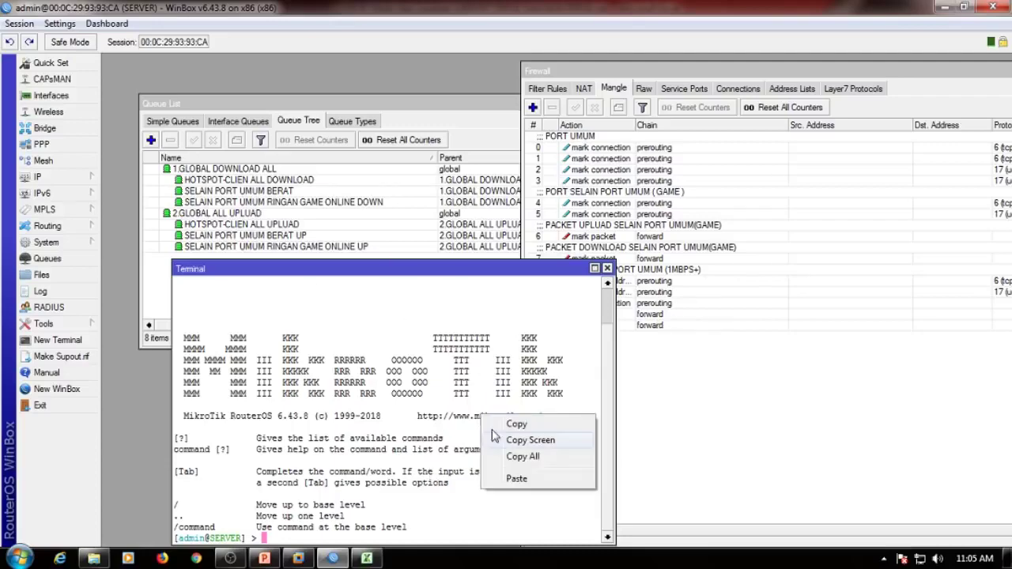
pyautogui.click(537, 479)
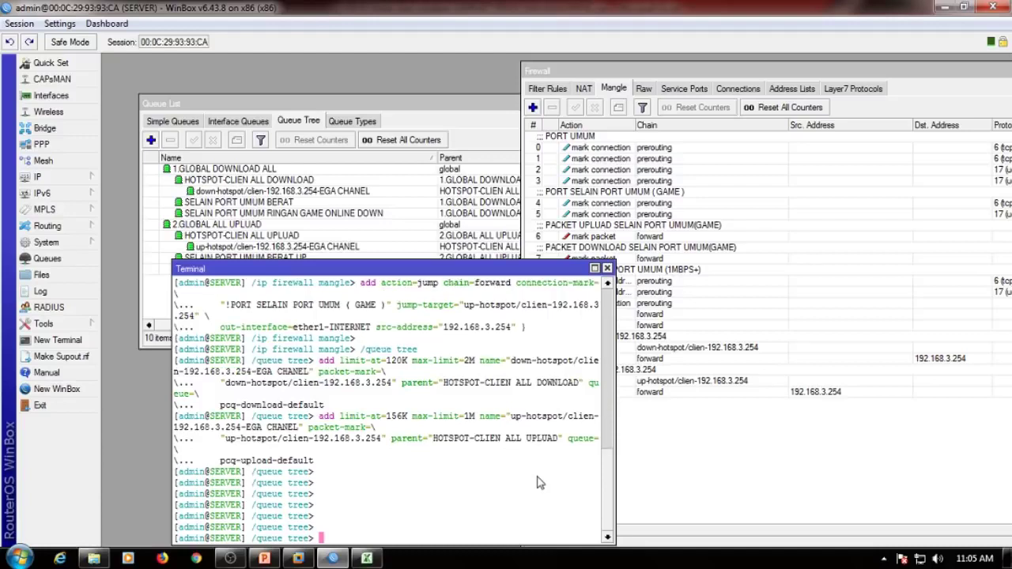
# Step: Highlight the mark-packet and jump mangle rules for 192.168.3.254, numbers 13 to 16, to check them
pyautogui.click(771, 436)
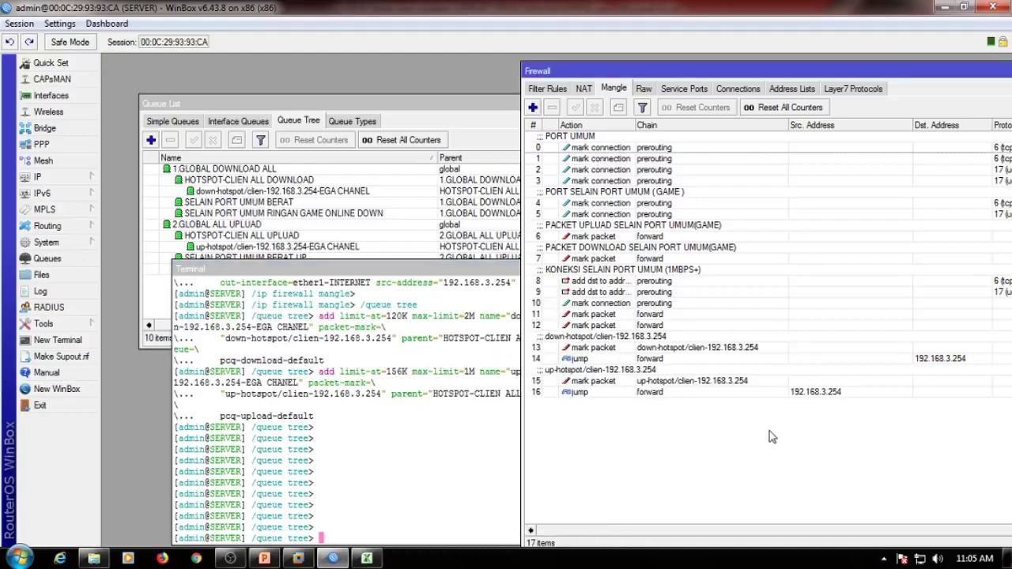
pyautogui.click(633, 348)
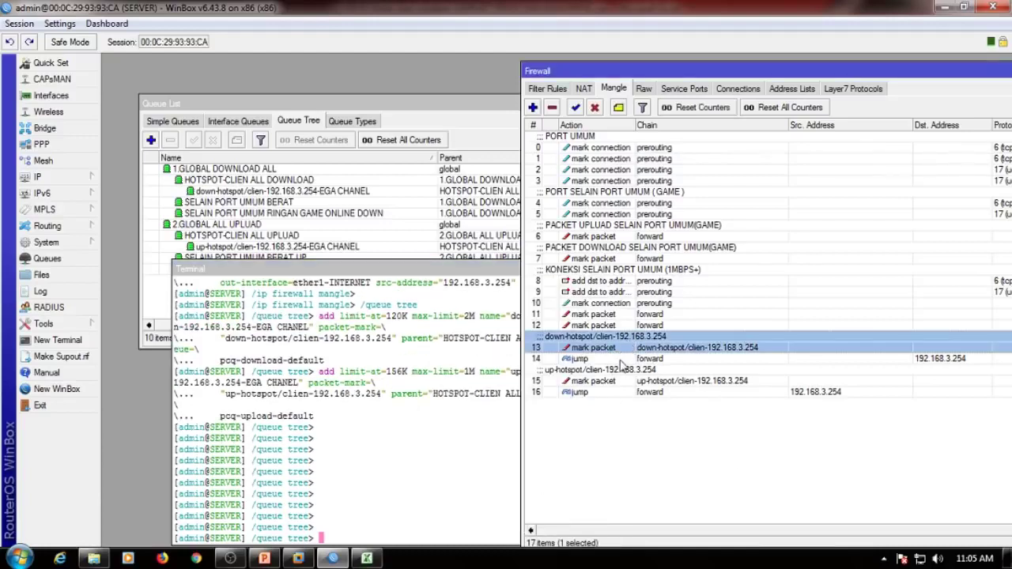
pyautogui.keyDown('shift'); pyautogui.click(624, 359); pyautogui.keyUp('shift')
pyautogui.keyDown('shift'); pyautogui.click(628, 372); pyautogui.keyUp('shift')
pyautogui.keyDown('shift'); pyautogui.click(633, 393); pyautogui.keyUp('shift')
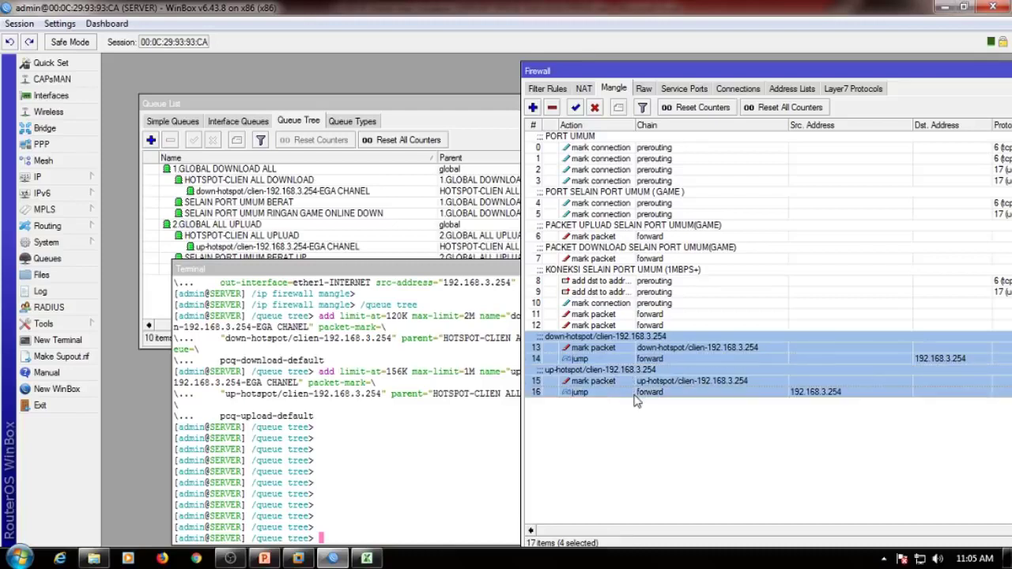
# Step: Close the terminal, maximize the queue list, and examine the limits of the download and upload queues for 192.168.3.254
pyautogui.click(505, 275)
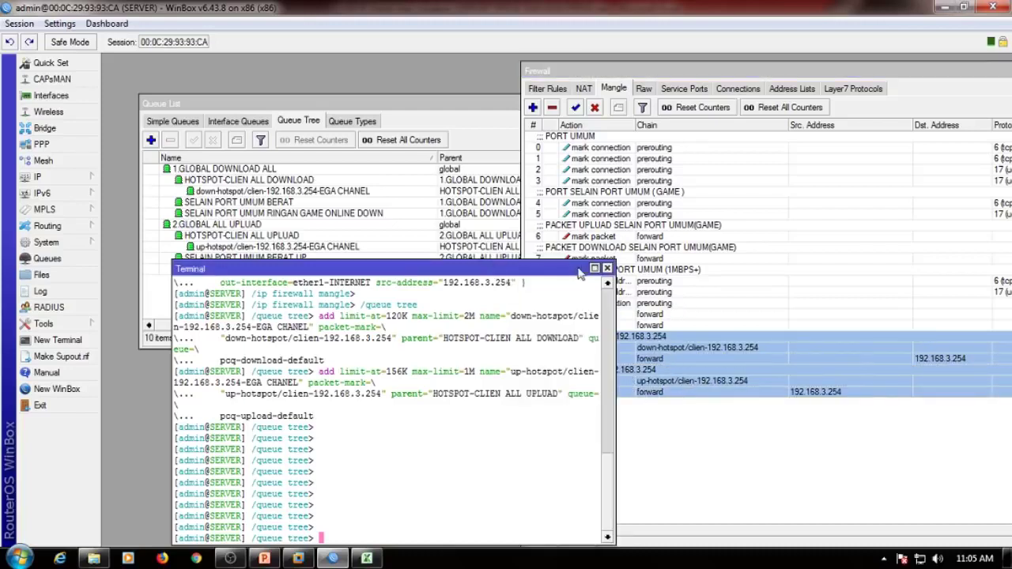
pyautogui.click(606, 273)
pyautogui.click(421, 118)
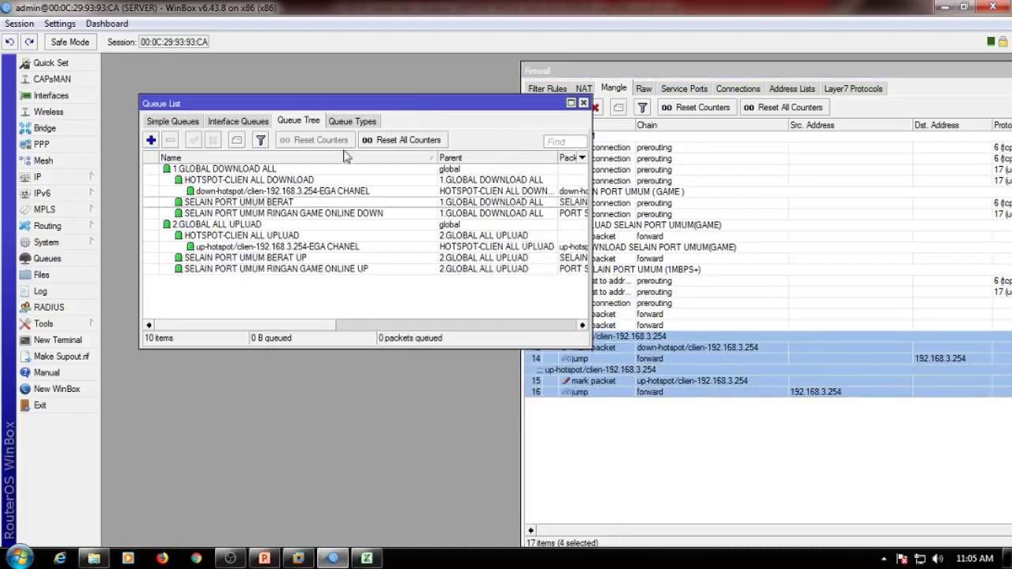
pyautogui.click(278, 191)
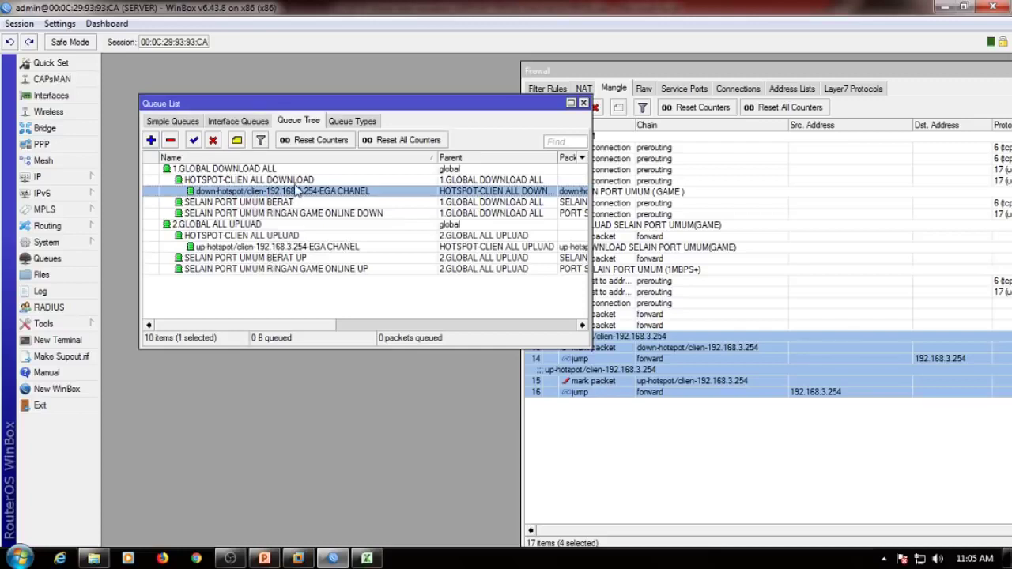
pyautogui.keyDown('ctrl'); pyautogui.click(297, 246); pyautogui.keyUp('ctrl')
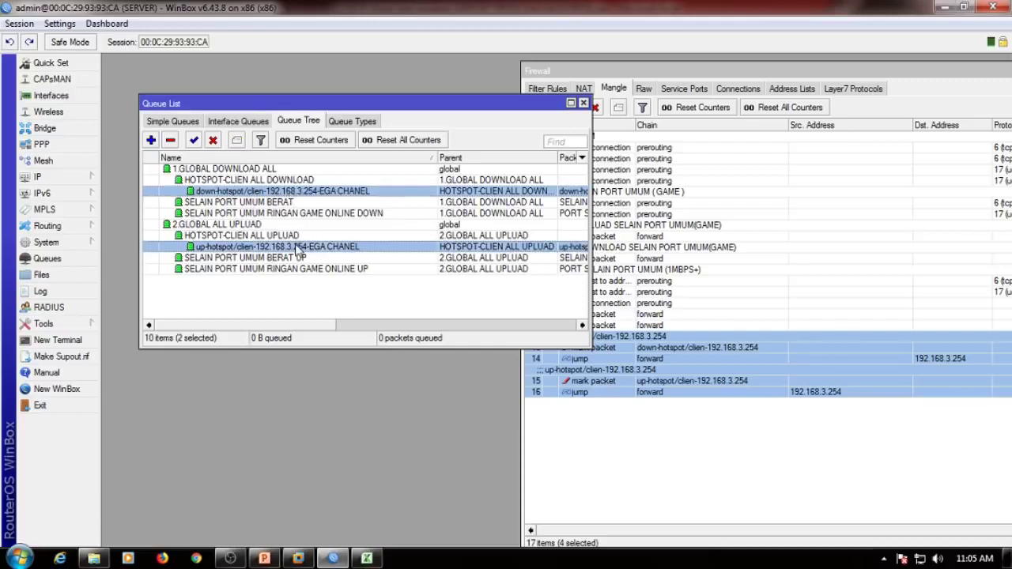
pyautogui.doubleClick(434, 104)
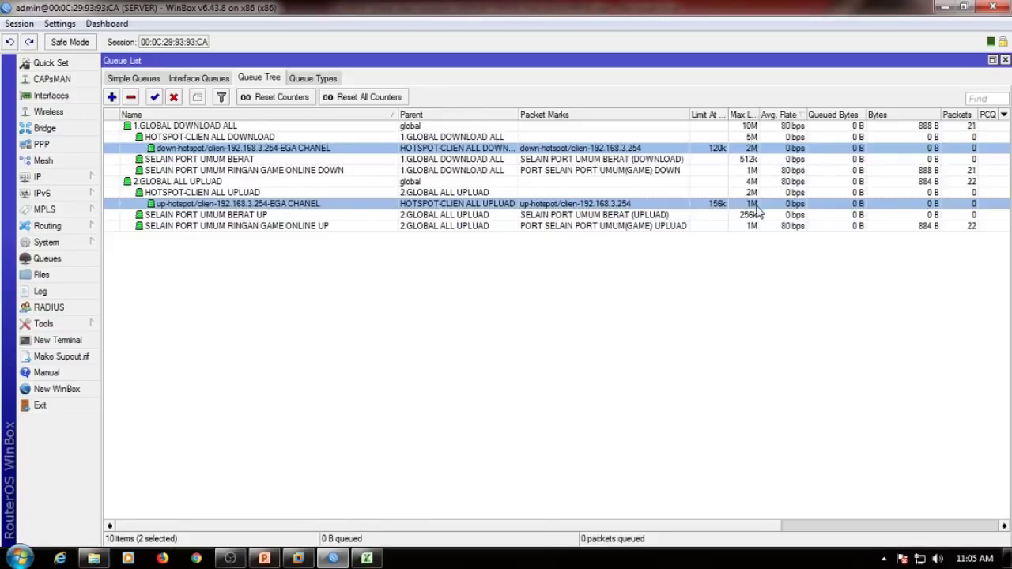
pyautogui.click(695, 322)
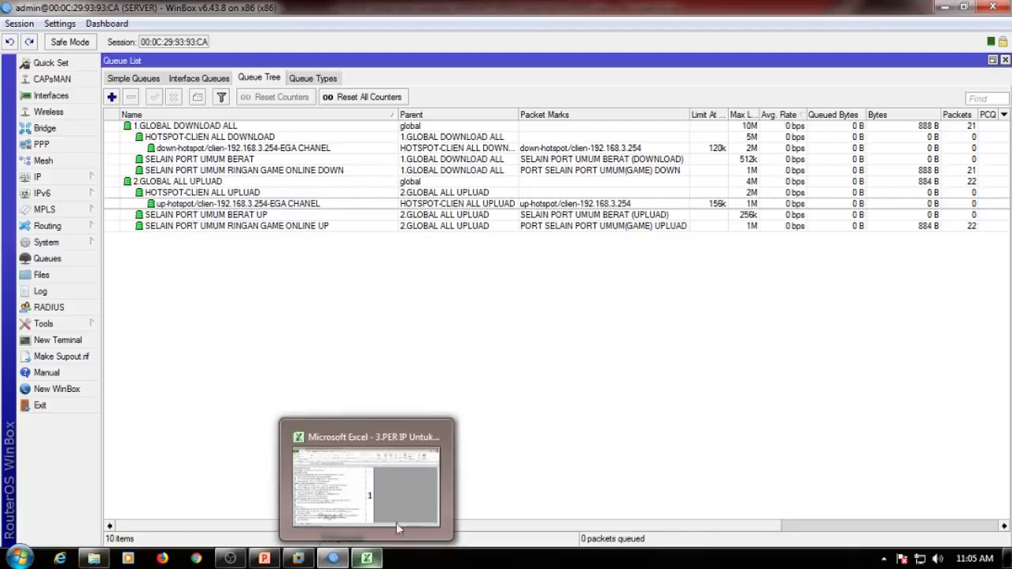
# Step: Switch to PowerPoint and check the hotspot and home client subnets in the topology diagram
pyautogui.click(719, 228)
pyautogui.click(264, 558)
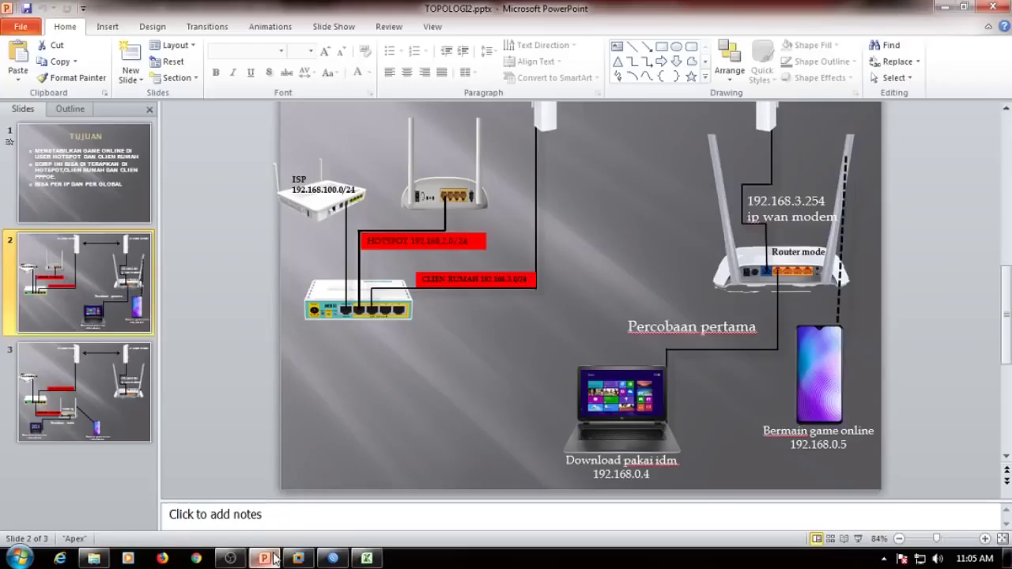
pyautogui.click(412, 242)
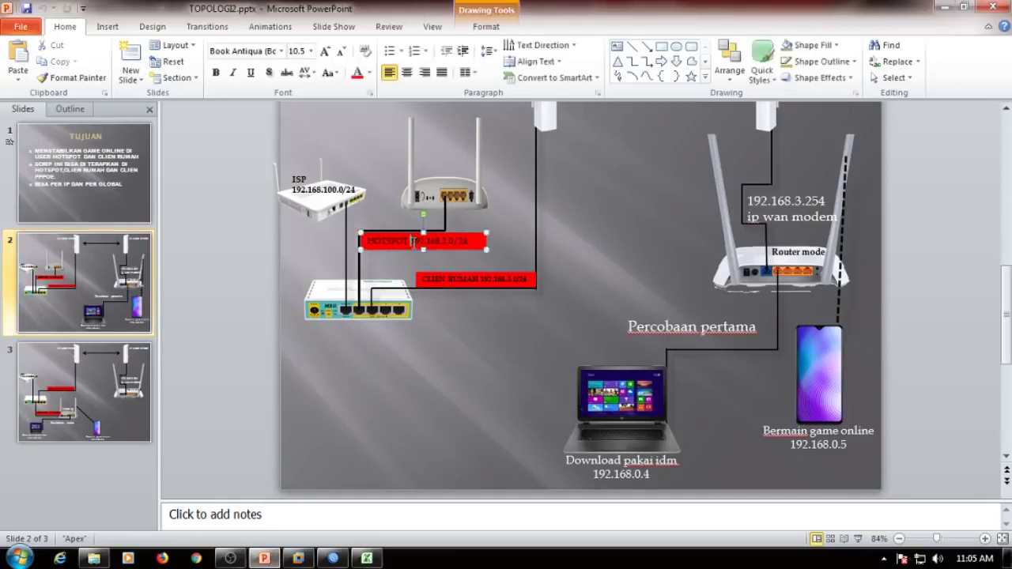
pyautogui.click(478, 370)
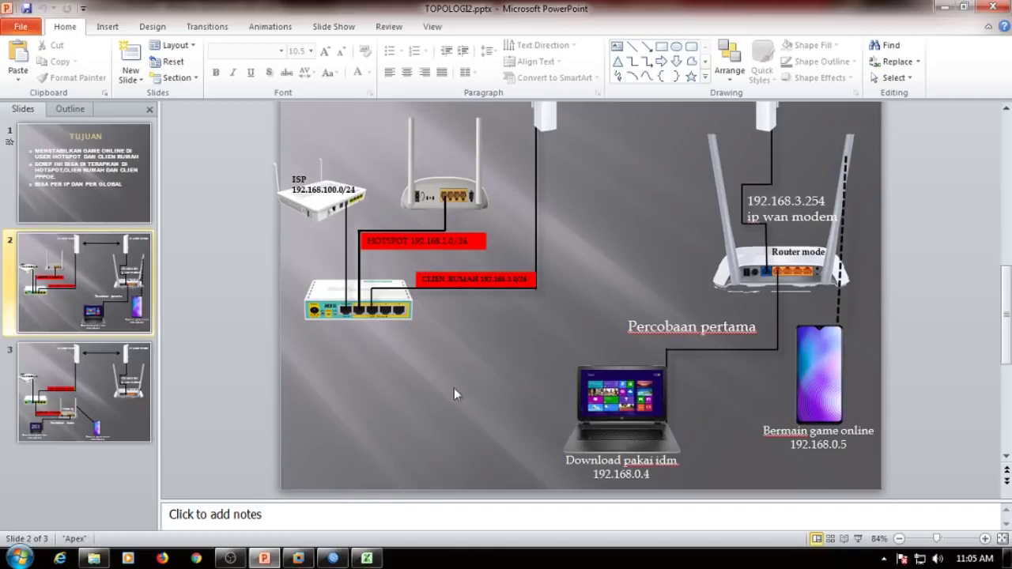
# Step: Return to WinBox and compare the existing disabled simple queue with the HOTSPOT-CLIEN ALL DOWNLOAD queue in the queue tree
pyautogui.click(366, 558)
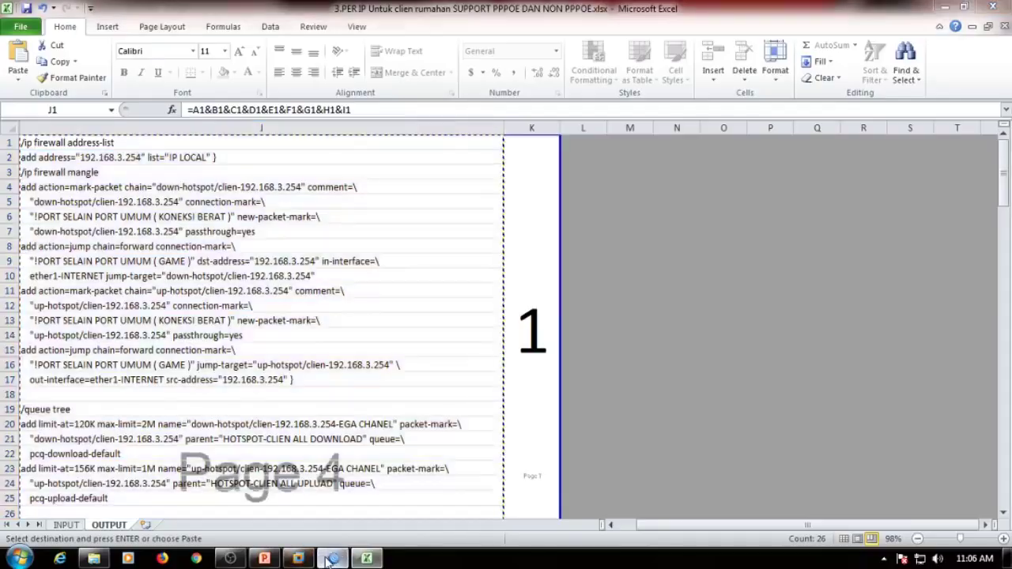
pyautogui.click(333, 559)
pyautogui.click(251, 136)
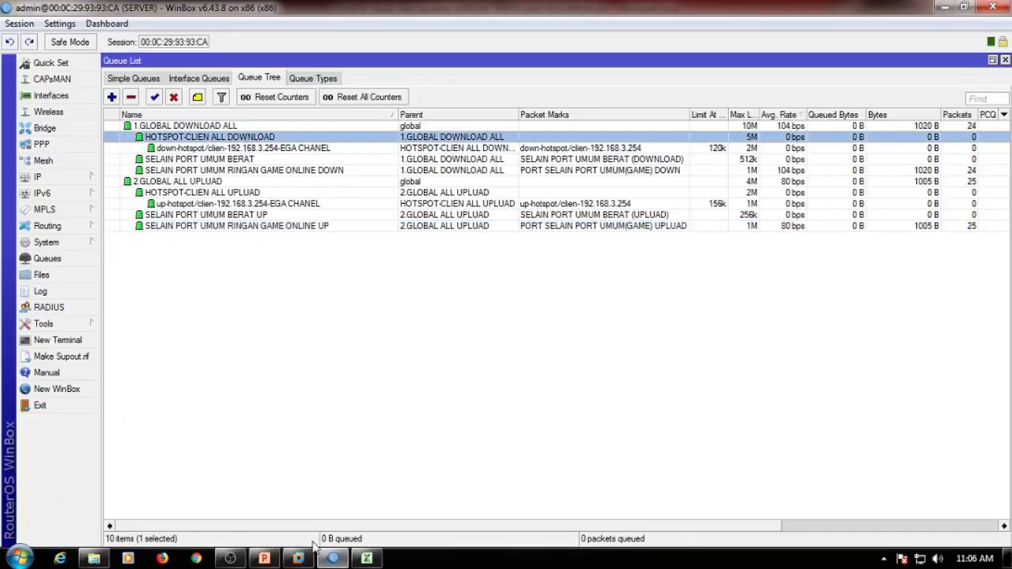
pyautogui.click(134, 79)
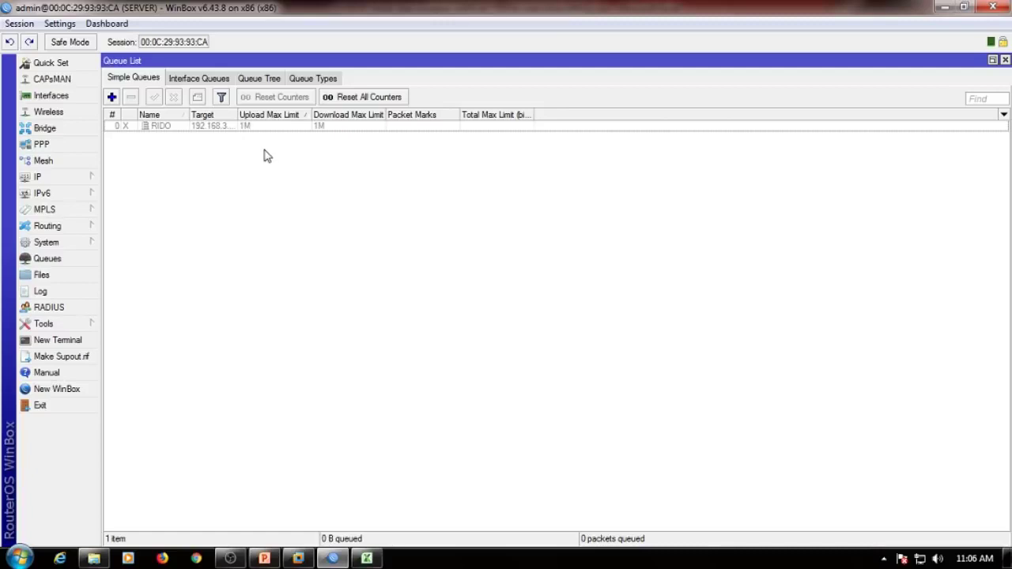
pyautogui.click(261, 79)
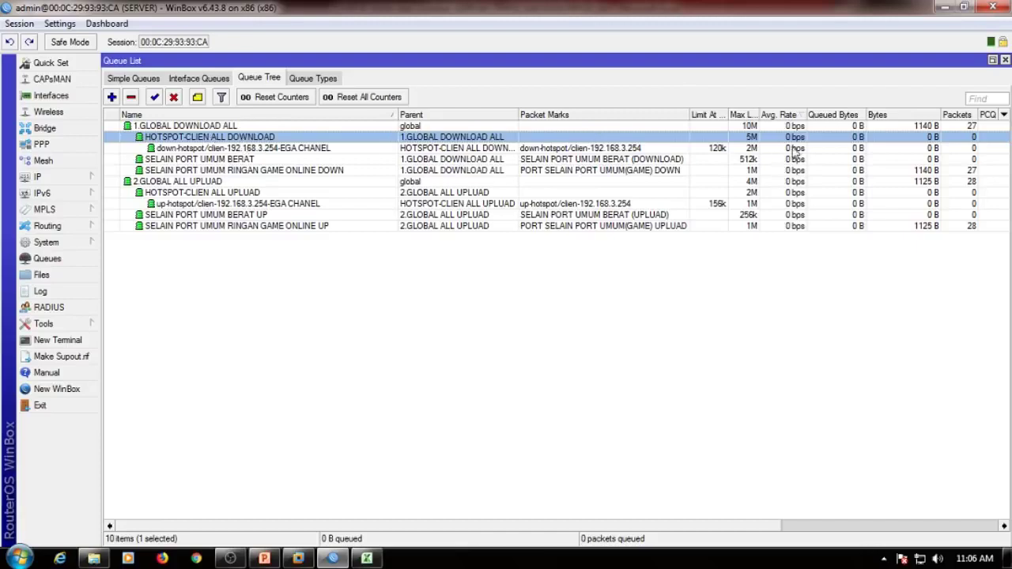
pyautogui.click(133, 78)
pyautogui.click(155, 128)
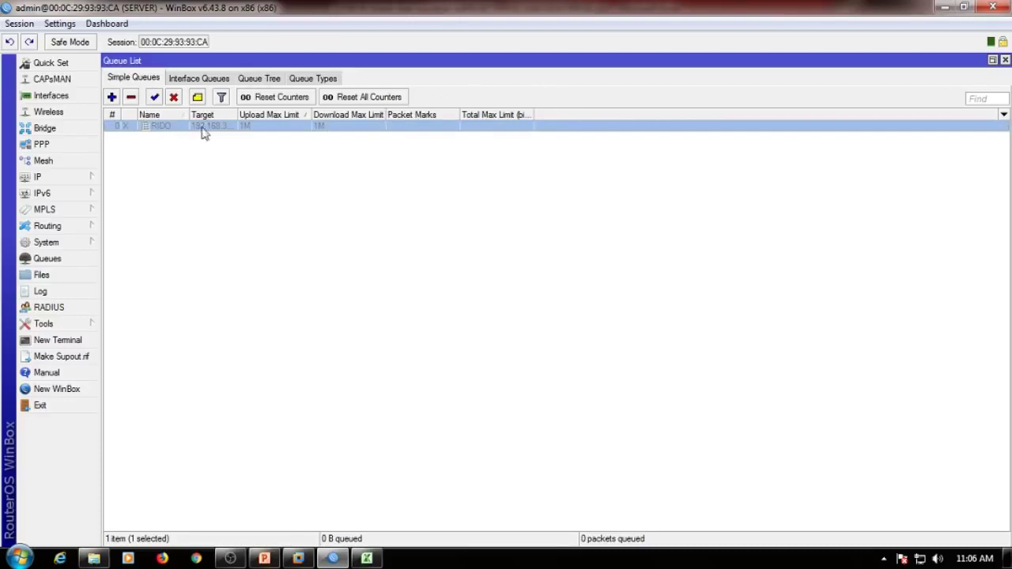
pyautogui.click(259, 81)
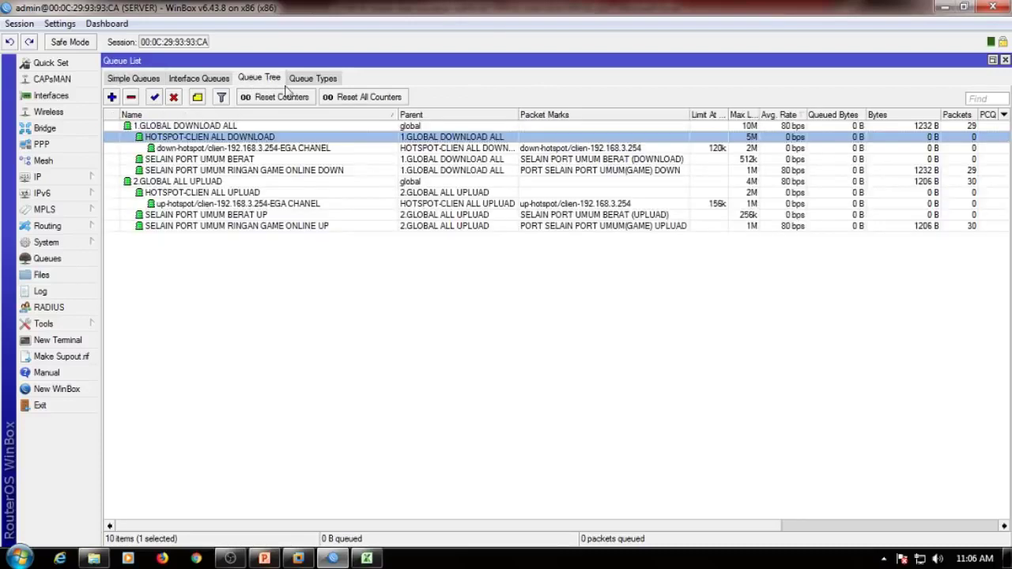
pyautogui.click(135, 79)
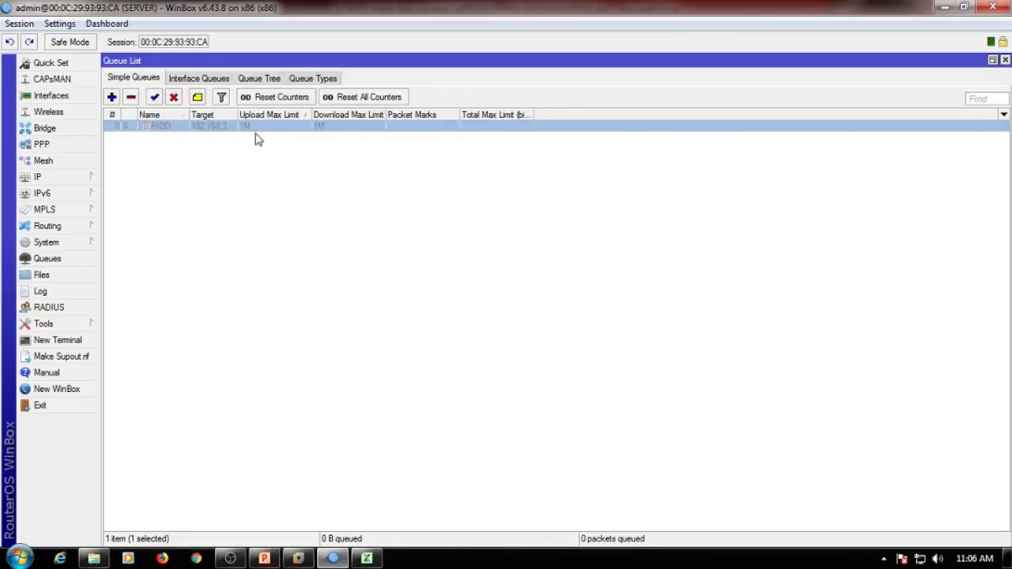
pyautogui.click(266, 82)
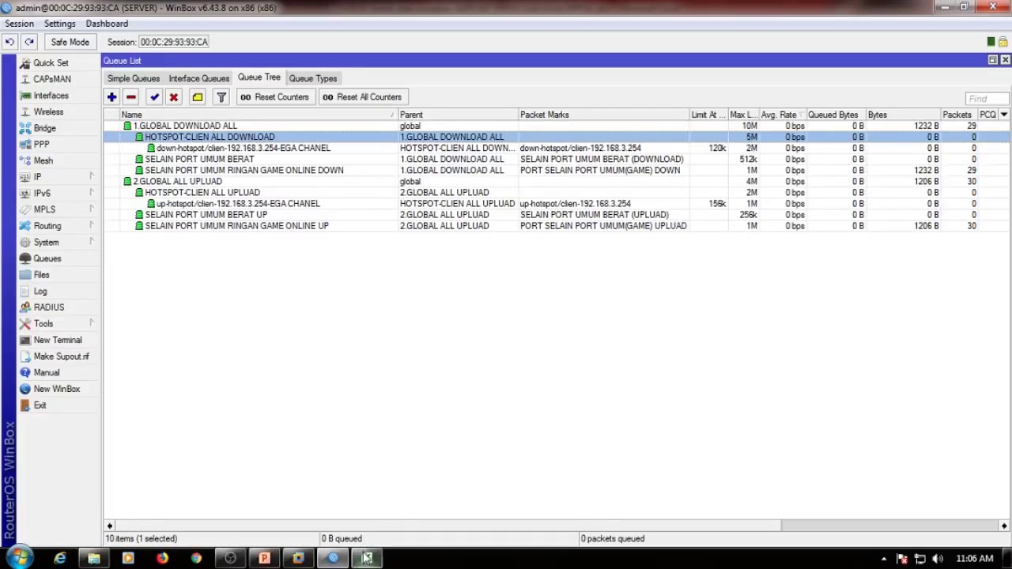
# Step: Close the per-IP client workbook without saving and open 2.IP HOTSPOT GLOBAL ALL.xlsx at its hotspot 1 settings
pyautogui.click(264, 558)
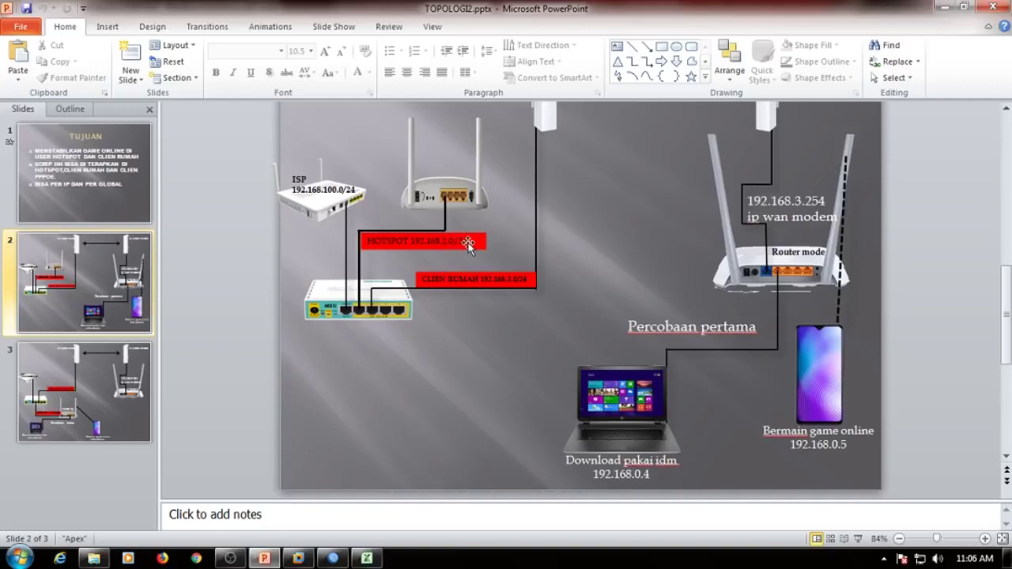
pyautogui.click(943, 7)
pyautogui.click(947, 10)
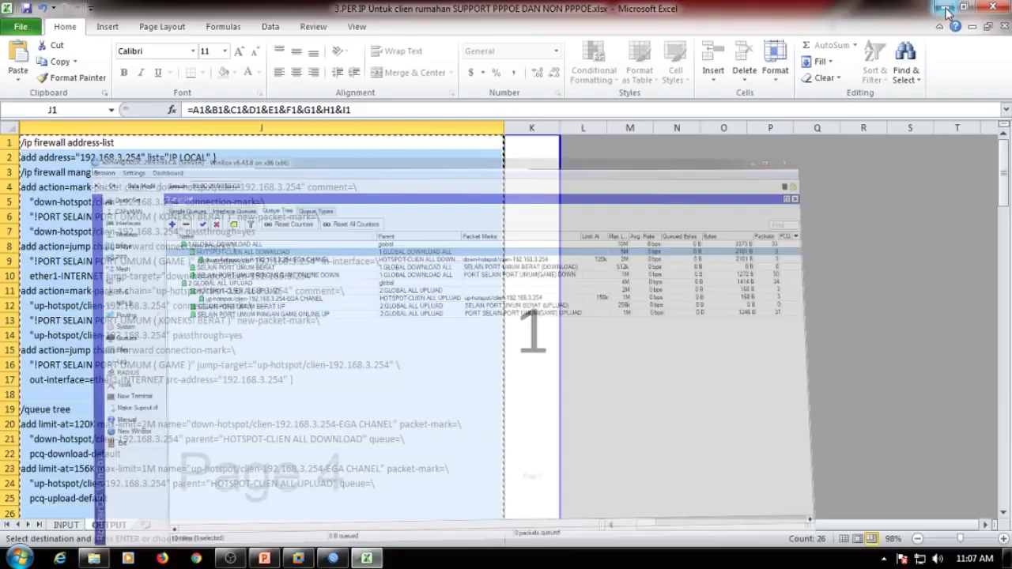
pyautogui.click(993, 7)
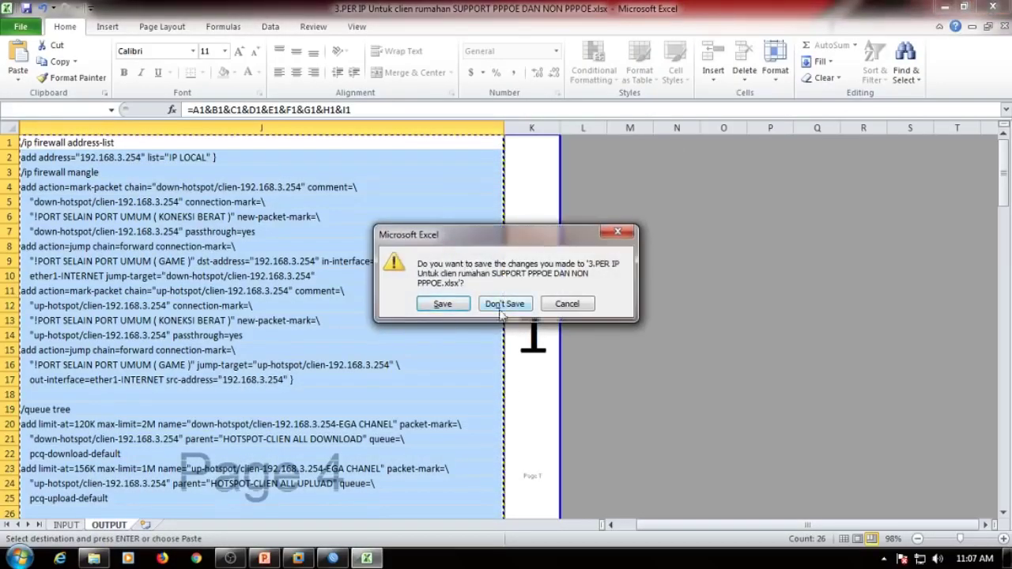
pyautogui.click(498, 307)
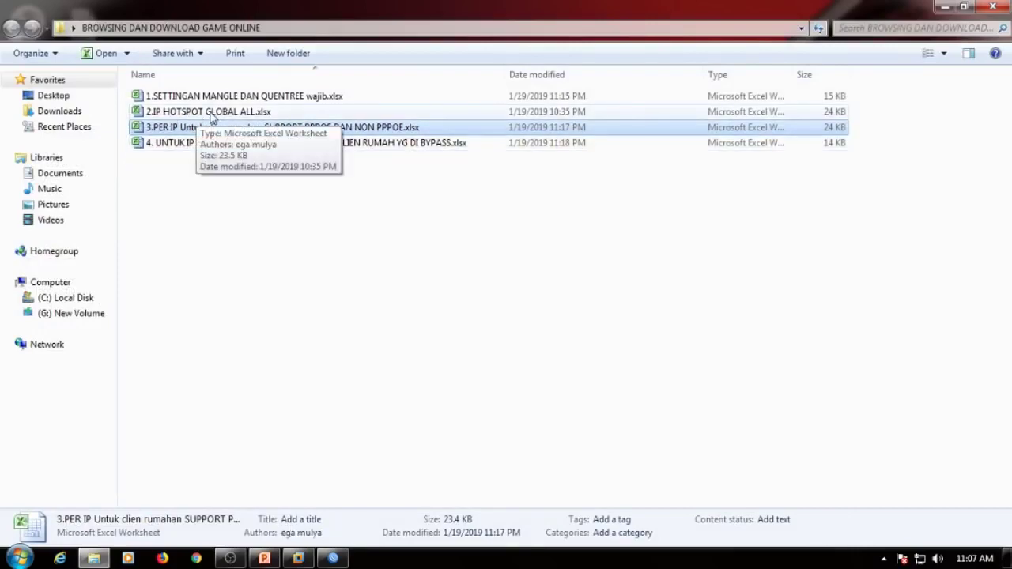
pyautogui.doubleClick(213, 114)
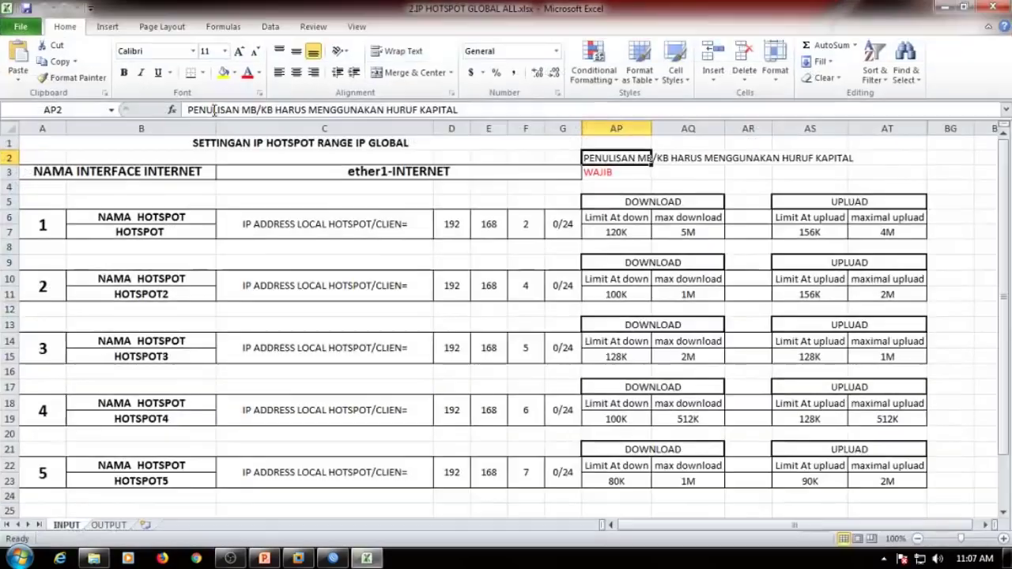
pyautogui.click(42, 221)
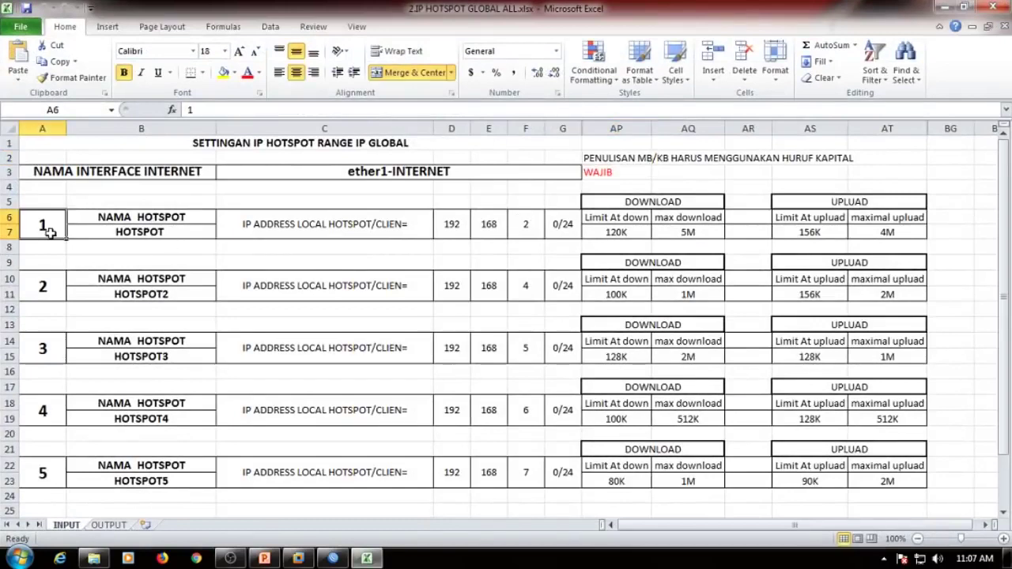
# Step: Switch to WinBox, locate ether2-HOTSPOT in the interface list, and open the IP address list
pyautogui.click(333, 558)
pyautogui.click(77, 97)
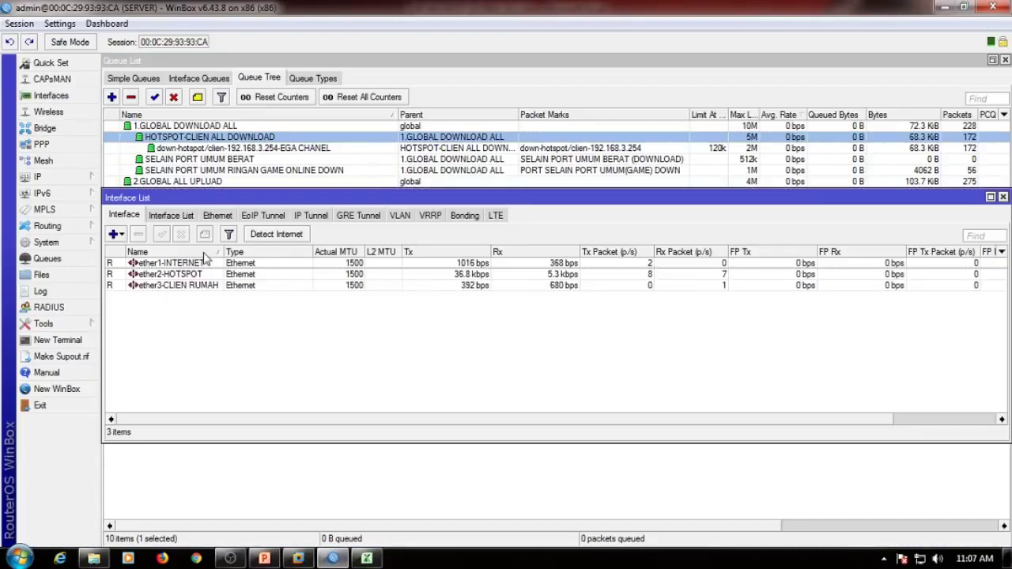
pyautogui.click(185, 275)
pyautogui.click(39, 177)
pyautogui.click(114, 195)
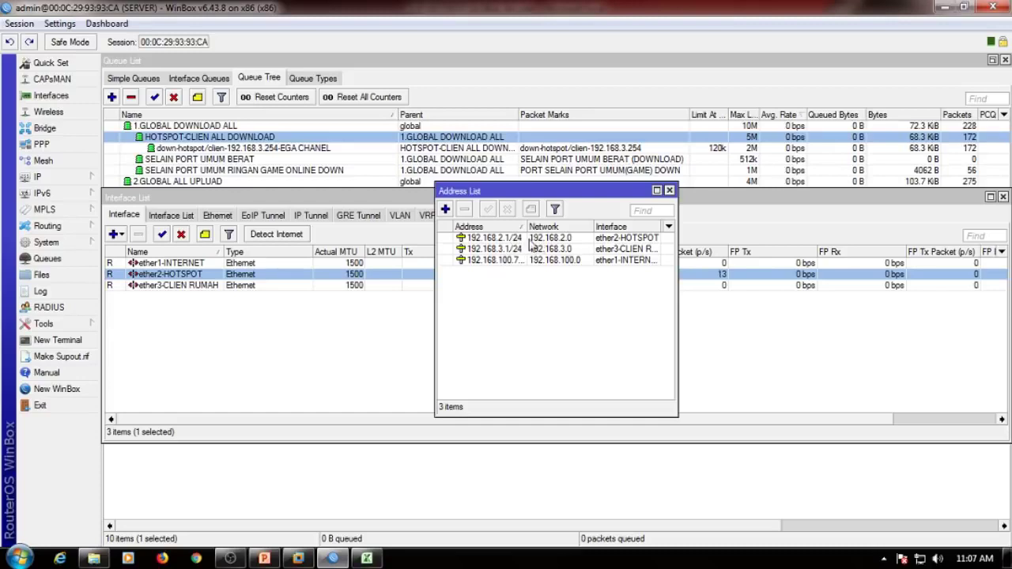
# Step: Copy the network address from the ether2-HOTSPOT address entry, close the entry without changes, and switch back to Excel
pyautogui.doubleClick(566, 239)
pyautogui.doubleClick(573, 256)
pyautogui.rightClick(573, 256)
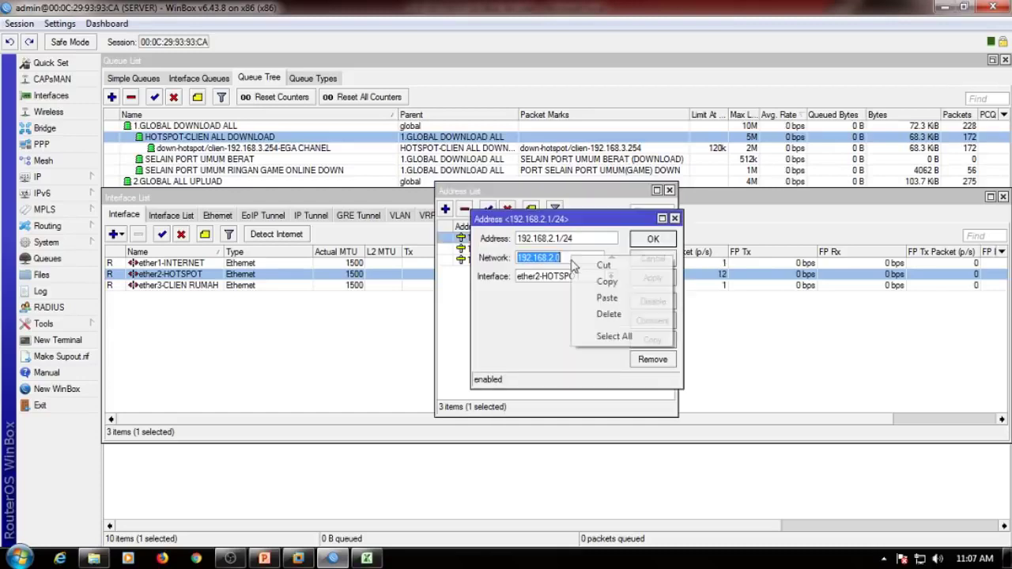
pyautogui.click(633, 278)
pyautogui.click(652, 257)
pyautogui.click(366, 558)
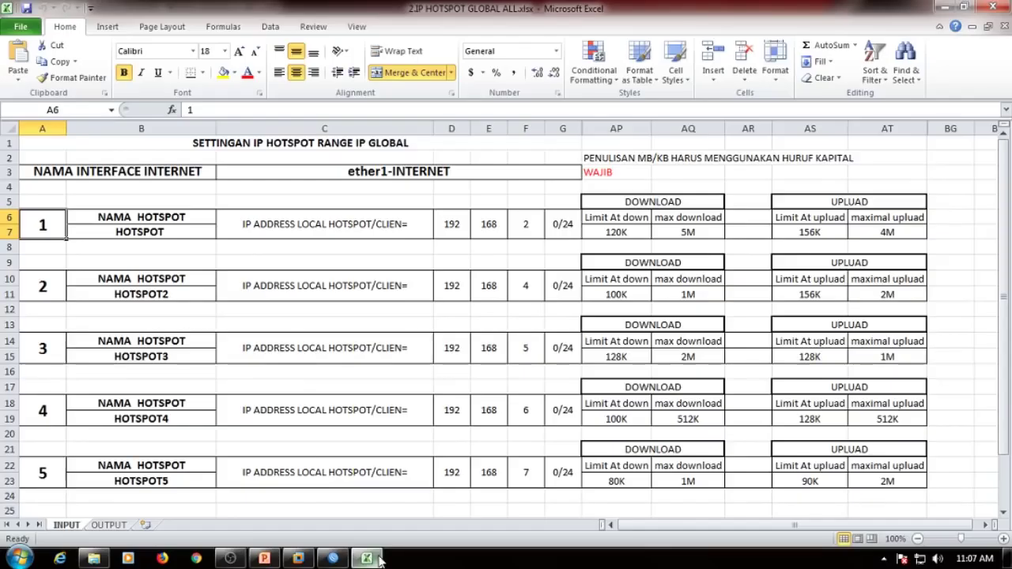
# Step: Enter hotspot 1's local IP address range in the four address cells as 192, 168, 2 and 0/24
pyautogui.click(457, 230)
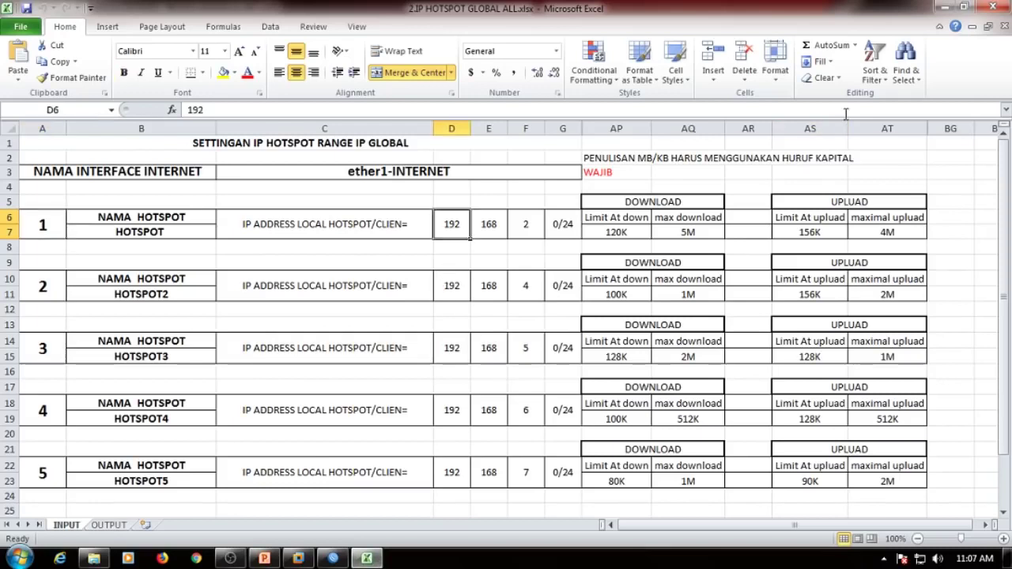
pyautogui.write('1921')
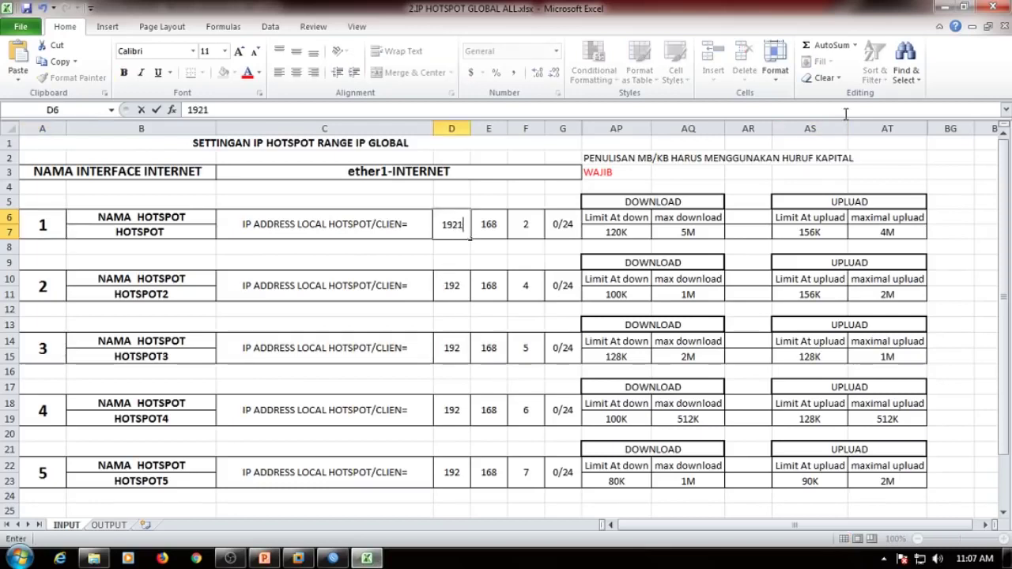
pyautogui.press('Tab')
pyautogui.write('16')
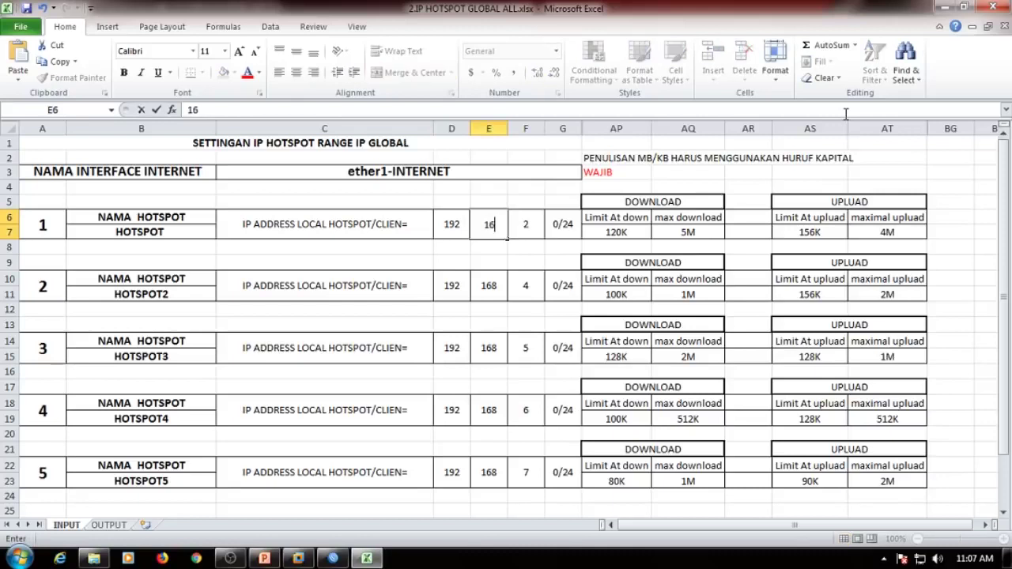
pyautogui.press('Tab')
pyautogui.write('2')
pyautogui.press('Tab')
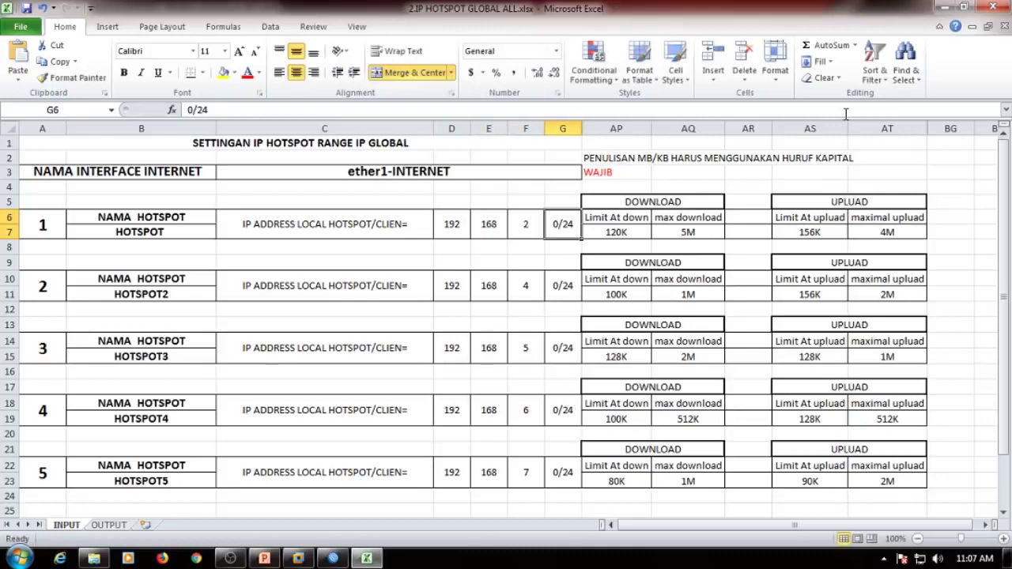
pyautogui.write('0/24')
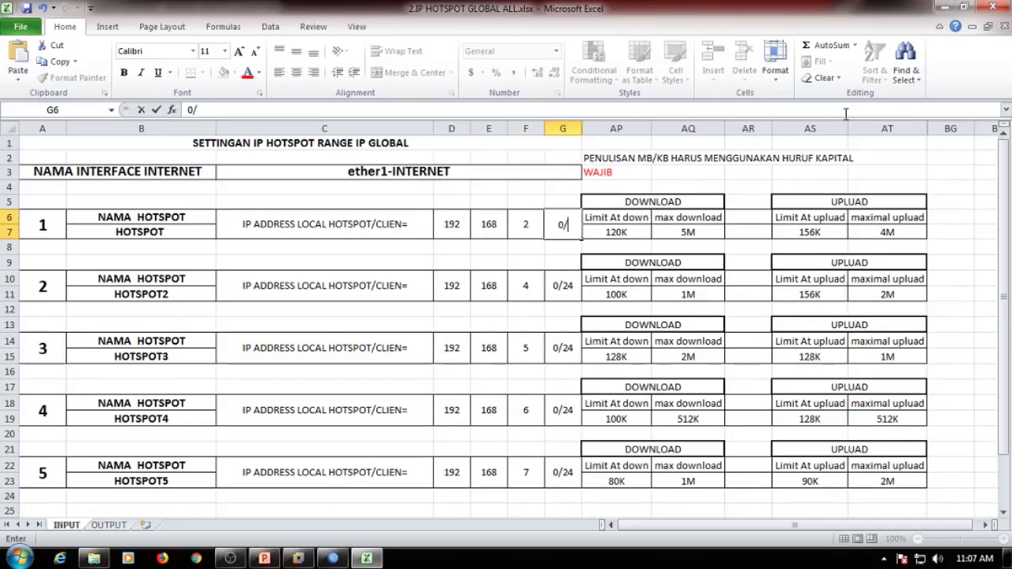
pyautogui.press('Return')
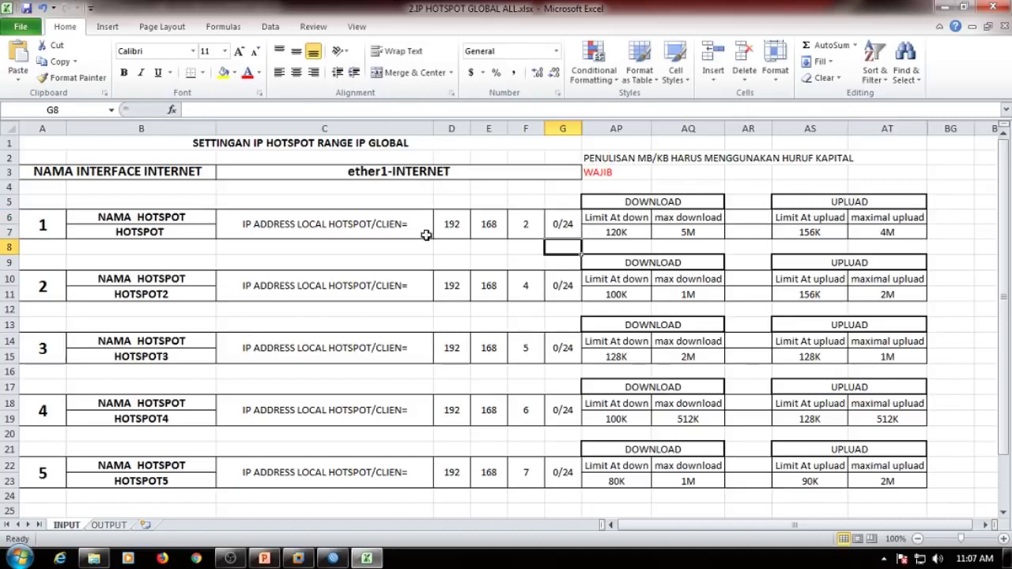
pyautogui.click(457, 235)
pyautogui.moveTo(457, 236); pyautogui.dragTo(522, 226)
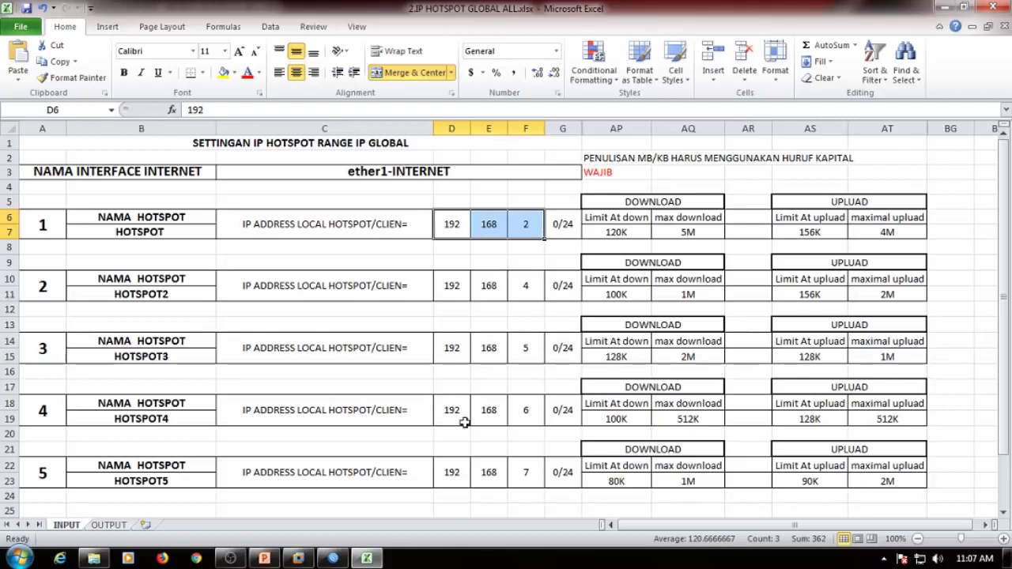
# Step: Check the HOTSPOT-CLIEN ALL DOWNLOAD limit in WinBox and set hotspot 1's max download to 5M in the workbook
pyautogui.click(685, 234)
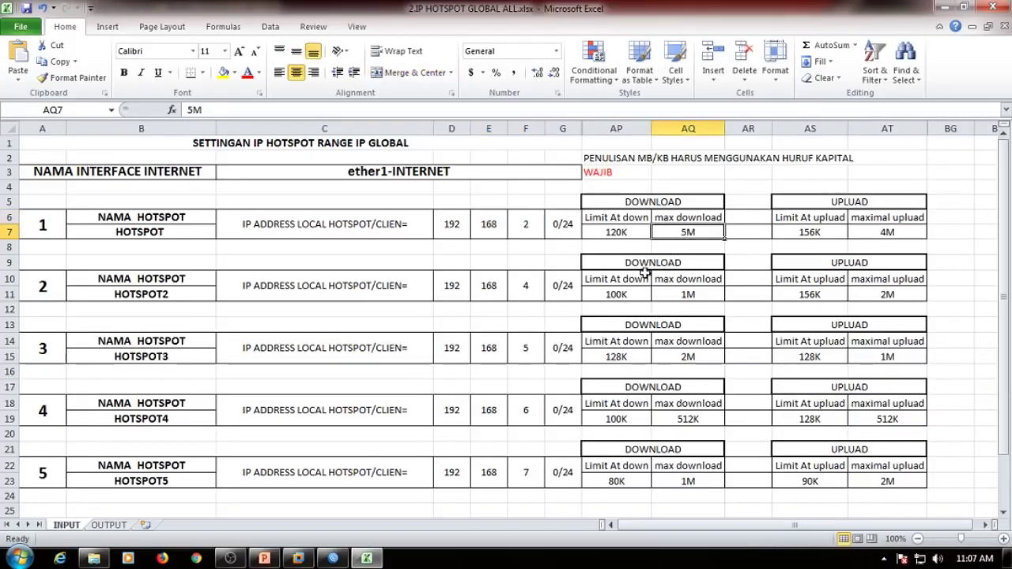
pyautogui.click(333, 558)
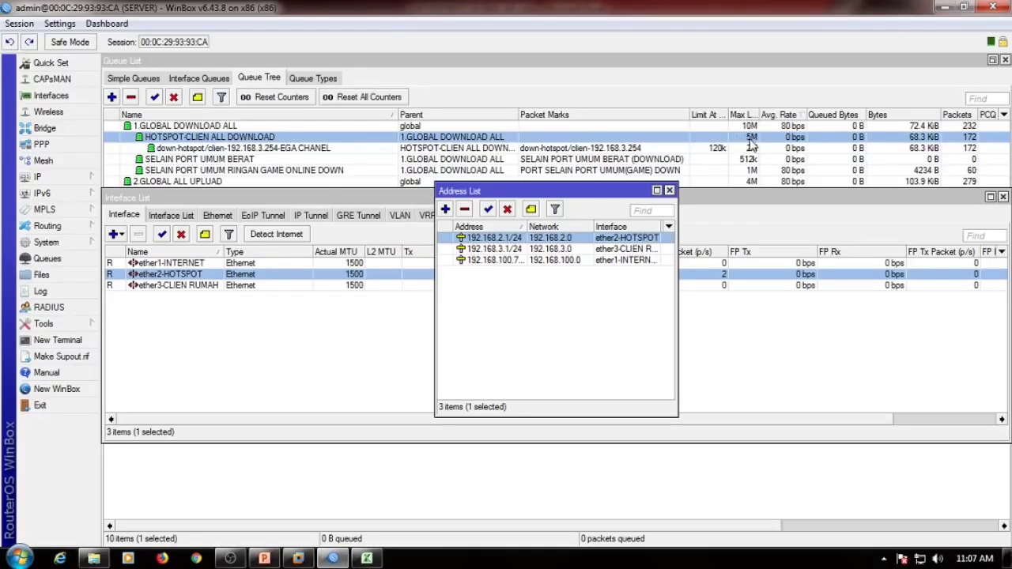
pyautogui.click(368, 559)
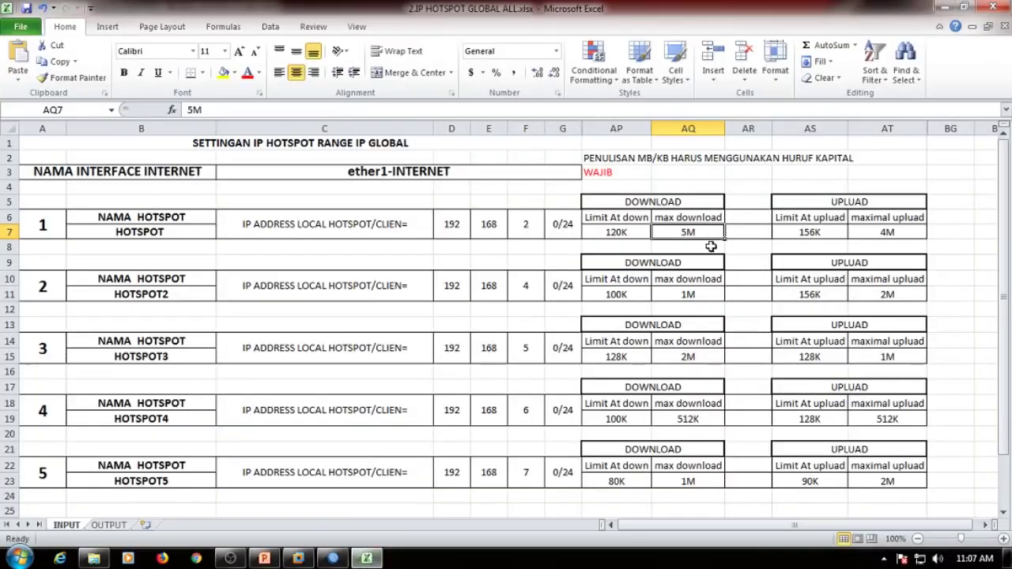
pyautogui.write('5')
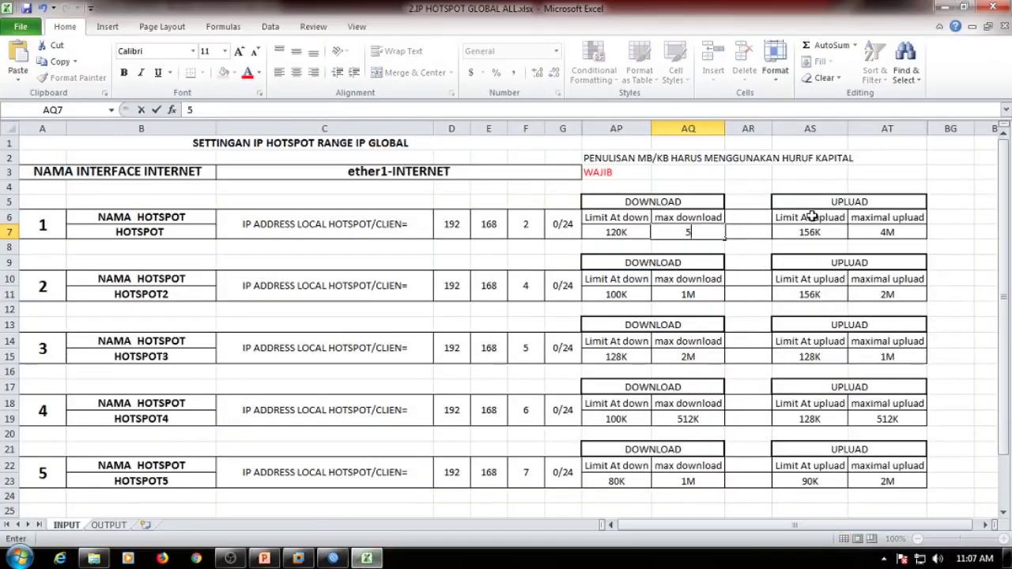
pyautogui.write('M')
pyautogui.press('Return')
# Step: Set hotspot 1's maximal upload value to 4M on the INPUT sheet
pyautogui.press('Up')
pyautogui.press('Right')
pyautogui.press('Right')
pyautogui.press('Right')
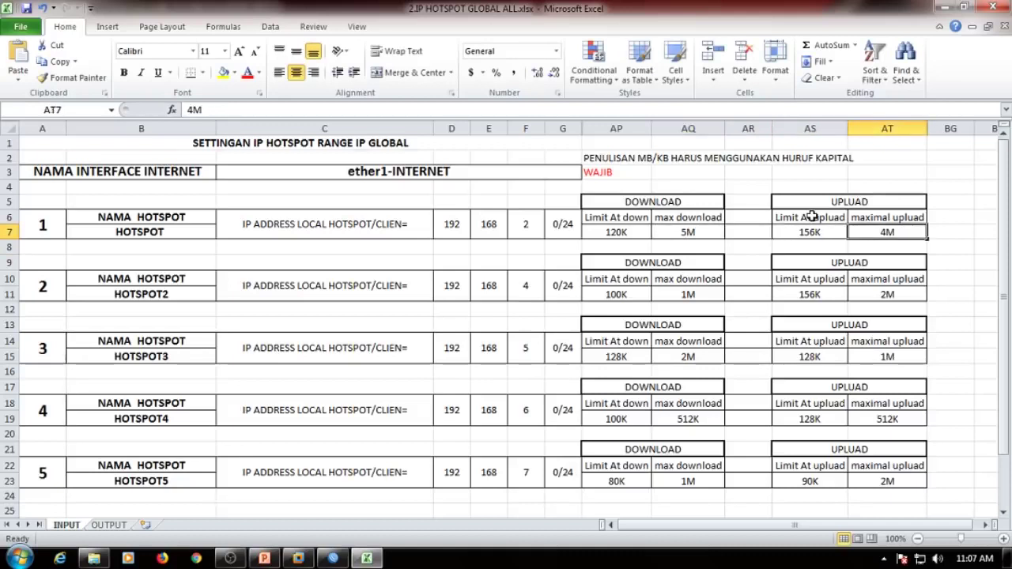
pyautogui.write('4')
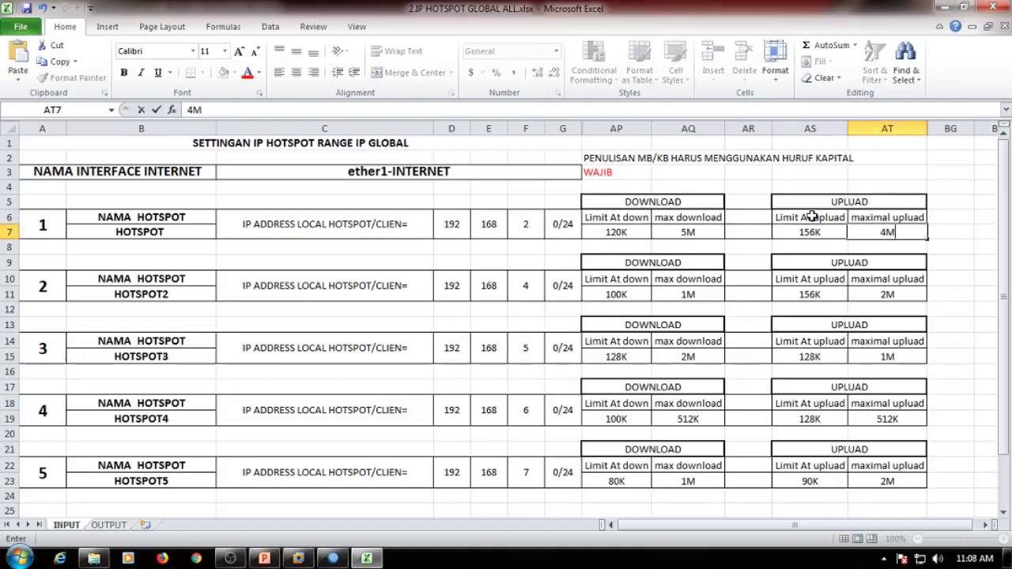
pyautogui.press('Return')
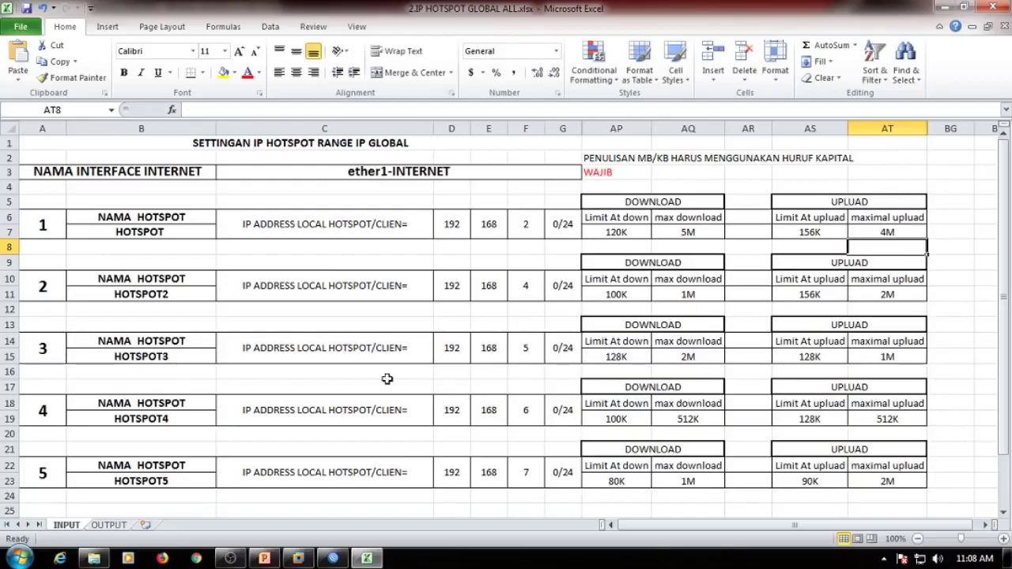
# Step: Review the max limits of the HOTSPOT-CLIEN ALL UPLUAD and 2.GLOBAL ALL UPLUAD queues in WinBox and return to Excel
pyautogui.click(332, 559)
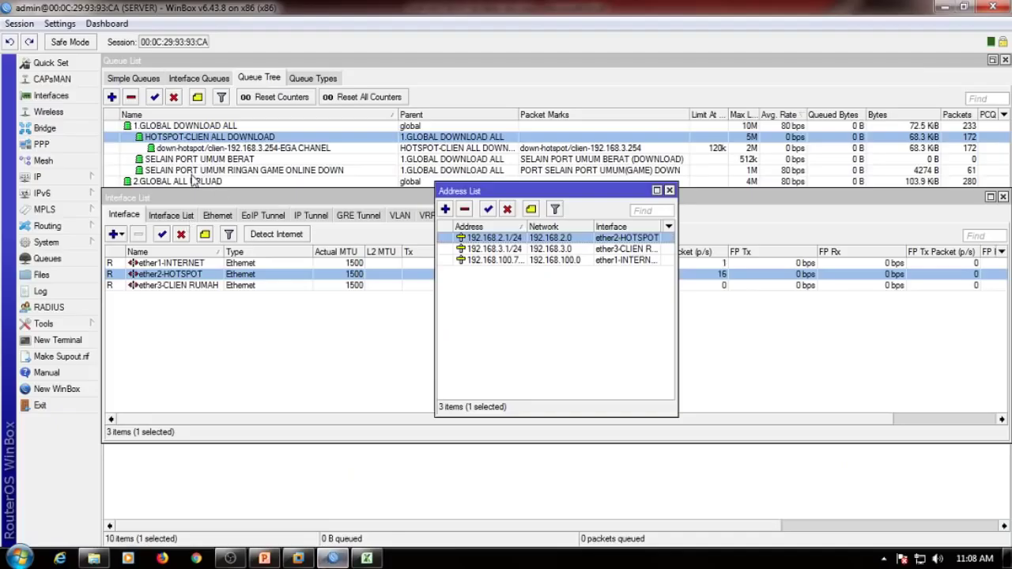
pyautogui.click(194, 175)
pyautogui.click(207, 204)
pyautogui.click(224, 193)
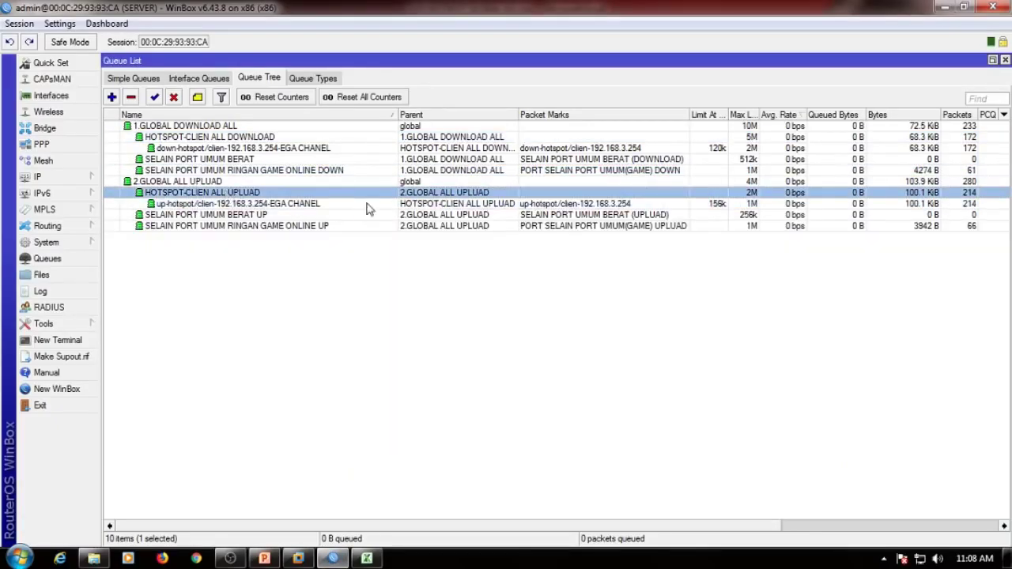
pyautogui.click(750, 182)
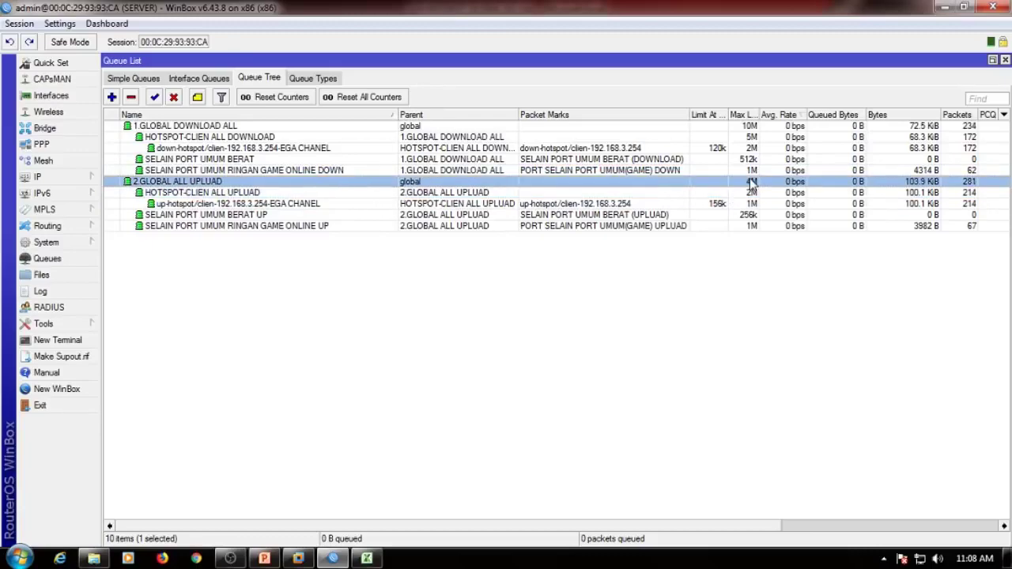
pyautogui.click(367, 558)
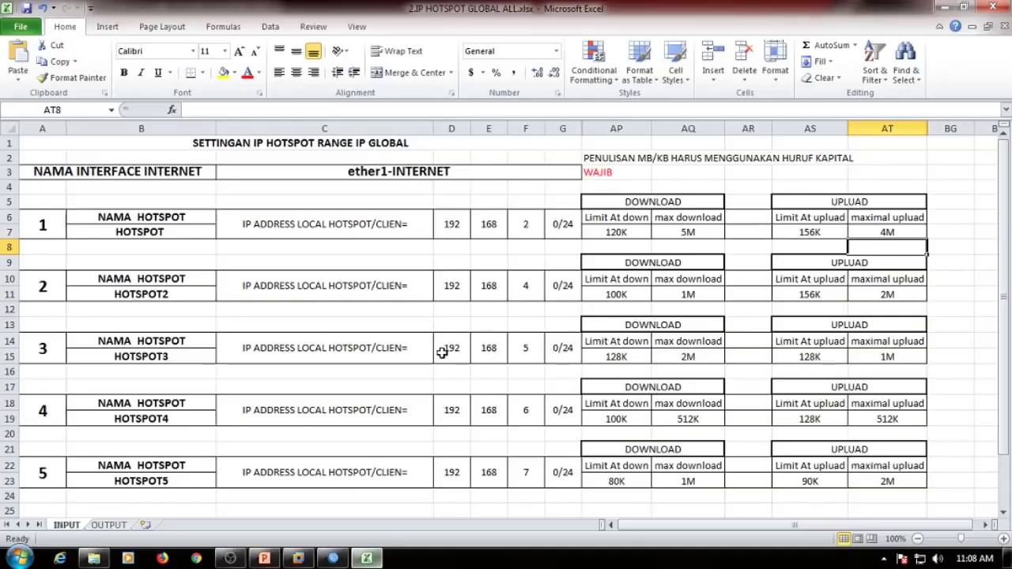
# Step: Switch to WinBox and copy the name of the ether1-INTERNET interface from its properties in the interface list
pyautogui.moveTo(333, 558)
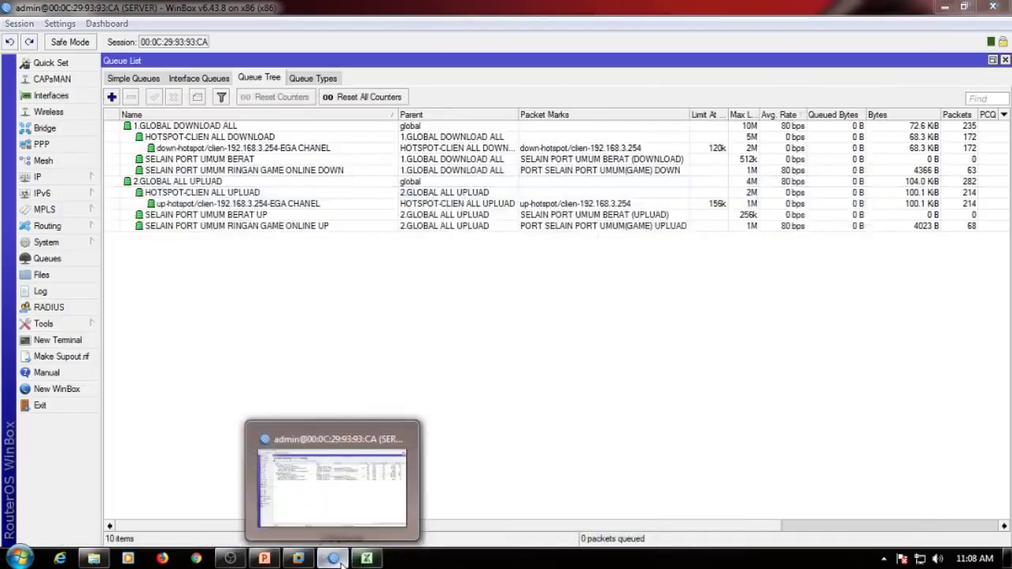
pyautogui.click(332, 495)
pyautogui.click(333, 558)
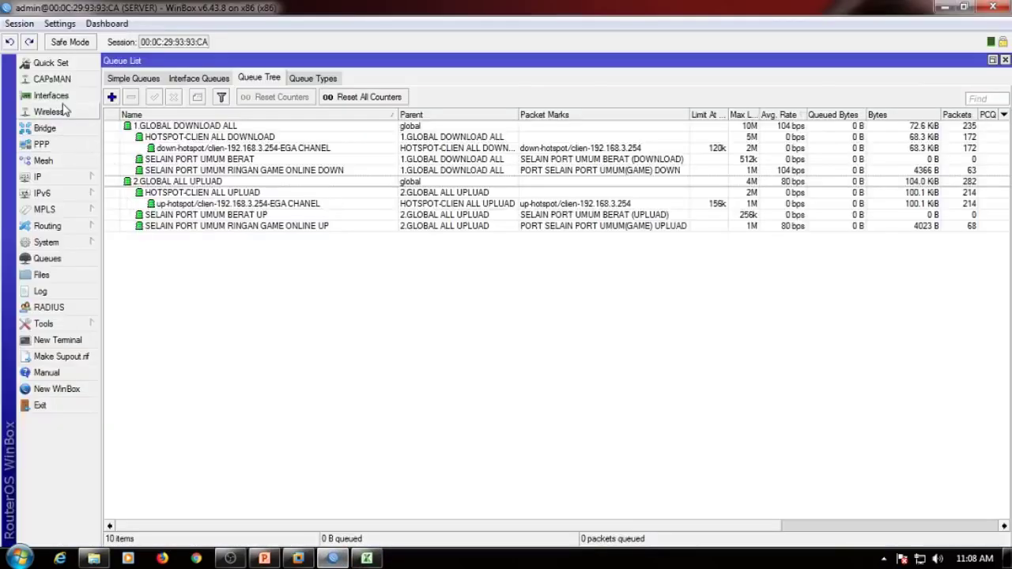
pyautogui.click(51, 95)
pyautogui.doubleClick(175, 263)
pyautogui.hotkey('ctrl', 'c')
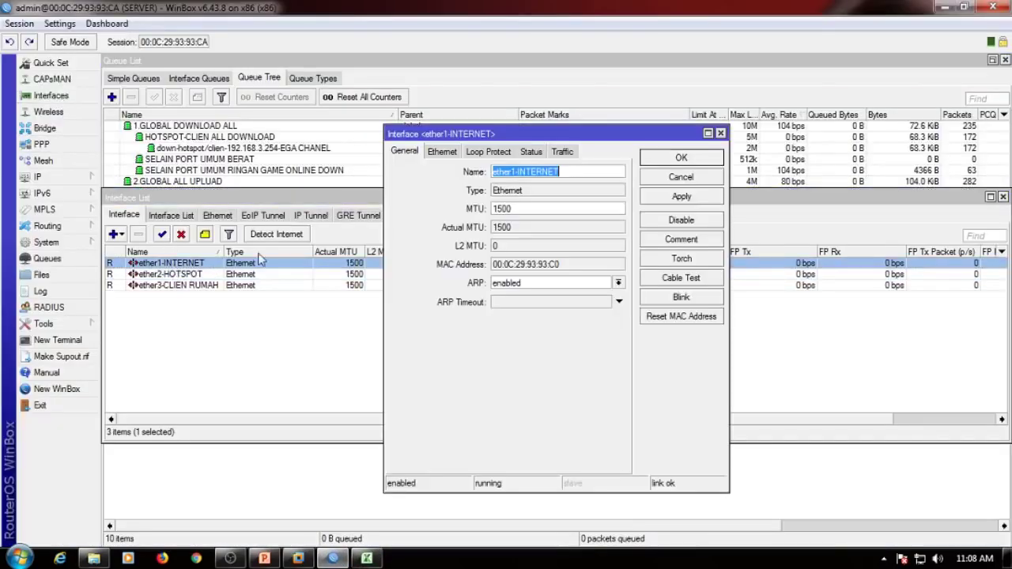
pyautogui.rightClick(578, 173)
pyautogui.click(600, 196)
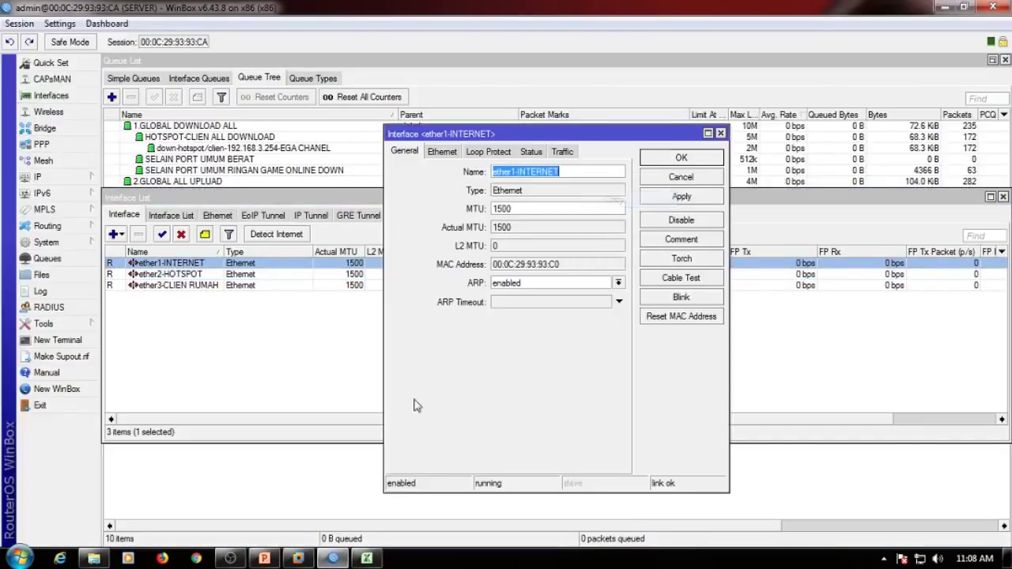
# Step: Return to Excel and paste ether1-INTERNET as the internet interface name on the INPUT sheet
pyautogui.click(366, 558)
pyautogui.doubleClick(474, 170)
pyautogui.moveTo(351, 171); pyautogui.dragTo(489, 173)
pyautogui.hotkey('ctrl', 'v')
pyautogui.click(664, 172)
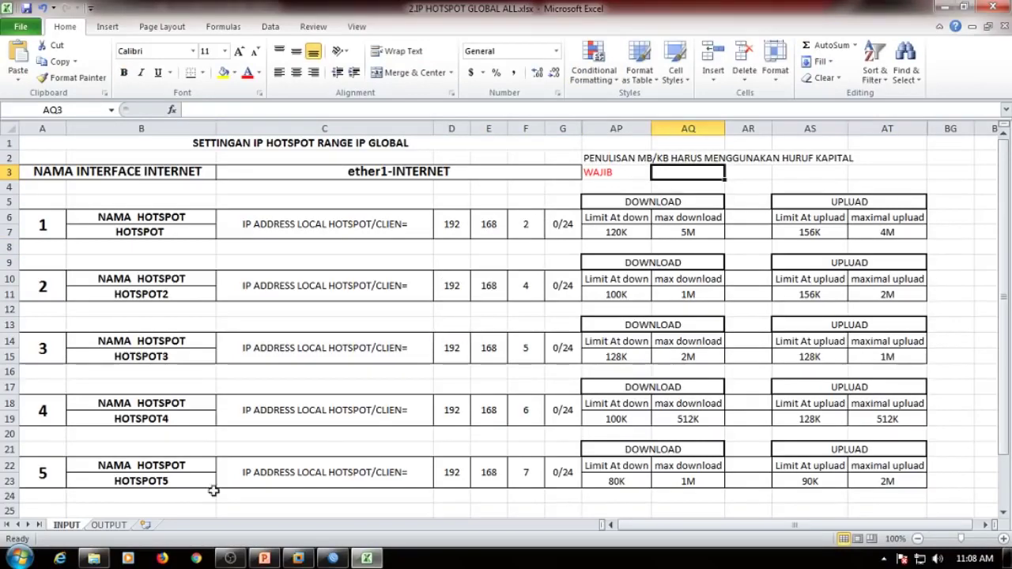
# Step: Check the generated script on the OUTPUT sheet and rename hotspot 1 to HOTSPOT EGA CHANEL on the INPUT sheet
pyautogui.click(109, 525)
pyautogui.click(724, 304)
pyautogui.click(239, 140)
pyautogui.scroll(-5, 256, 271)
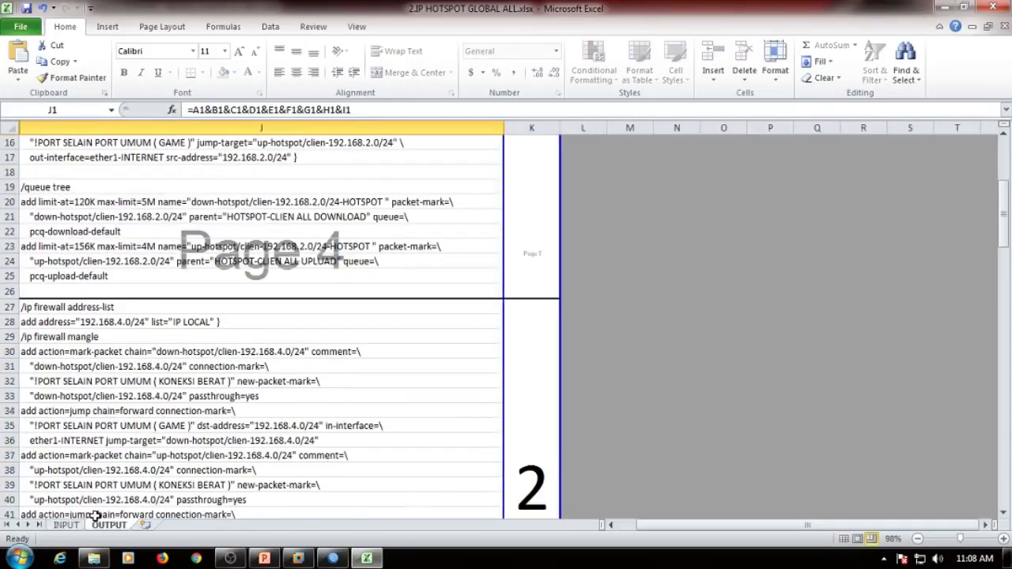
pyautogui.click(68, 525)
pyautogui.click(158, 229)
pyautogui.doubleClick(169, 231)
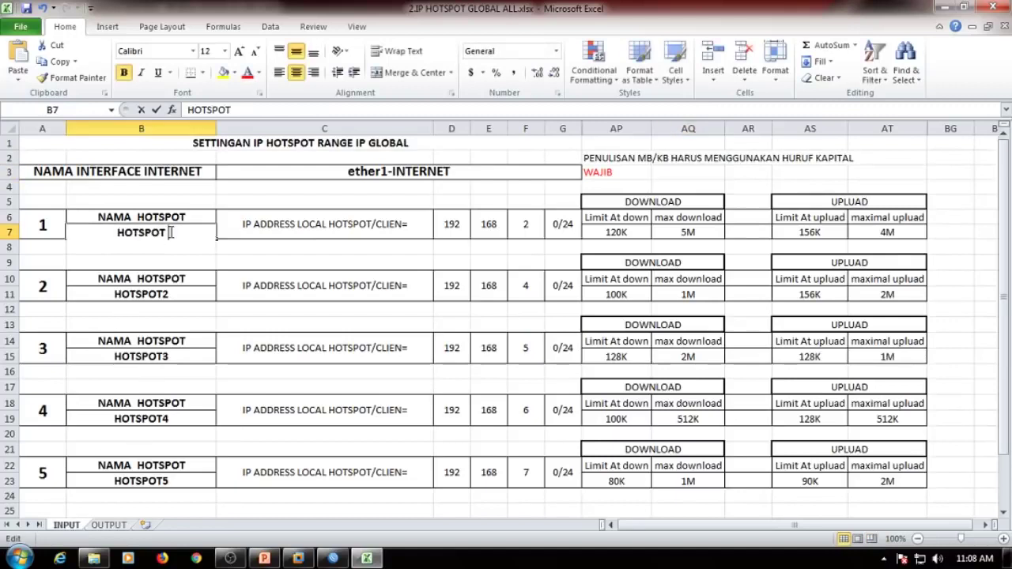
pyautogui.write('EGA CHANEL')
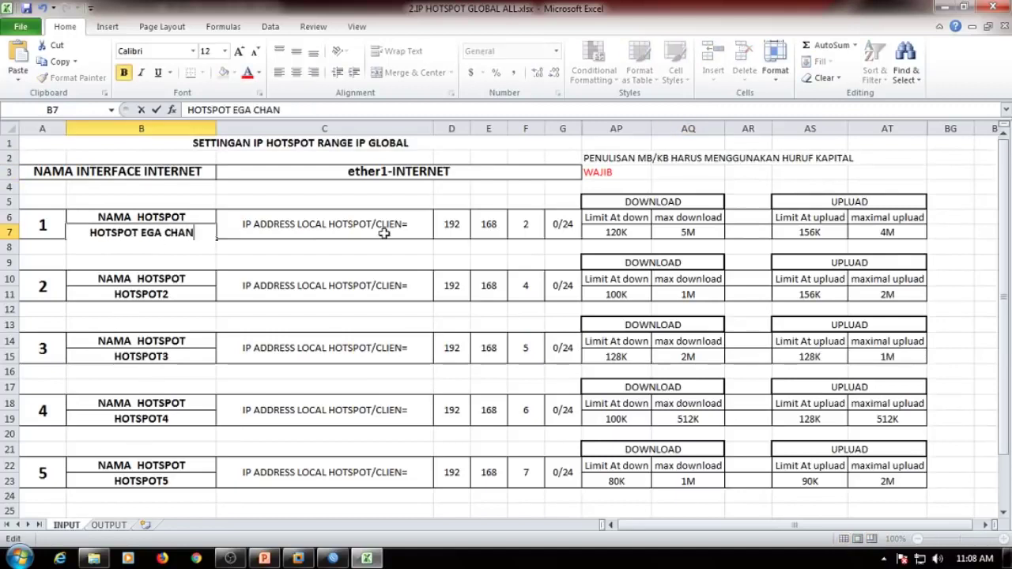
pyautogui.press('Return')
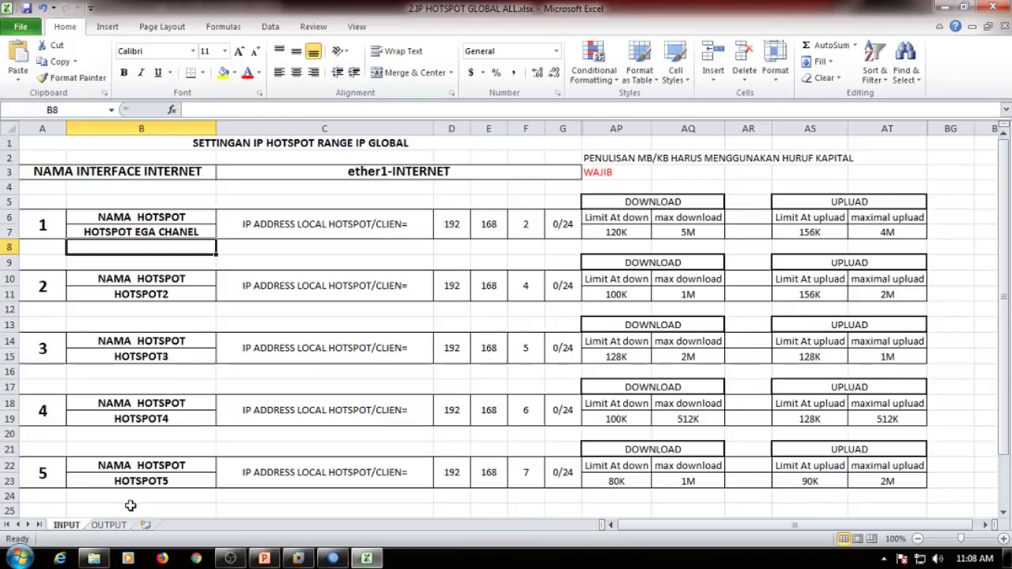
# Step: Copy hotspot 1's complete generated script, rows 1 to 26 of column J, from the OUTPUT sheet
pyautogui.click(117, 525)
pyautogui.scroll(10, 316, 305)
pyautogui.moveTo(198, 147); pyautogui.dragTo(165, 380)
pyautogui.scroll(-3, 201, 228)
pyautogui.rightClick(166, 380)
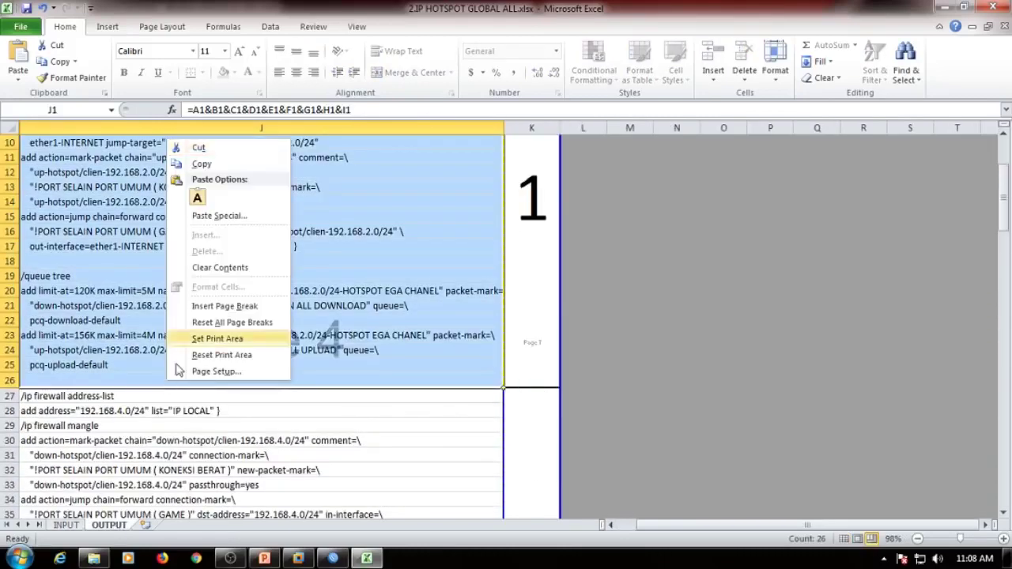
pyautogui.click(221, 166)
pyautogui.scroll(3, 342, 215)
pyautogui.click(704, 229)
# Step: Switch to WinBox, close the interface and address list windows, and restore the queue list to a smaller window beside the mangle rules
pyautogui.click(333, 558)
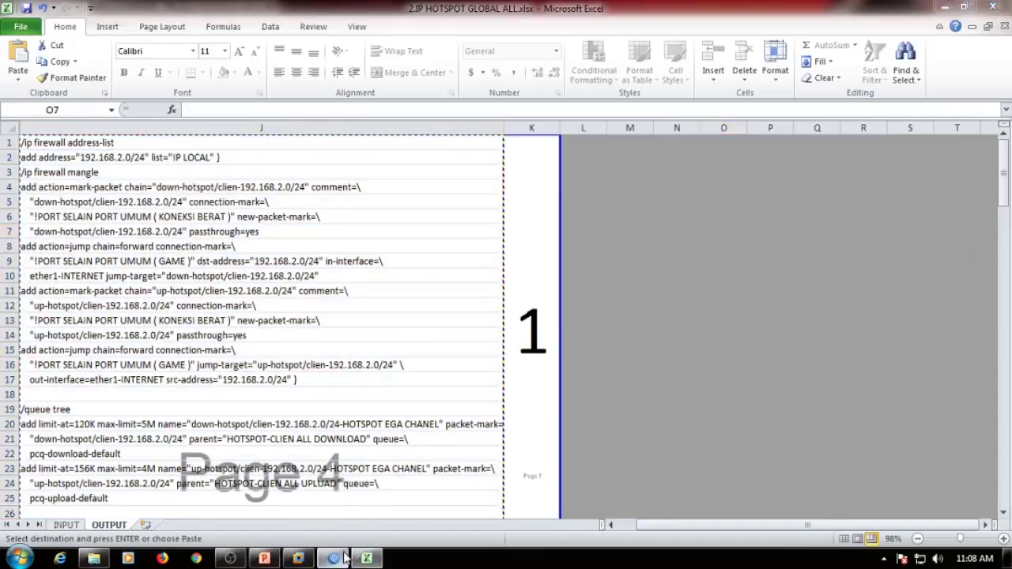
pyautogui.click(695, 156)
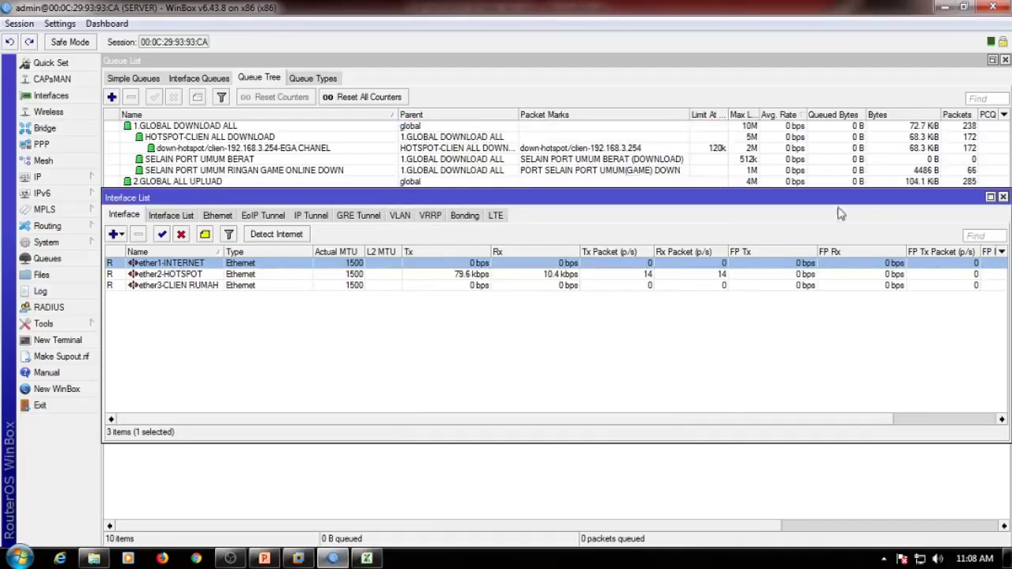
pyautogui.click(1002, 196)
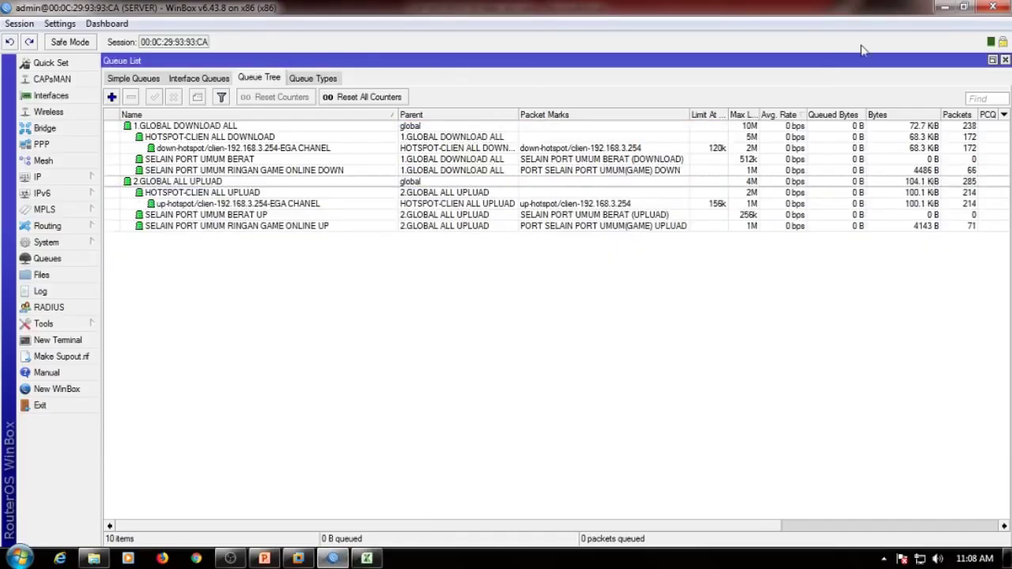
pyautogui.click(993, 60)
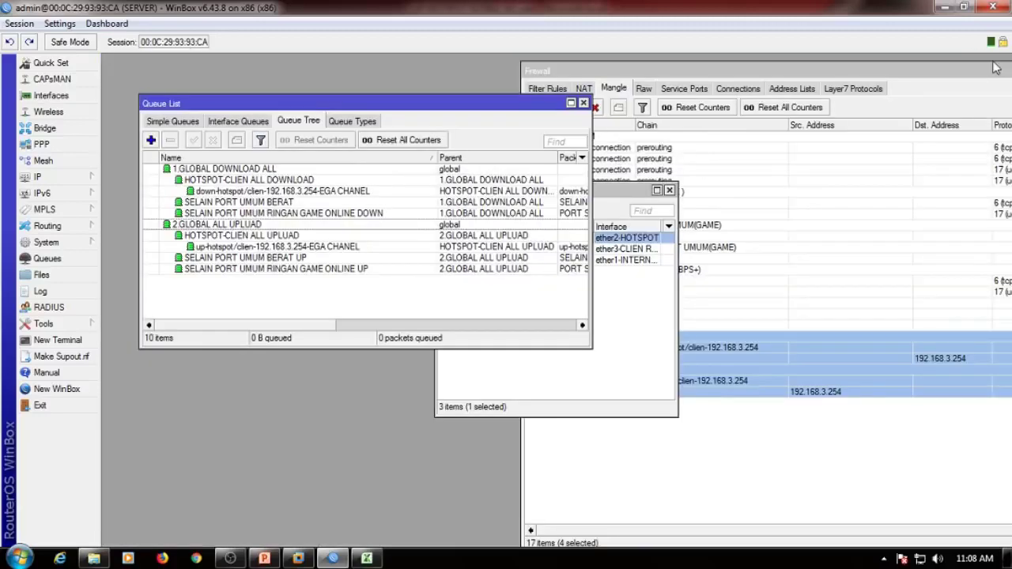
pyautogui.click(668, 191)
pyautogui.click(792, 505)
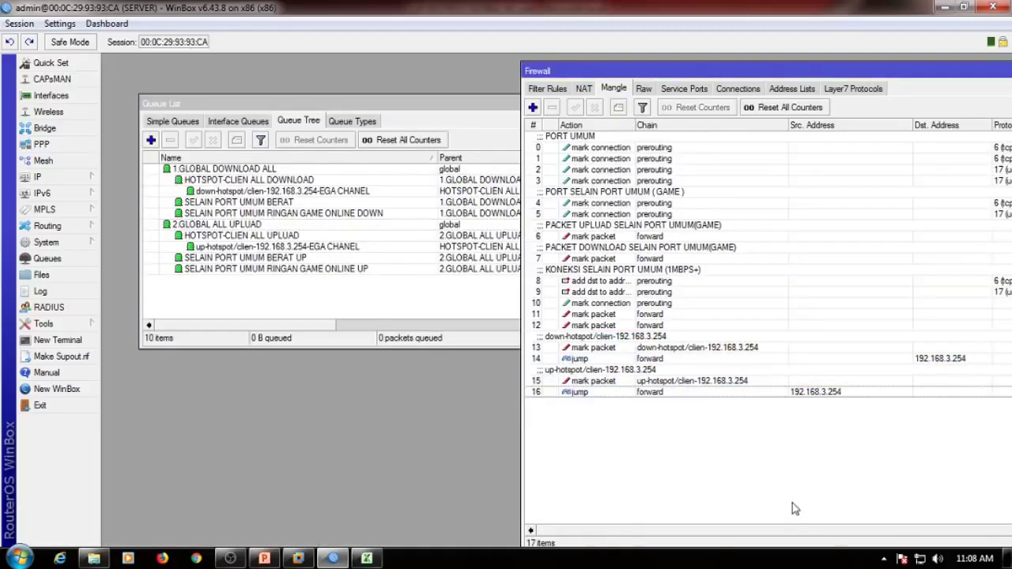
# Step: Open a new terminal, place it beside the mangle rules and paste the copied 192.168.2.0/24 hotspot script into it
pyautogui.click(57, 340)
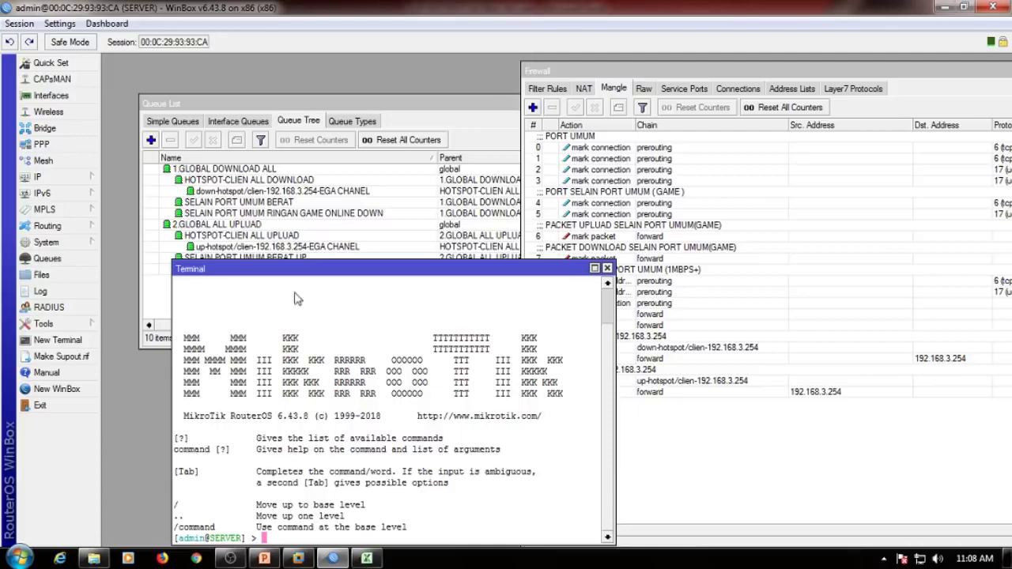
pyautogui.moveTo(321, 276); pyautogui.dragTo(300, 294)
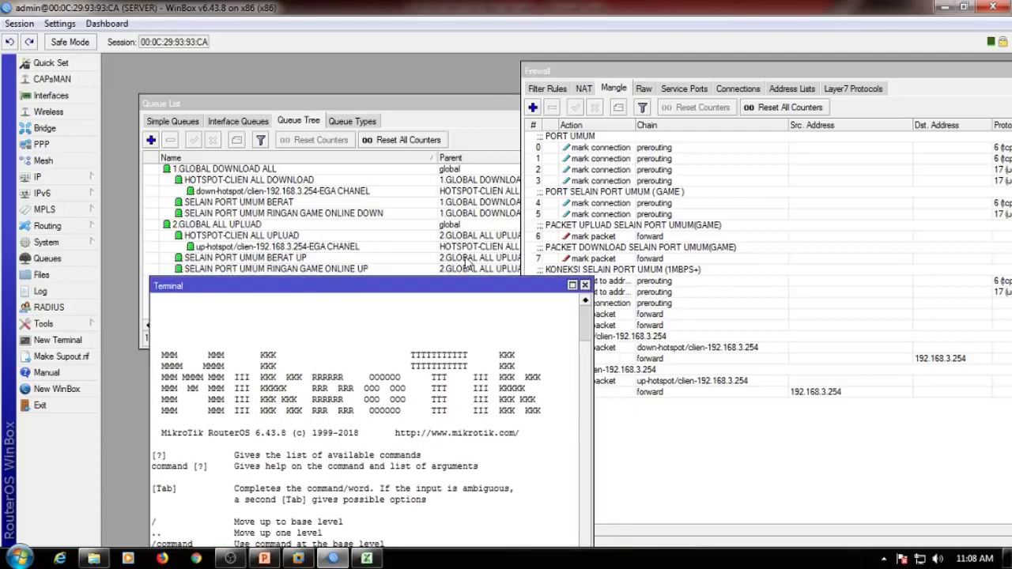
pyautogui.click(680, 447)
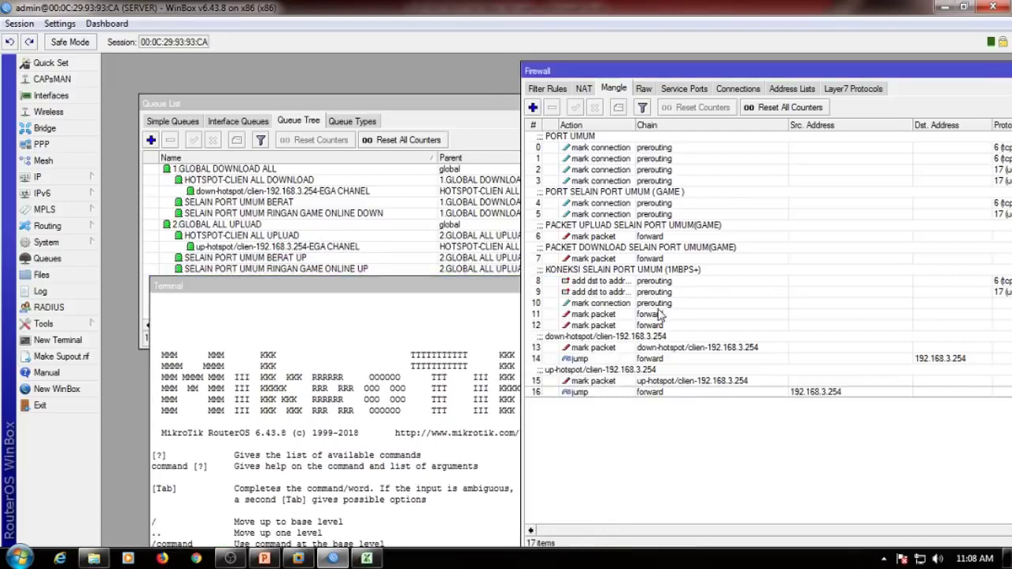
pyautogui.moveTo(405, 287); pyautogui.dragTo(351, 140)
pyautogui.rightClick(407, 320)
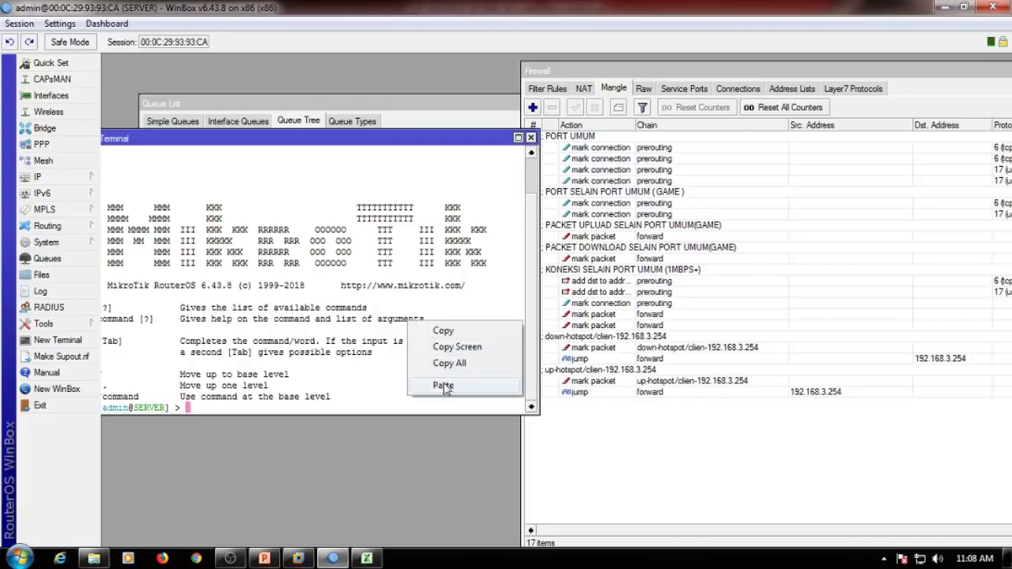
pyautogui.click(443, 385)
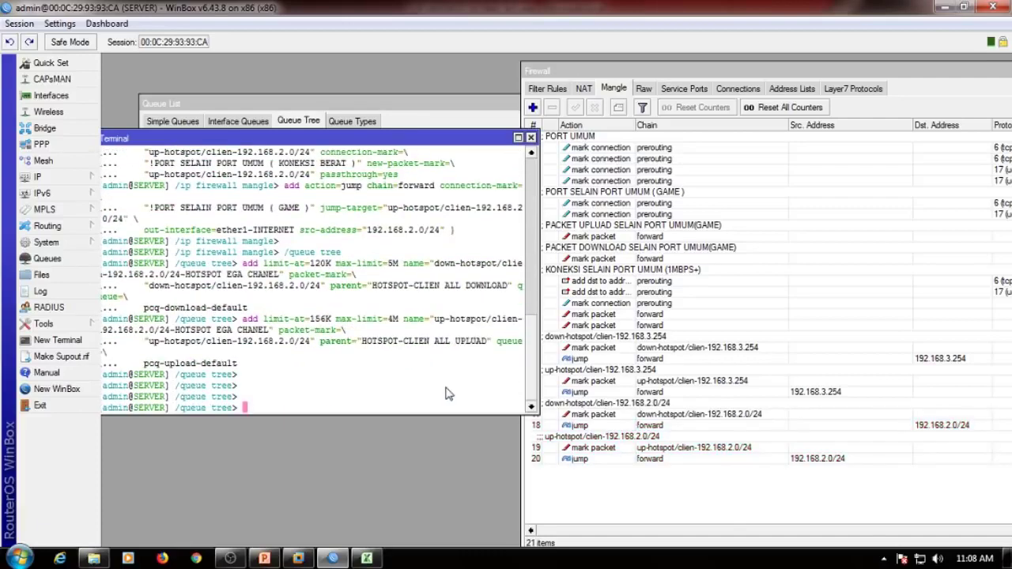
# Step: Close the terminal, review the 192.168.2.0/24 entries in the mangle rules and queue tree, and maximize the queue list
pyautogui.click(714, 518)
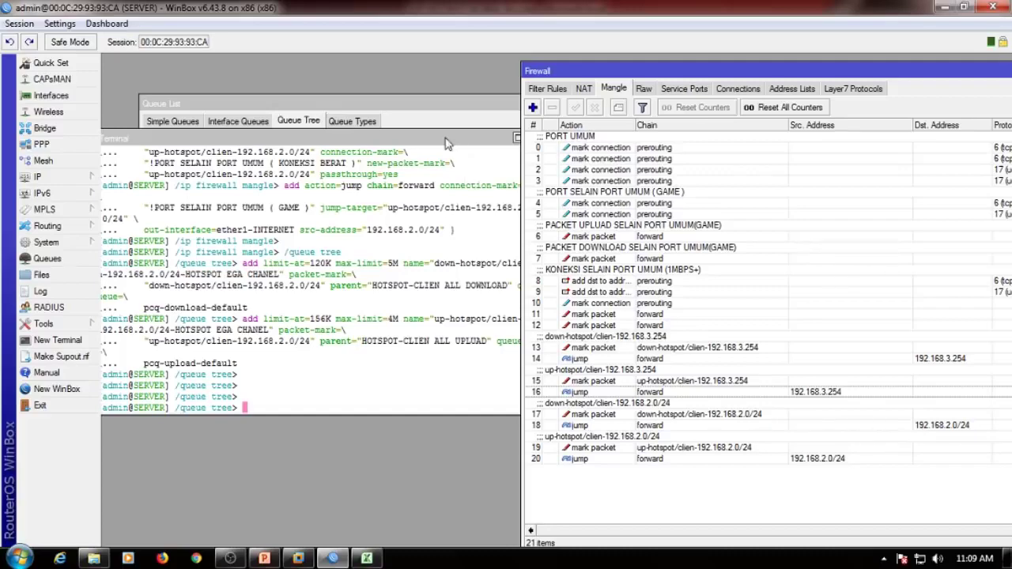
pyautogui.moveTo(445, 138); pyautogui.dragTo(384, 176)
pyautogui.click(468, 175)
pyautogui.click(292, 192)
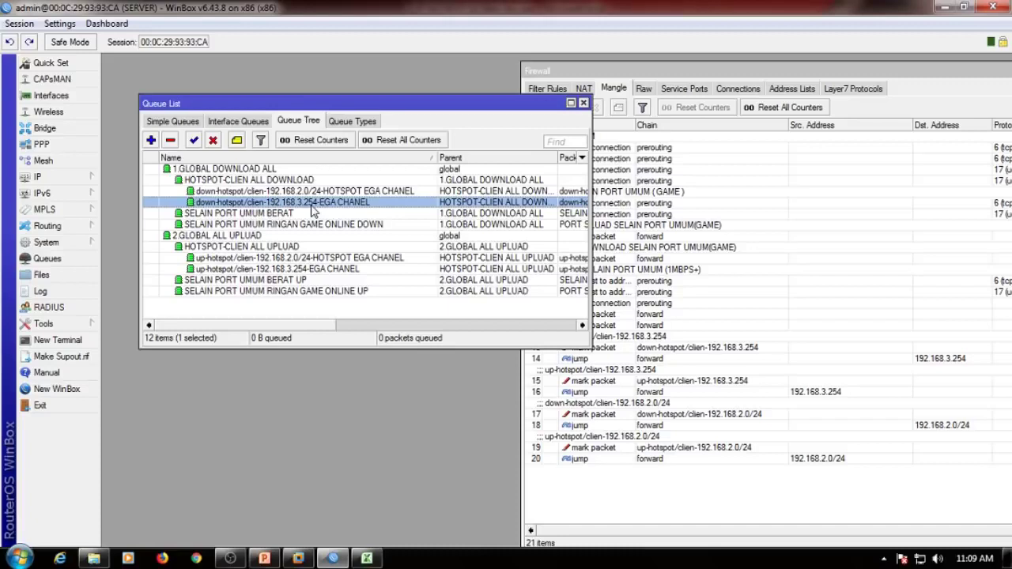
pyautogui.click(571, 103)
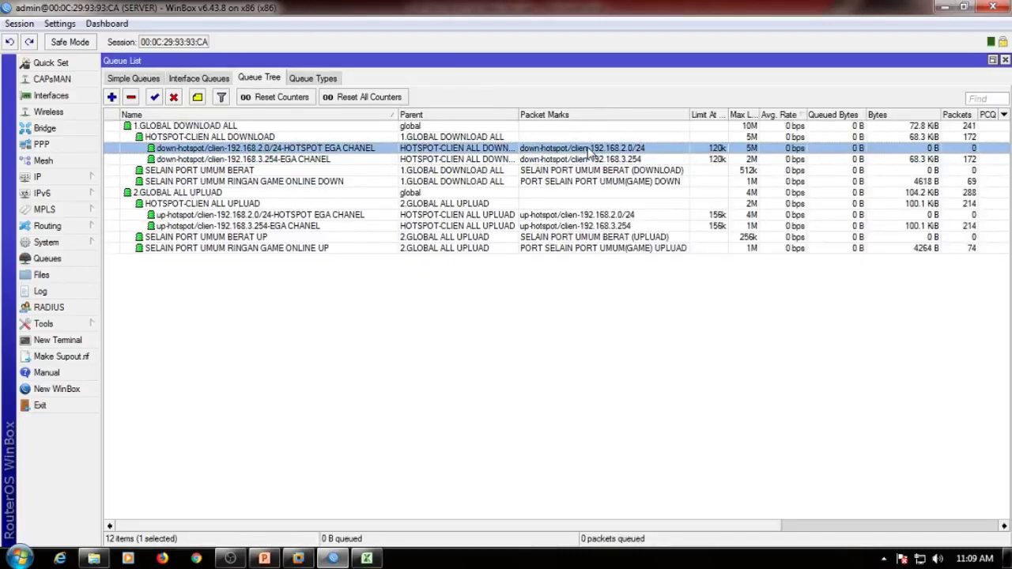
# Step: Switch to PowerPoint, view the topology on slide 2 as a full-screen slide show and exit the show
pyautogui.click(366, 558)
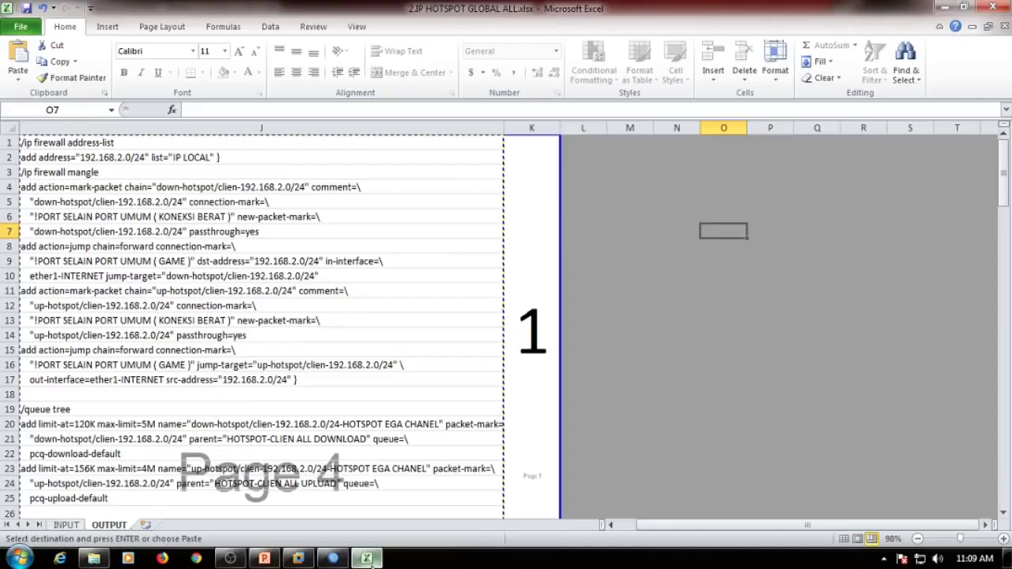
pyautogui.click(264, 559)
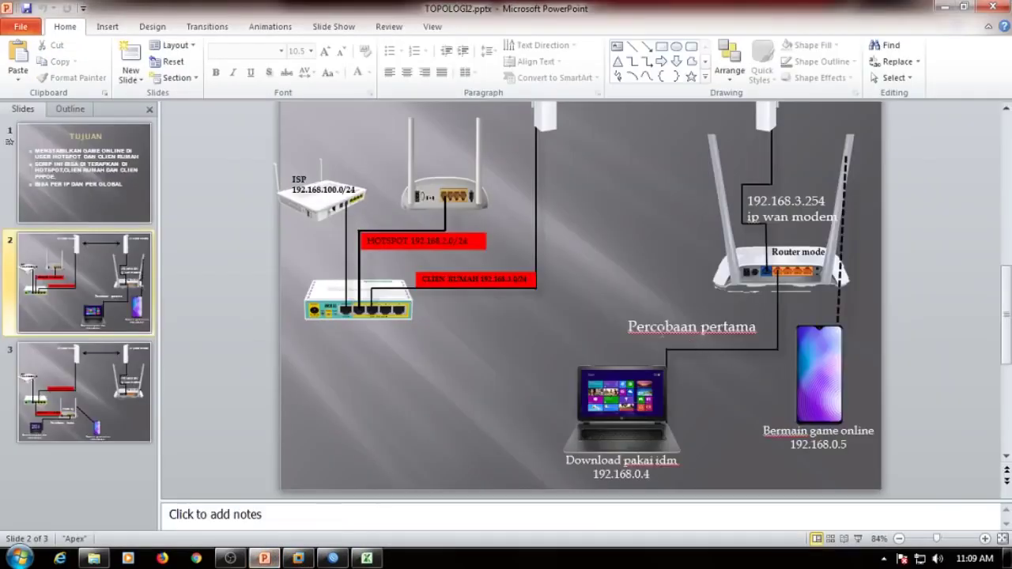
pyautogui.click(859, 538)
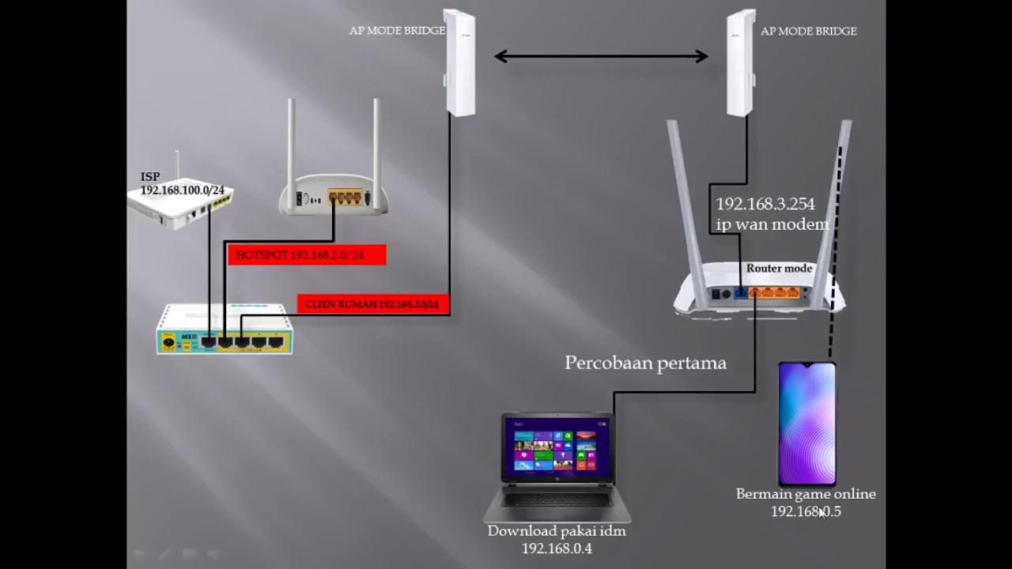
pyautogui.press('Escape')
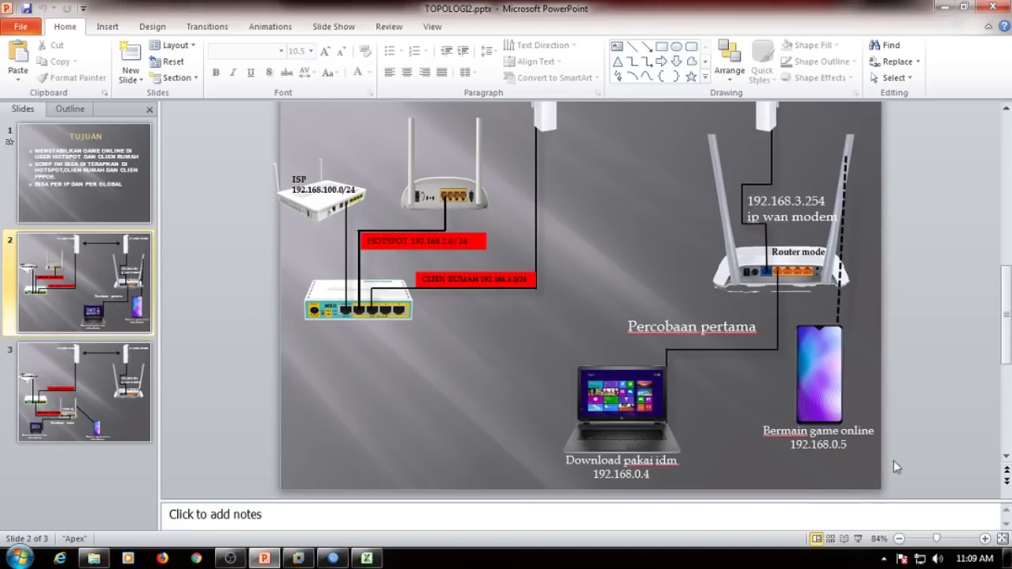
# Step: Check the IPv4 address in the Local Area Connection's network details and close the network windows
pyautogui.rightClick(921, 561)
pyautogui.click(905, 548)
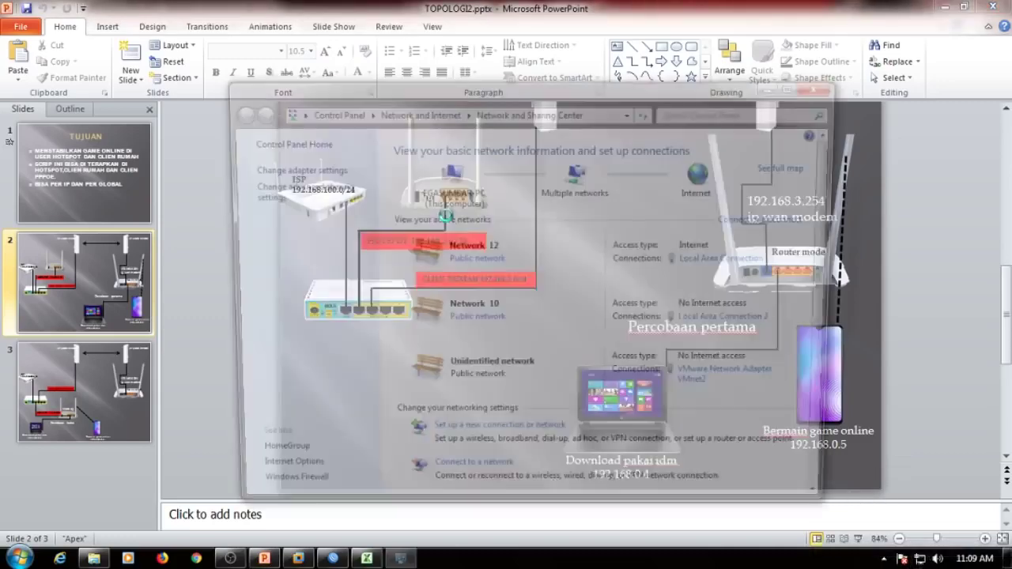
pyautogui.click(268, 166)
pyautogui.doubleClick(339, 179)
pyautogui.click(424, 266)
pyautogui.click(510, 256)
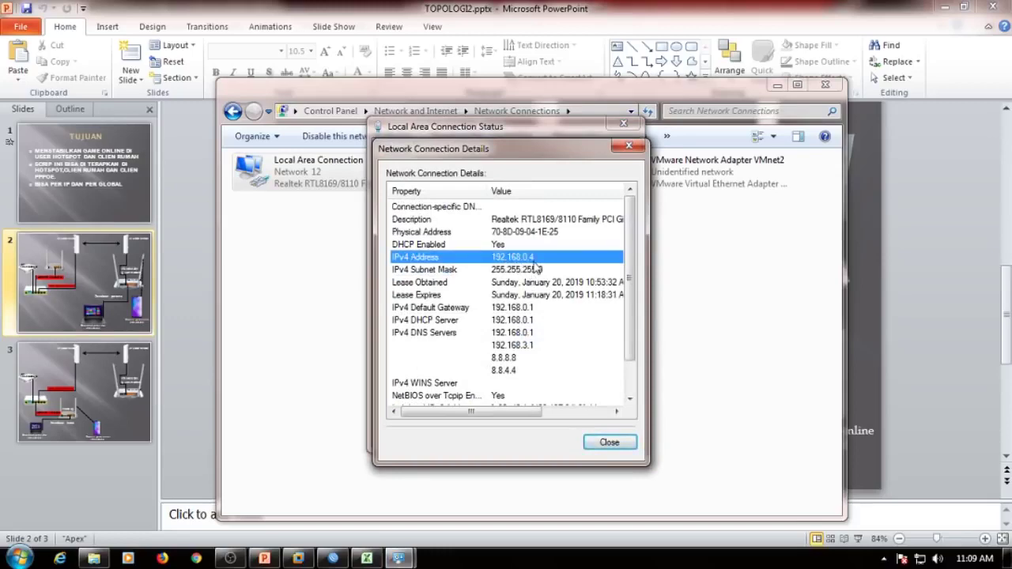
pyautogui.click(609, 442)
pyautogui.click(605, 435)
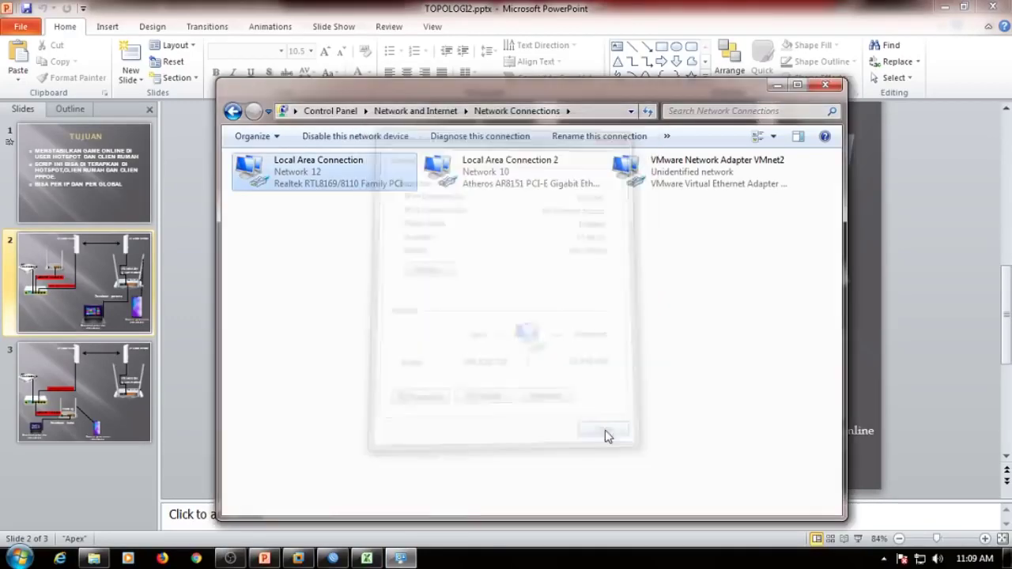
pyautogui.click(825, 84)
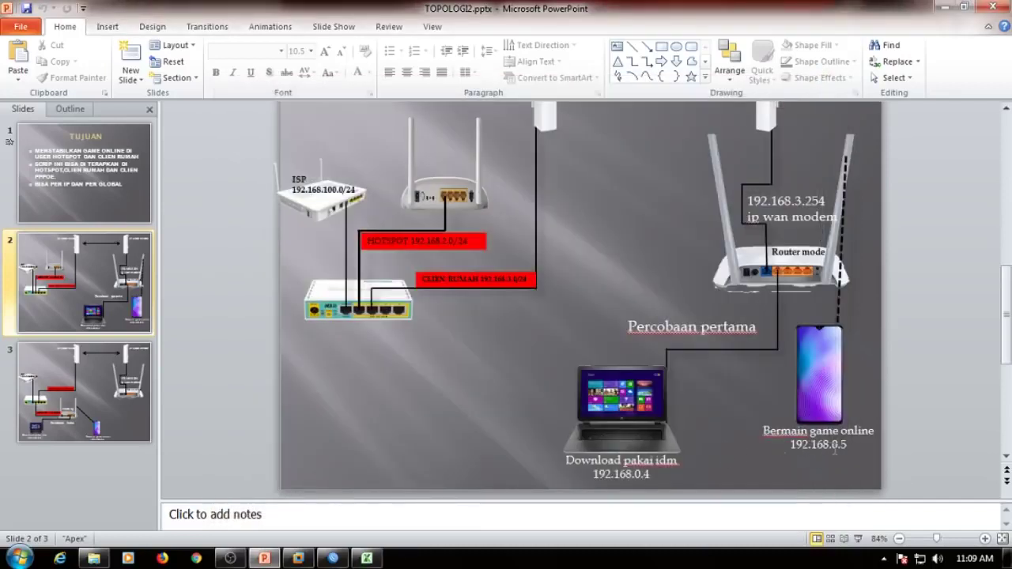
# Step: Launch ApowerMirror and bring up the mirrored phone's KHUSUS PRAKTEK network settings to check its IP address
pyautogui.click(885, 558)
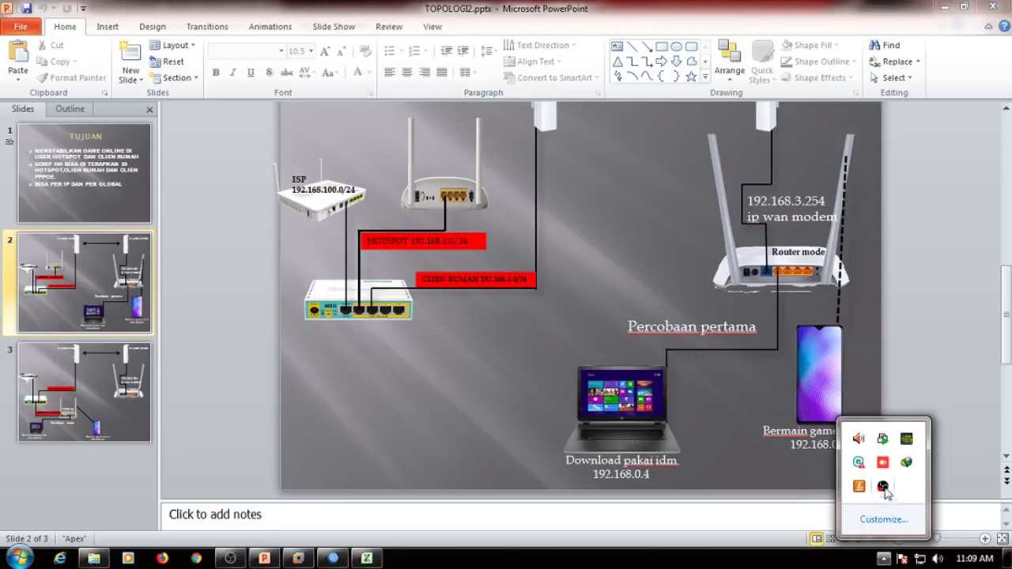
pyautogui.click(19, 558)
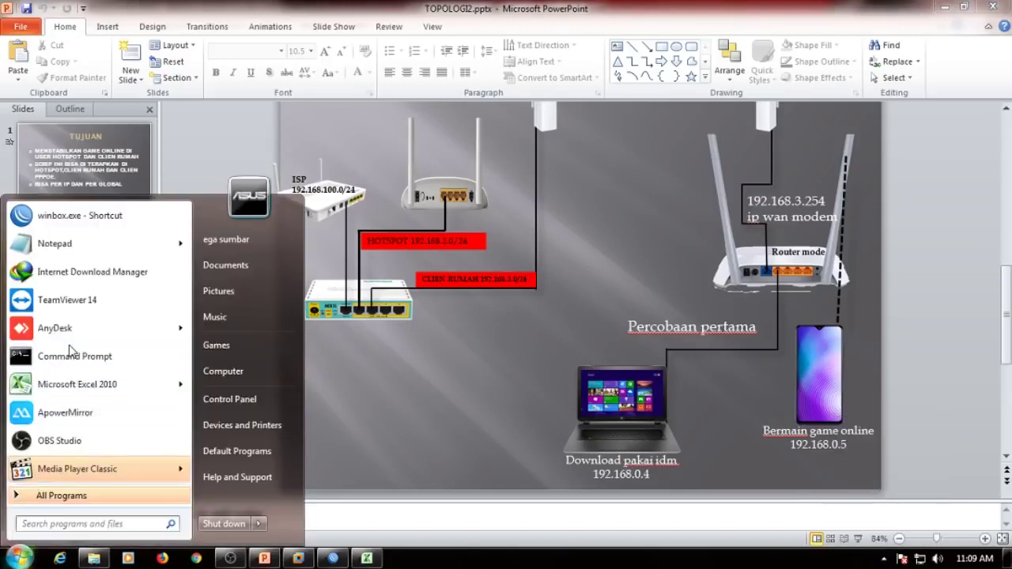
pyautogui.click(80, 409)
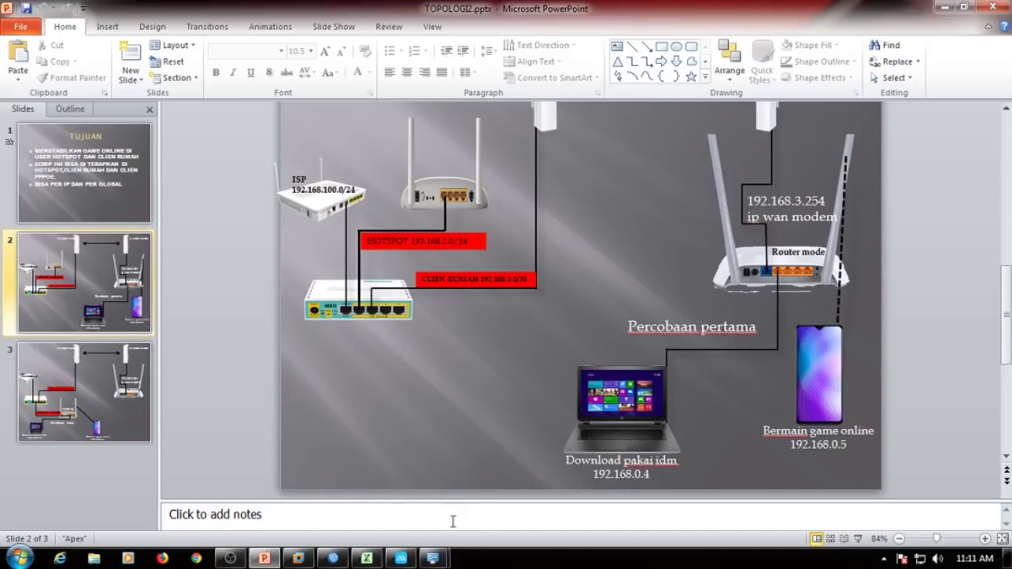
pyautogui.click(407, 560)
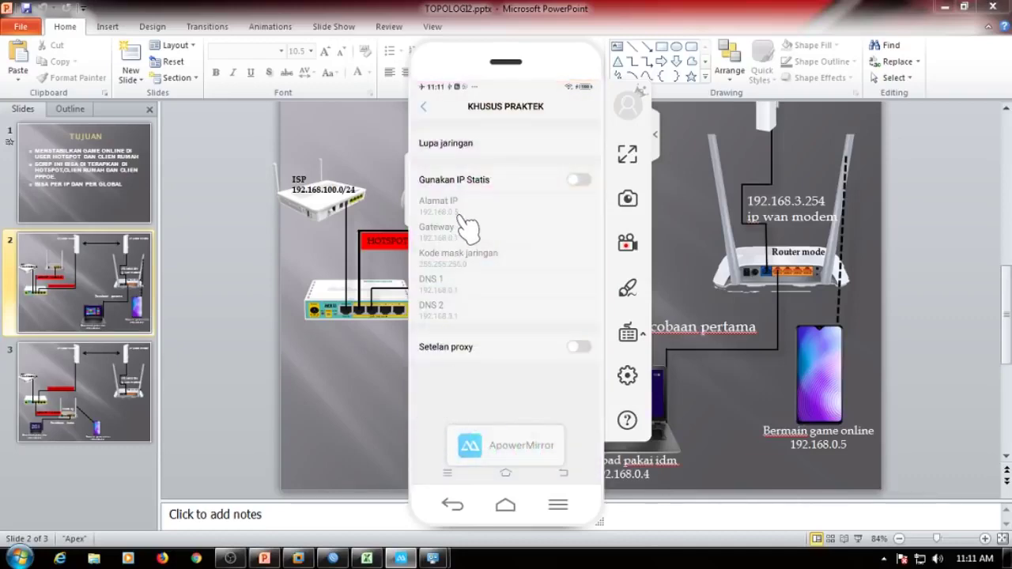
# Step: Bring up the computer's Network Connection Details window and check its IPv4 address against the phone's
pyautogui.moveTo(433, 558)
pyautogui.click(509, 481)
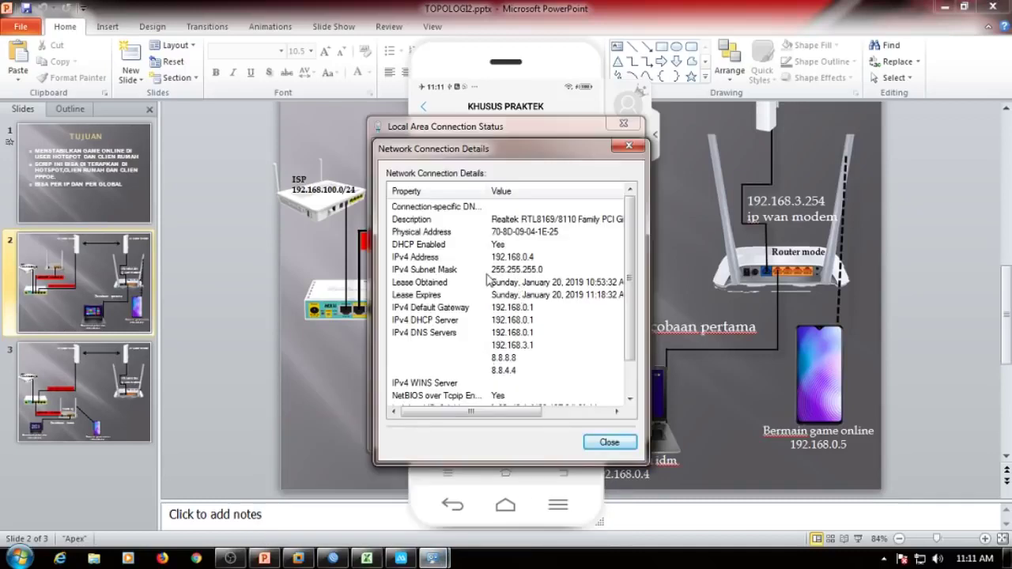
pyautogui.click(449, 259)
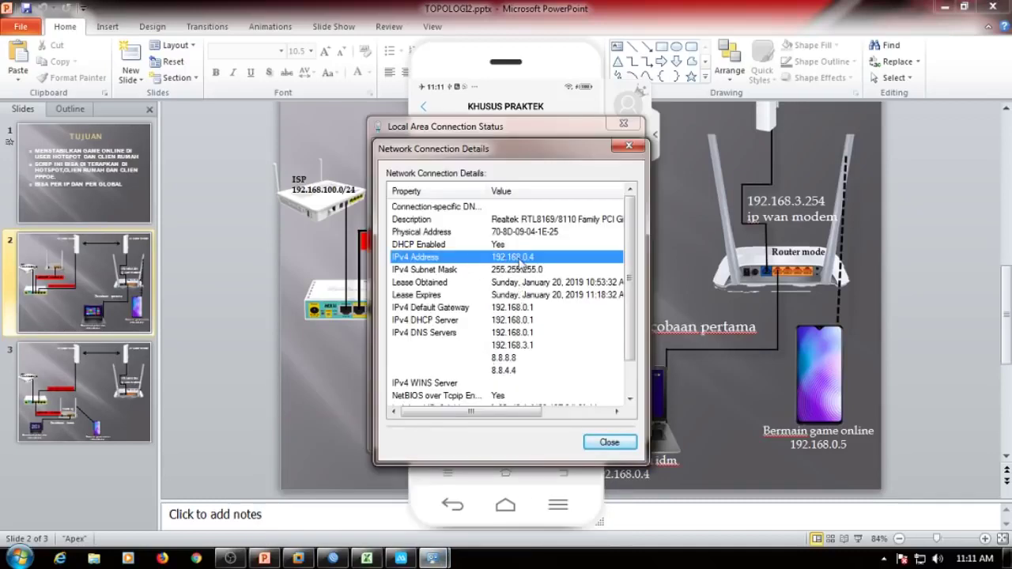
# Step: Review the modem's WAN IP on the topology slide and its 192.168.3.254 download queue in WinBox, then minimize WinBox
pyautogui.click(890, 337)
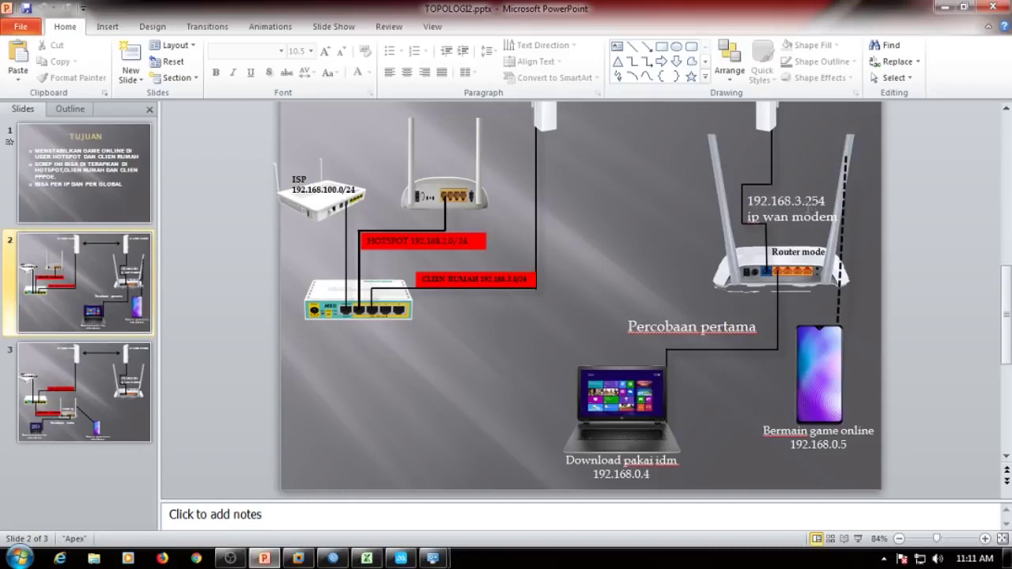
pyautogui.click(332, 558)
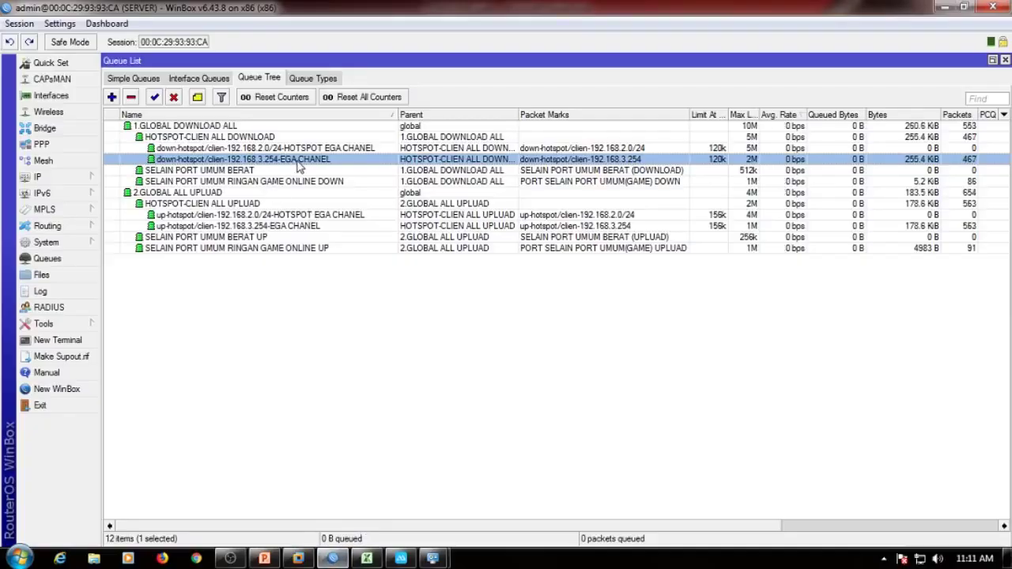
pyautogui.click(940, 7)
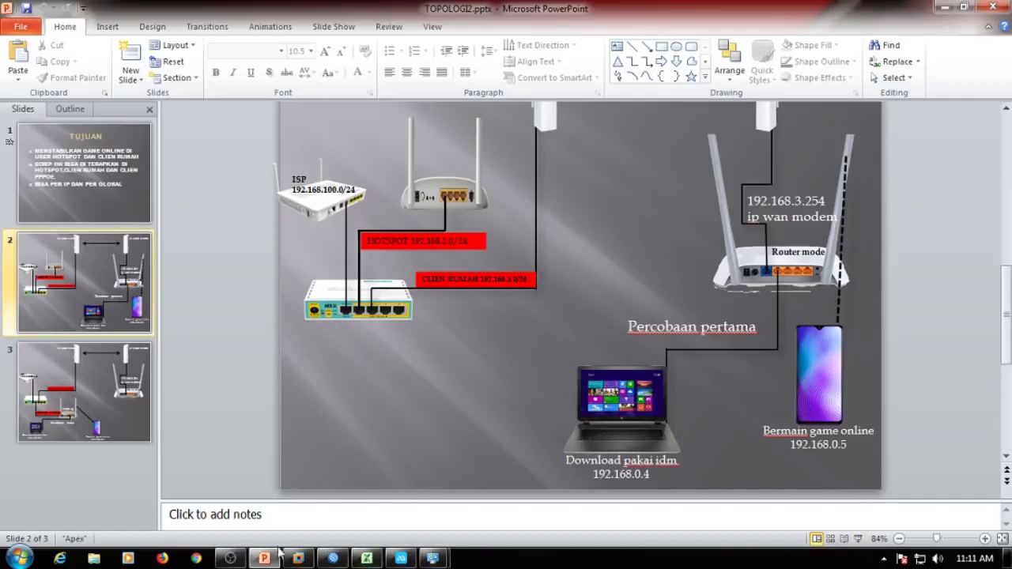
# Step: Open Internet Download Manager and select the K-Lite_Codec_Pack file in the download list
pyautogui.click(883, 559)
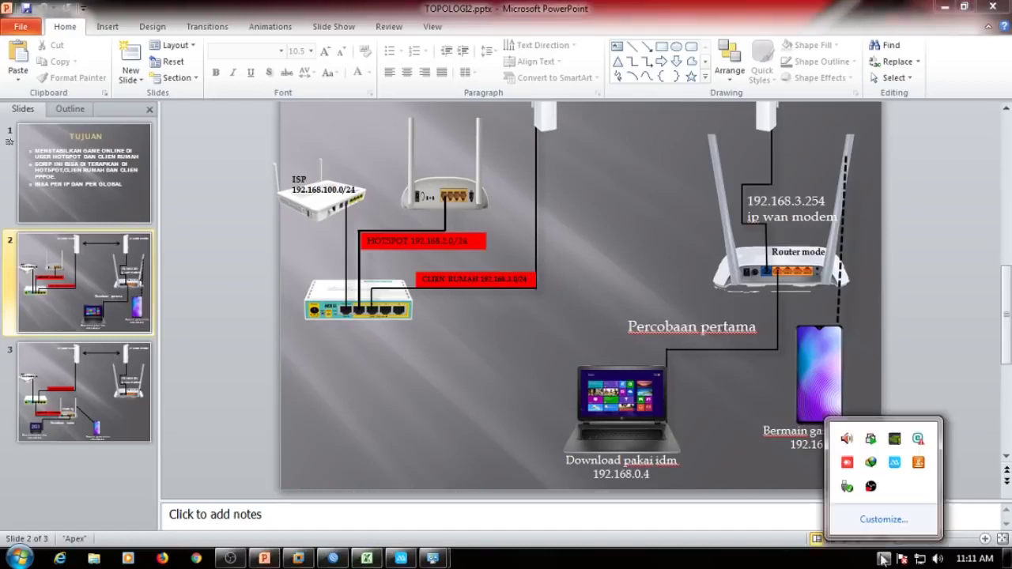
pyautogui.click(870, 462)
pyautogui.click(605, 478)
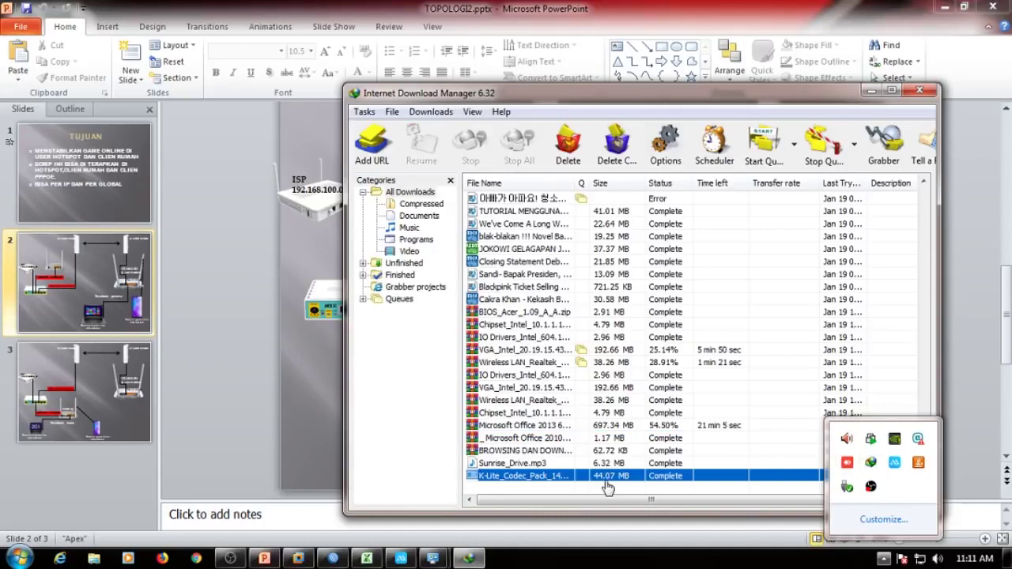
pyautogui.rightClick(607, 486)
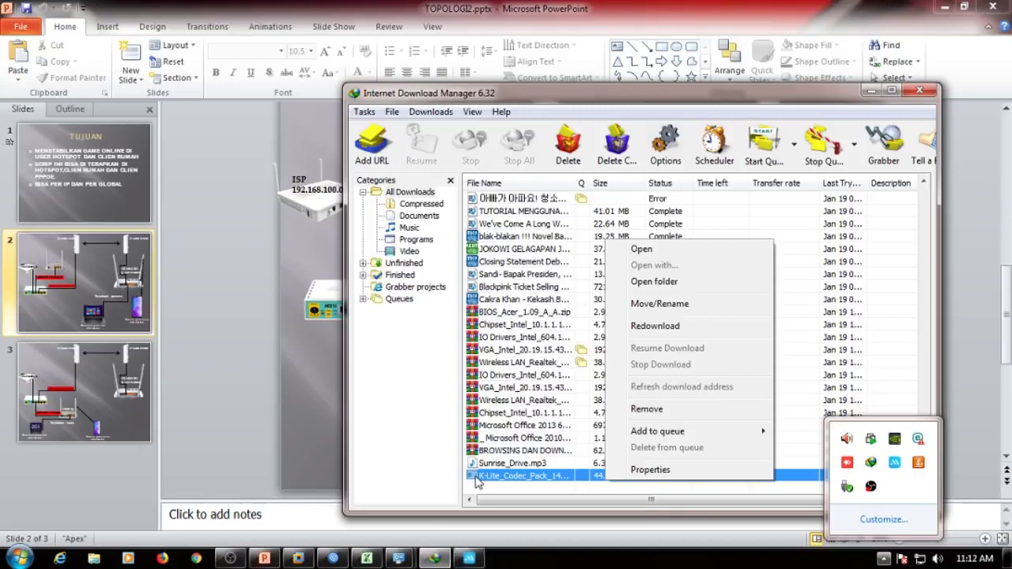
# Step: Dismiss the Asisten Game screen on the mirrored phone and redownload the K-Lite Codec Pack in Internet Download Manager
pyautogui.click(463, 551)
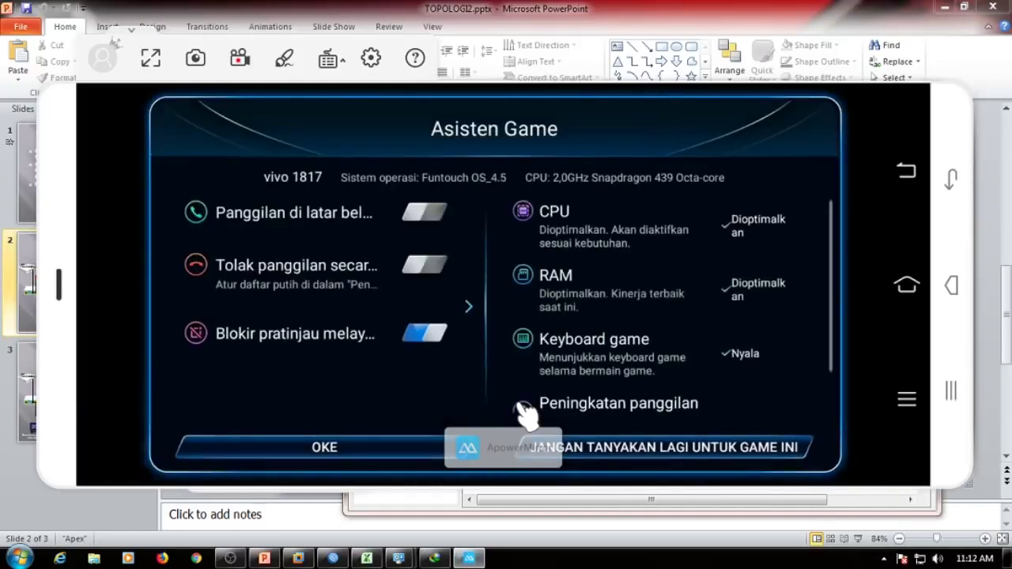
pyautogui.click(522, 409)
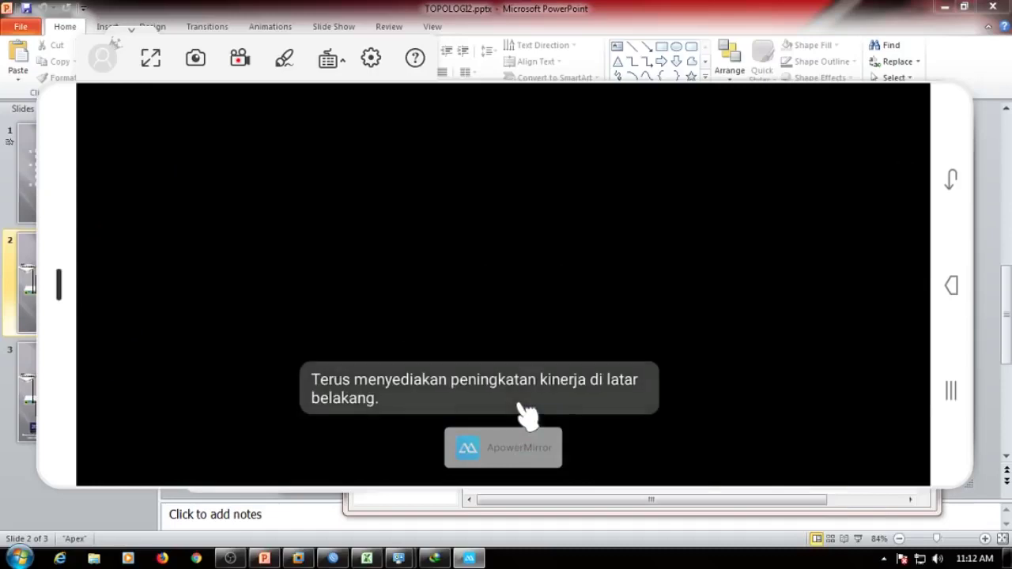
pyautogui.click(433, 558)
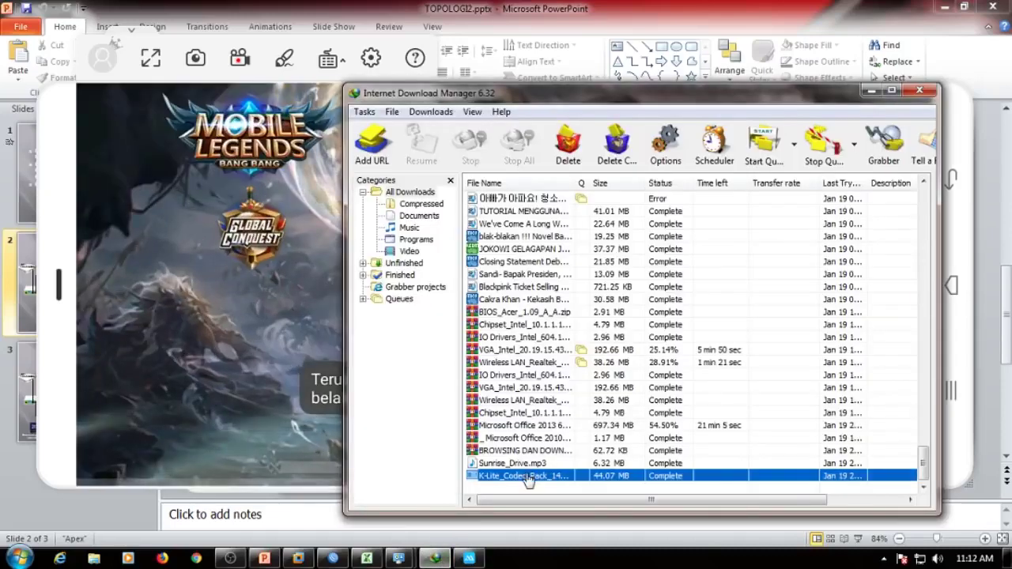
pyautogui.rightClick(601, 474)
pyautogui.click(617, 320)
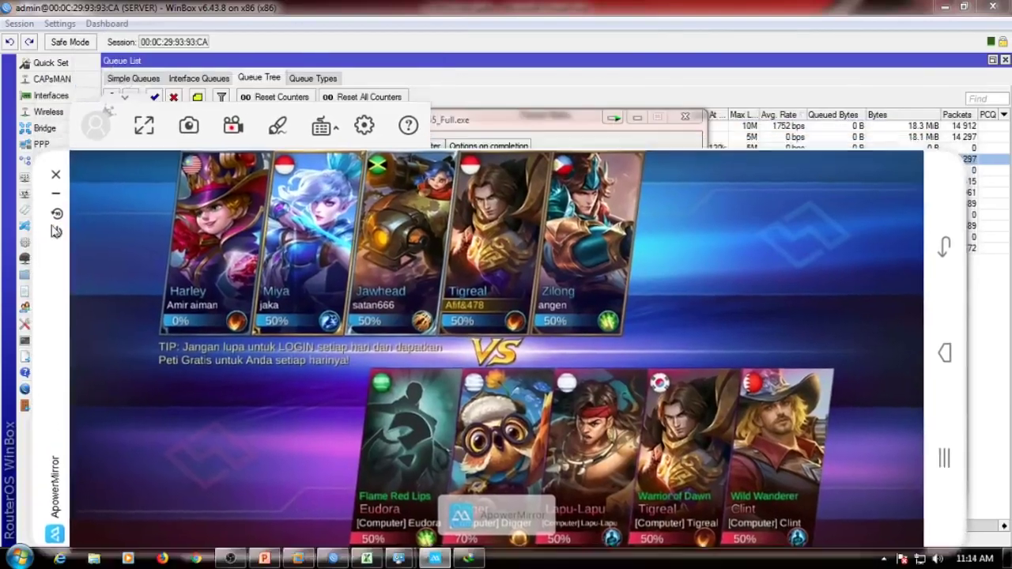
# Step: Move the mirrored game window below the top queue tree entries and bring the K-Lite download window in front
pyautogui.moveTo(54, 230); pyautogui.dragTo(35, 359)
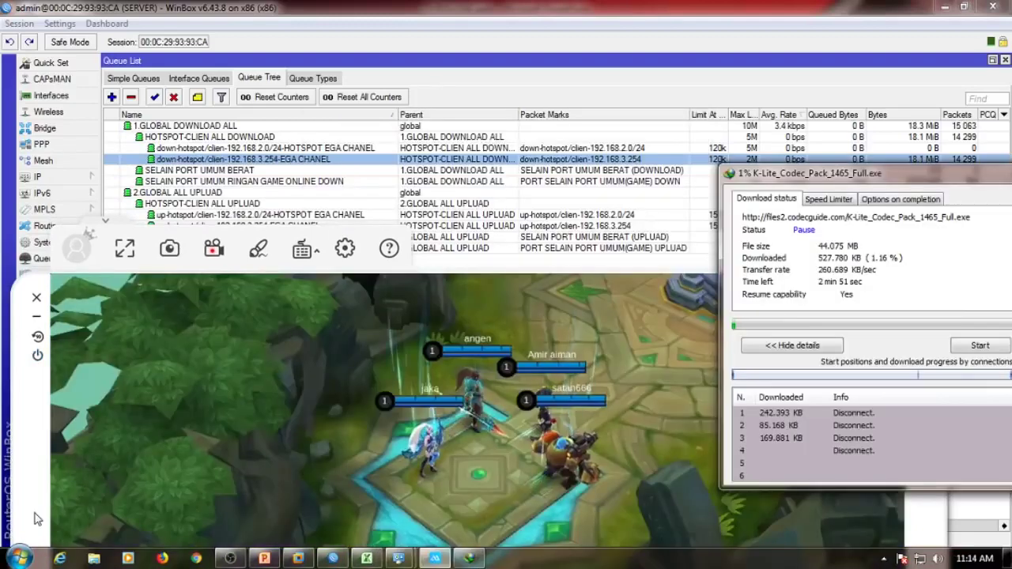
pyautogui.moveTo(35, 518); pyautogui.dragTo(35, 434)
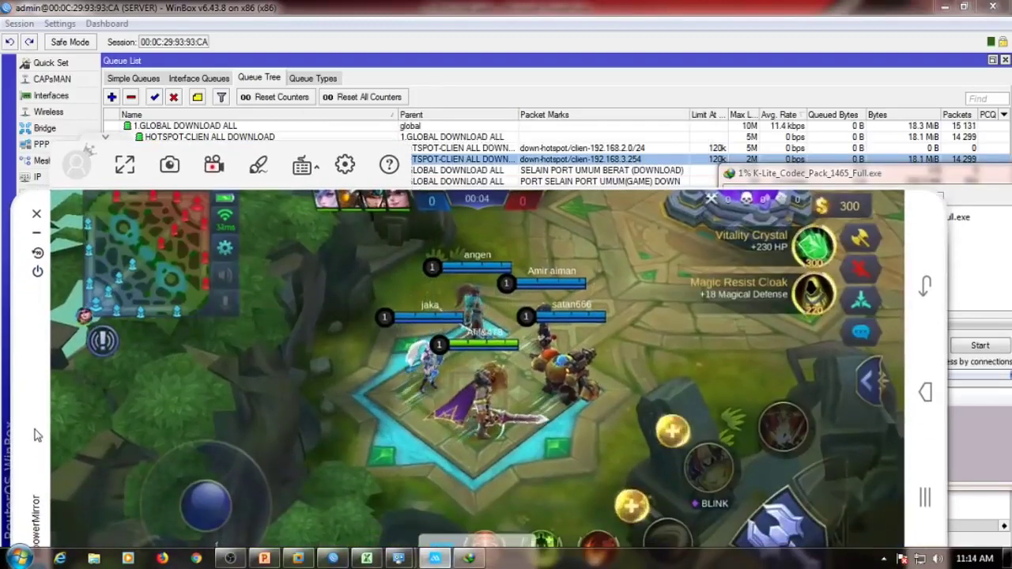
pyautogui.click(469, 559)
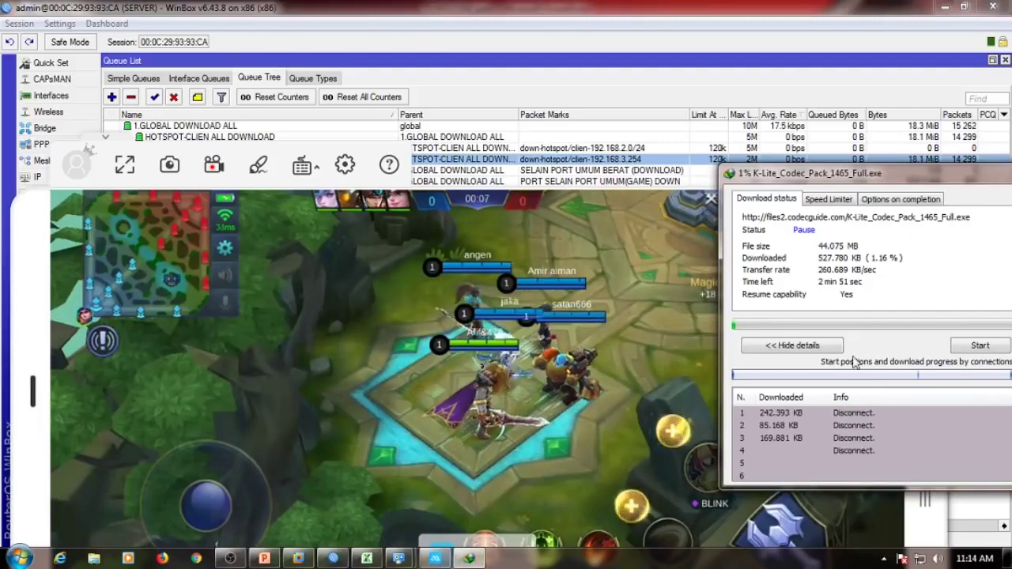
# Step: Resume the K-Lite Codec Pack download and check the queue tree in WinBox alongside the mirrored game
pyautogui.click(974, 348)
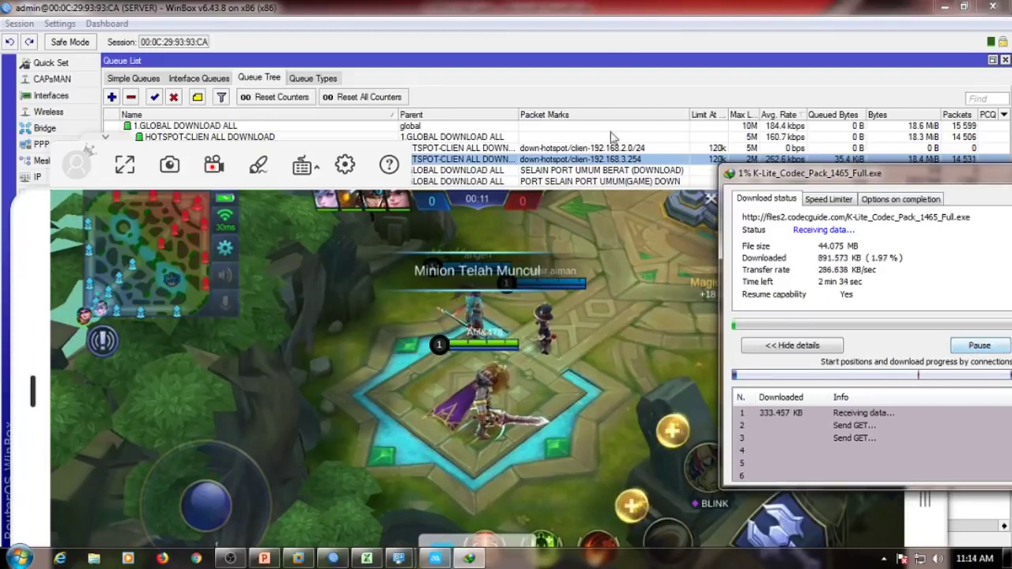
pyautogui.click(558, 80)
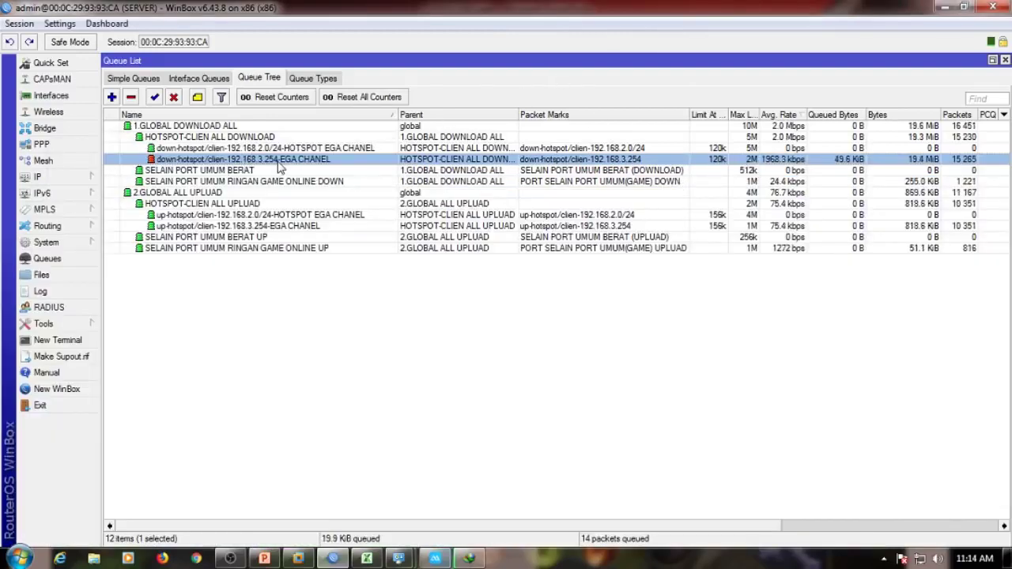
pyautogui.moveTo(445, 565)
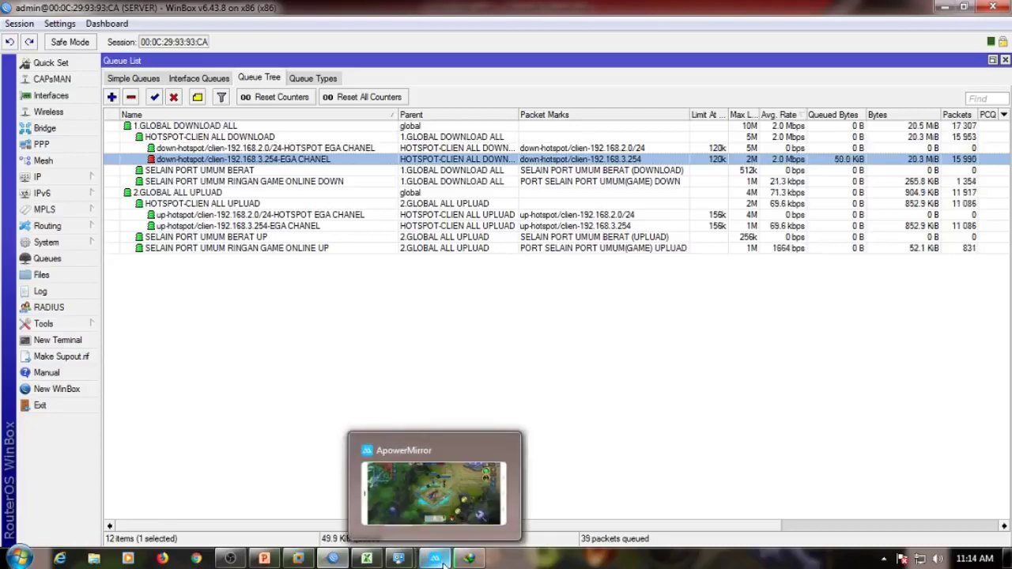
pyautogui.click(442, 561)
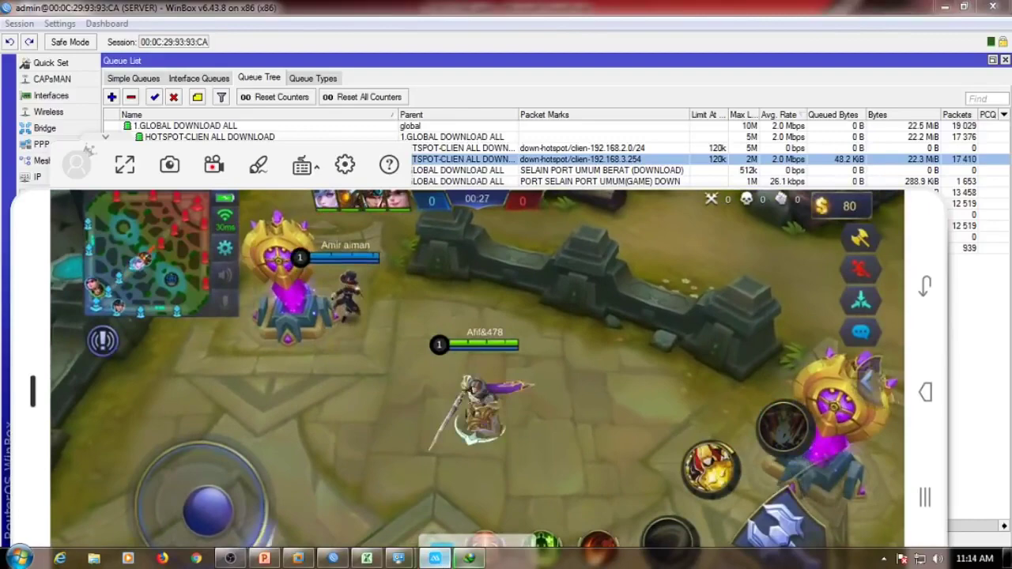
pyautogui.click(470, 558)
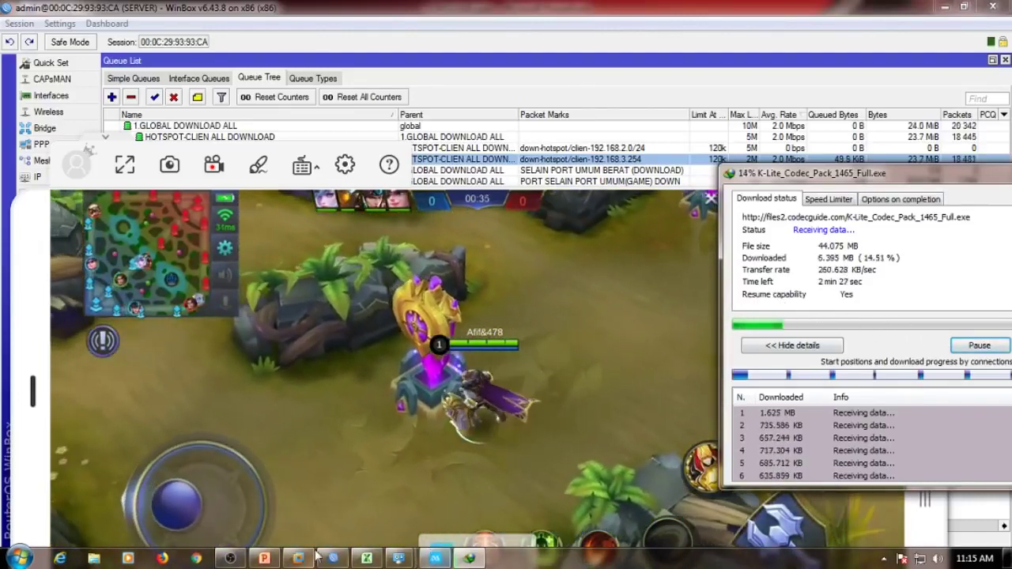
# Step: Highlight the modem's WAN IP on the PowerPoint topology slide, then minimize the presentation
pyautogui.click(272, 561)
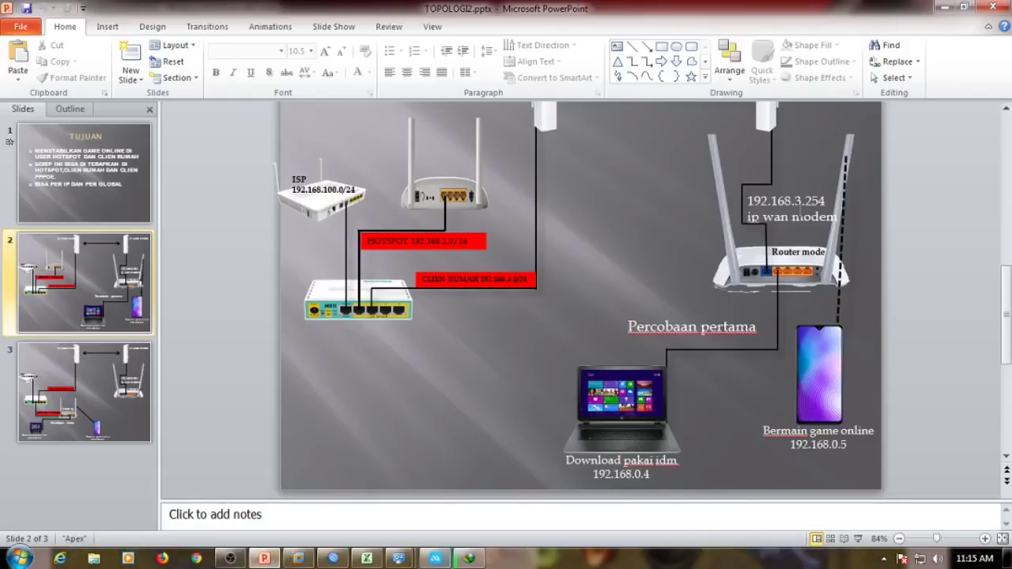
pyautogui.moveTo(771, 201); pyautogui.dragTo(823, 201)
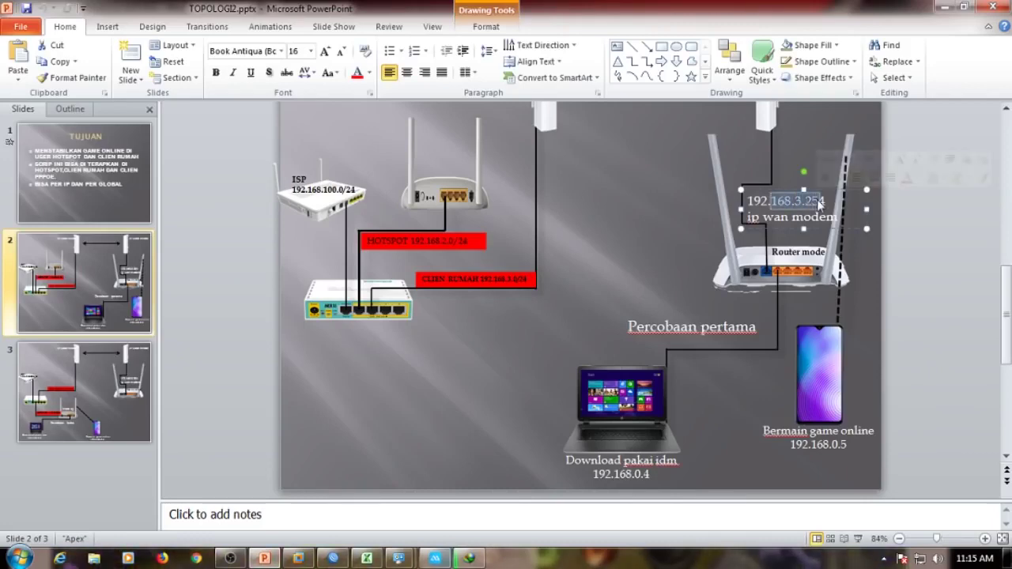
pyautogui.click(943, 6)
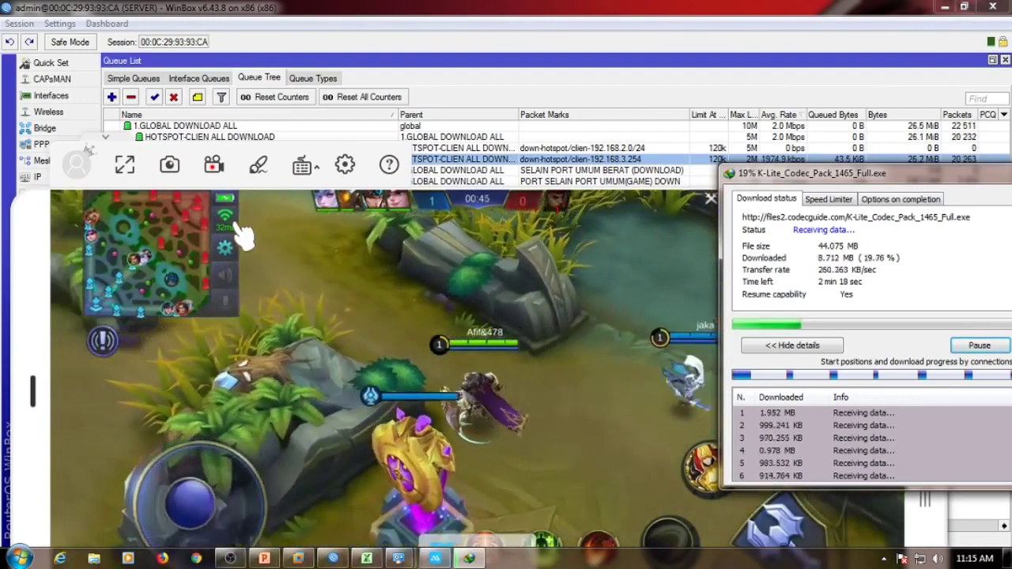
# Step: Examine the SELAIN PORT UMUM RINGAN GAME ONLINE DOWN queue in WinBox and compare it with the mirrored game
pyautogui.click(566, 90)
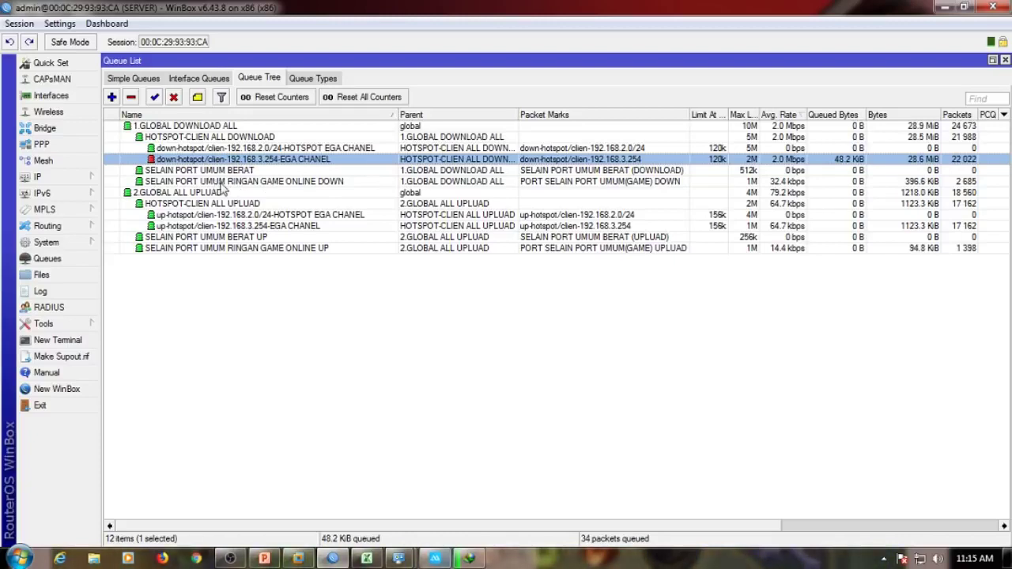
pyautogui.click(229, 182)
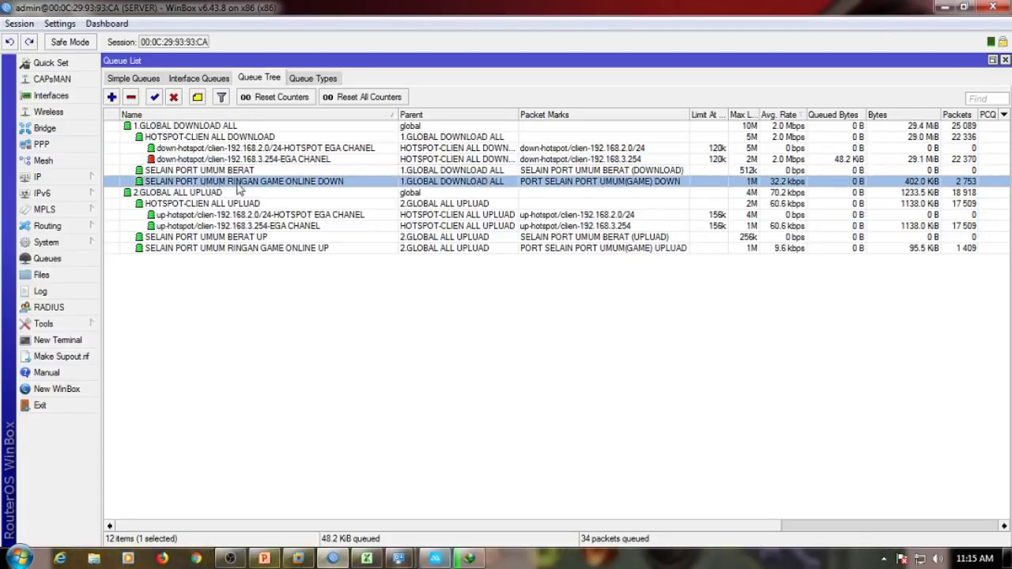
pyautogui.click(435, 558)
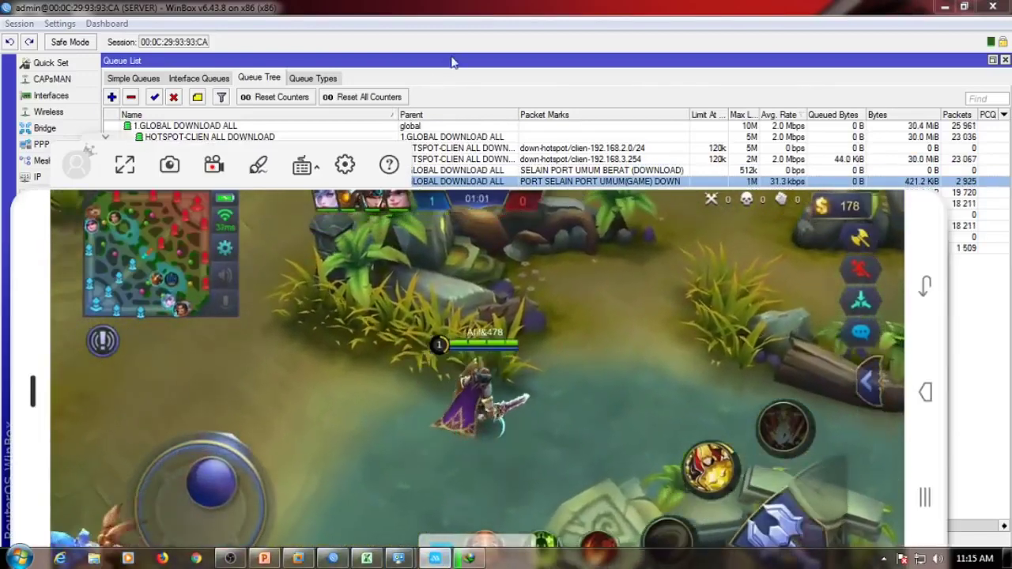
pyautogui.click(273, 183)
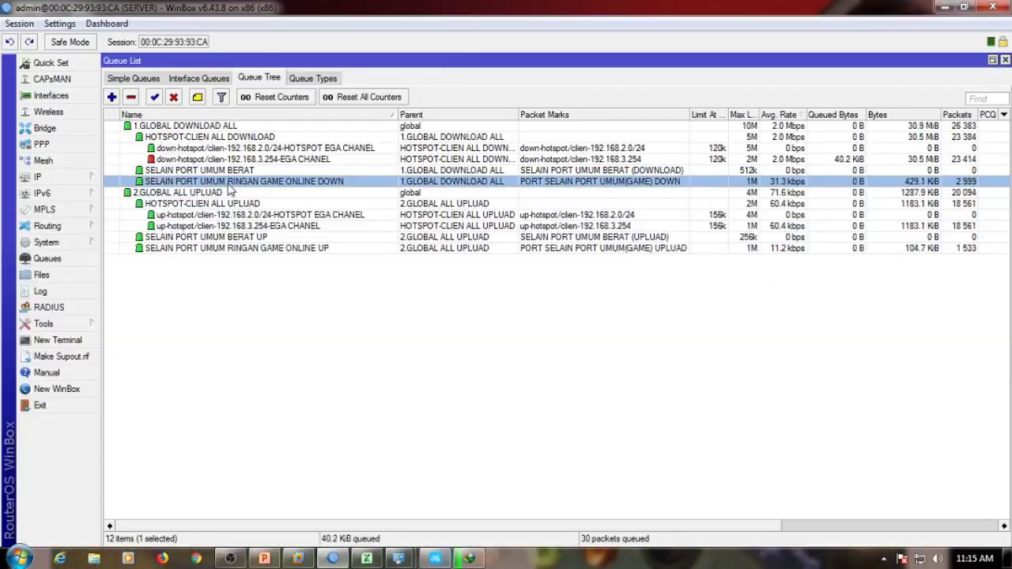
# Step: Set the max limit of the SELAIN PORT UMUM RINGAN GAME ONLINE DOWN queue to 5K and check the mirrored game
pyautogui.doubleClick(299, 186)
pyautogui.doubleClick(274, 411)
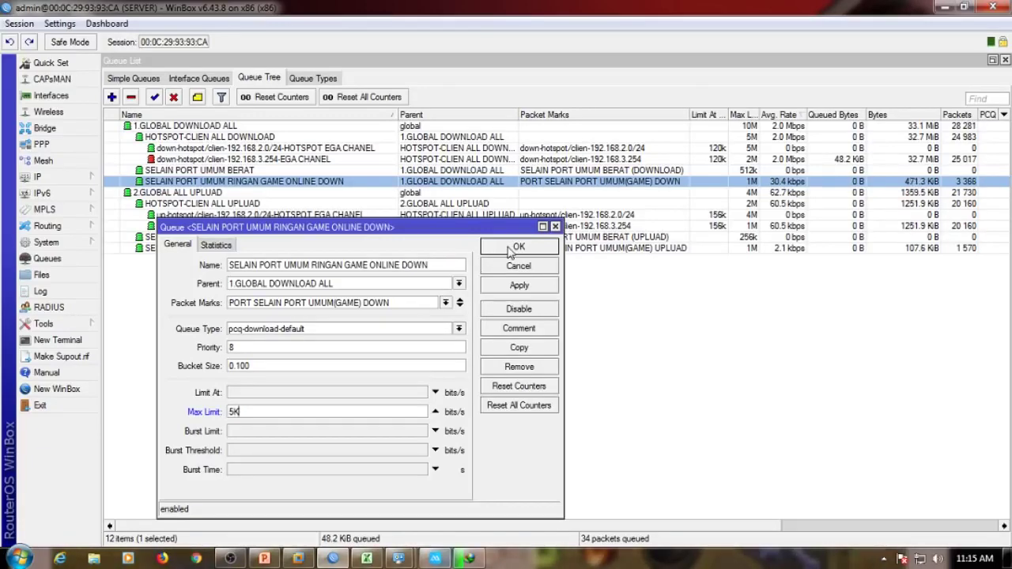
pyautogui.write('5K')
pyautogui.click(435, 559)
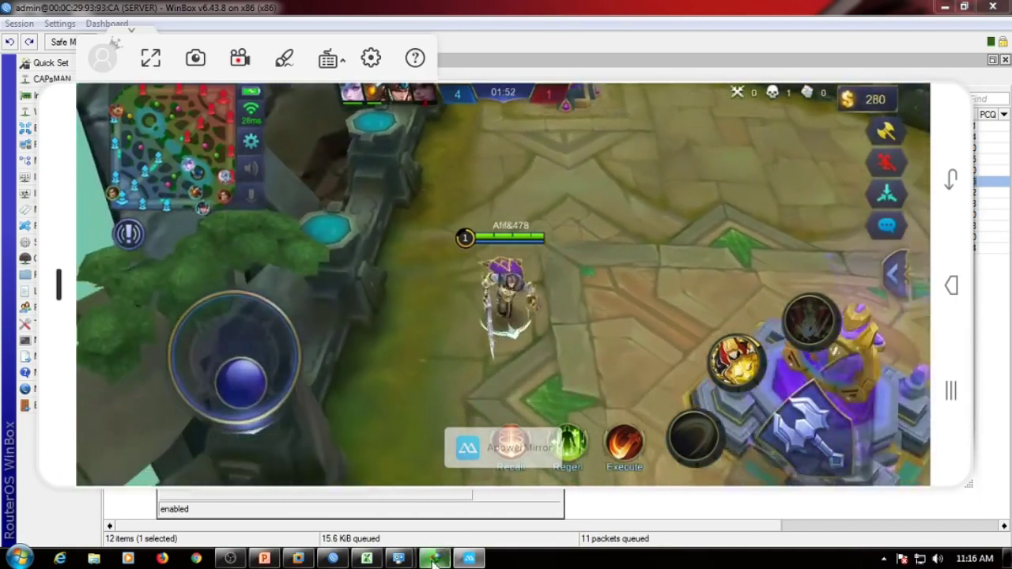
pyautogui.click(332, 558)
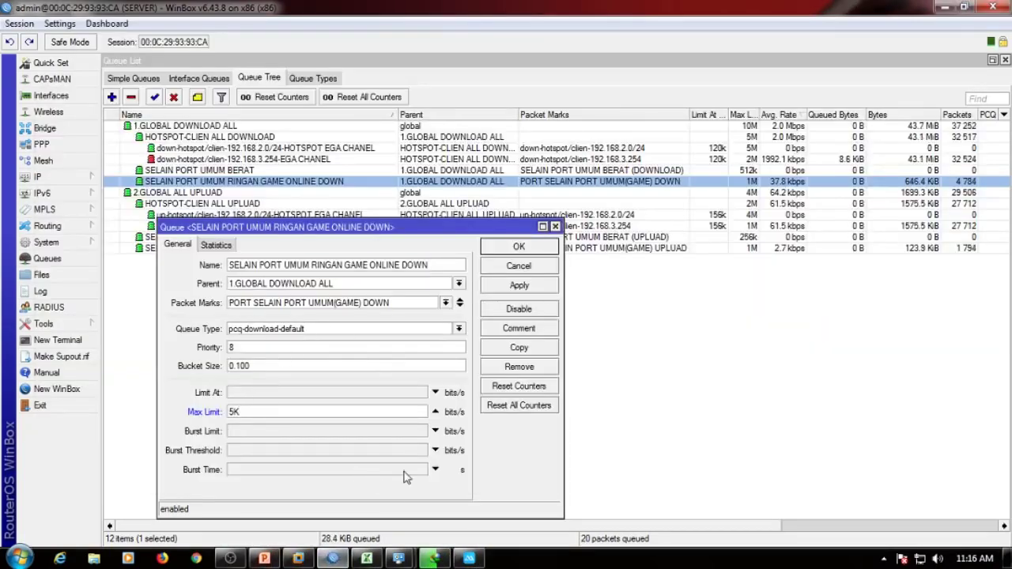
pyautogui.hotkey('alt', 'Tab')
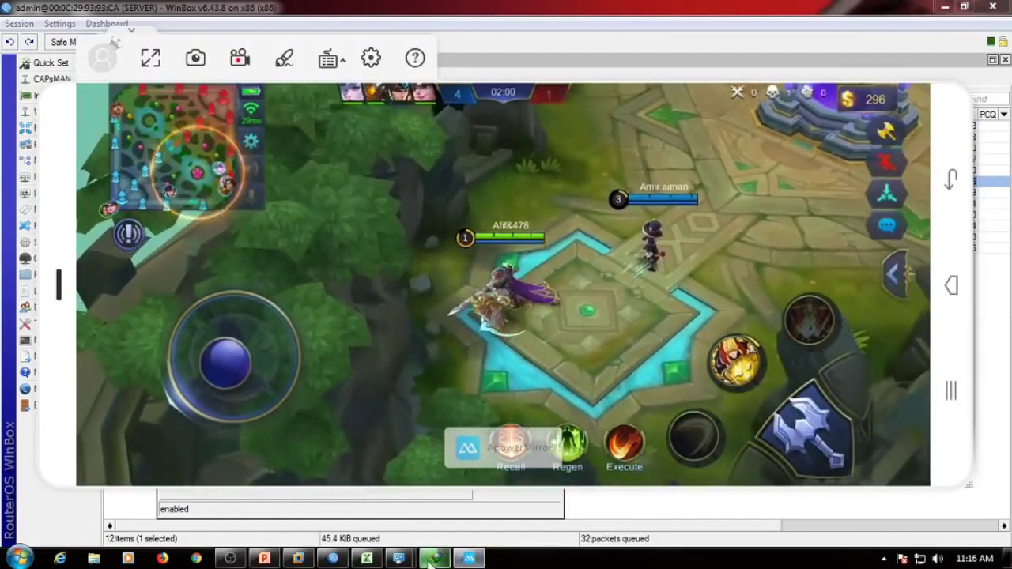
pyautogui.click(470, 558)
pyautogui.click(531, 268)
pyautogui.hotkey('alt', 'Tab')
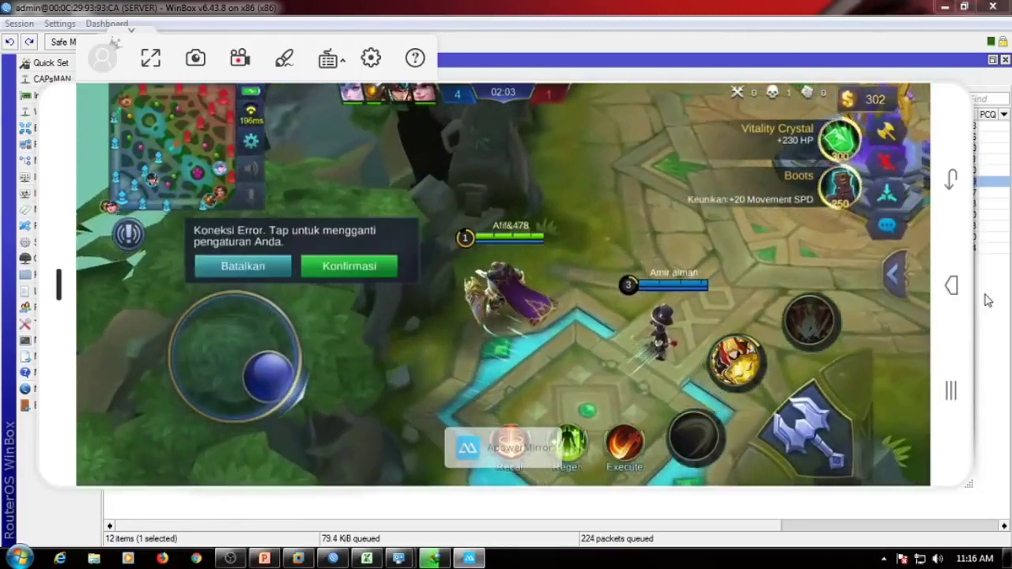
# Step: Clear the max limit of the SELAIN PORT UMUM RINGAN GAME ONLINE DOWN queue in WinBox and check the mirrored game
pyautogui.click(988, 301)
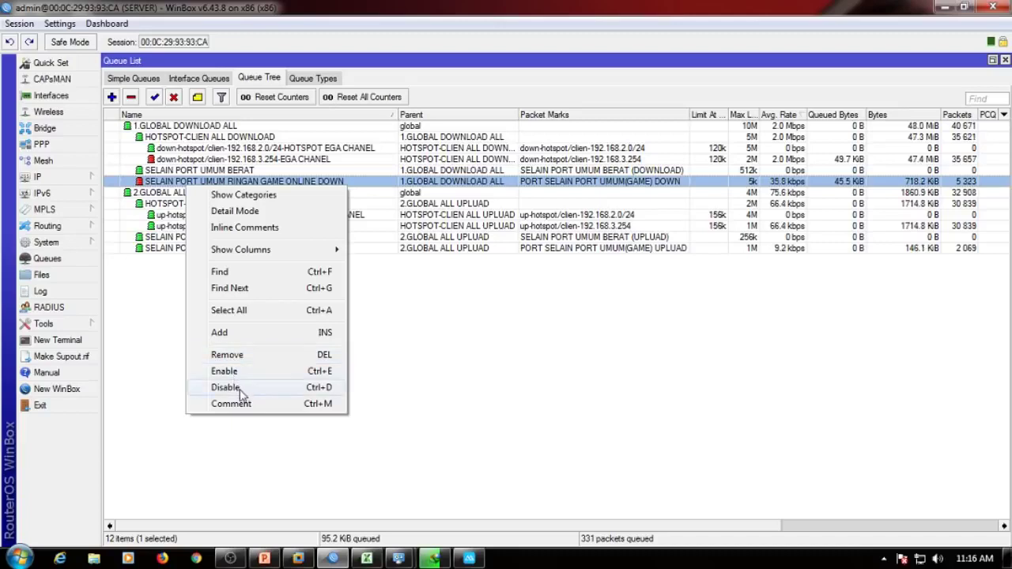
pyautogui.doubleClick(164, 185)
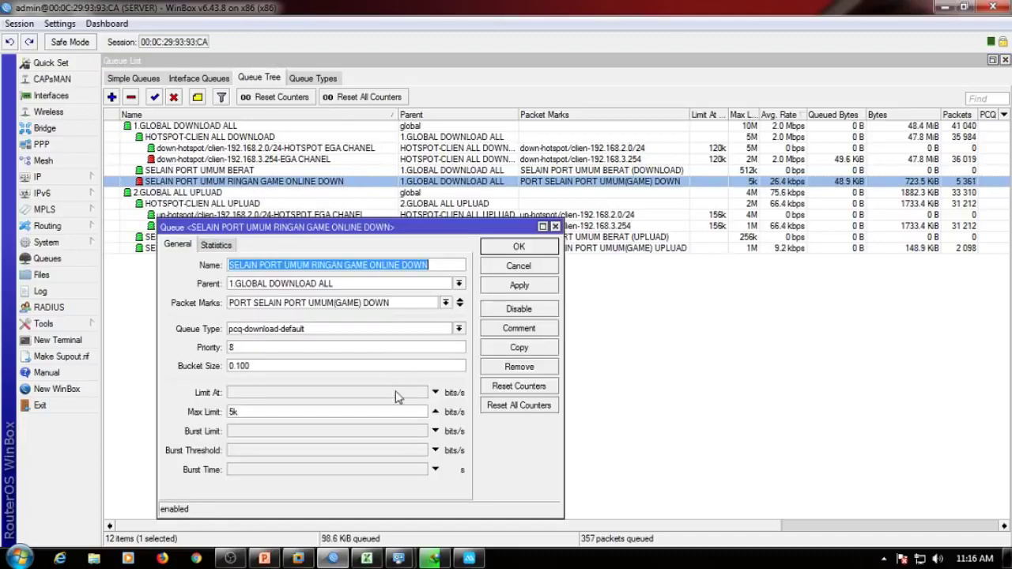
pyautogui.click(519, 267)
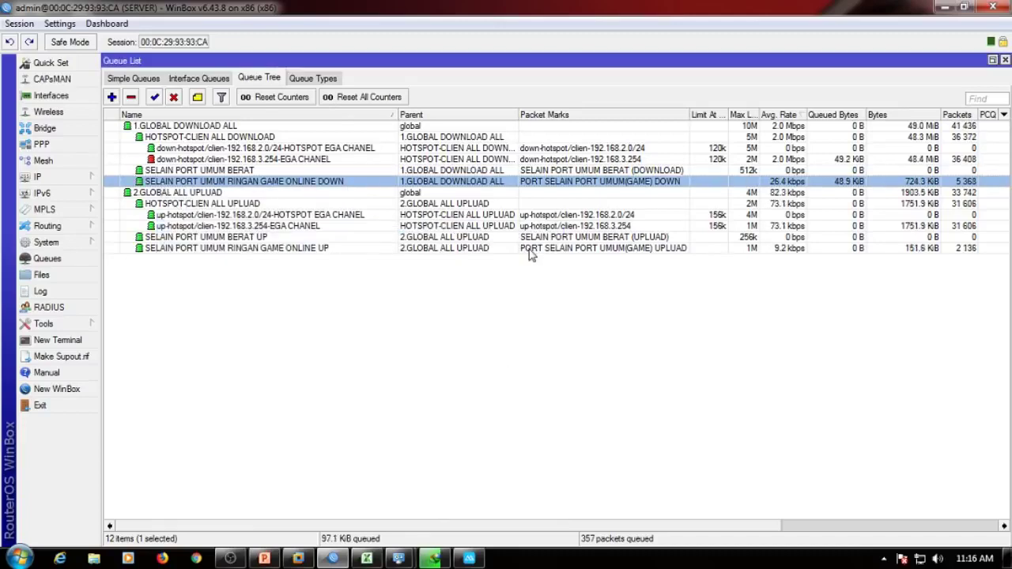
pyautogui.click(470, 558)
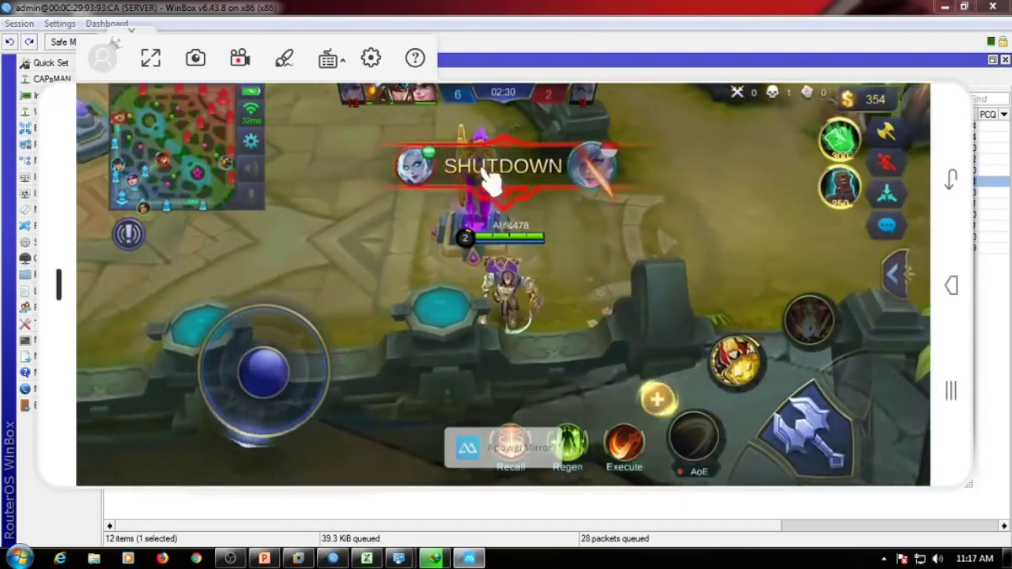
# Step: Inspect the 192.168.3.254 download and game download queues in WinBox, the K-Lite download progress and the mirrored game
pyautogui.click(986, 310)
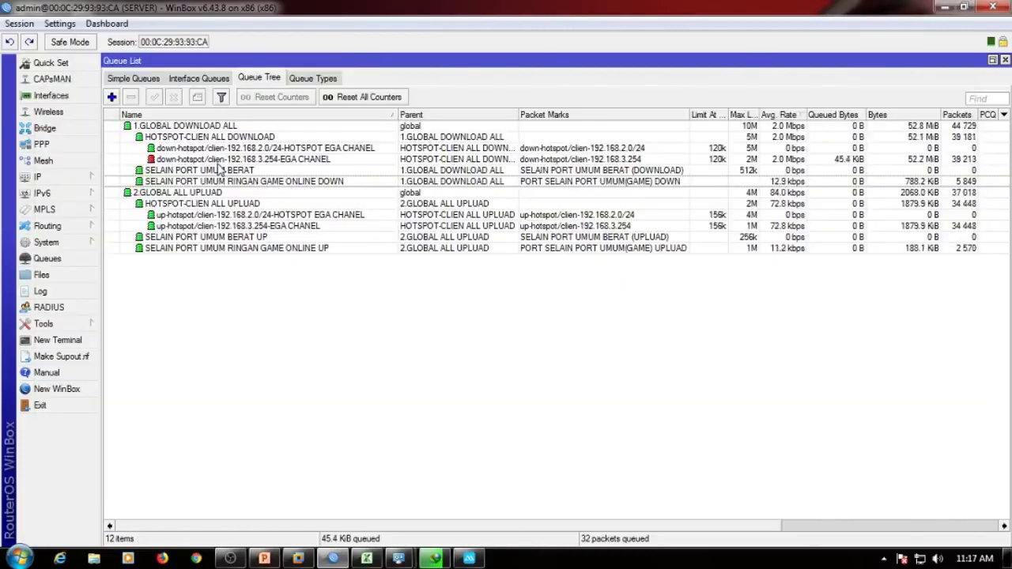
pyautogui.click(213, 160)
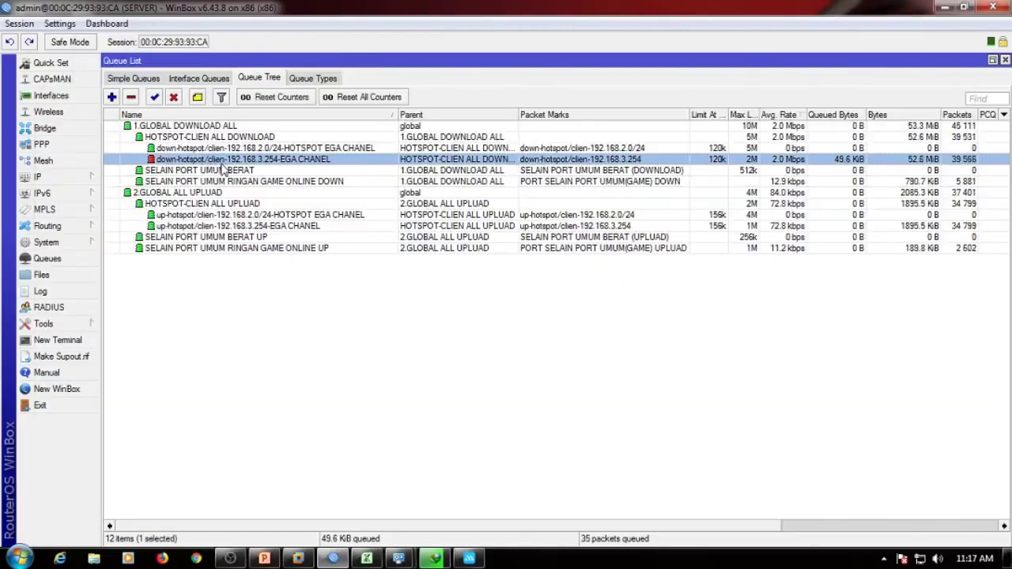
pyautogui.click(198, 182)
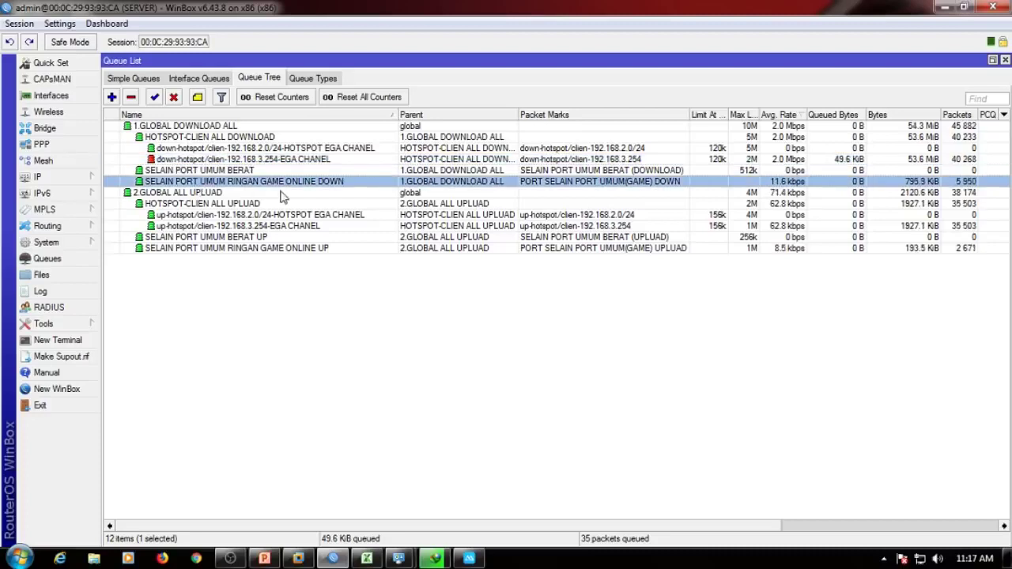
pyautogui.click(400, 338)
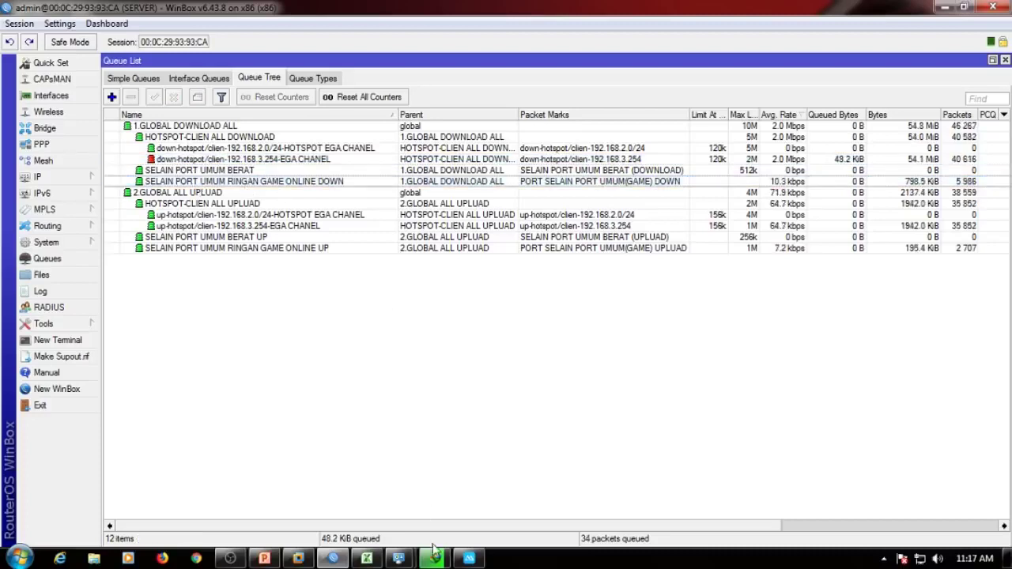
pyautogui.click(434, 555)
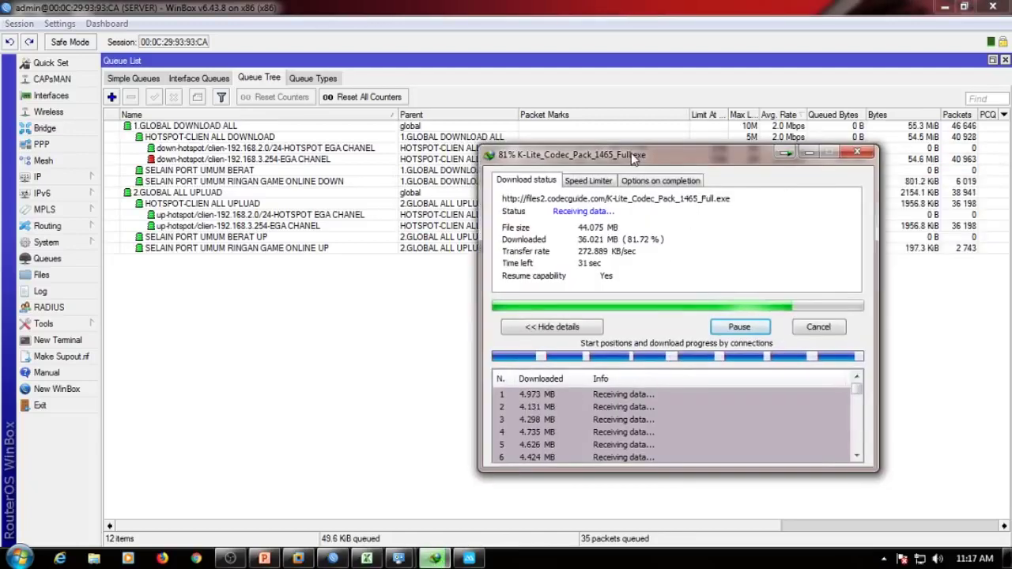
pyautogui.click(469, 558)
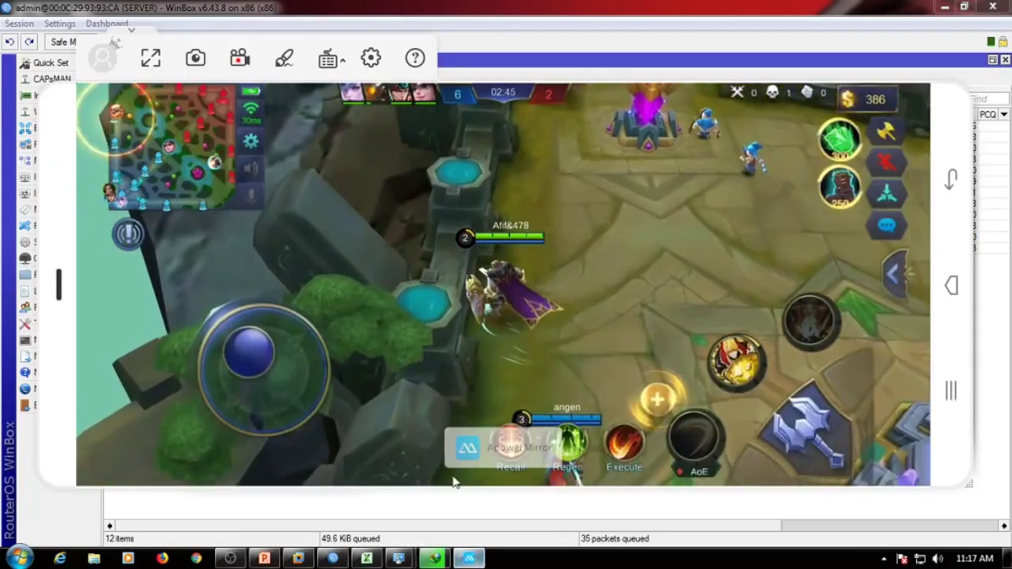
# Step: Disable the down-hotspot/clien-192.168.3.254 queue in WinBox and close the K-Lite download completion dialog
pyautogui.click(474, 13)
pyautogui.click(194, 160)
pyautogui.rightClick(191, 156)
pyautogui.click(264, 359)
pyautogui.click(468, 558)
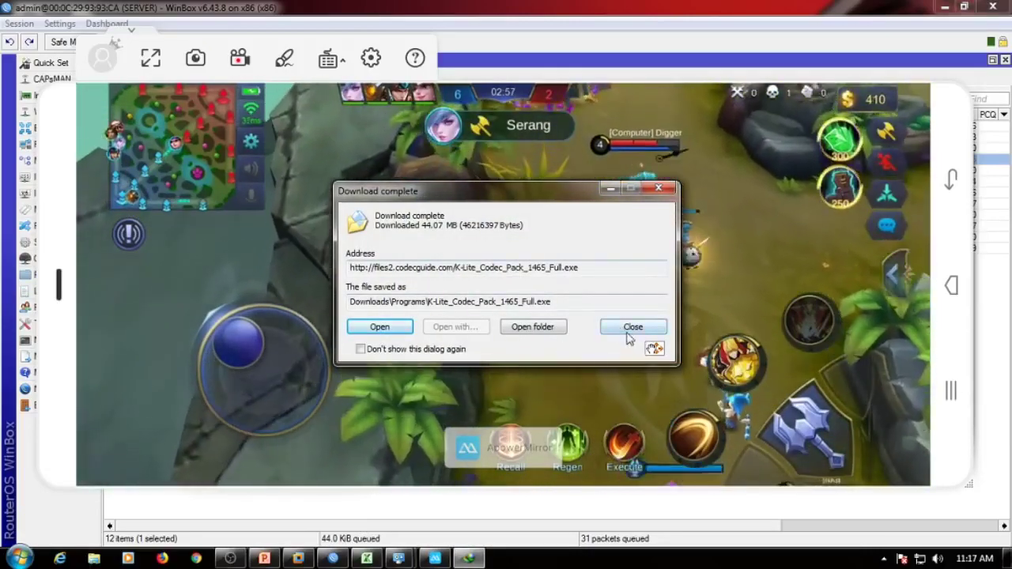
pyautogui.click(629, 329)
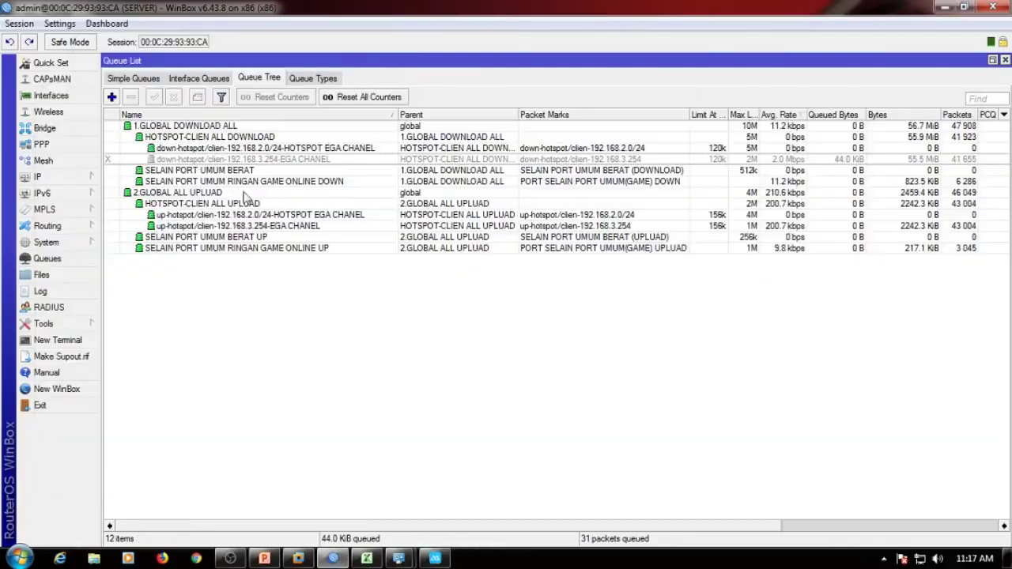
# Step: Select the disabled 192.168.3.254 download queue, then redownload the K-Lite Codec Pack in Internet Download Manager
pyautogui.click(214, 159)
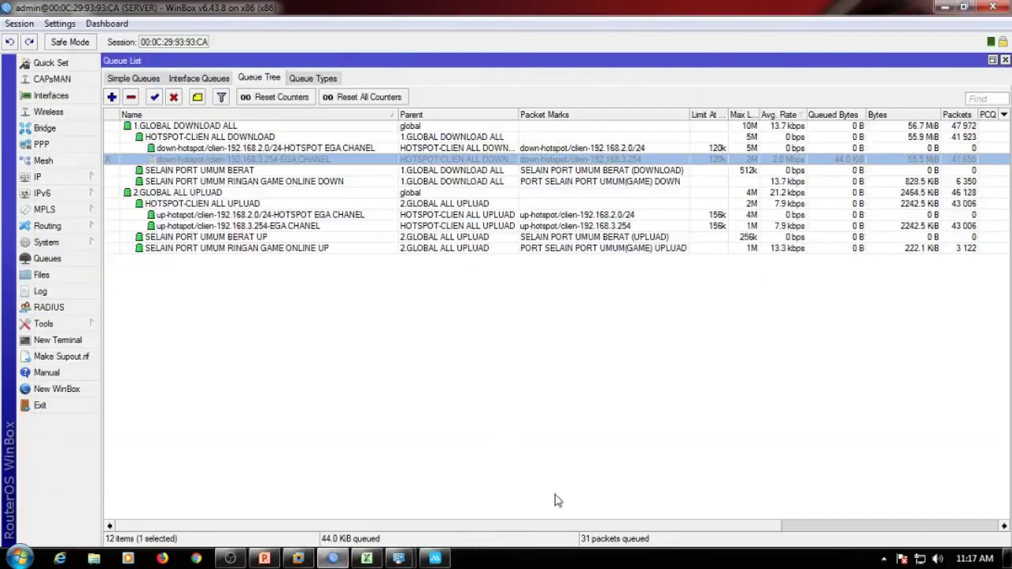
pyautogui.click(889, 559)
pyautogui.doubleClick(870, 462)
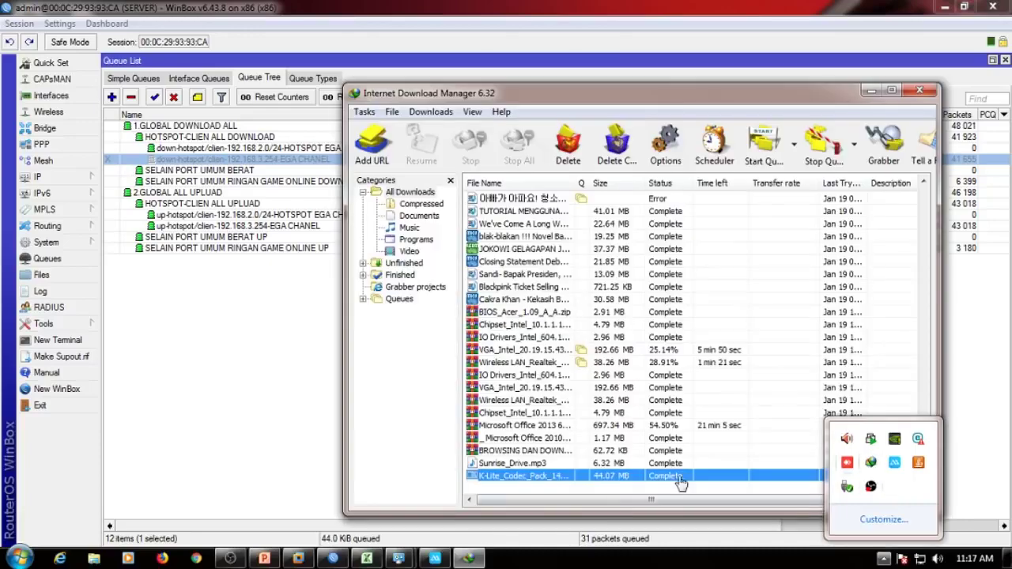
pyautogui.rightClick(544, 475)
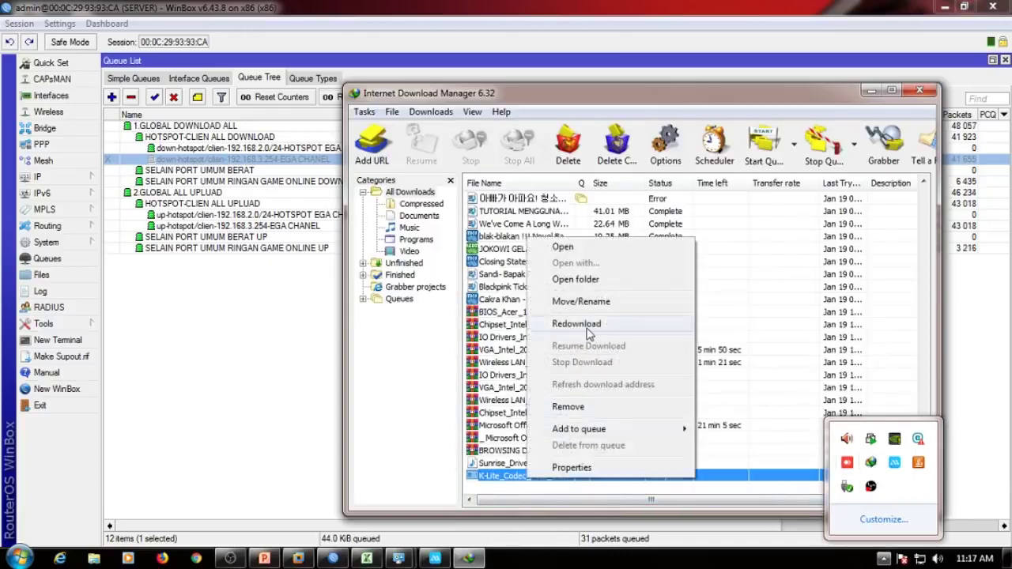
pyautogui.click(577, 324)
# Step: Check the mirrored game during the K-Lite Codec Pack download, then pause the download
pyautogui.click(435, 558)
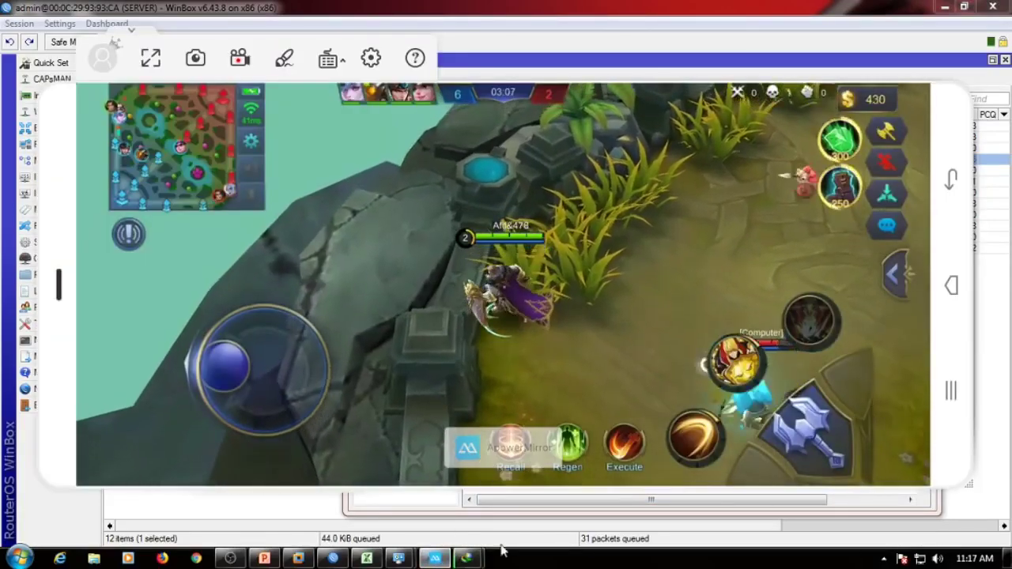
pyautogui.moveTo(498, 558)
pyautogui.click(545, 475)
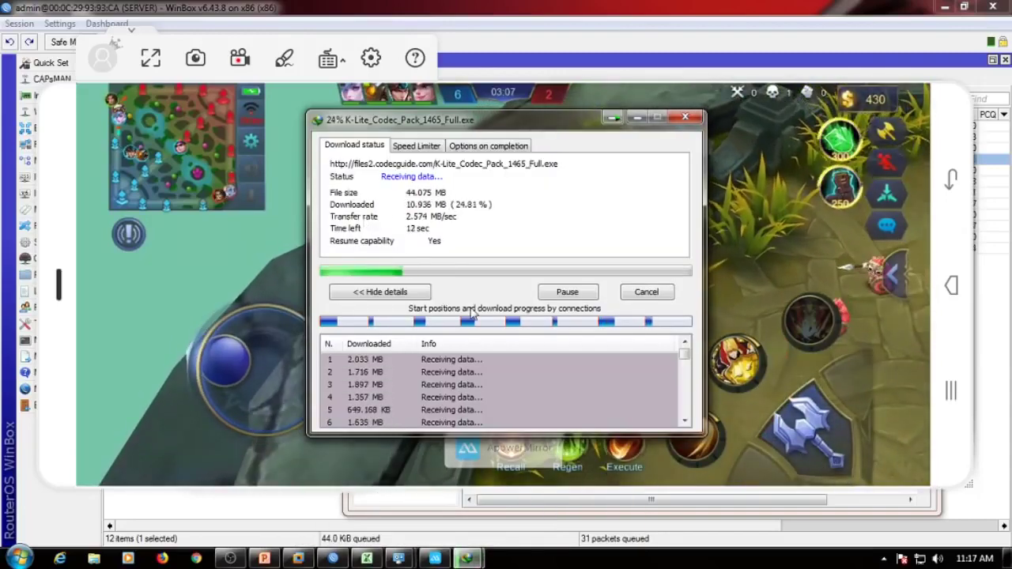
pyautogui.click(567, 292)
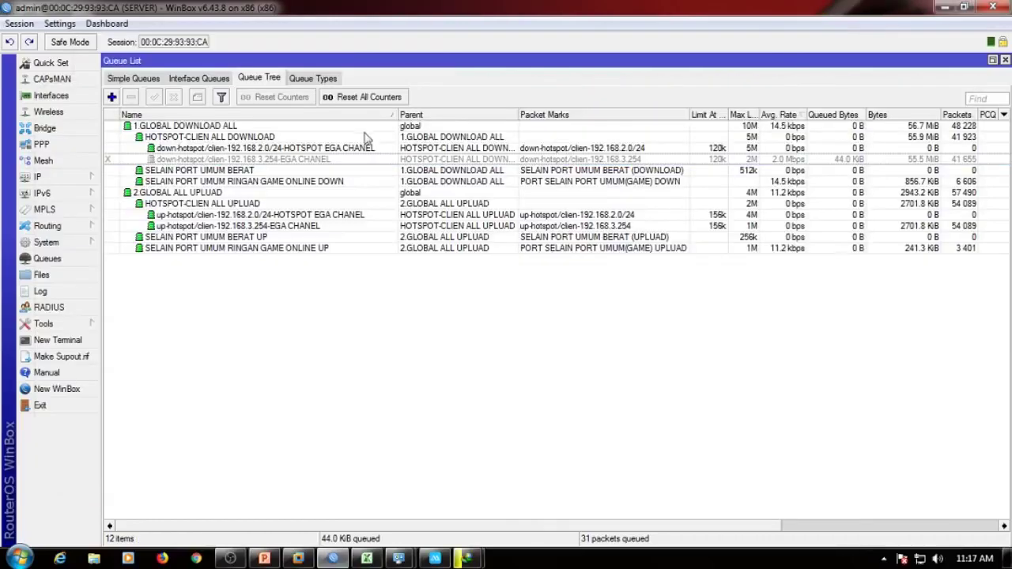
# Step: Enable the down-hotspot/clien-192.168.3.254-EGA CHANEL queue in the WinBox queue tree
pyautogui.click(301, 159)
pyautogui.rightClick(300, 159)
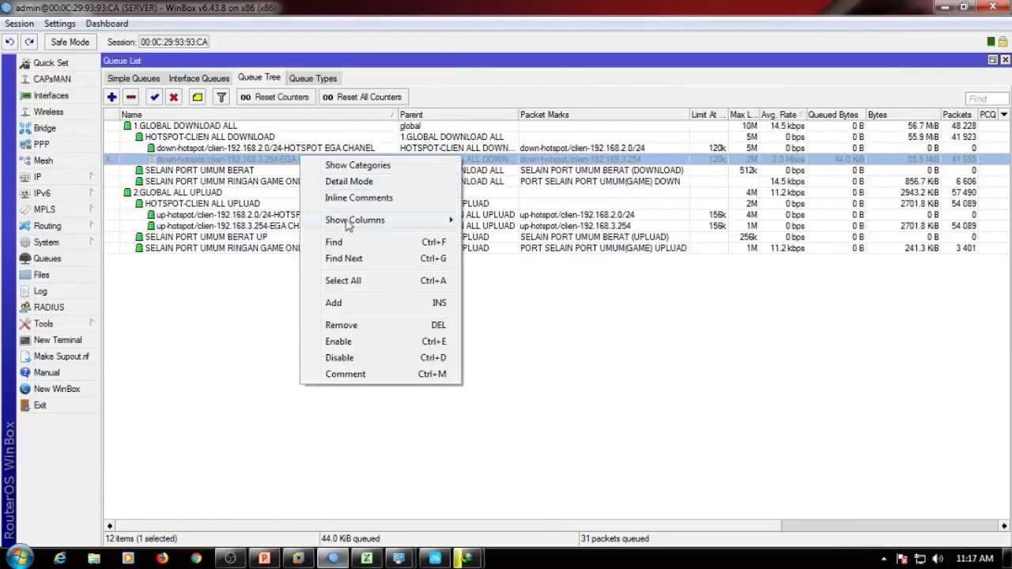
pyautogui.click(356, 341)
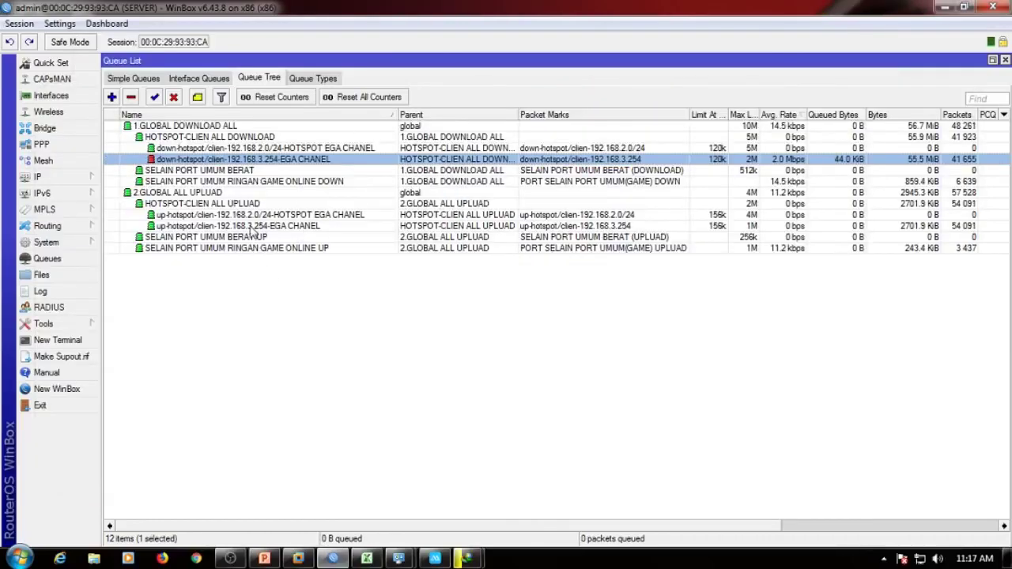
# Step: Resume the K-Lite Codec Pack download beside the mirrored game to check its latency, then pause the download
pyautogui.moveTo(469, 558)
pyautogui.click(566, 454)
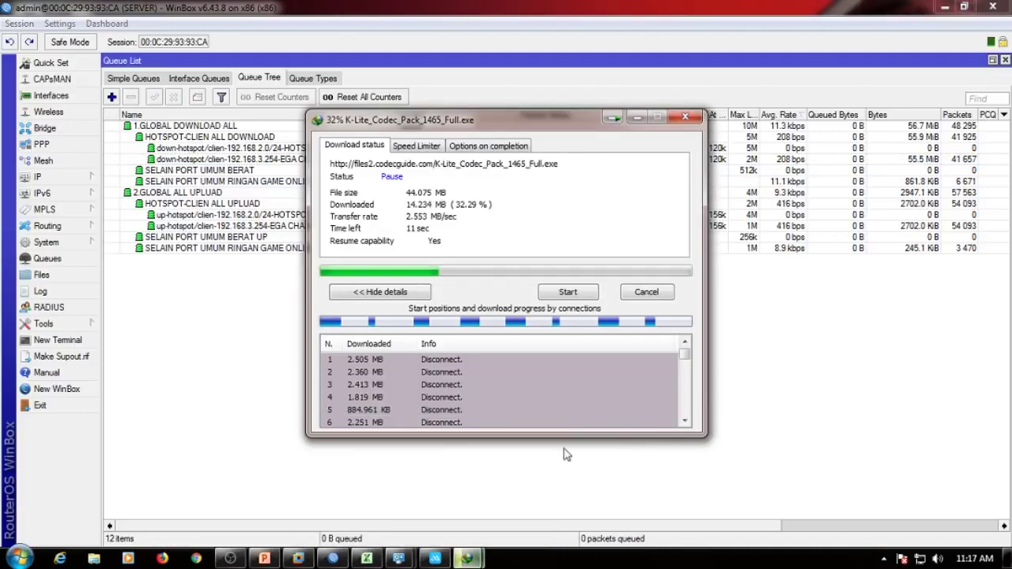
pyautogui.click(435, 558)
pyautogui.moveTo(468, 559)
pyautogui.click(557, 455)
pyautogui.click(555, 295)
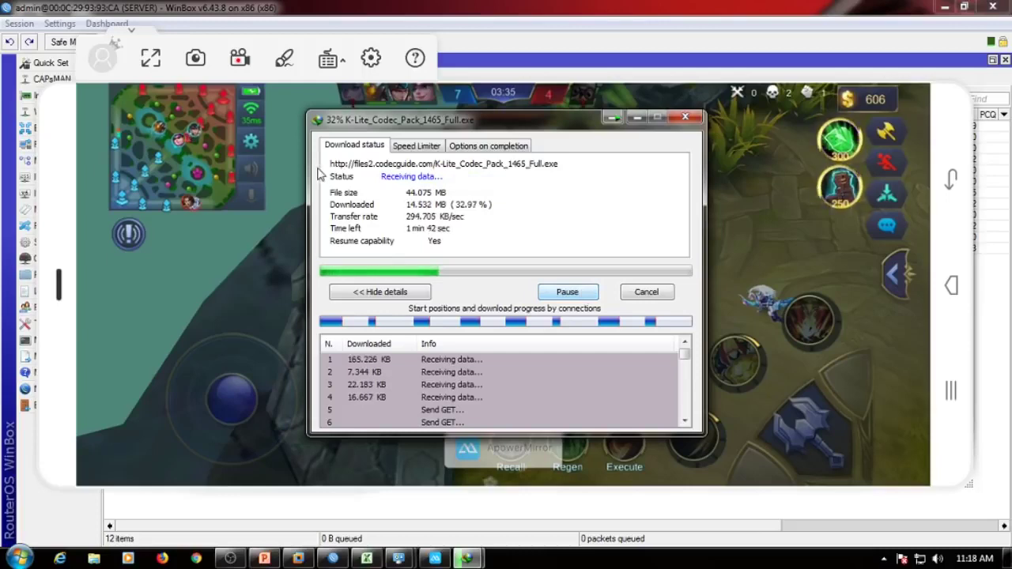
pyautogui.moveTo(486, 134); pyautogui.dragTo(569, 182)
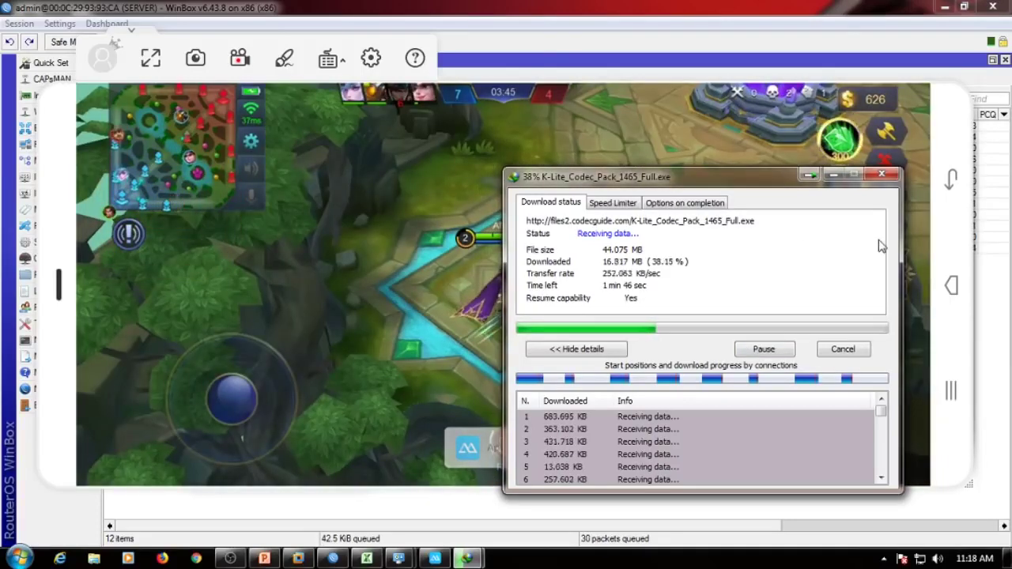
pyautogui.click(759, 350)
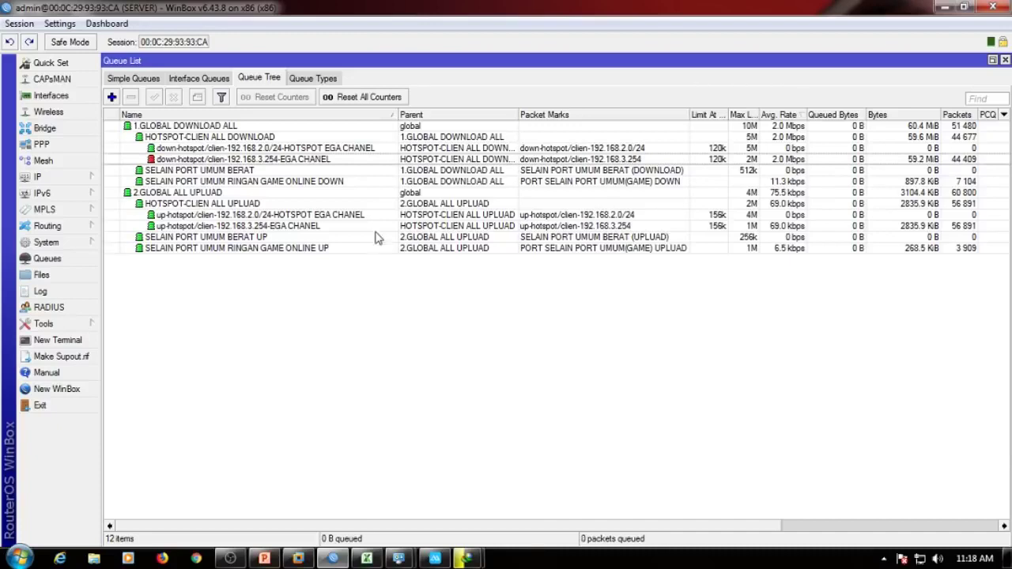
# Step: Disable all entries in the WinBox queue tree
pyautogui.click(697, 163)
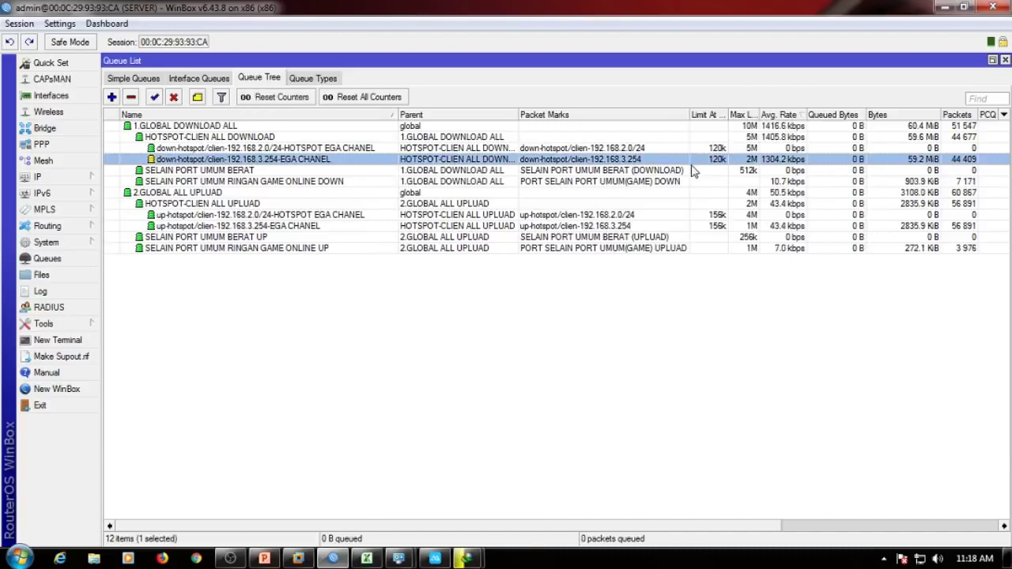
pyautogui.hotkey('ctrl', 'a')
pyautogui.hotkey('ctrl', 'd')
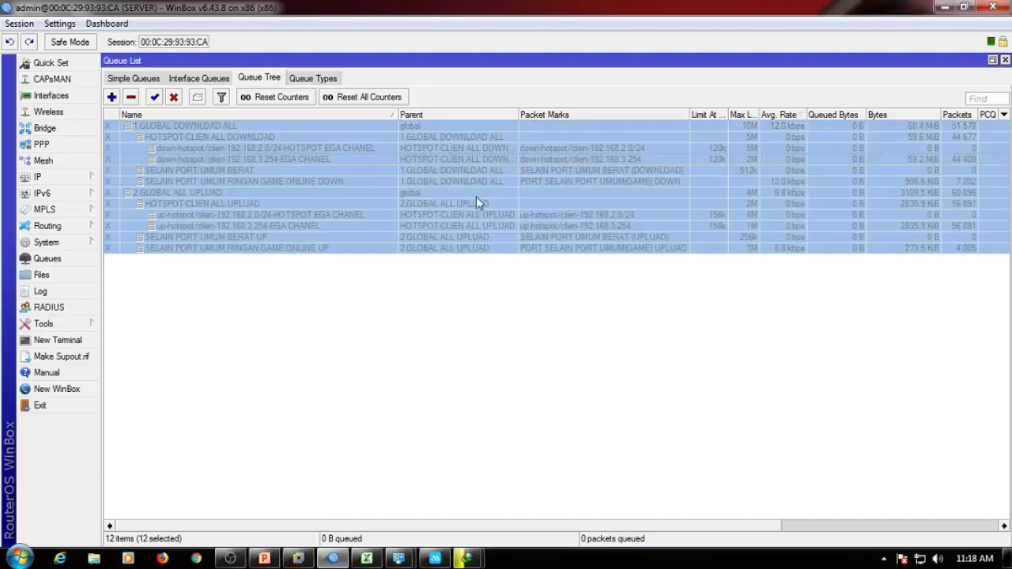
# Step: Rename the simple queue targeting 192.168.3.254 to EGA CHANEL and set its download max limit to 2M
pyautogui.click(134, 78)
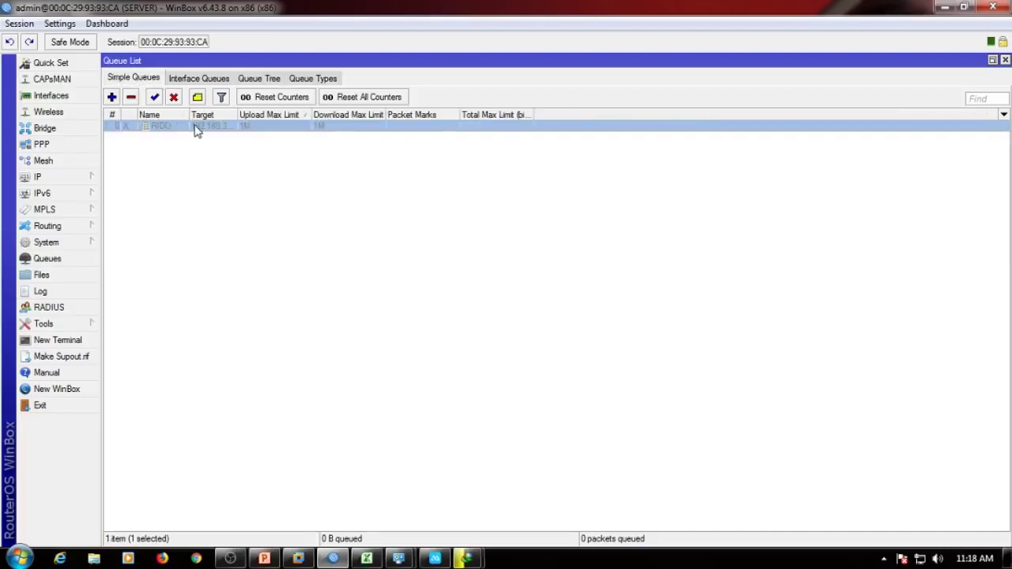
pyautogui.doubleClick(196, 128)
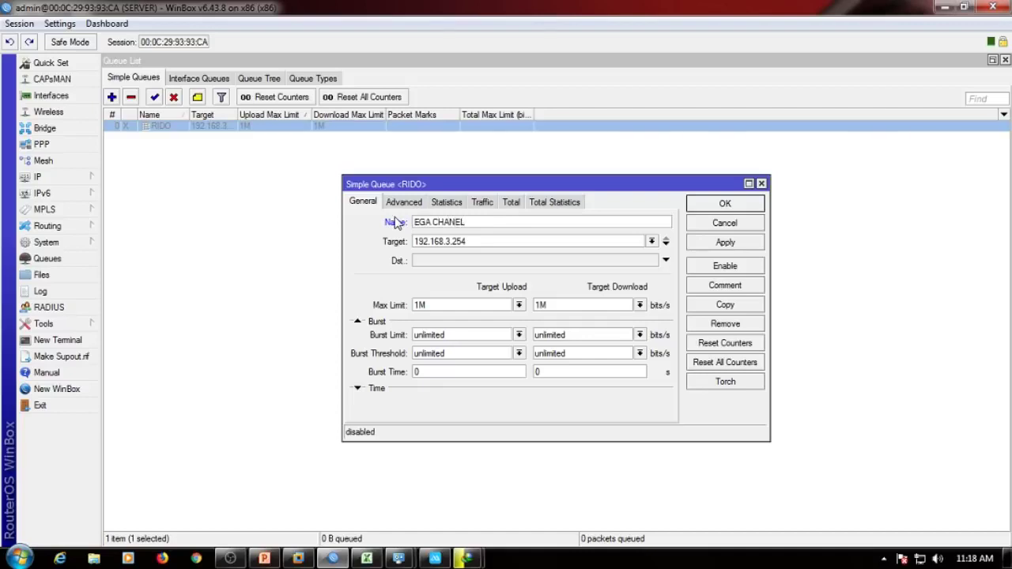
pyautogui.press('Return')
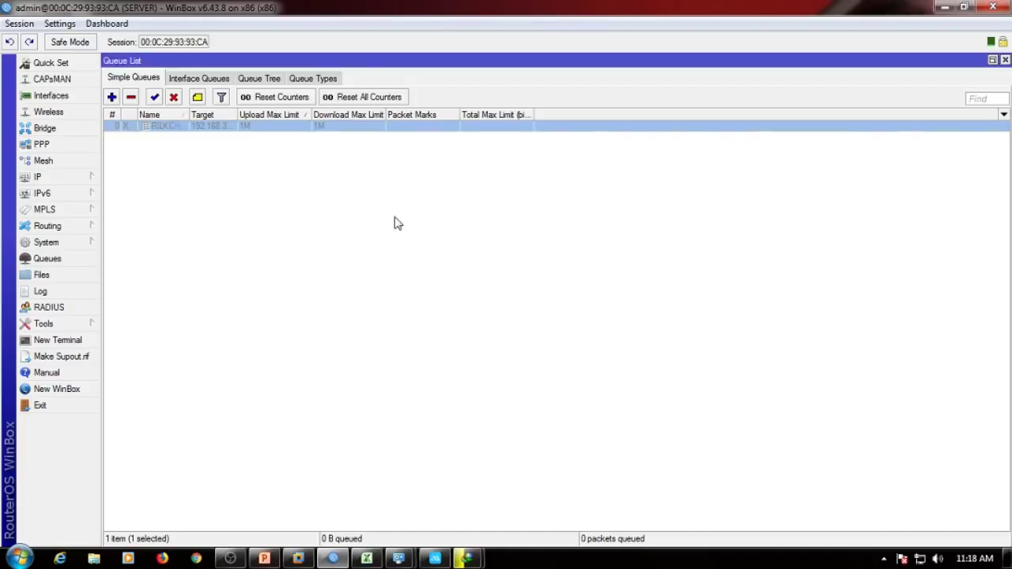
pyautogui.doubleClick(270, 127)
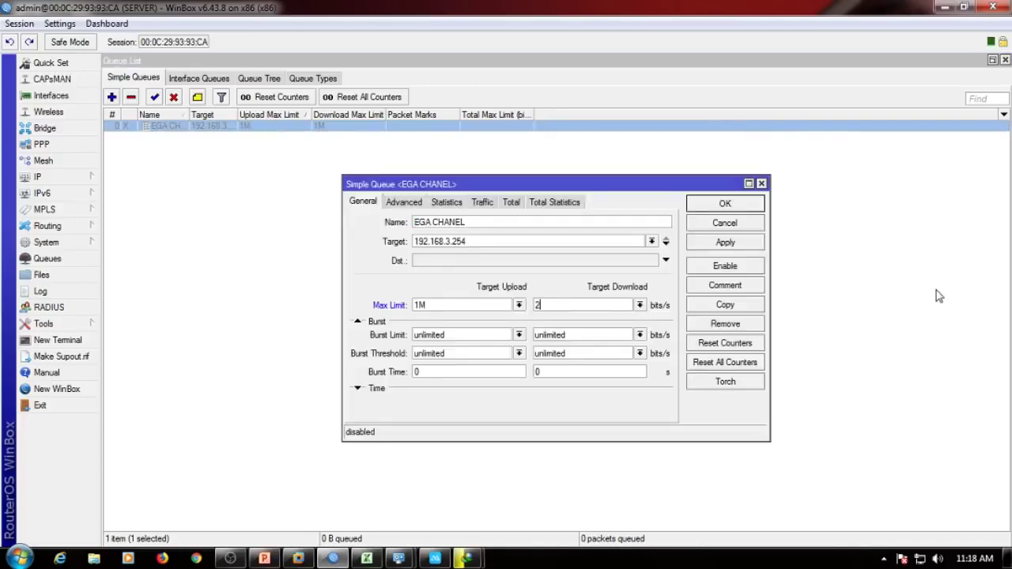
pyautogui.press('Return')
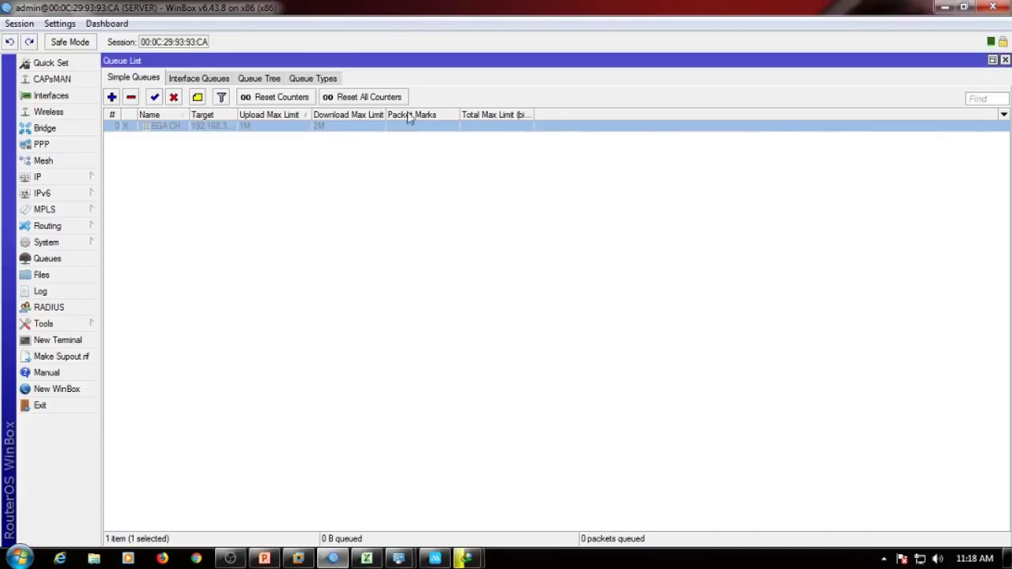
# Step: Check the queue tree entries, then enable the EGA CHANEL simple queue
pyautogui.click(265, 81)
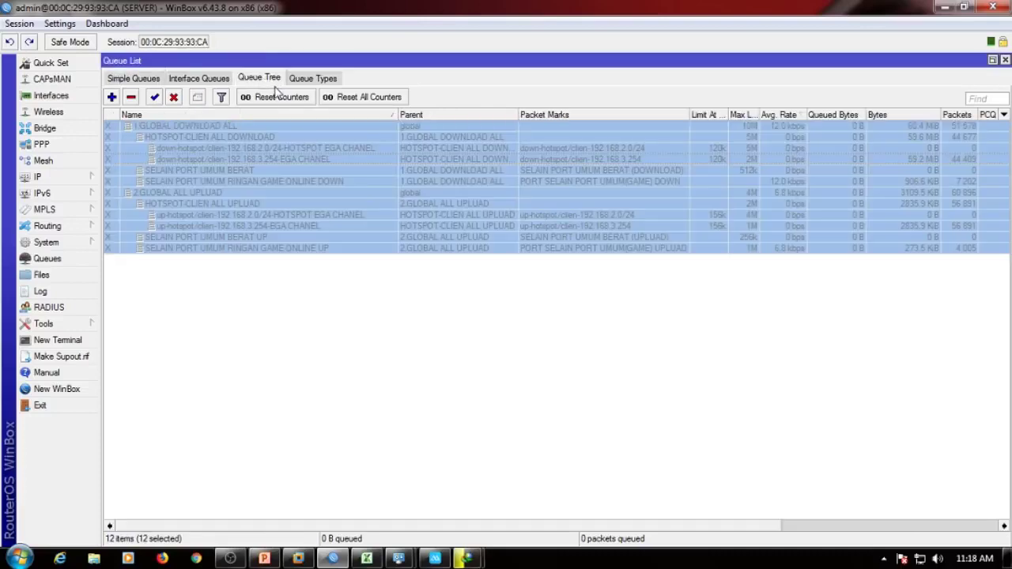
pyautogui.click(134, 79)
pyautogui.rightClick(200, 134)
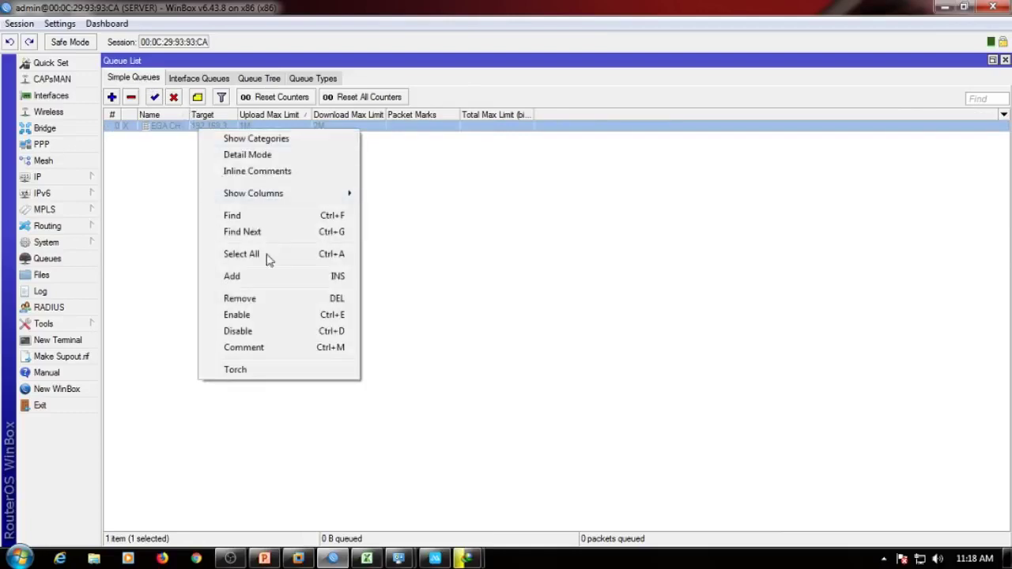
pyautogui.click(273, 316)
# Step: Position the mirrored game below the simple queue list, then run the K-Lite download briefly and pause it
pyautogui.moveTo(466, 560)
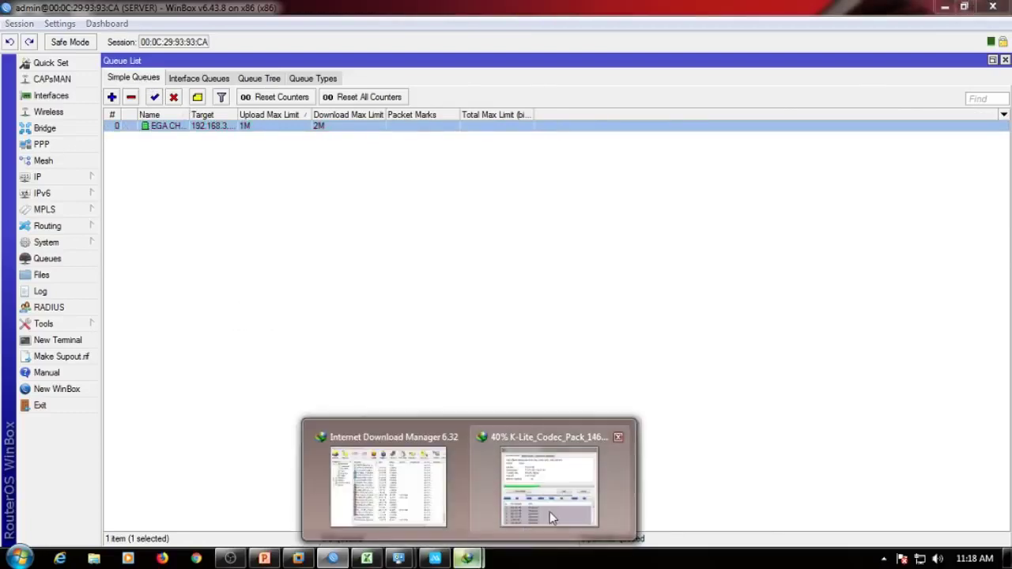
pyautogui.click(435, 559)
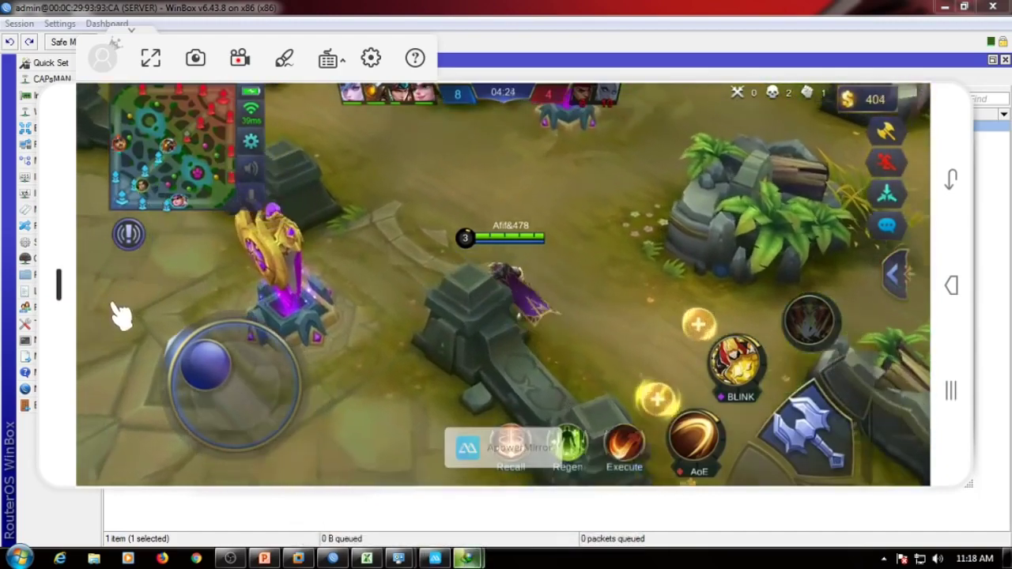
pyautogui.moveTo(73, 383); pyautogui.dragTo(71, 498)
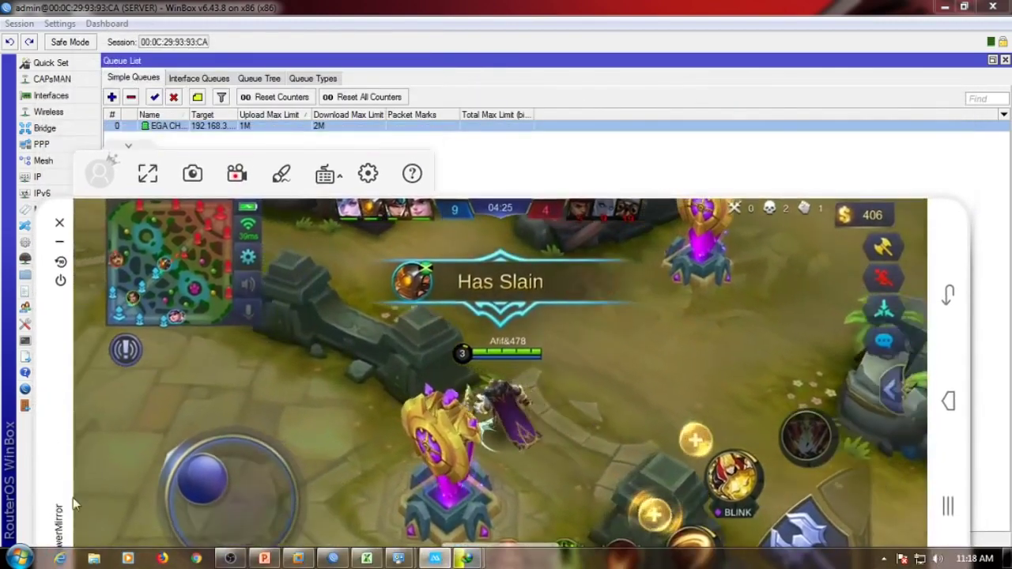
pyautogui.moveTo(467, 558)
pyautogui.click(553, 482)
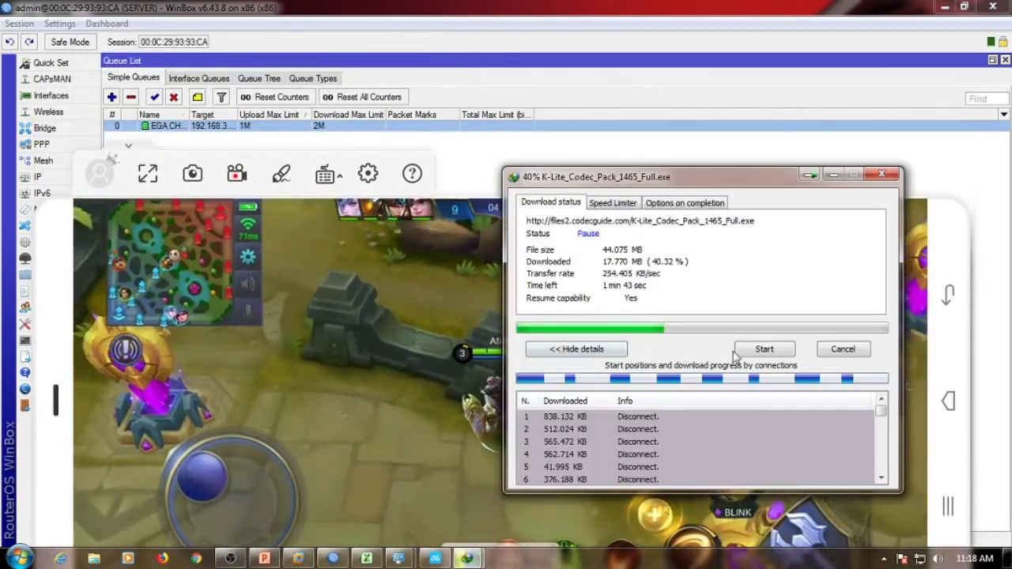
pyautogui.click(788, 352)
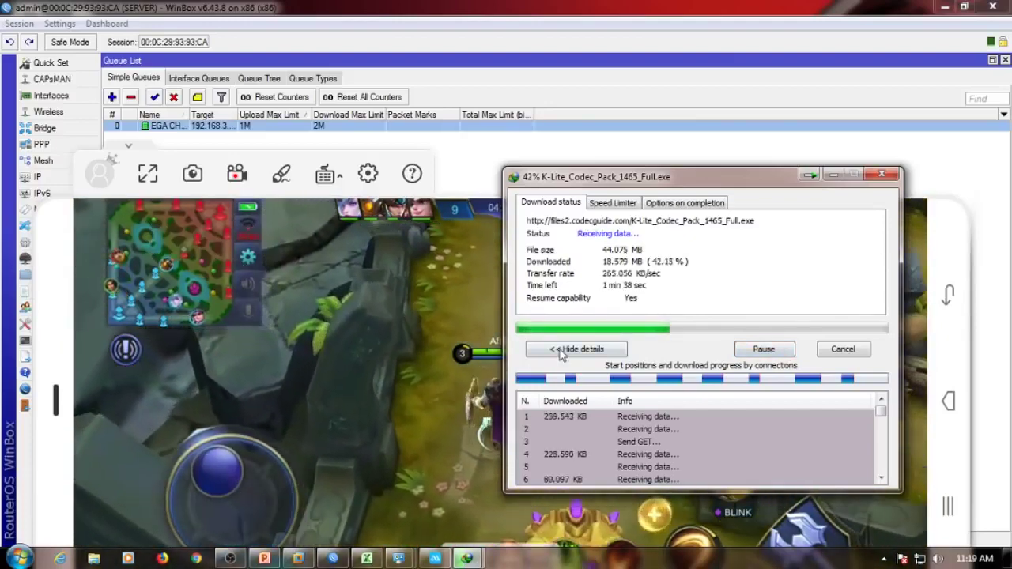
pyautogui.click(765, 350)
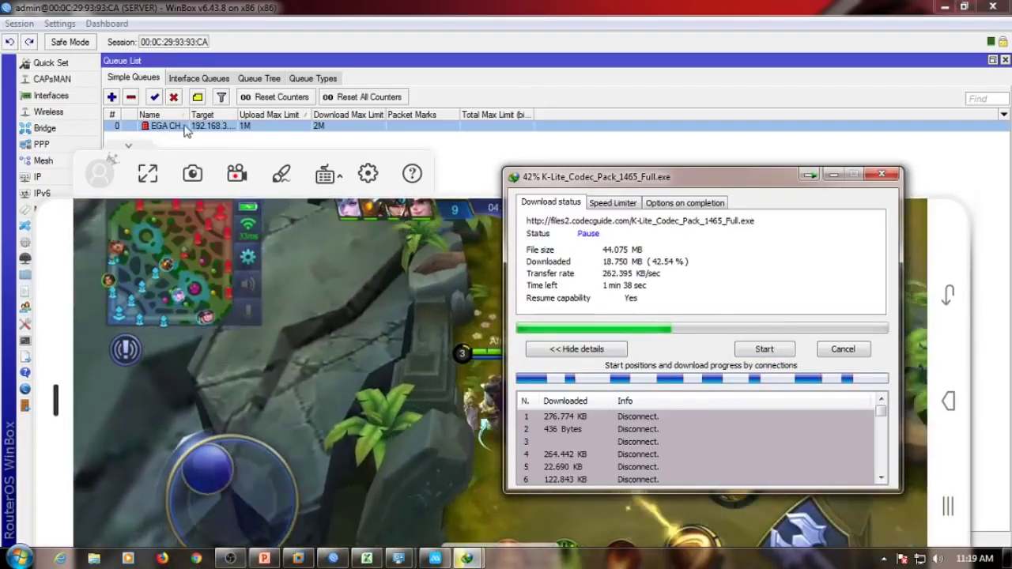
# Step: Widen the simple queue's Target column, then repeat the K-Lite download test with the mirrored game showing
pyautogui.moveTo(237, 114); pyautogui.dragTo(286, 117)
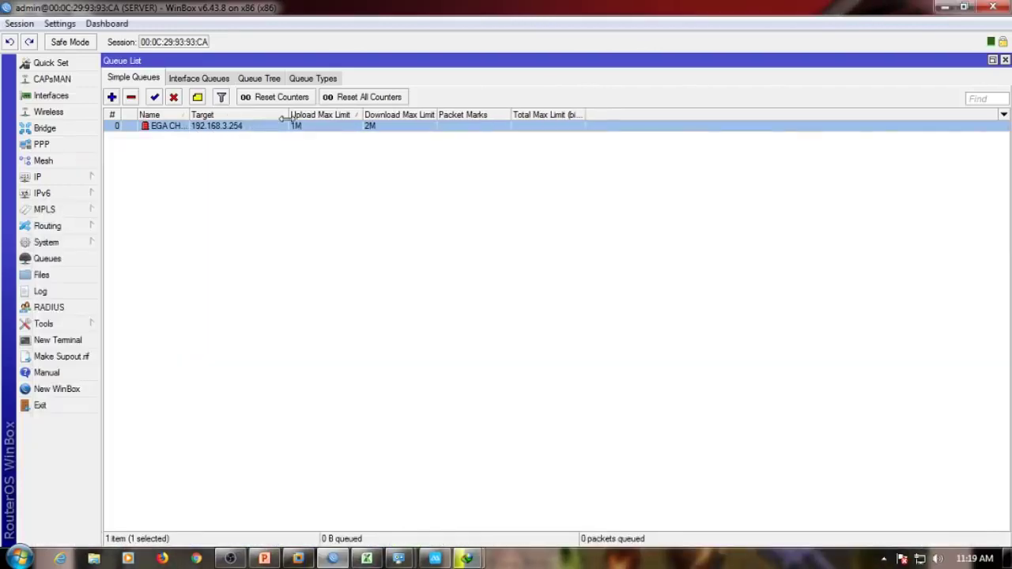
pyautogui.click(435, 559)
pyautogui.click(467, 559)
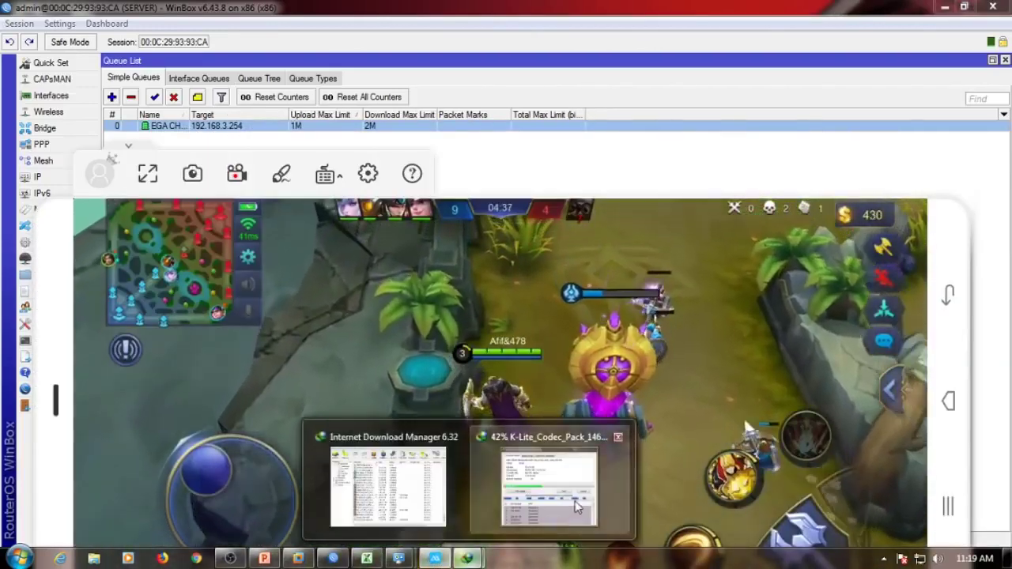
pyautogui.click(576, 504)
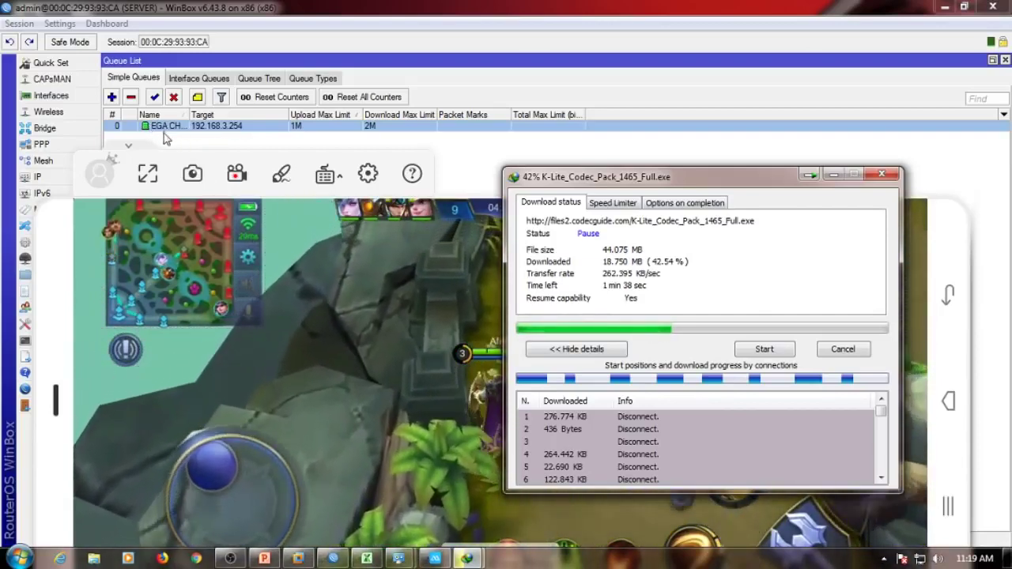
pyautogui.click(760, 351)
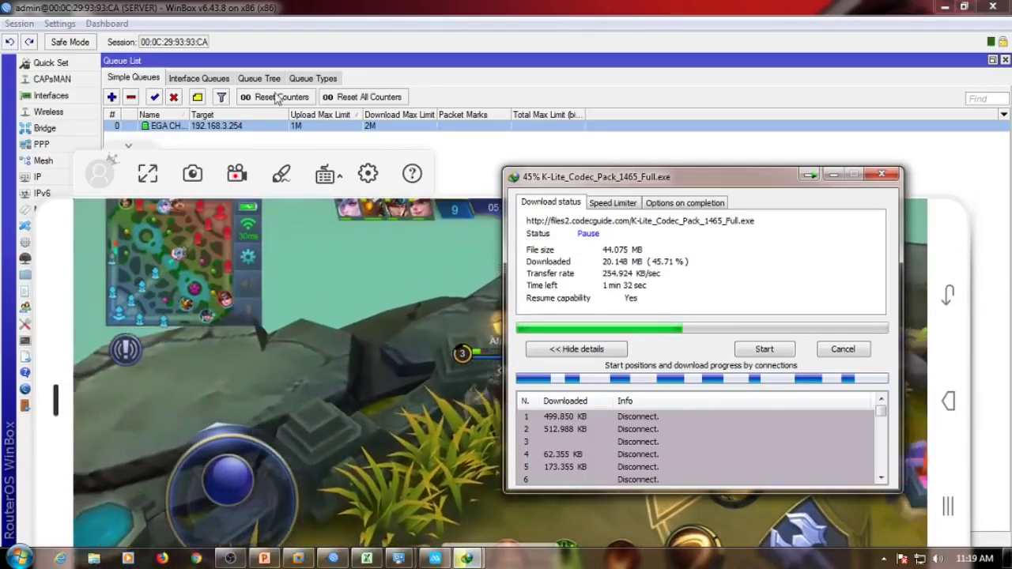
# Step: Return to the queue tree and enable all of its entries
pyautogui.rightClick(218, 126)
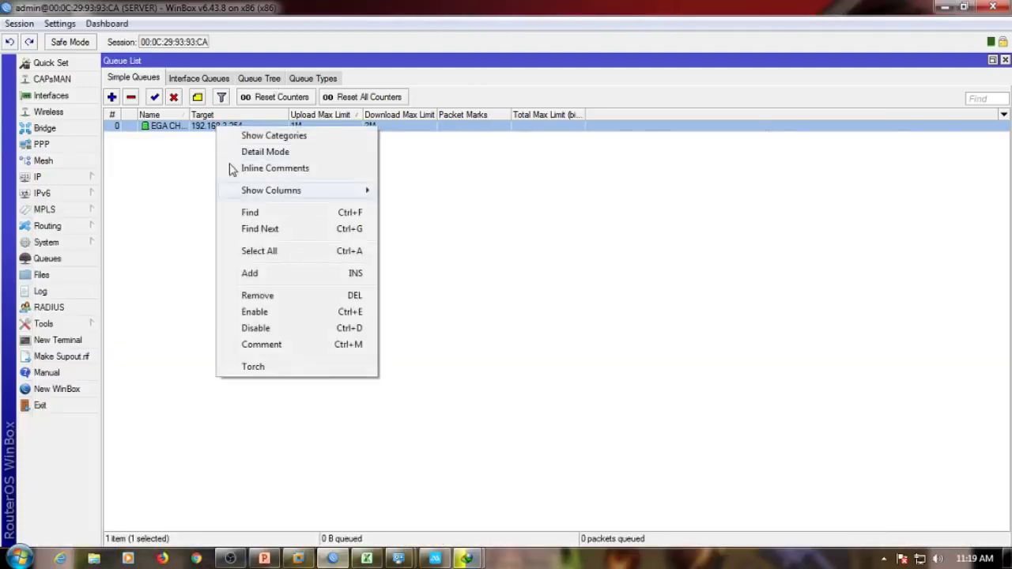
pyautogui.click(259, 78)
pyautogui.rightClick(289, 166)
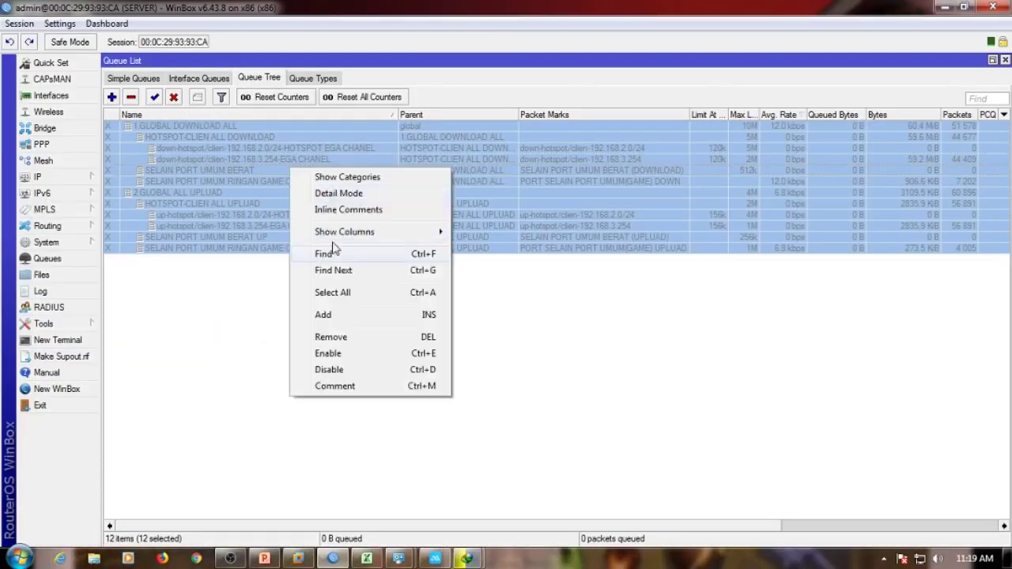
pyautogui.click(359, 349)
# Step: Resume the K-Lite download and arrange the mirrored game below the queue tree to compare latency and traffic
pyautogui.moveTo(464, 559)
pyautogui.click(565, 490)
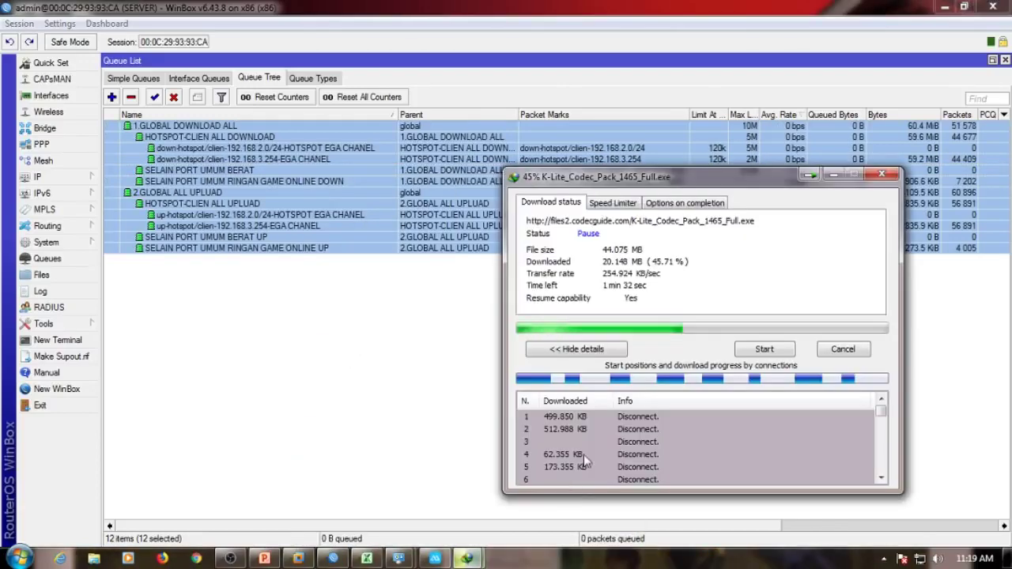
pyautogui.click(765, 352)
pyautogui.click(434, 558)
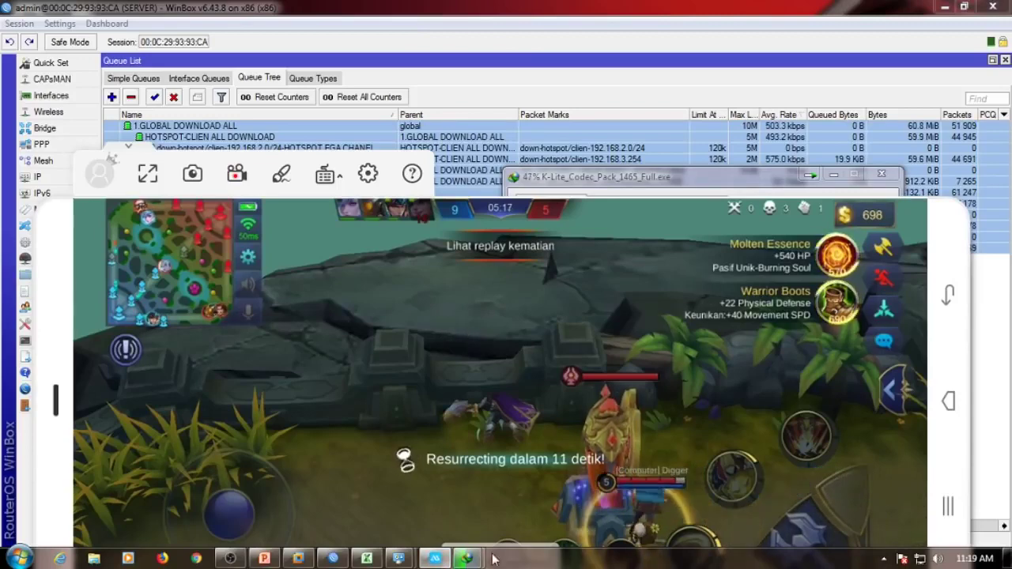
pyautogui.moveTo(491, 558)
pyautogui.click(548, 510)
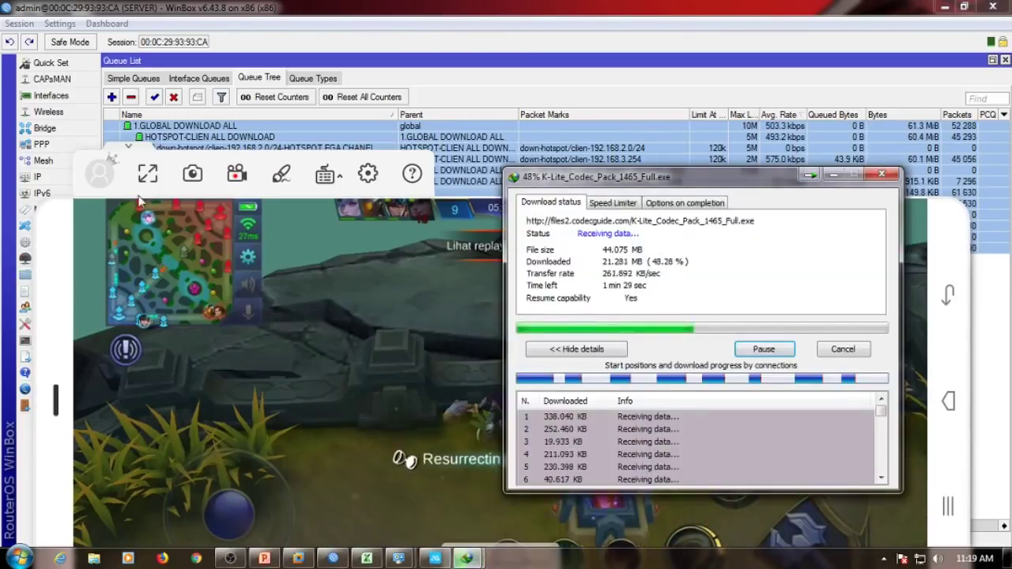
pyautogui.moveTo(64, 331); pyautogui.dragTo(63, 413)
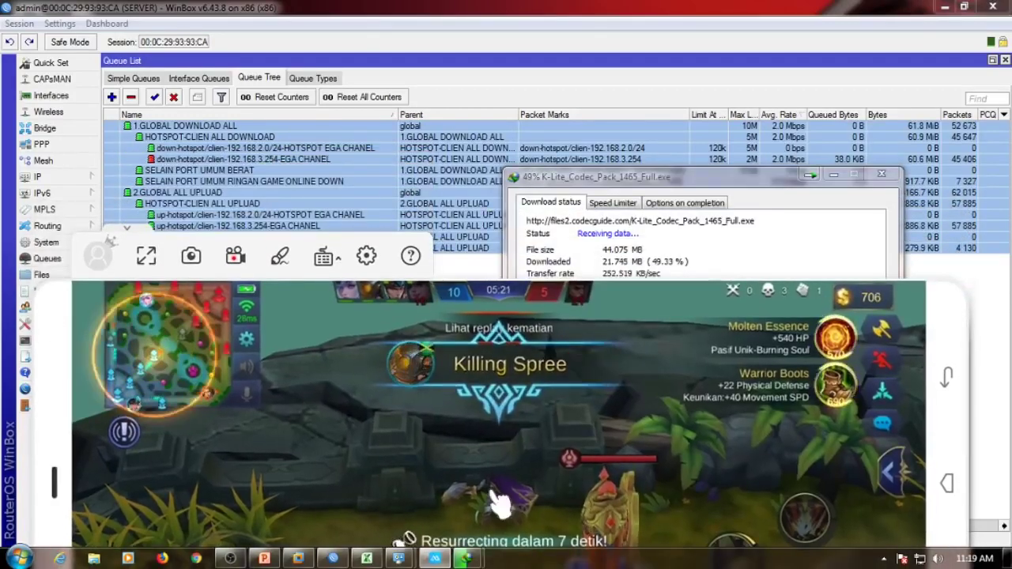
pyautogui.moveTo(467, 558)
pyautogui.click(574, 478)
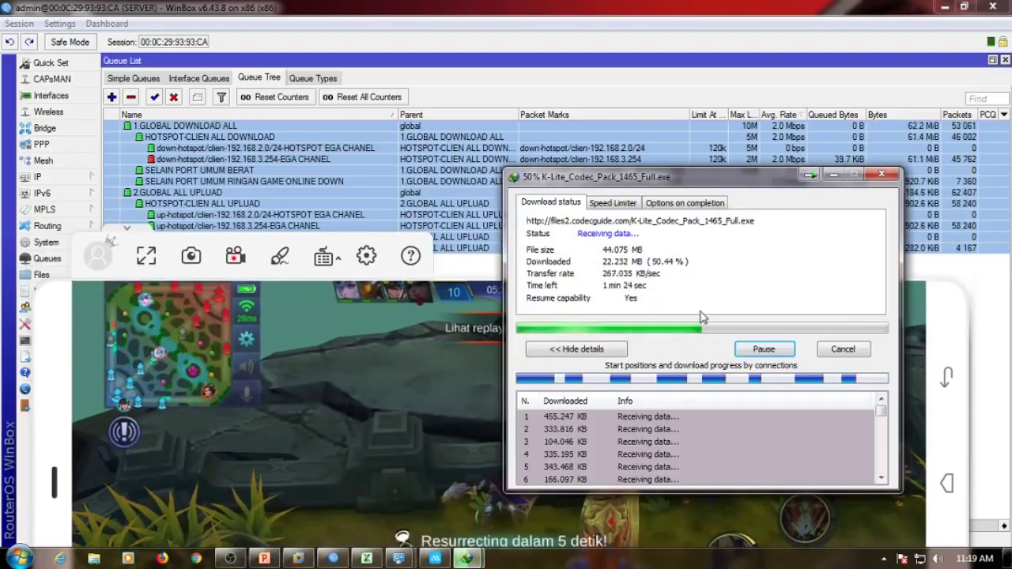
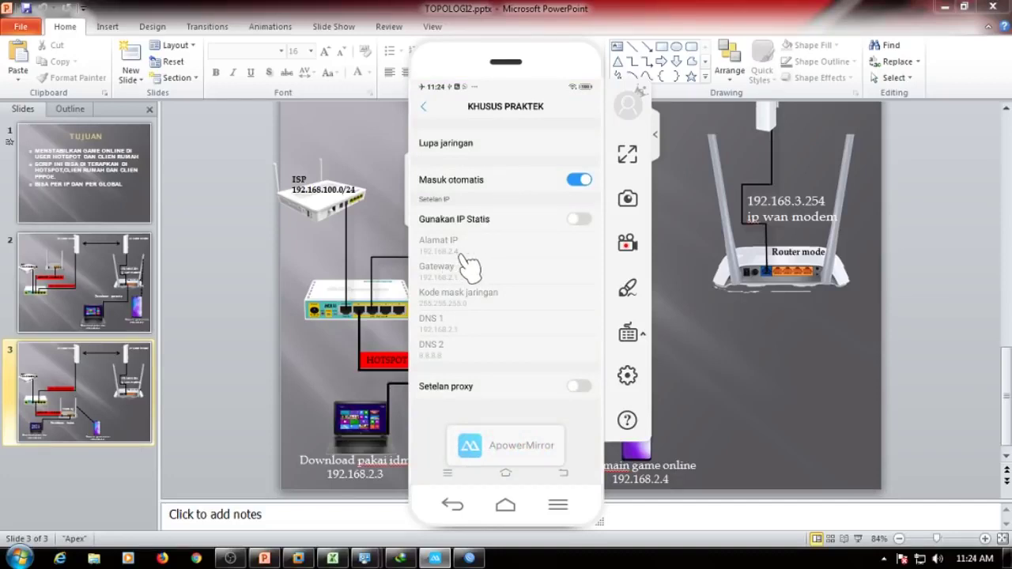
# Step: Open the Local Area Connection's network details to check the laptop's IP address
pyautogui.moveTo(361, 561)
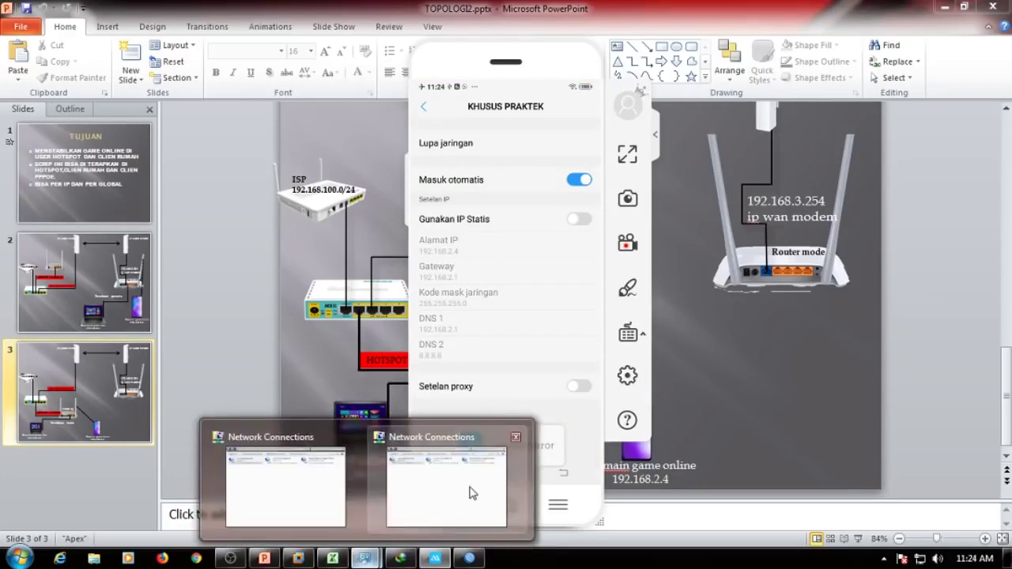
pyautogui.click(463, 498)
pyautogui.doubleClick(350, 171)
pyautogui.click(427, 269)
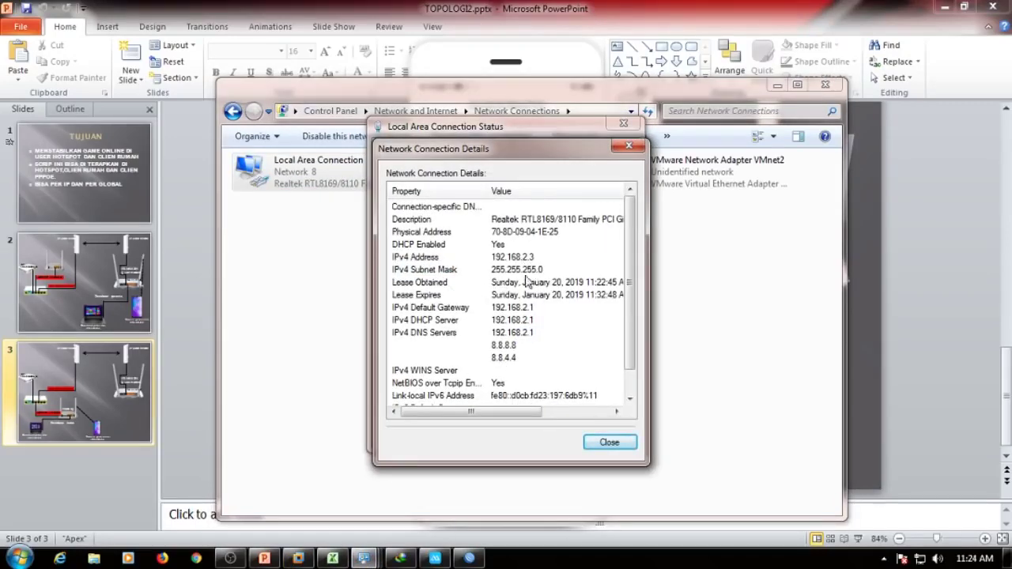
# Step: Compare the laptop's network connection details with the topology slide, then close the details and status dialogs
pyautogui.click(926, 312)
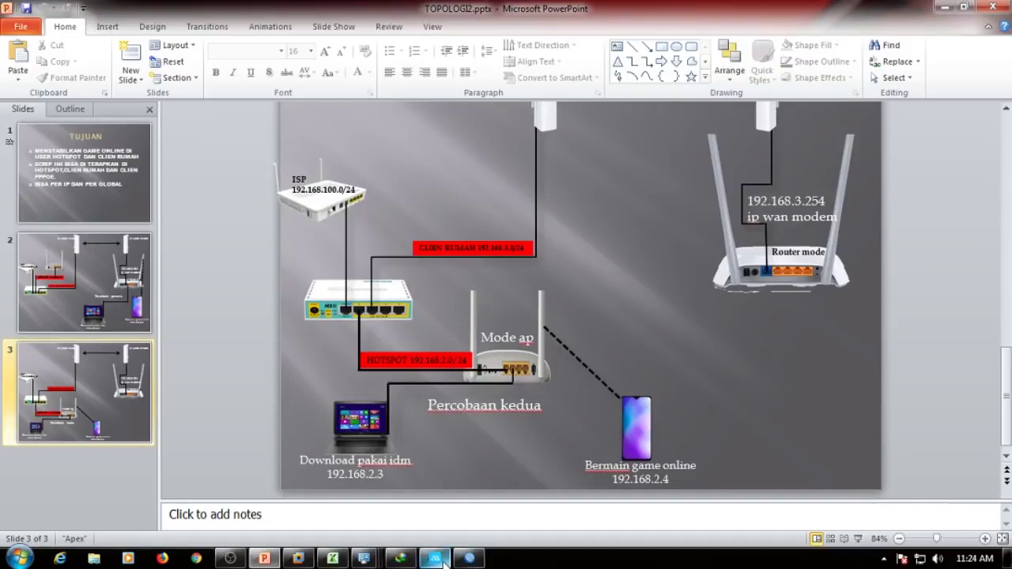
pyautogui.moveTo(364, 560)
pyautogui.click(543, 445)
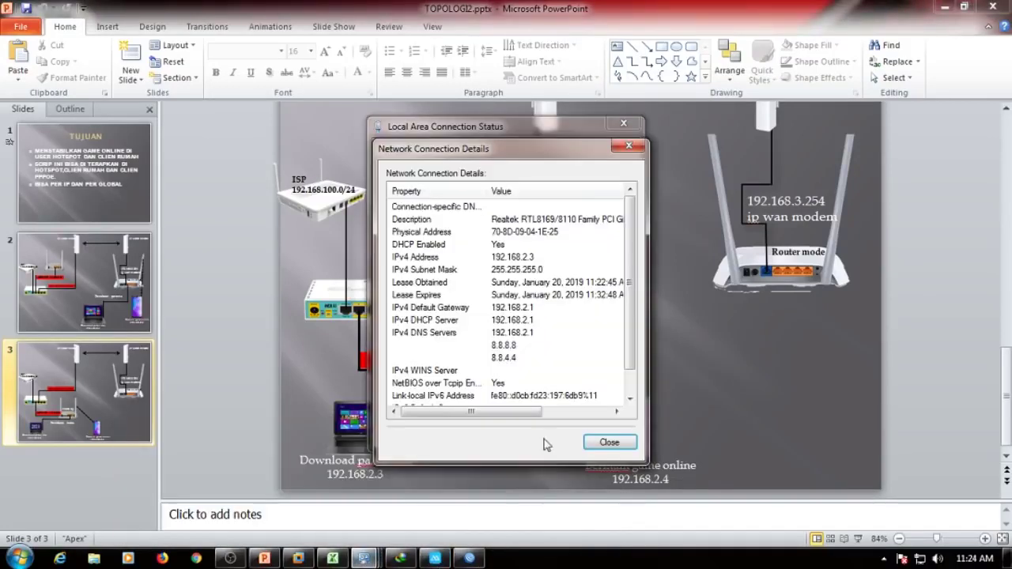
pyautogui.click(610, 442)
pyautogui.click(601, 427)
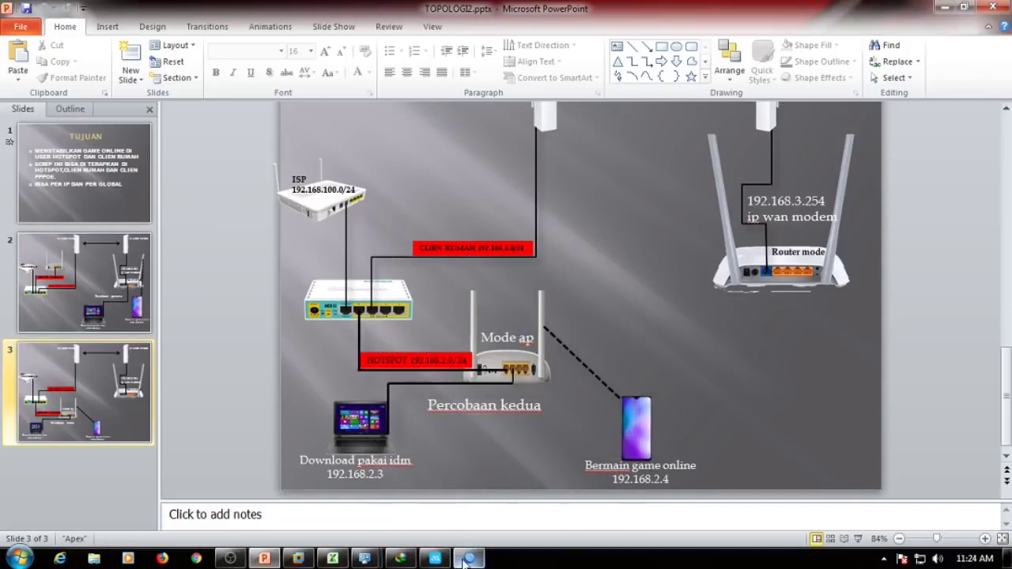
# Step: Switch to WinBox and check the addresses of the pc and hp clients among the active hotspot users
pyautogui.moveTo(466, 561)
pyautogui.click(466, 467)
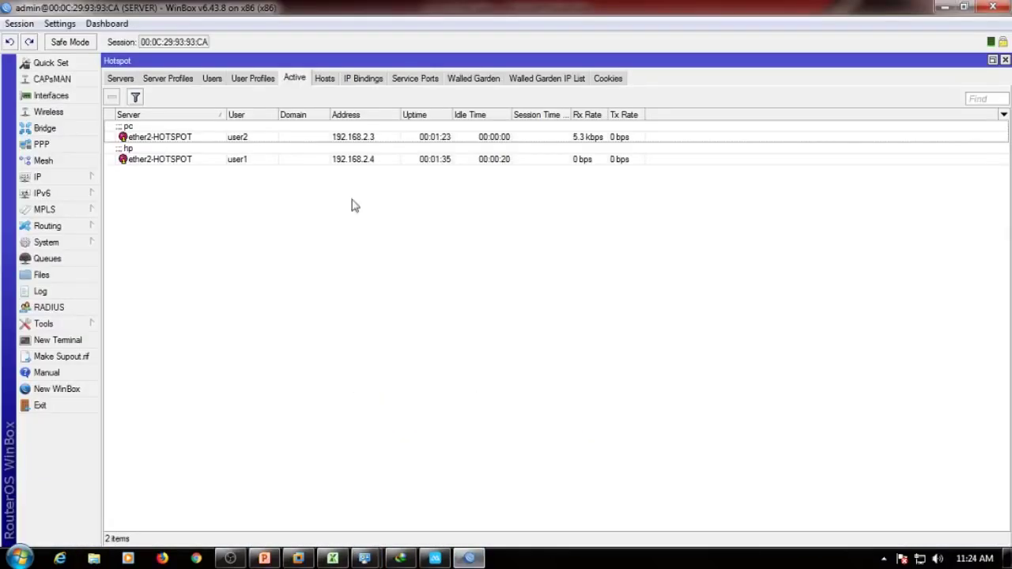
pyautogui.click(211, 141)
pyautogui.click(172, 158)
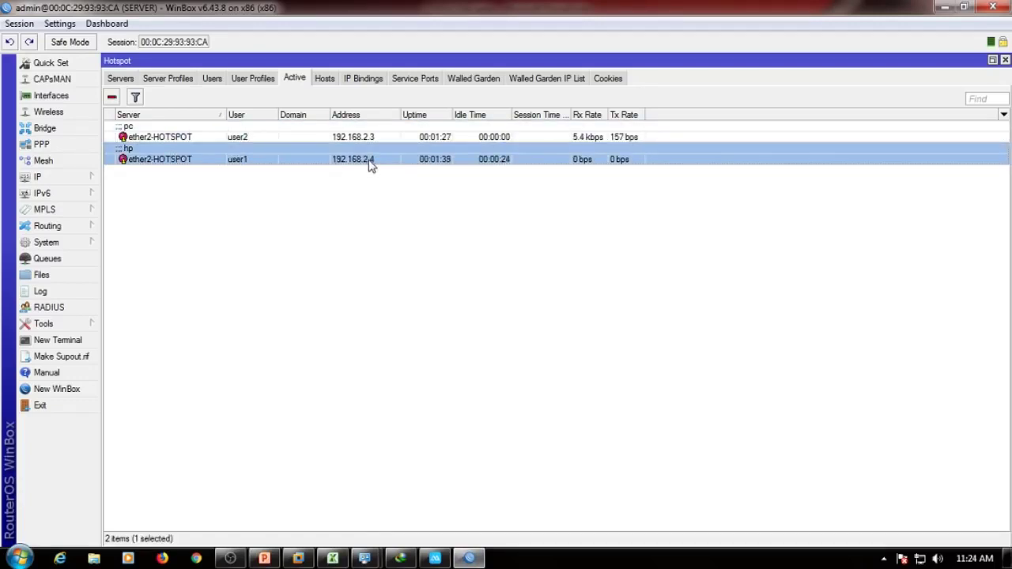
pyautogui.click(195, 136)
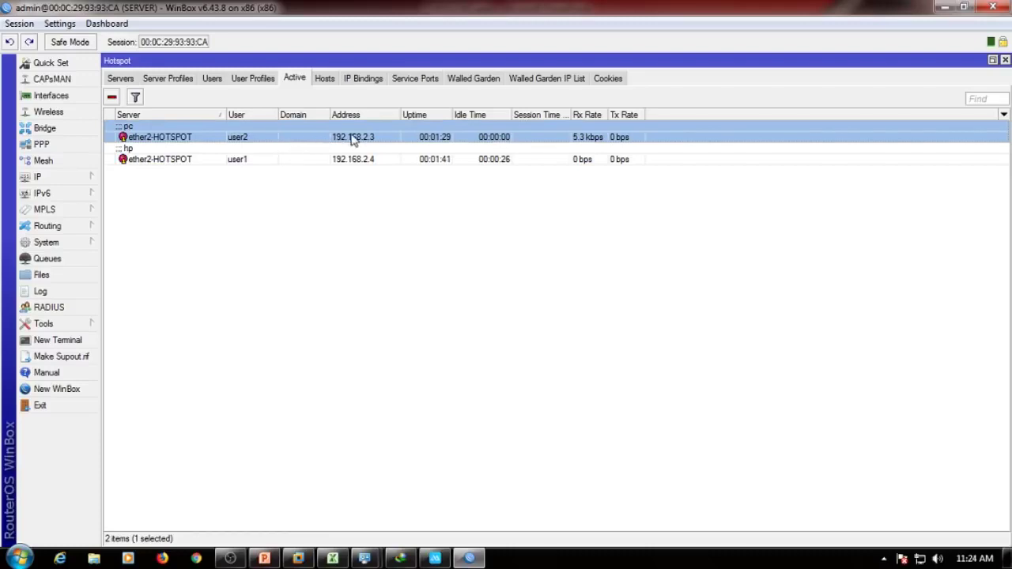
pyautogui.click(466, 264)
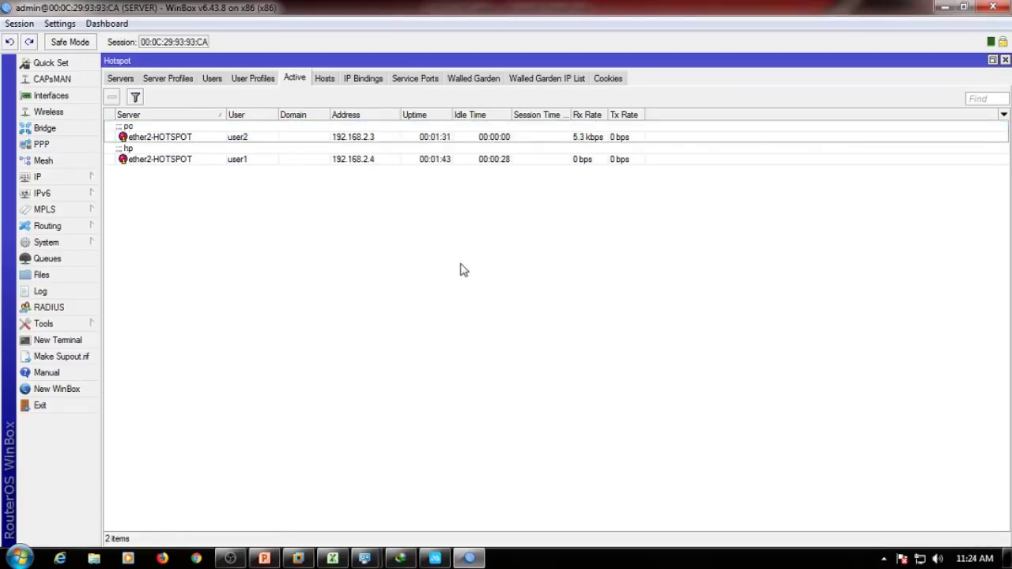
# Step: Review the 192.168.2.0/24 hotspot download and upload entries in the queue tree, then bring up the mirrored phone
pyautogui.click(424, 563)
pyautogui.click(471, 555)
pyautogui.click(47, 258)
pyautogui.click(248, 141)
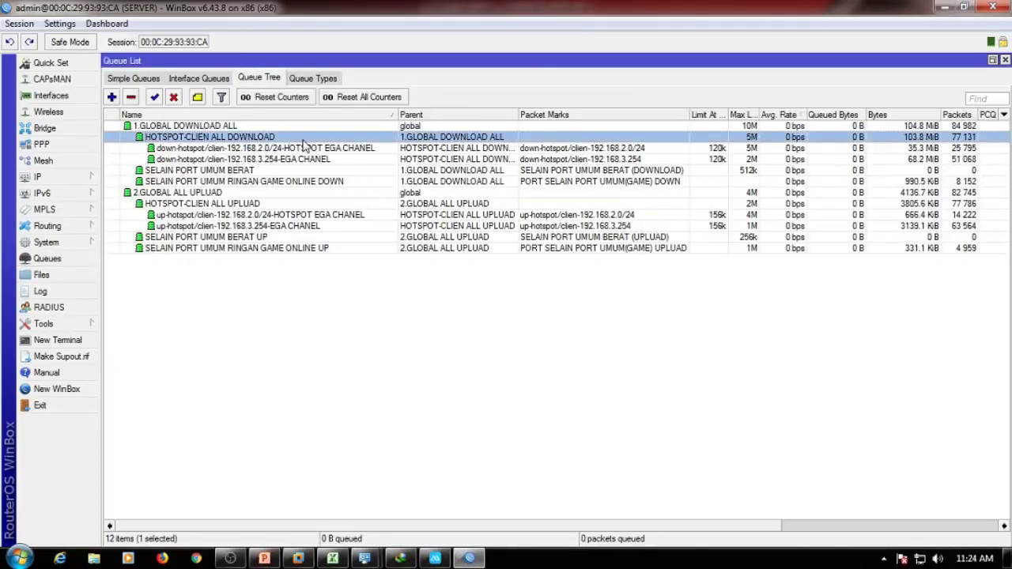
pyautogui.click(309, 148)
pyautogui.click(297, 226)
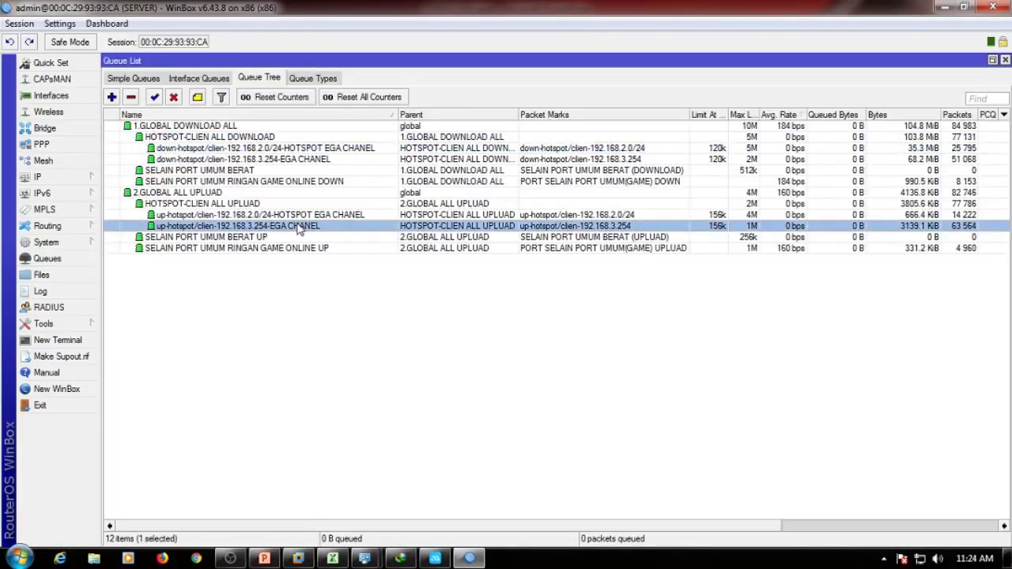
pyautogui.click(354, 216)
pyautogui.click(437, 558)
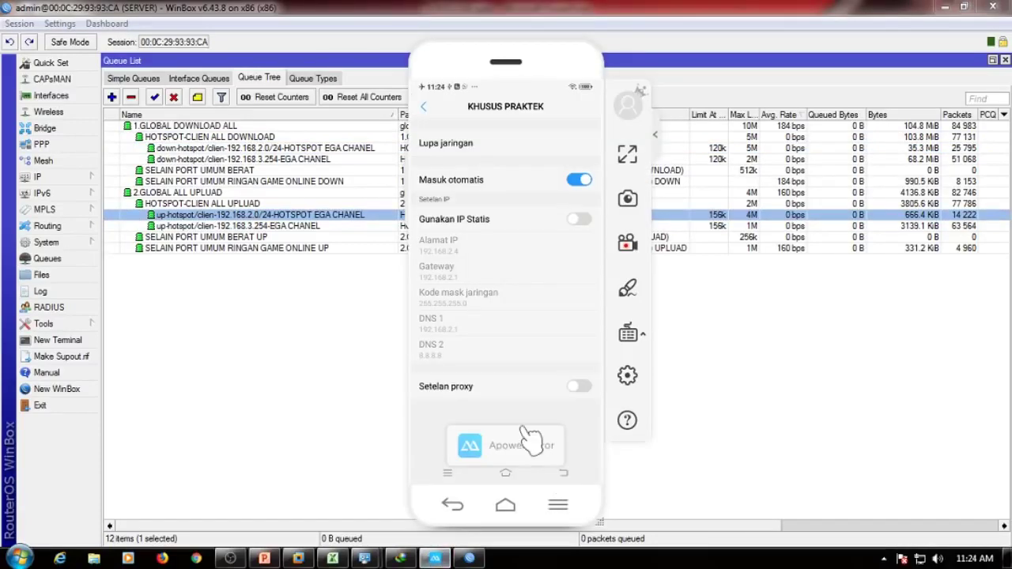
pyautogui.click(524, 475)
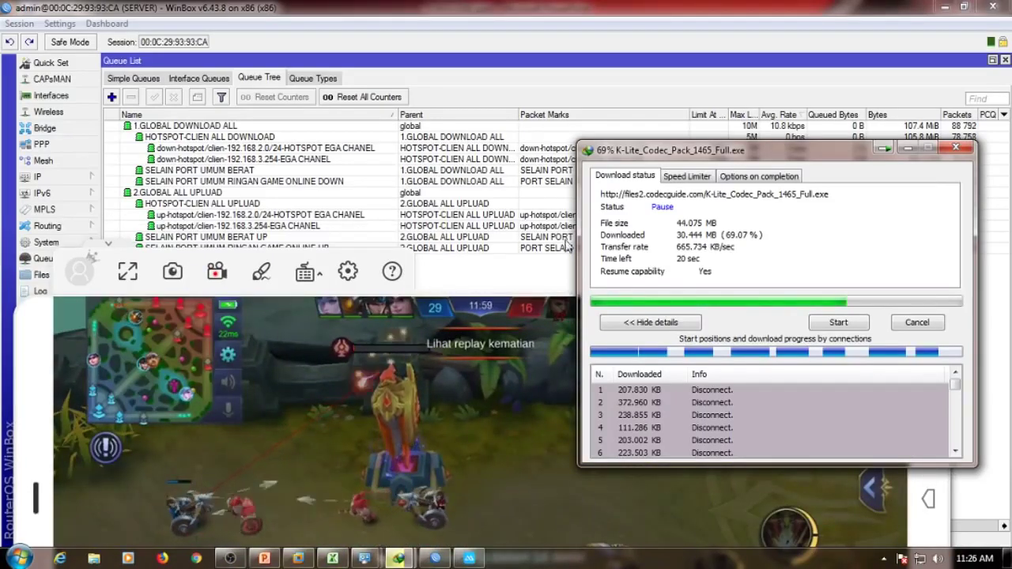
# Step: Check the second test's topology slide, then resume the K-Lite download with the mirrored game showing beside it
pyautogui.click(332, 558)
pyautogui.click(263, 558)
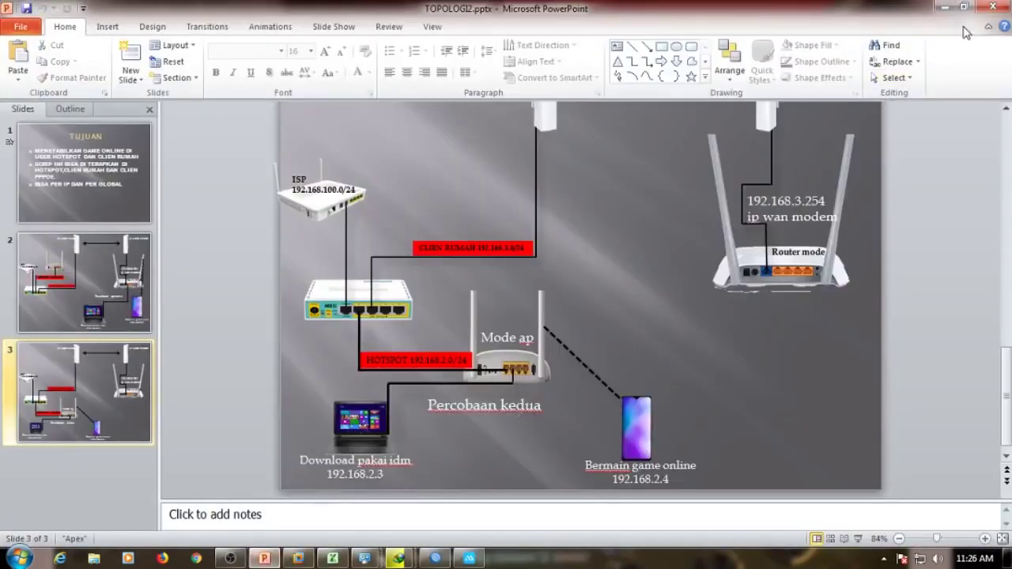
pyautogui.click(943, 6)
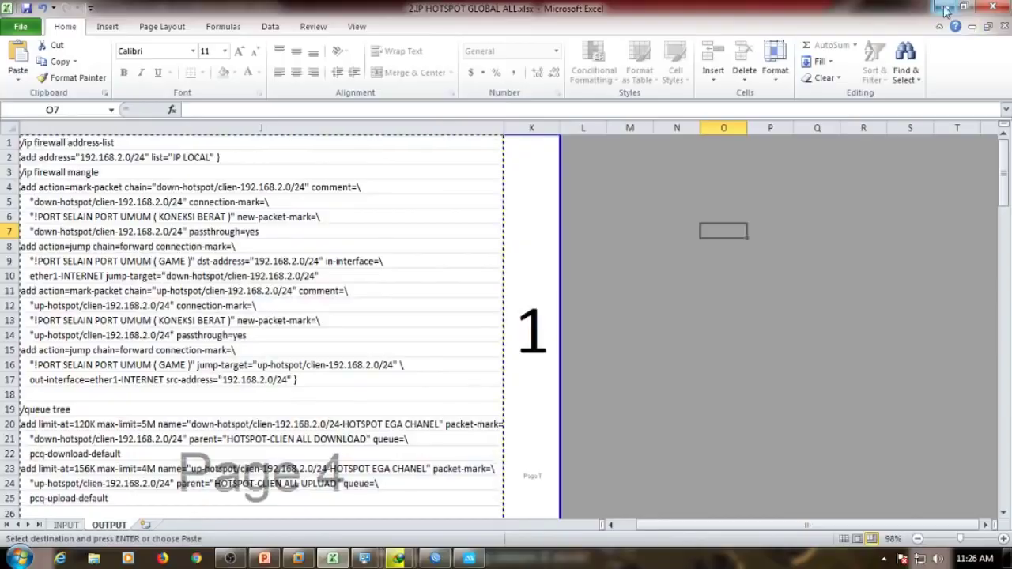
pyautogui.click(945, 8)
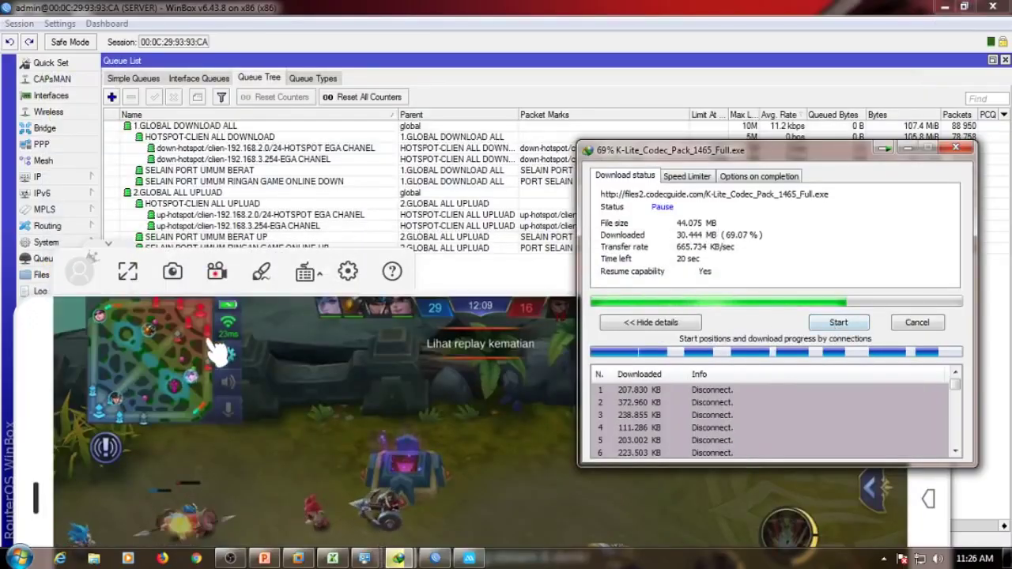
pyautogui.click(836, 323)
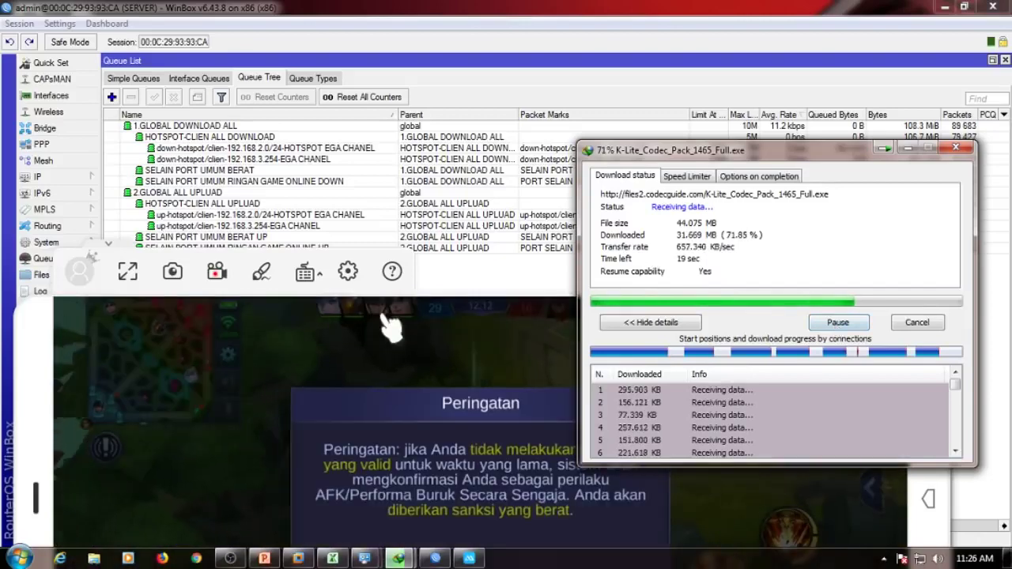
pyautogui.click(388, 324)
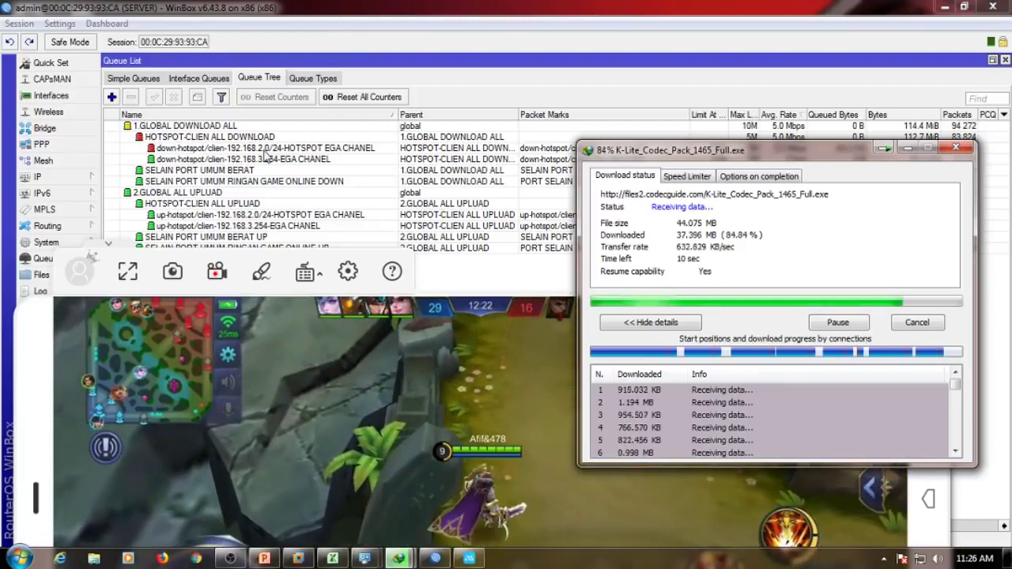
# Step: Disable the down-hotspot/clien-192.168.2.0/24-HOTSPOT EGA CHANEL queue and switch to Internet Download Manager
pyautogui.click(265, 150)
pyautogui.rightClick(266, 151)
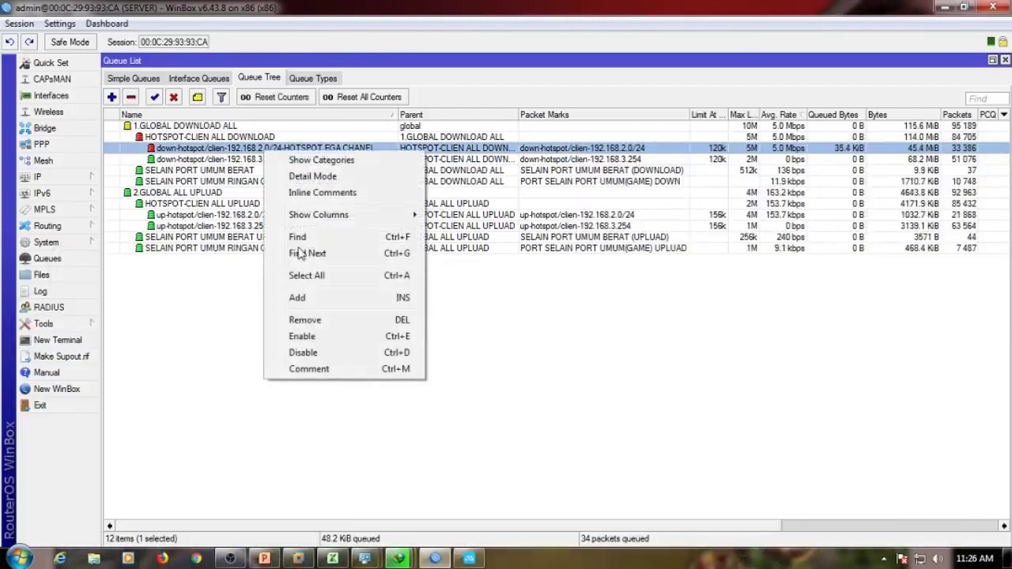
pyautogui.click(308, 353)
pyautogui.click(409, 554)
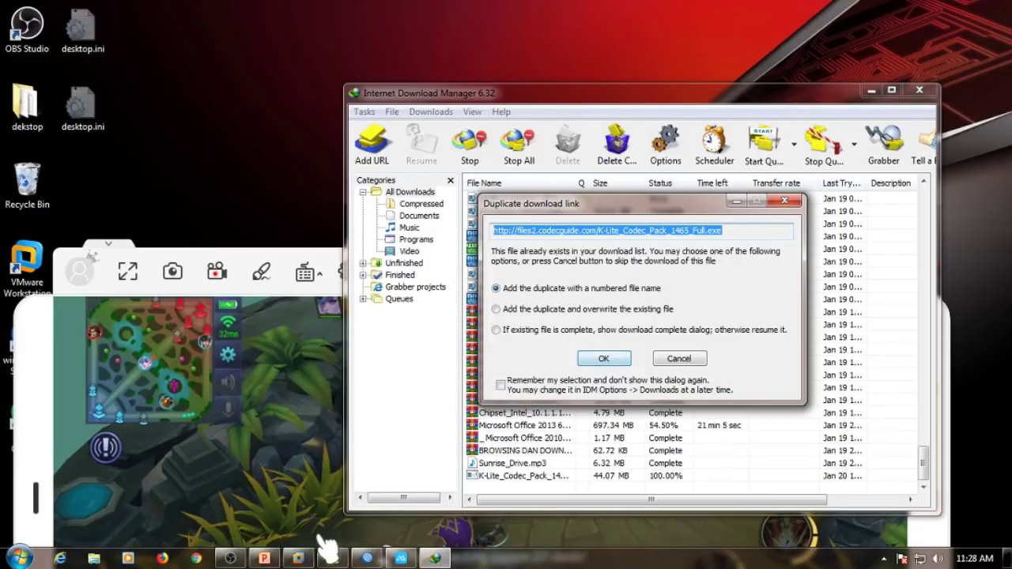
# Step: Download the K-Lite file again as a numbered duplicate, then pause and restart it to compare the game's latency
pyautogui.click(368, 558)
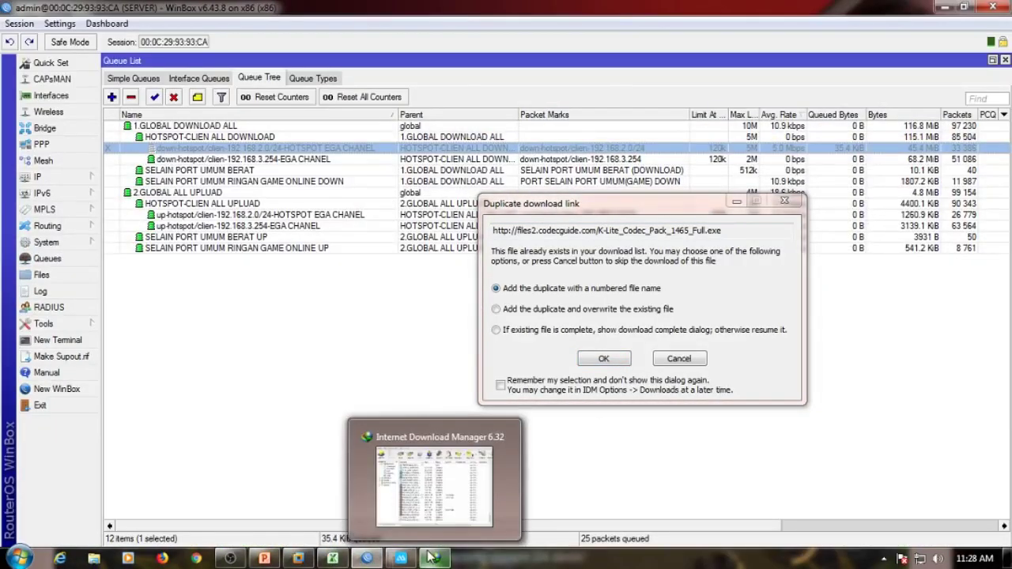
pyautogui.click(401, 558)
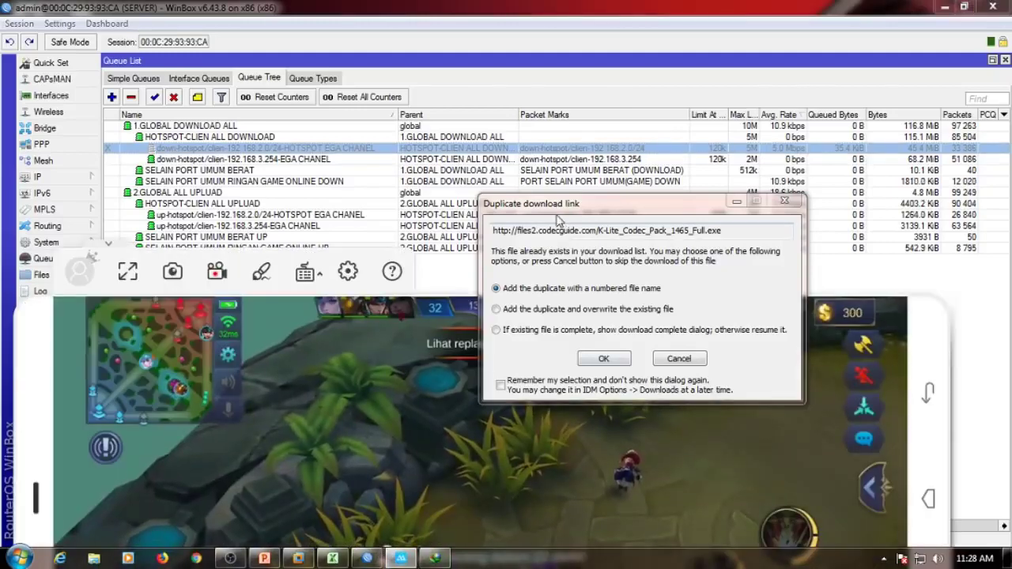
pyautogui.click(559, 221)
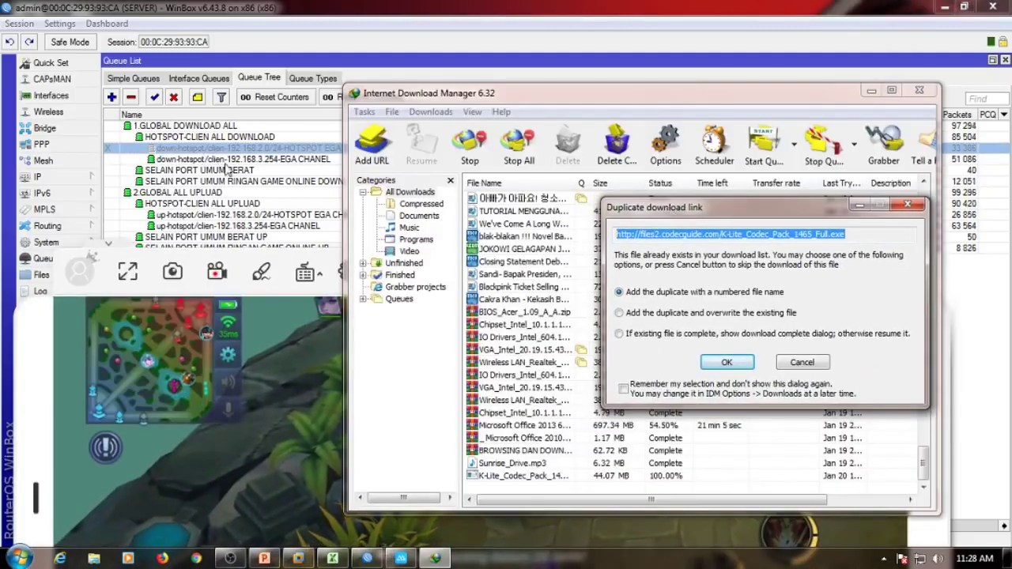
pyautogui.click(733, 360)
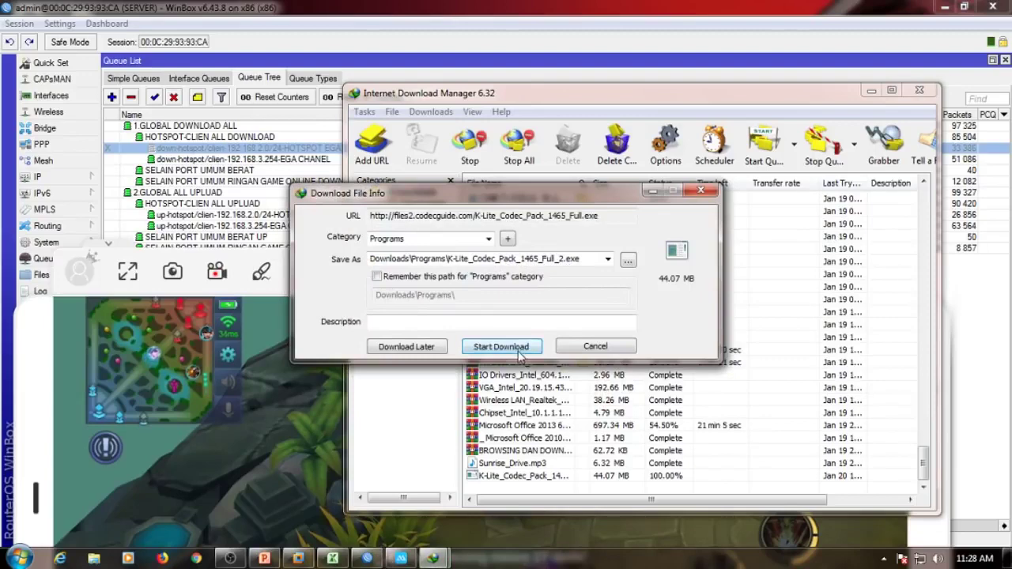
pyautogui.click(518, 352)
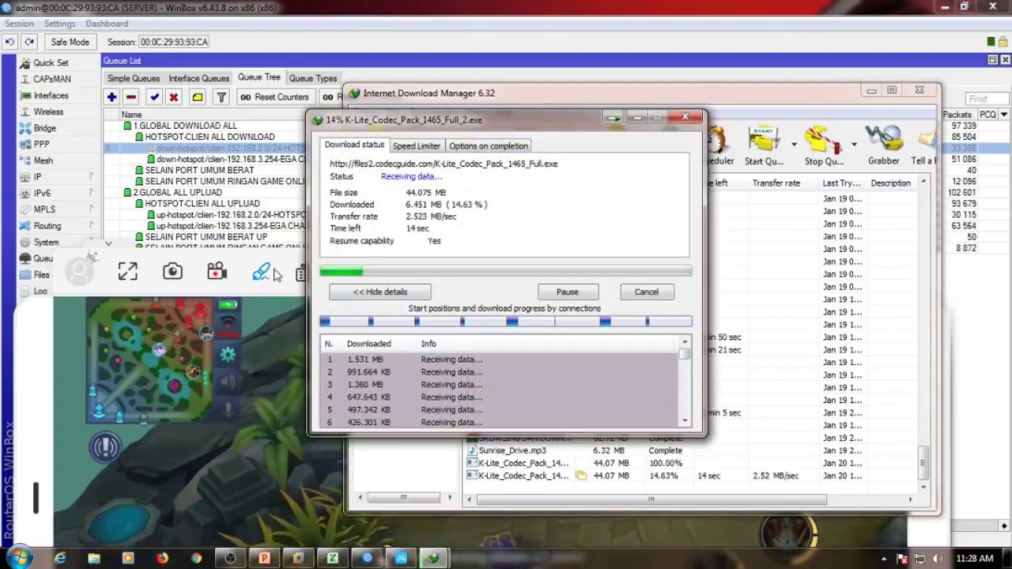
pyautogui.click(567, 292)
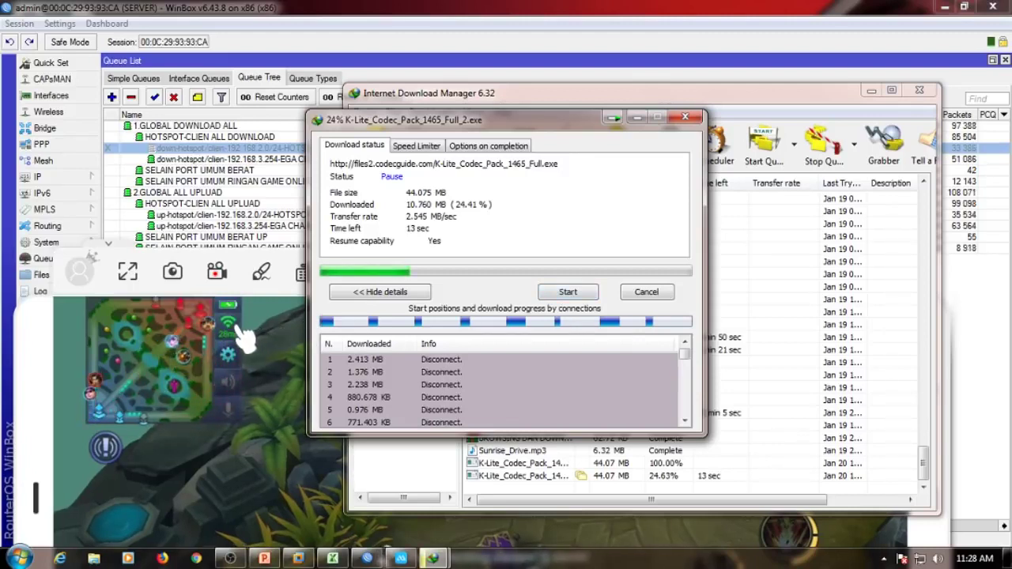
pyautogui.click(566, 292)
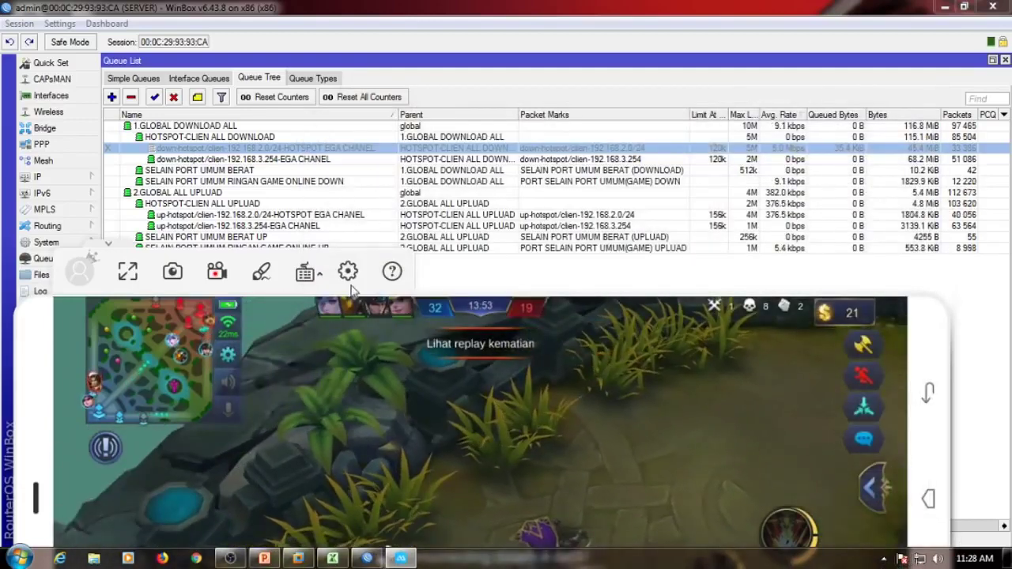
# Step: Reopen the Internet Download Manager window over the mirrored game
pyautogui.click(889, 559)
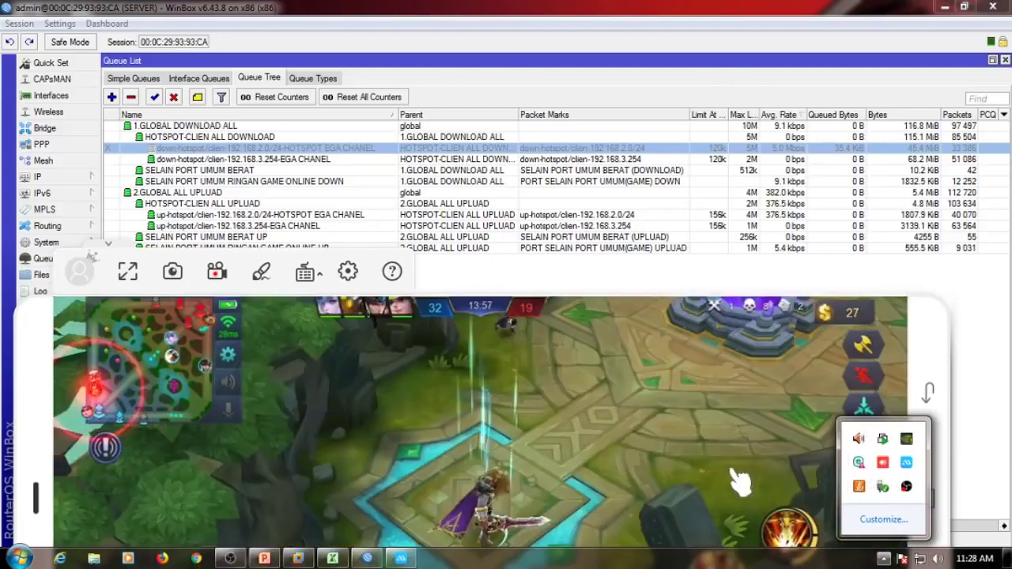
pyautogui.click(17, 558)
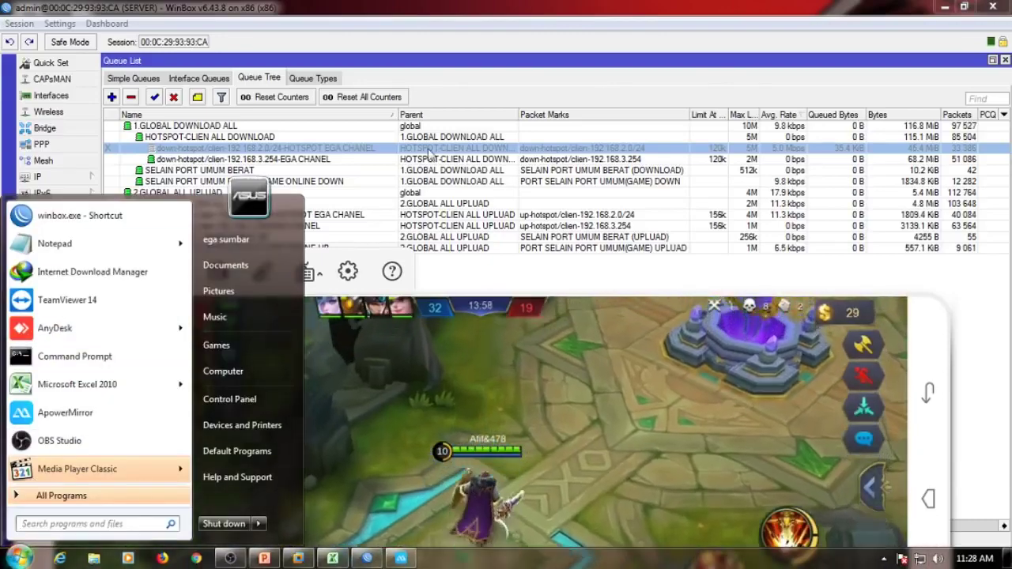
pyautogui.click(63, 265)
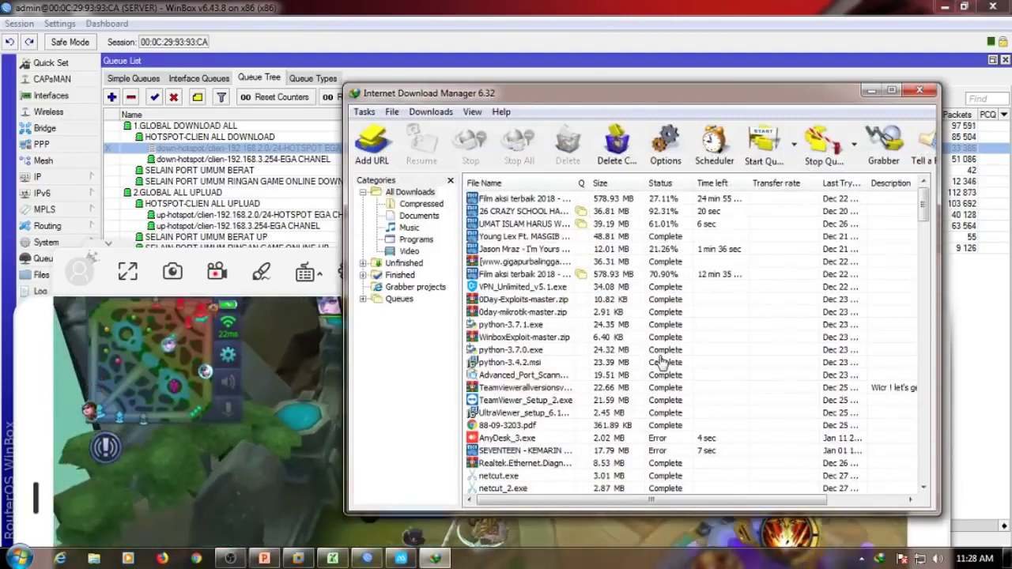
pyautogui.click(436, 558)
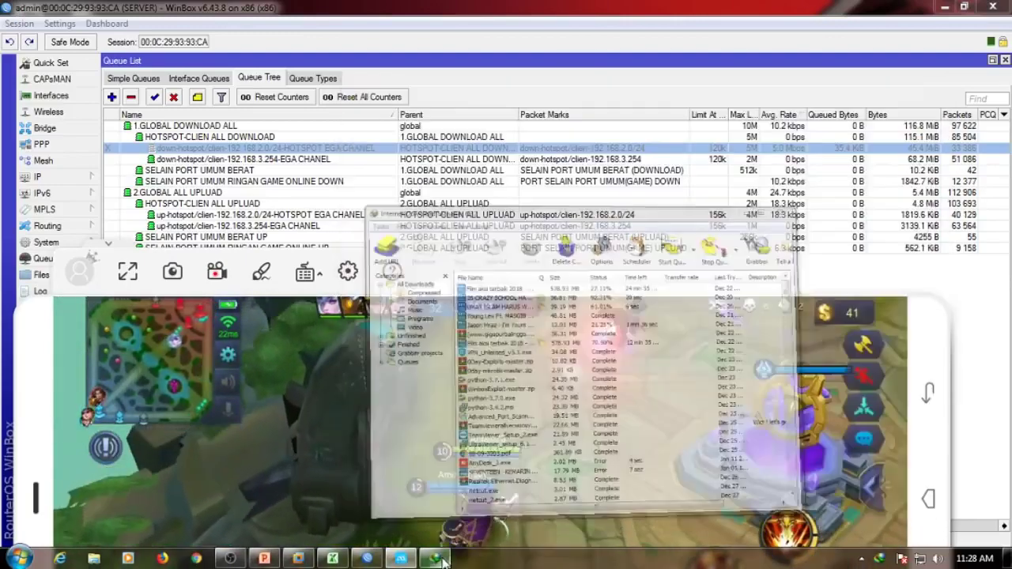
pyautogui.click(435, 558)
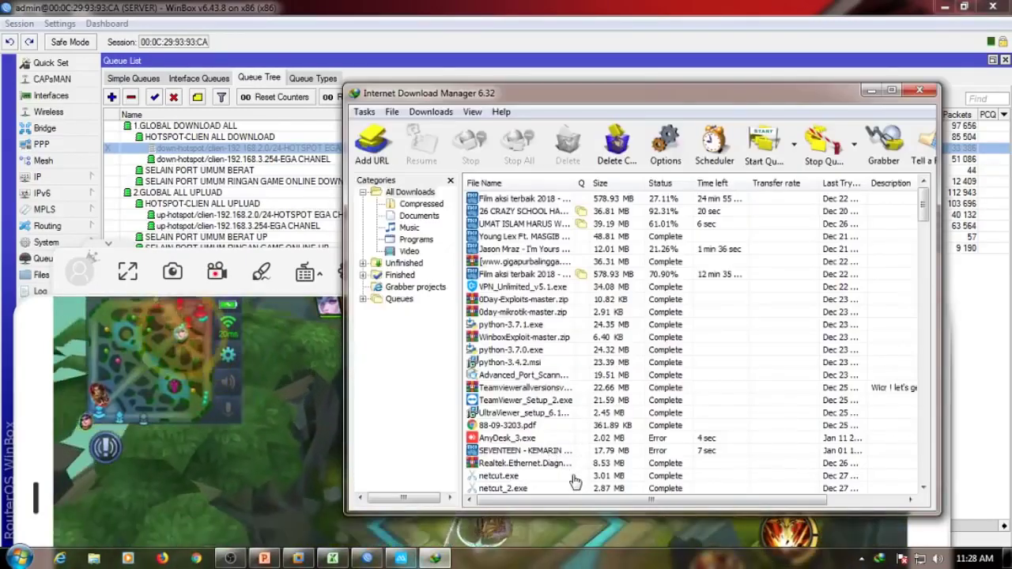
# Step: Resume the unfinished K-Lite_Codec_Pack_1465_Full_2.exe download at the end of the download list
pyautogui.click(574, 477)
pyautogui.scroll(-5, 574, 476)
pyautogui.moveTo(923, 229); pyautogui.dragTo(903, 483)
pyautogui.click(643, 476)
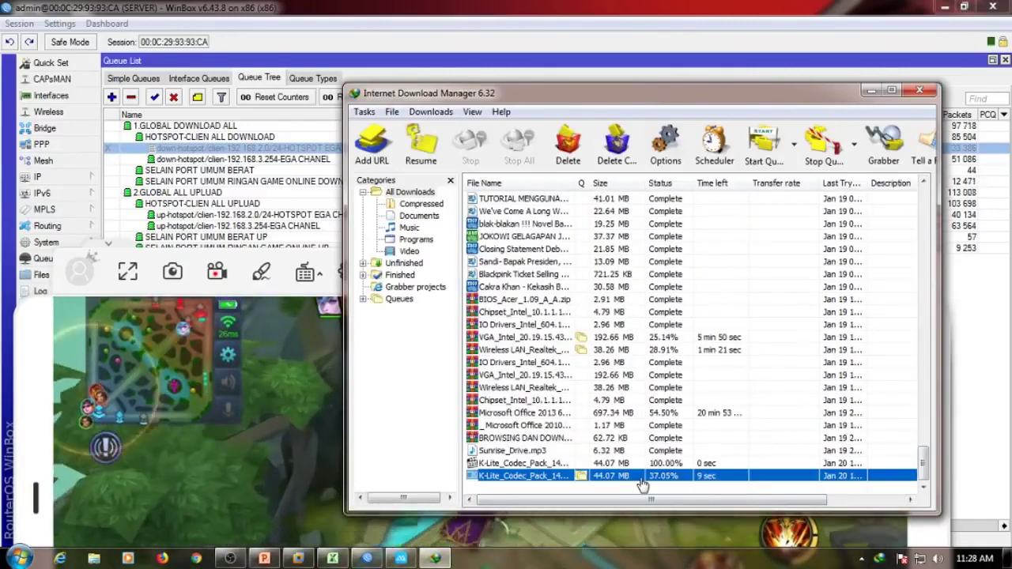
pyautogui.rightClick(647, 473)
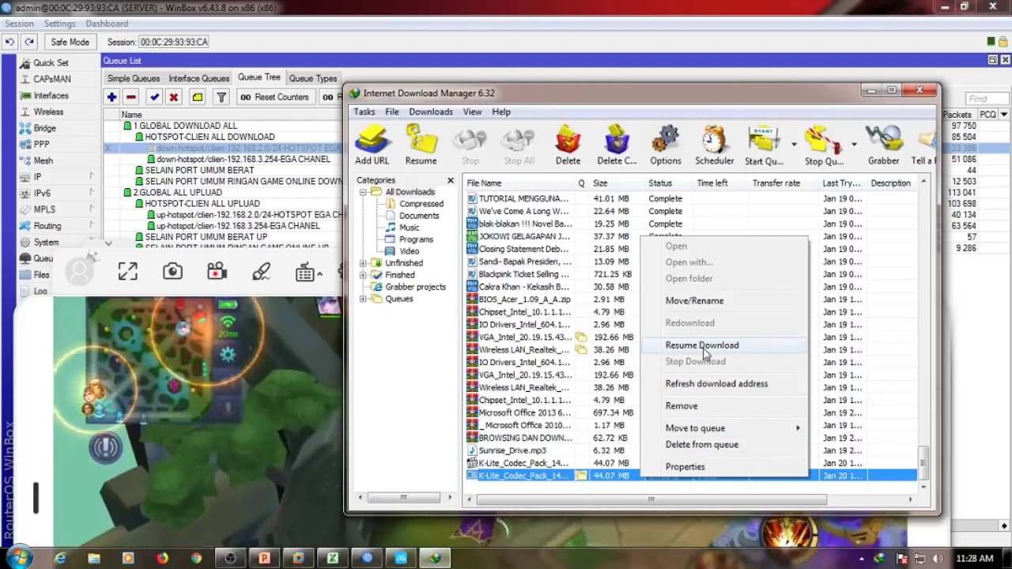
pyautogui.click(702, 347)
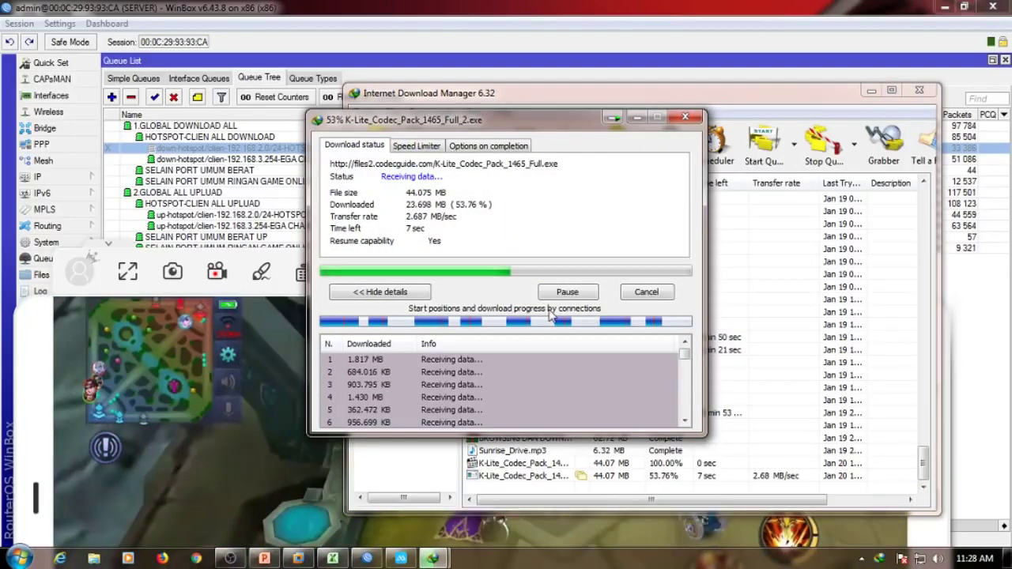
# Step: Pause the K-Lite download and re-enable the down-hotspot/clien-192.168.2.0/24-HOTSPOT EGA CHANEL queue
pyautogui.click(566, 292)
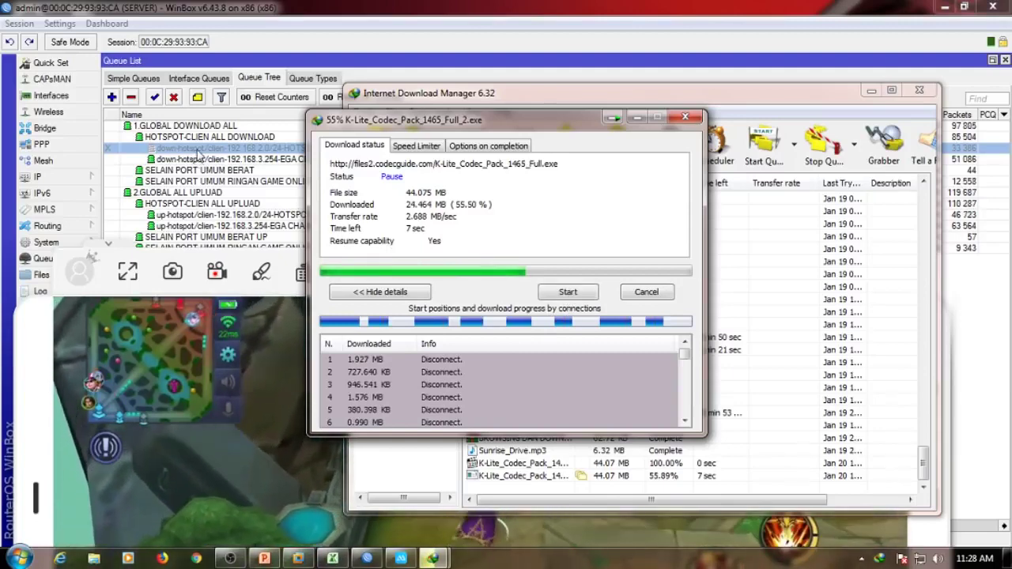
pyautogui.rightClick(198, 153)
pyautogui.click(254, 342)
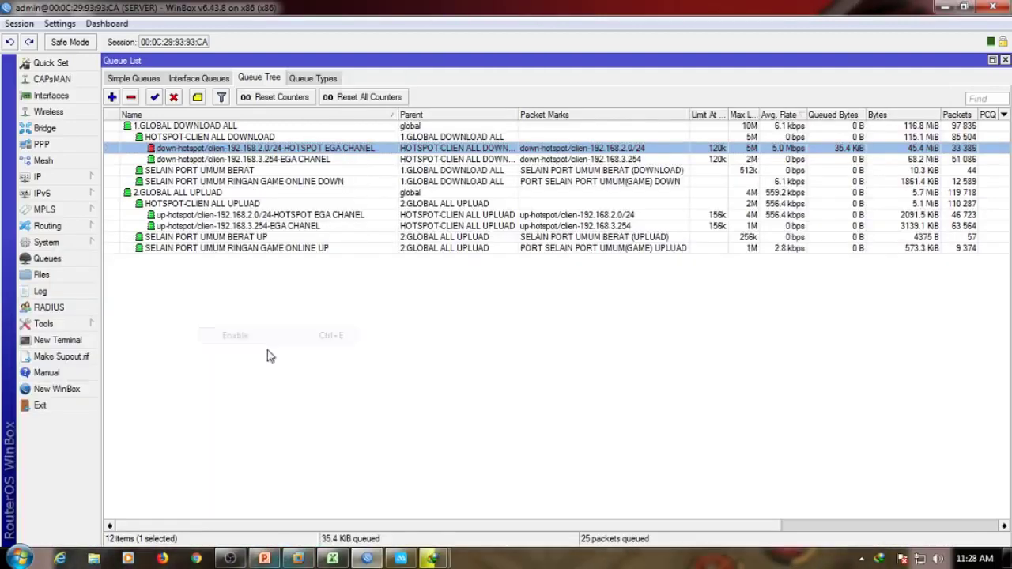
# Step: Resume the K-Lite_Codec_Pack_1465_Full_2.exe download with the hotspot queue enabled to check the game's latency, then pause it
pyautogui.moveTo(435, 557)
pyautogui.click(530, 499)
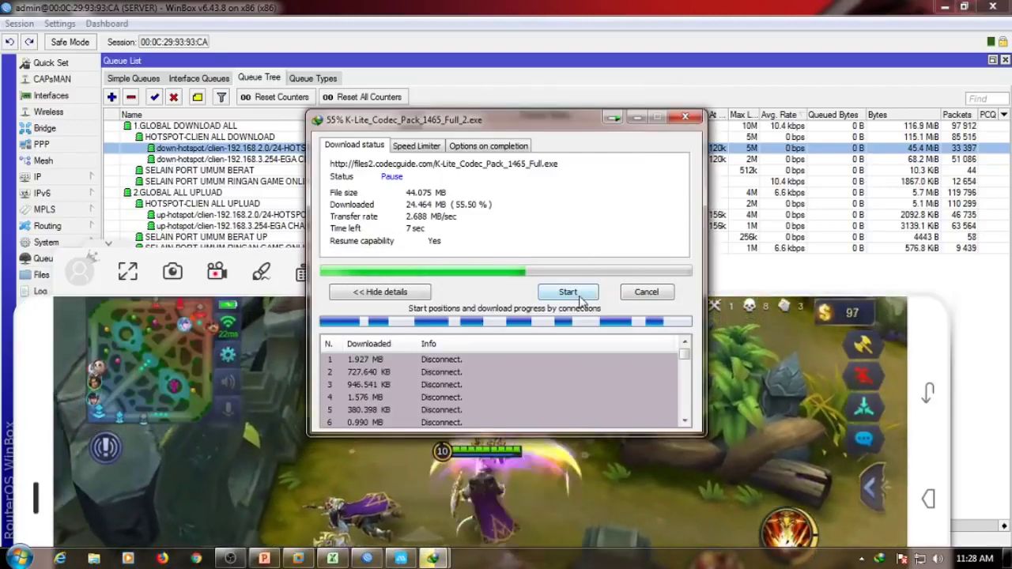
pyautogui.click(581, 296)
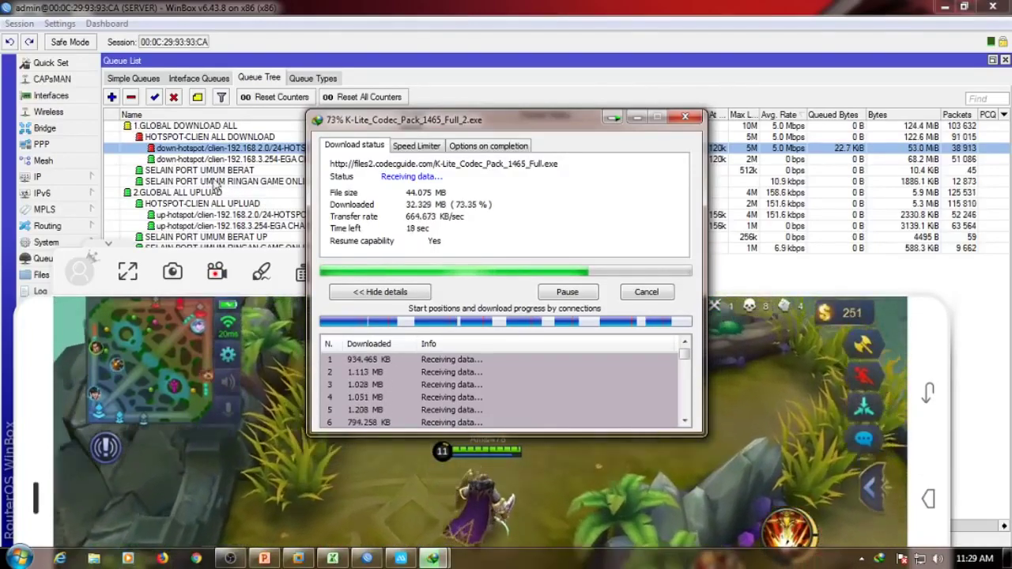
pyautogui.click(551, 297)
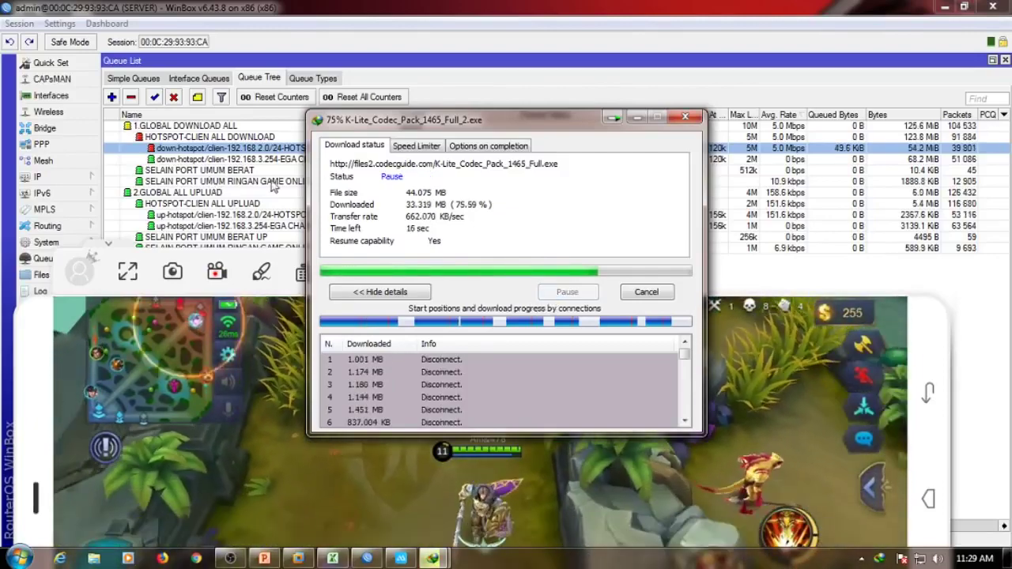
# Step: Disable the down-hotspot/clien-192.168.2.0/24-HOTSPOT EGA CHANEL queue and return to the mirrored game and the download window
pyautogui.click(230, 150)
pyautogui.rightClick(230, 150)
pyautogui.click(292, 353)
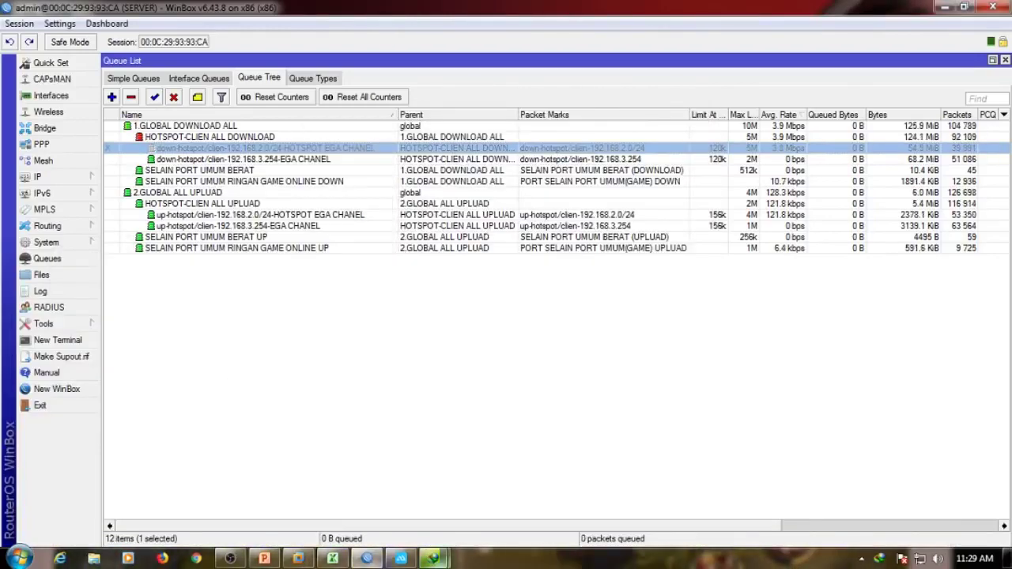
pyautogui.click(367, 558)
pyautogui.moveTo(401, 558)
pyautogui.click(506, 474)
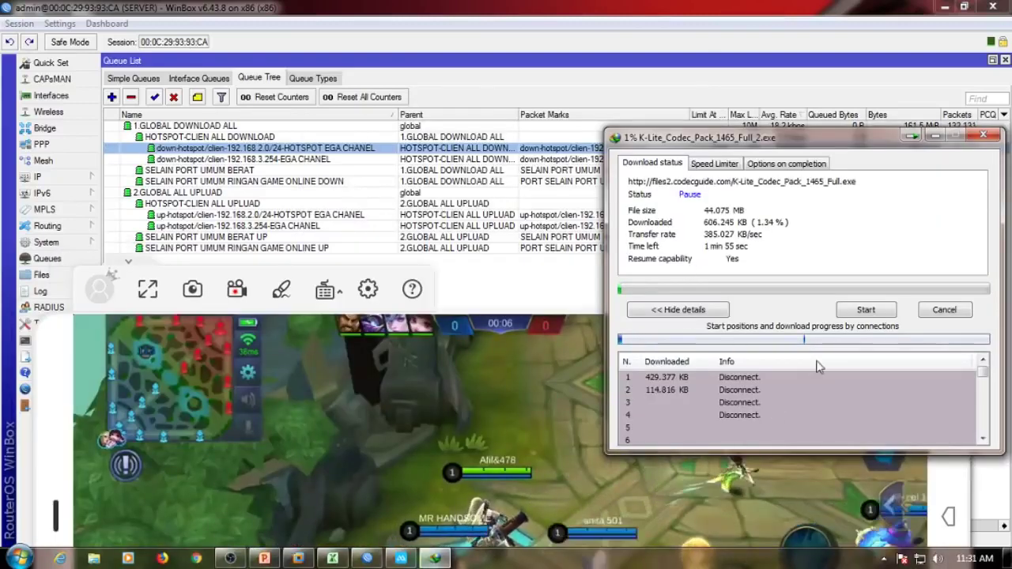
# Step: Start the paused K-Lite download, then disable the down-hotspot/clien-192.168.2.0/24 queue while it runs and bring the download window back
pyautogui.click(864, 310)
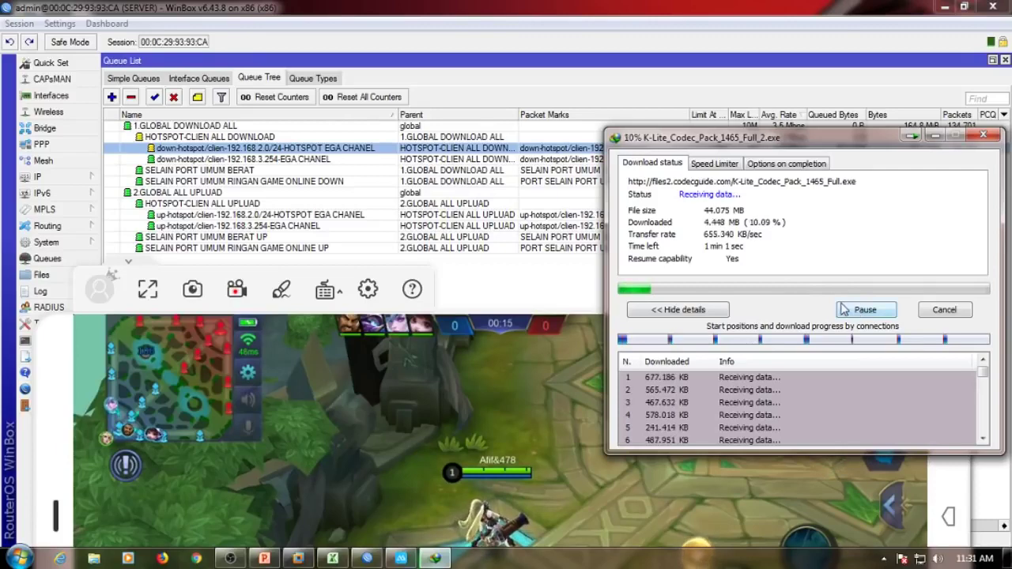
pyautogui.click(422, 332)
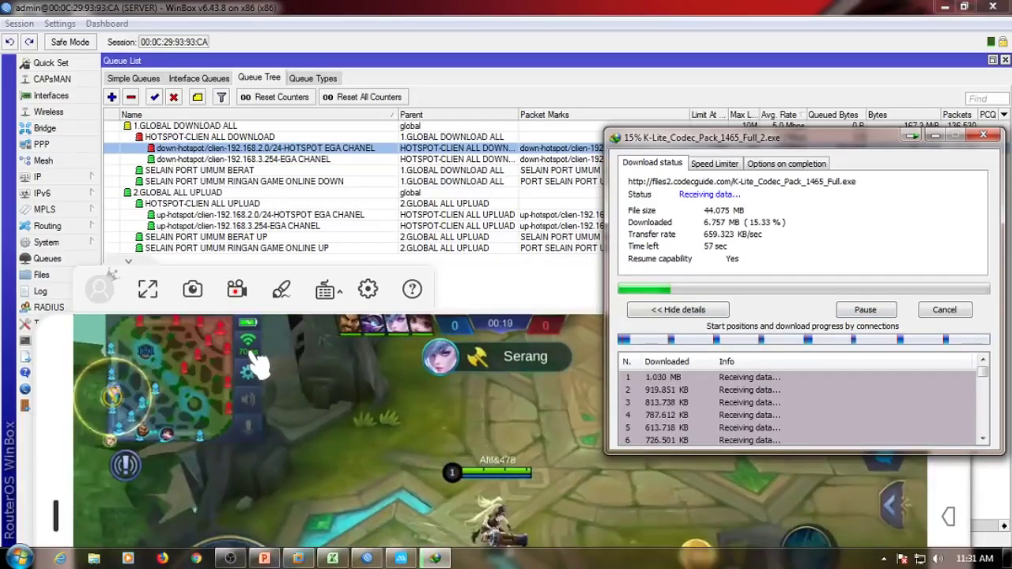
pyautogui.rightClick(243, 147)
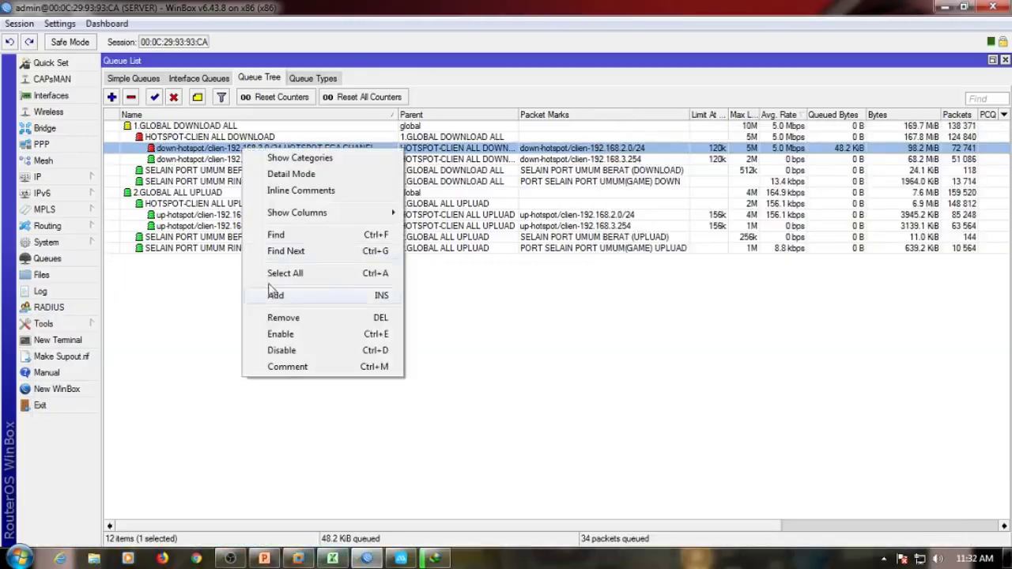
pyautogui.click(297, 350)
pyautogui.click(435, 559)
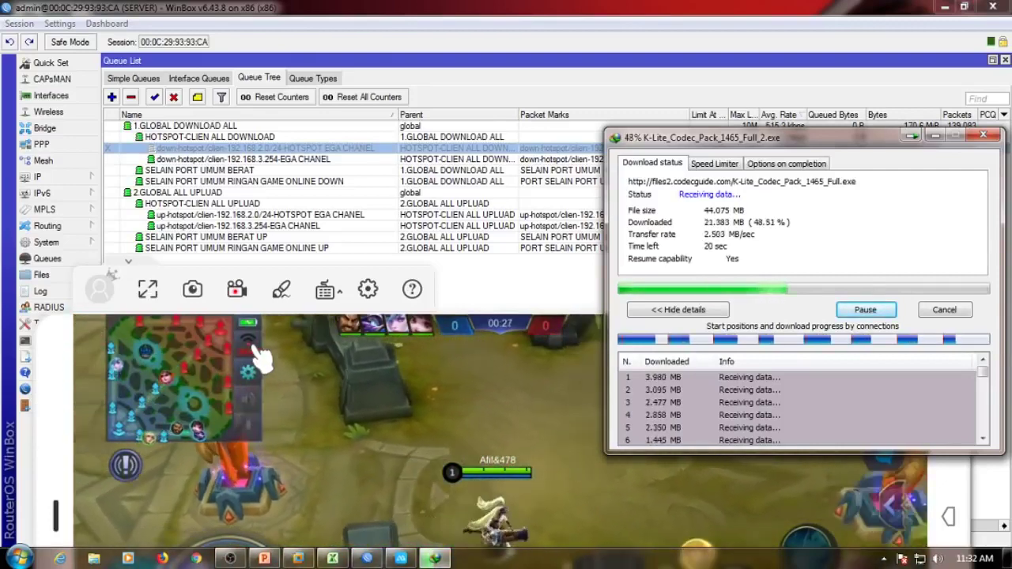
# Step: Pause the K-Lite download, re-enable the down-hotspot/clien-192.168.2.0/24 queue and return to the mirrored game
pyautogui.click(864, 310)
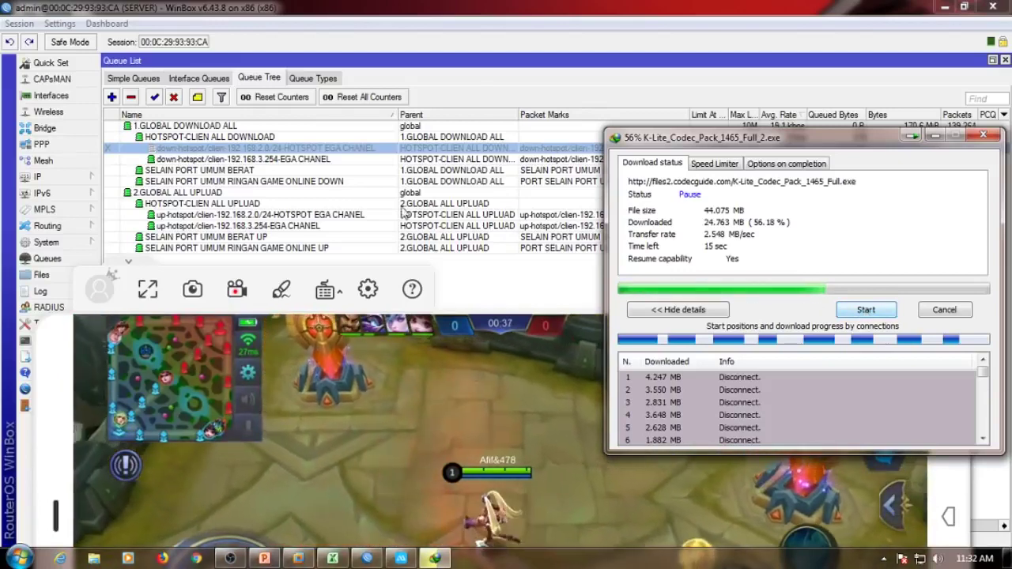
pyautogui.rightClick(303, 150)
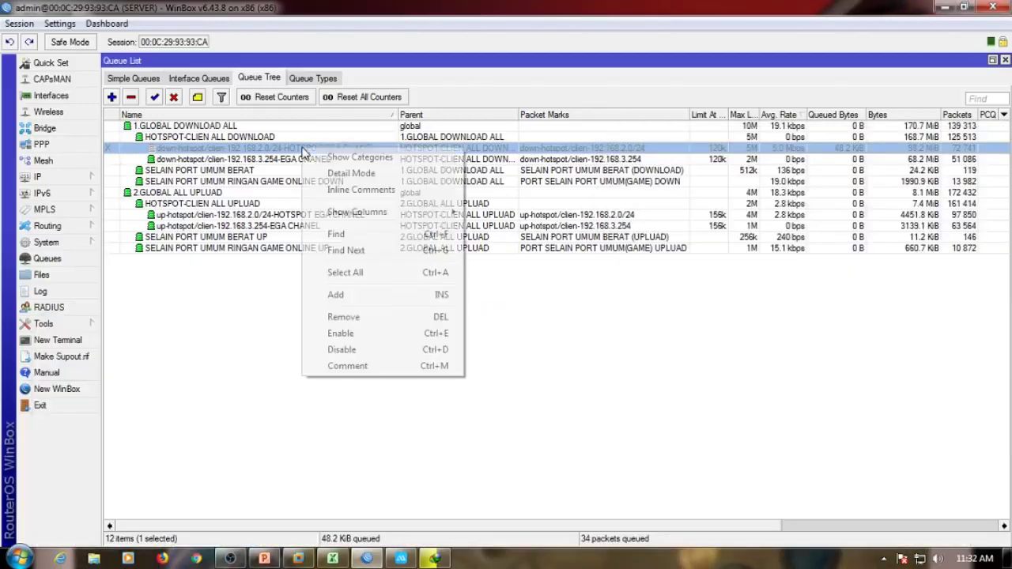
pyautogui.click(375, 335)
pyautogui.click(399, 558)
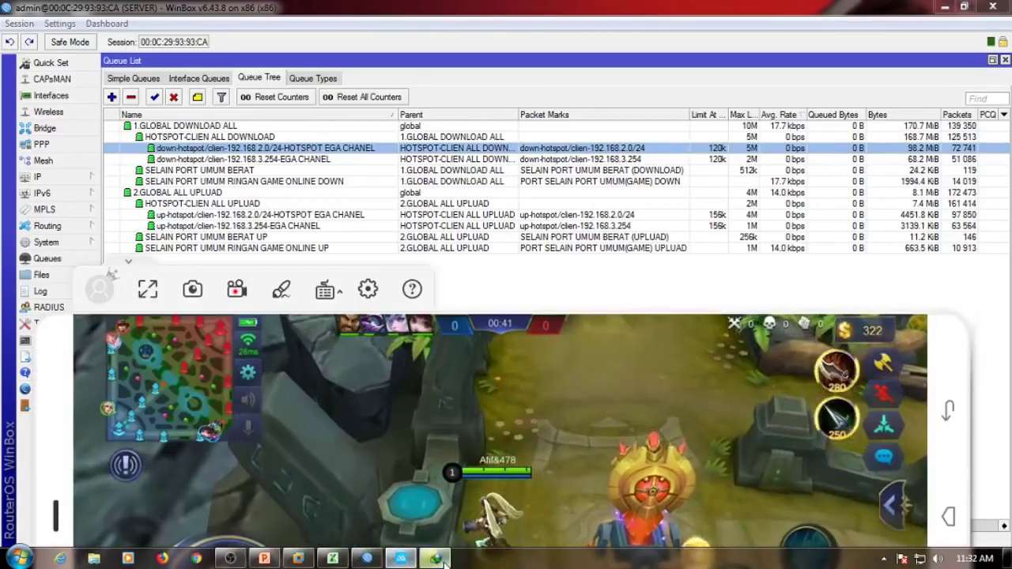
# Step: Resume the K-Lite download with the hotspot queue active, then disable the down-hotspot/clien-192.168.2.0/24 queue during the transfer
pyautogui.click(433, 558)
pyautogui.click(865, 309)
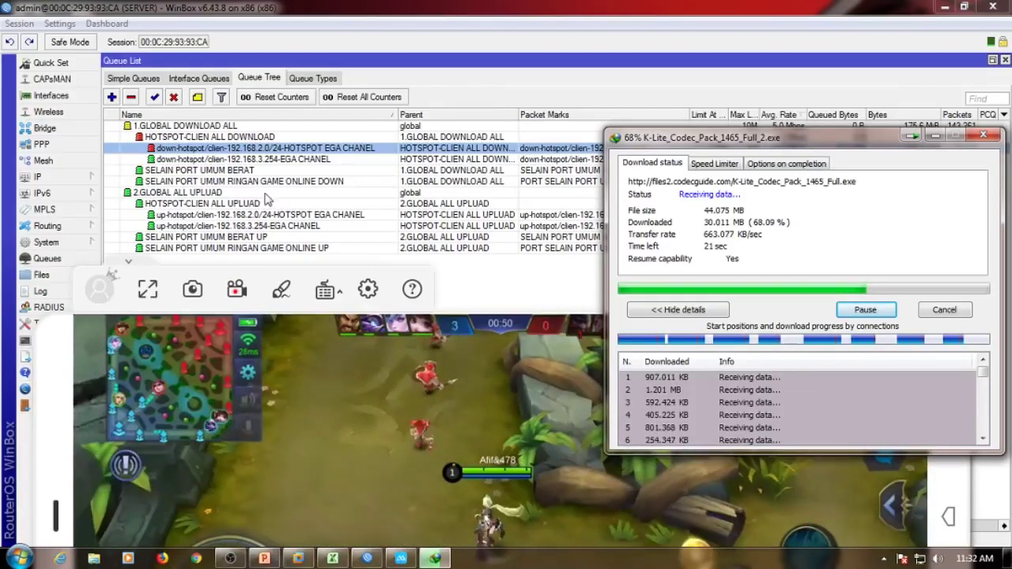
pyautogui.rightClick(250, 151)
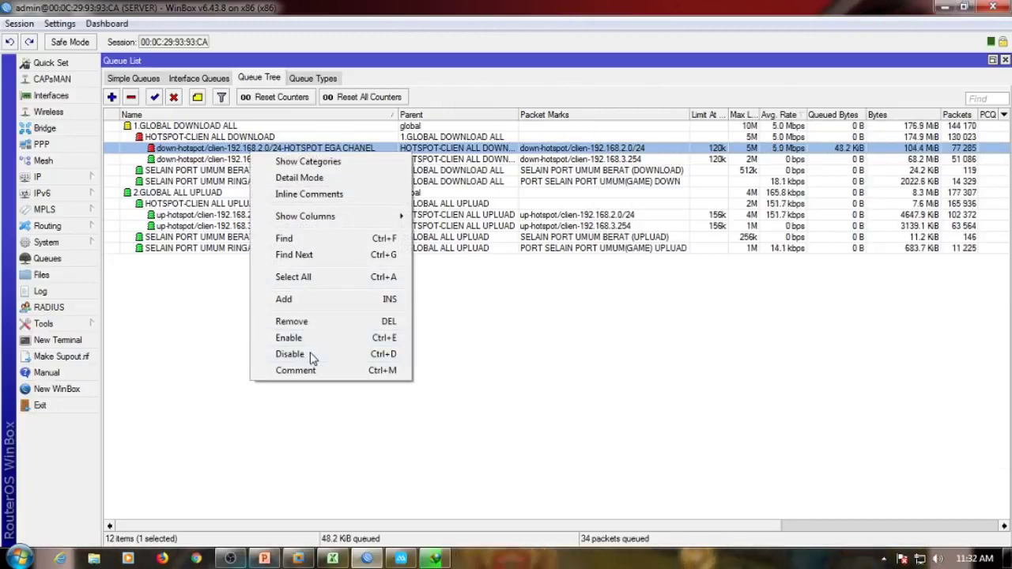
pyautogui.click(290, 355)
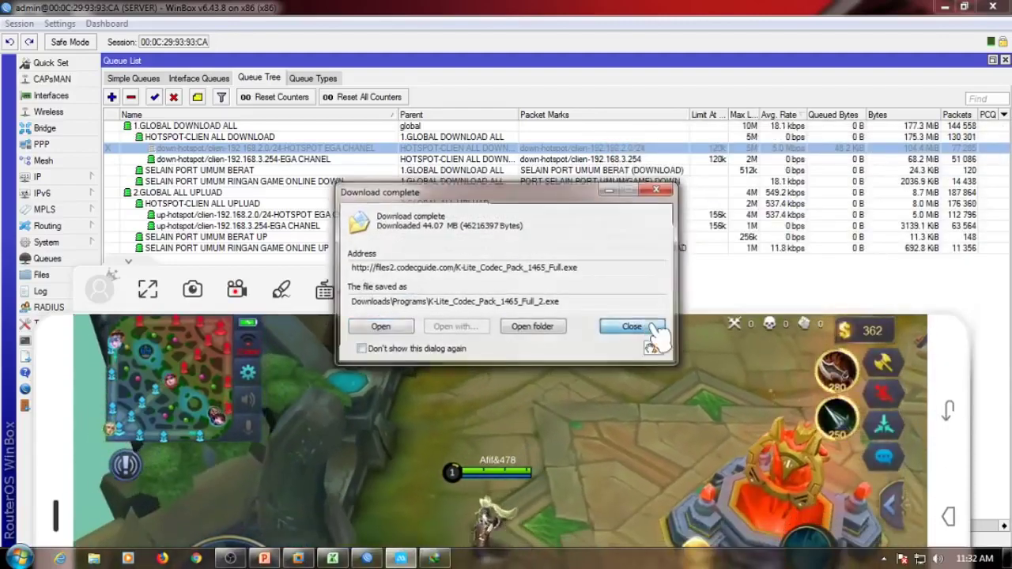
# Step: Dismiss the download completion notice and enable the down-hotspot/clien-192.168.2.0/24-HOTSPOT EGA CHANEL queue again
pyautogui.click(653, 328)
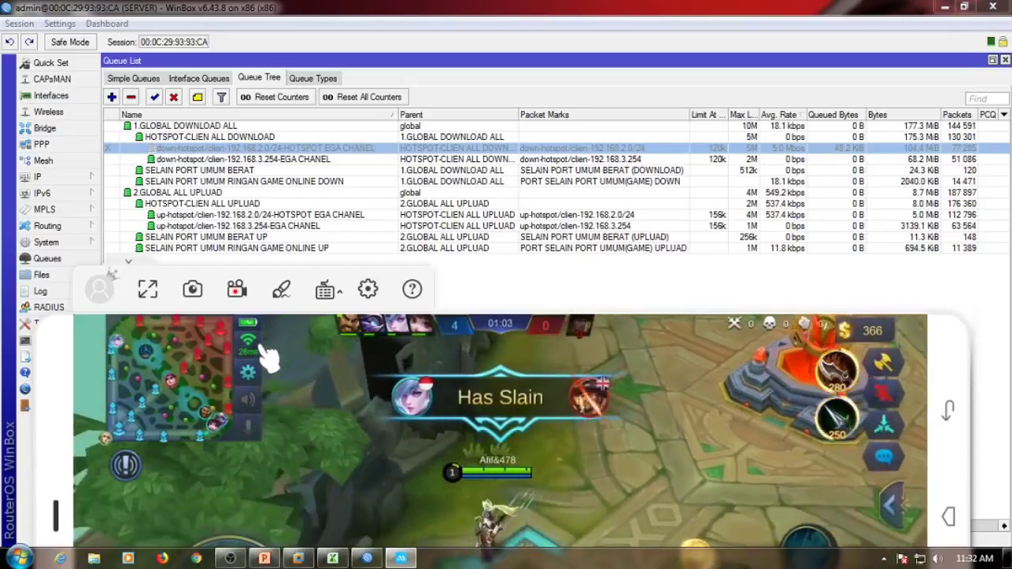
pyautogui.rightClick(308, 148)
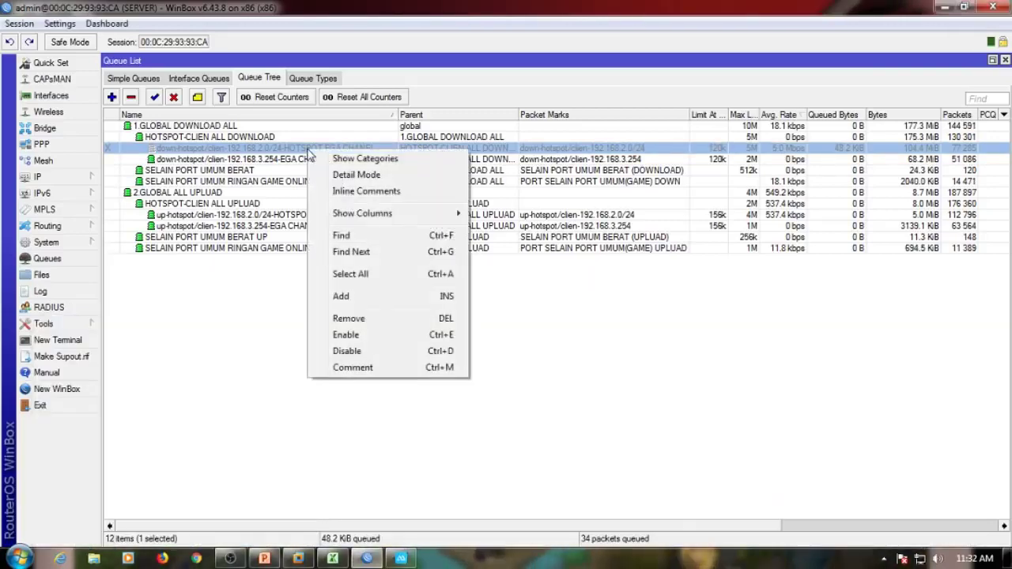
pyautogui.click(370, 336)
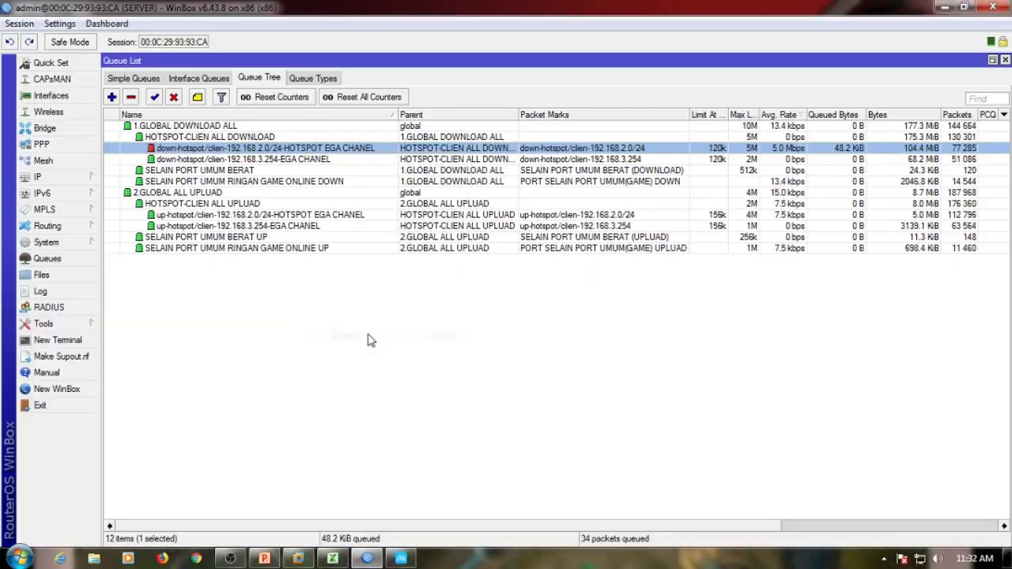
# Step: Redownload the last K-Lite codec pack in Internet Download Manager and move its progress window clear of the game's latency indicator
pyautogui.click(884, 558)
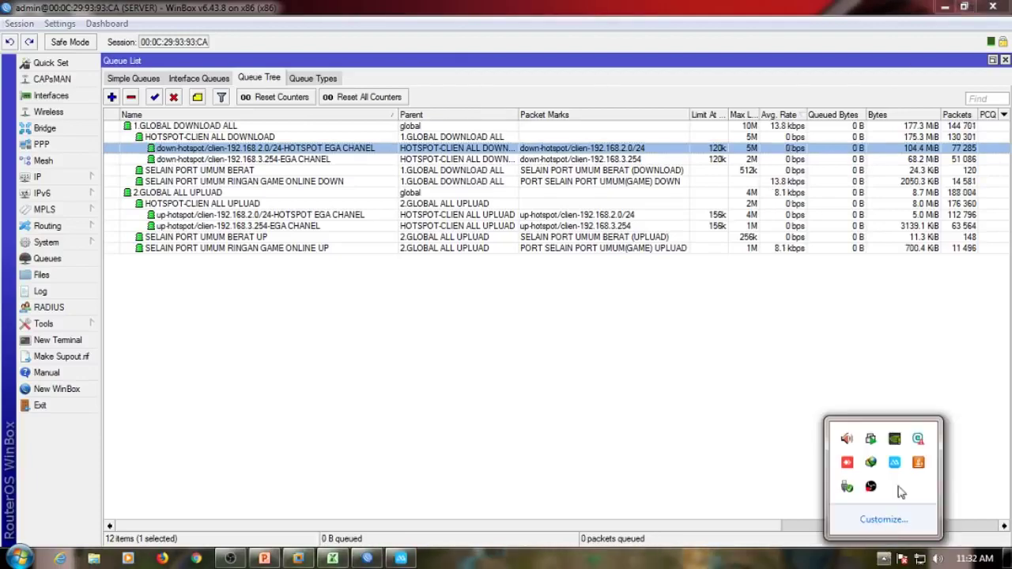
pyautogui.click(845, 462)
pyautogui.rightClick(677, 476)
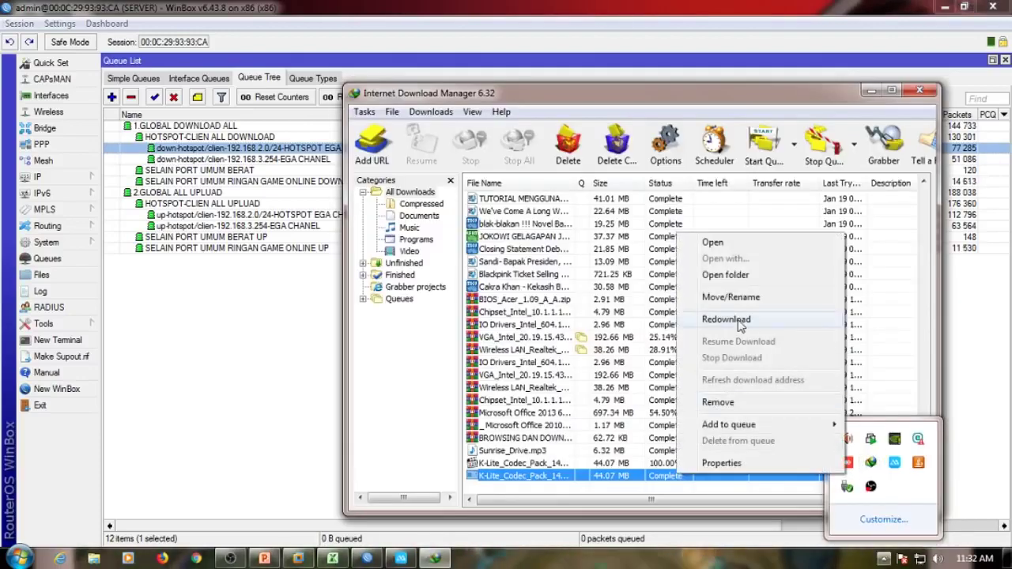
pyautogui.click(731, 319)
pyautogui.click(400, 558)
pyautogui.click(379, 291)
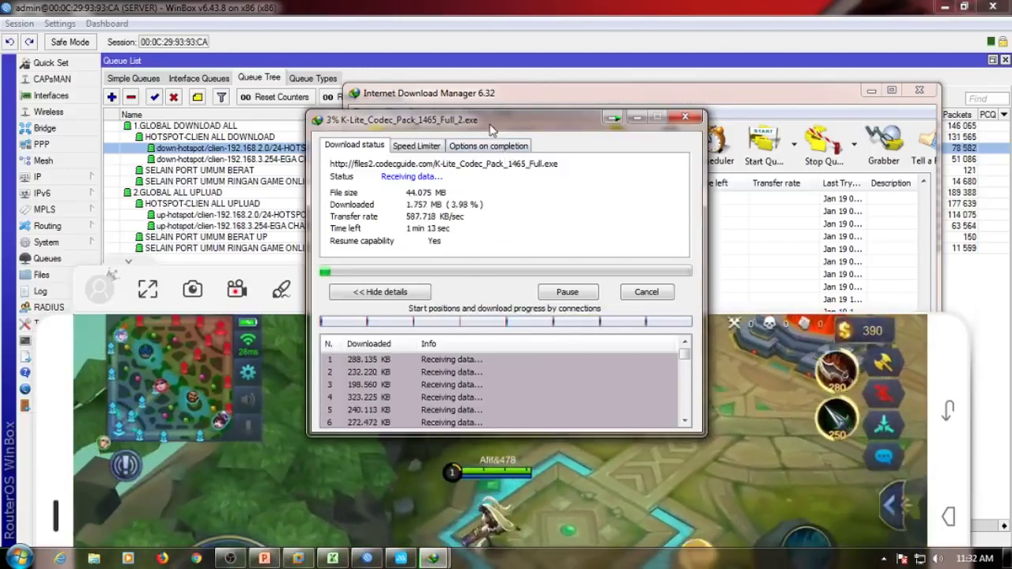
pyautogui.moveTo(475, 120); pyautogui.dragTo(718, 146)
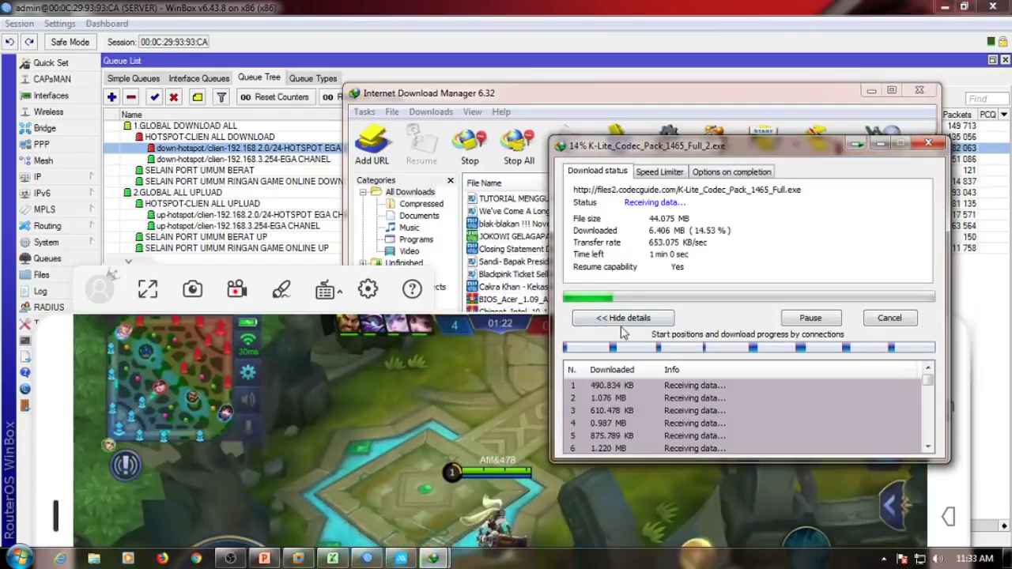
# Step: Compare the simple queues, including the dynamic ether2-HOTSPOT entry, with the hotspot download and upload queues in the queue tree
pyautogui.click(989, 276)
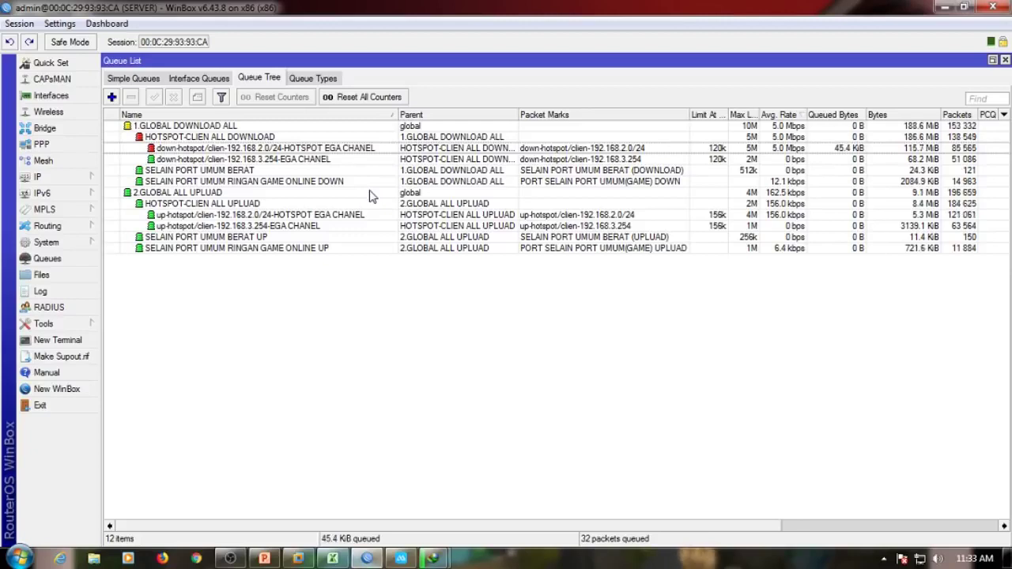
pyautogui.click(142, 79)
pyautogui.click(195, 128)
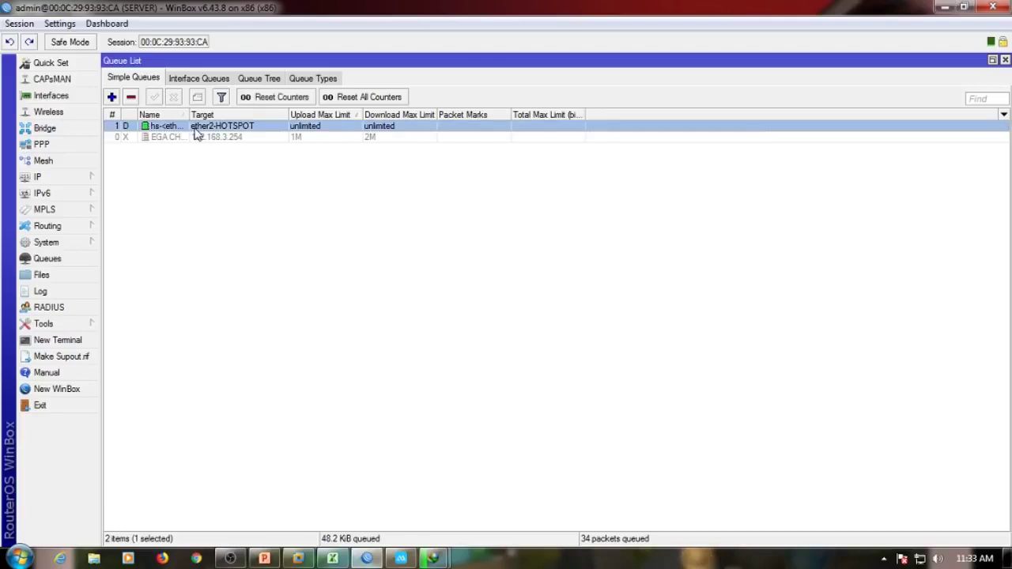
pyautogui.click(257, 80)
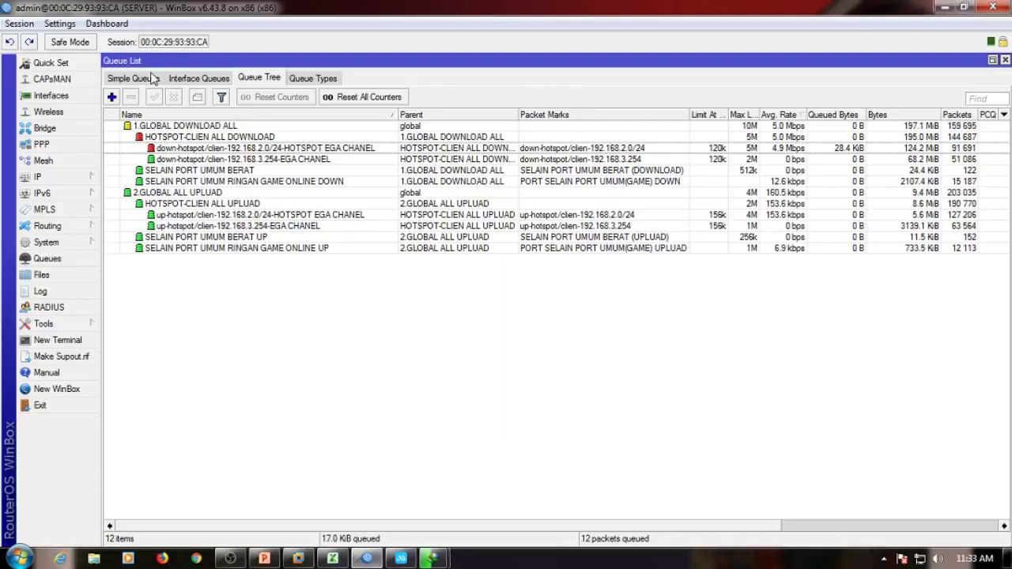
pyautogui.click(150, 78)
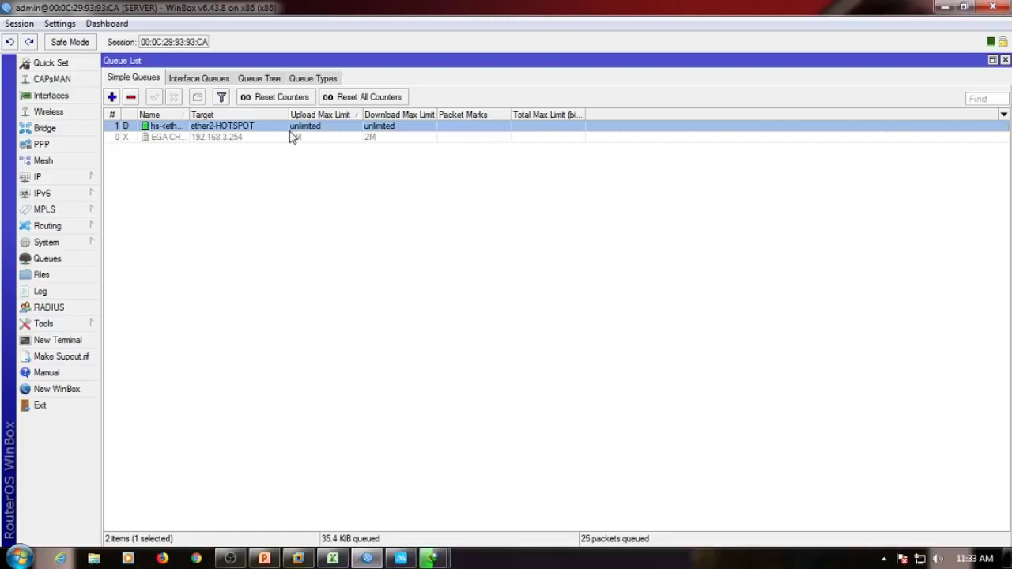
pyautogui.click(265, 79)
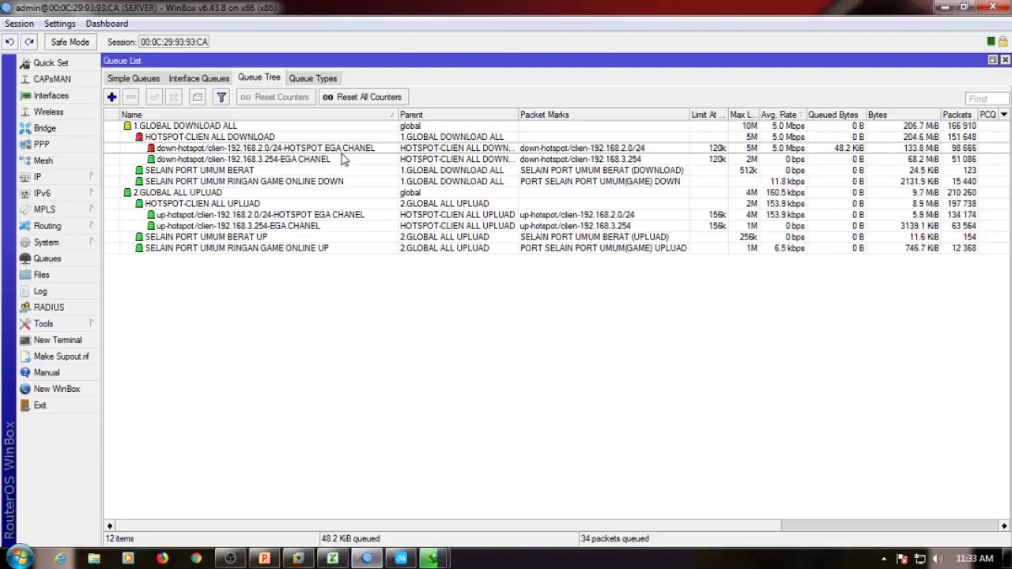
pyautogui.click(141, 81)
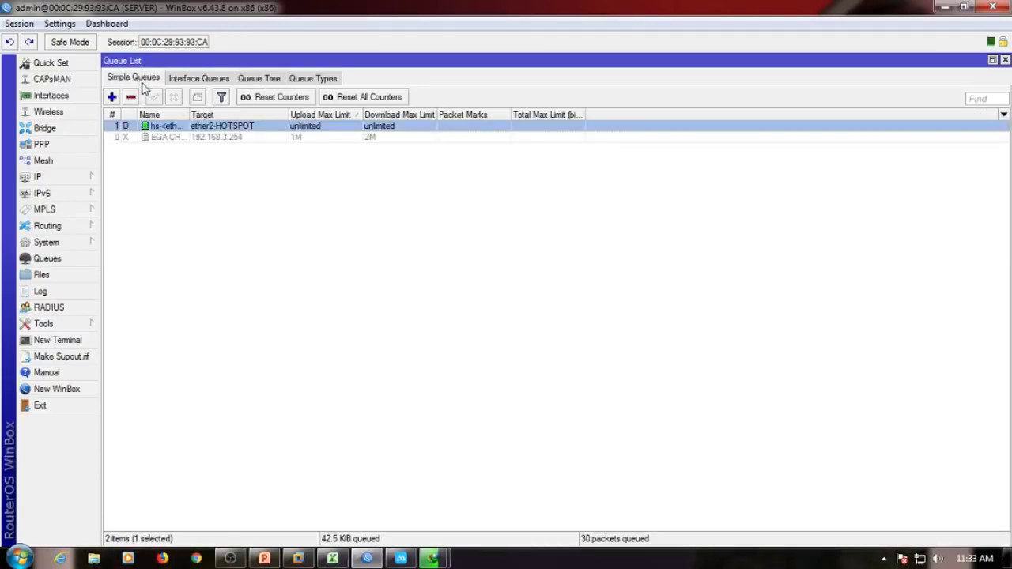
pyautogui.click(257, 83)
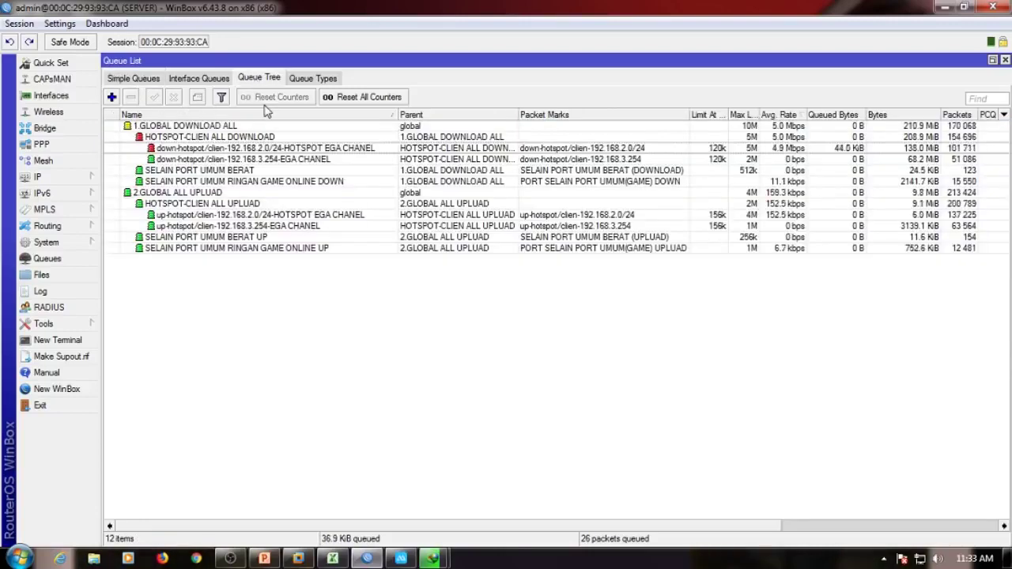
pyautogui.click(131, 80)
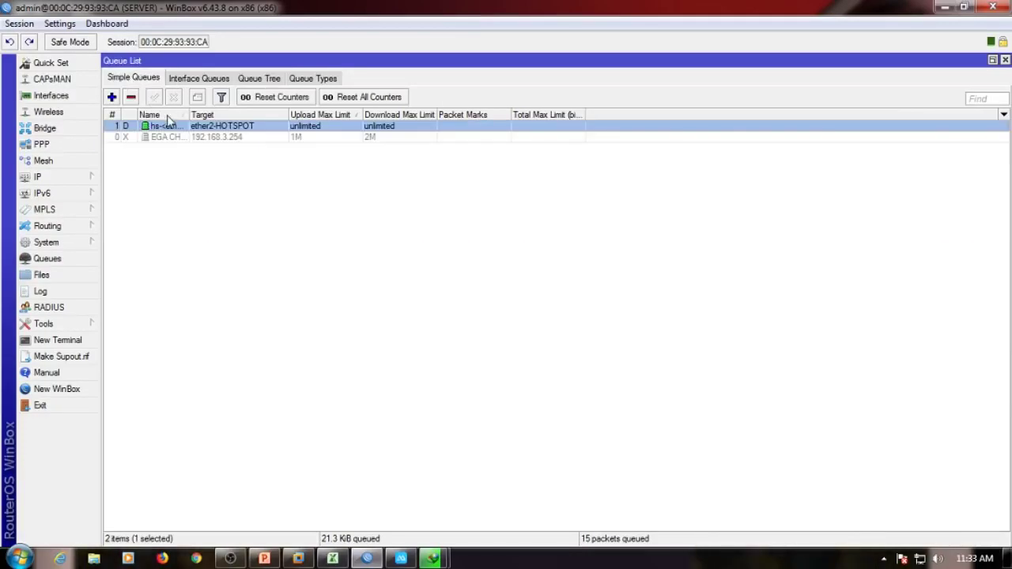
pyautogui.click(273, 80)
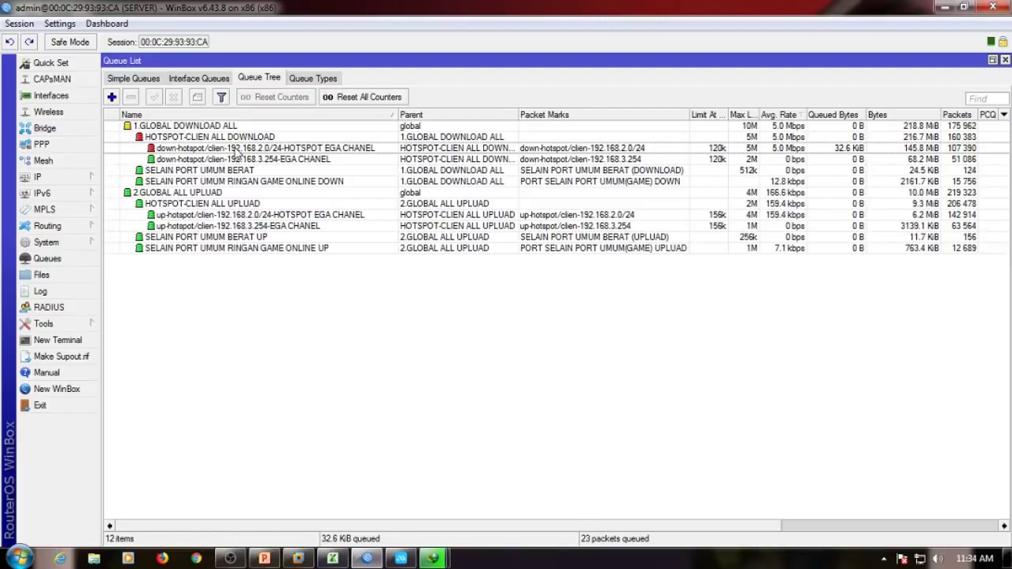
pyautogui.click(147, 81)
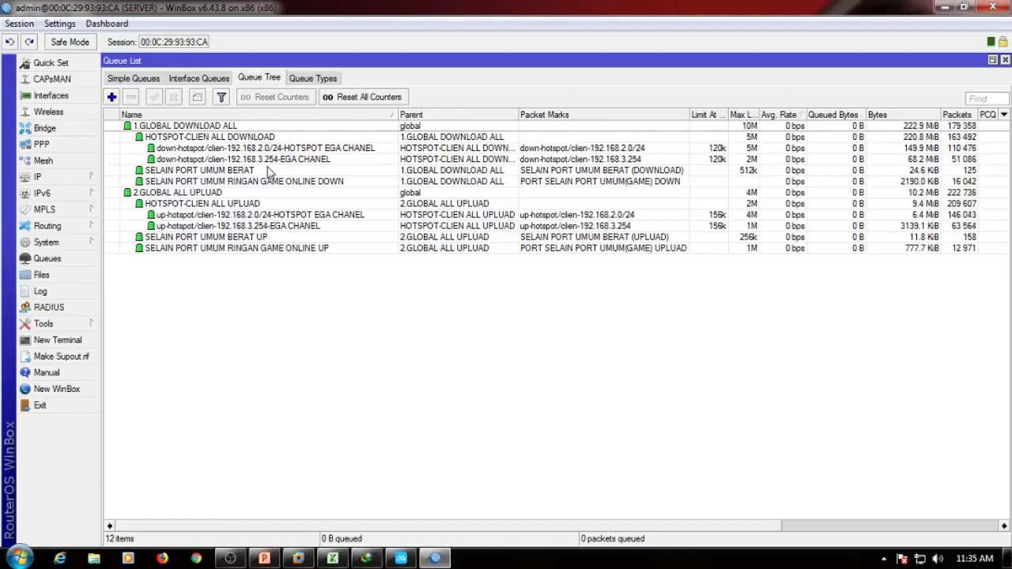
pyautogui.click(121, 80)
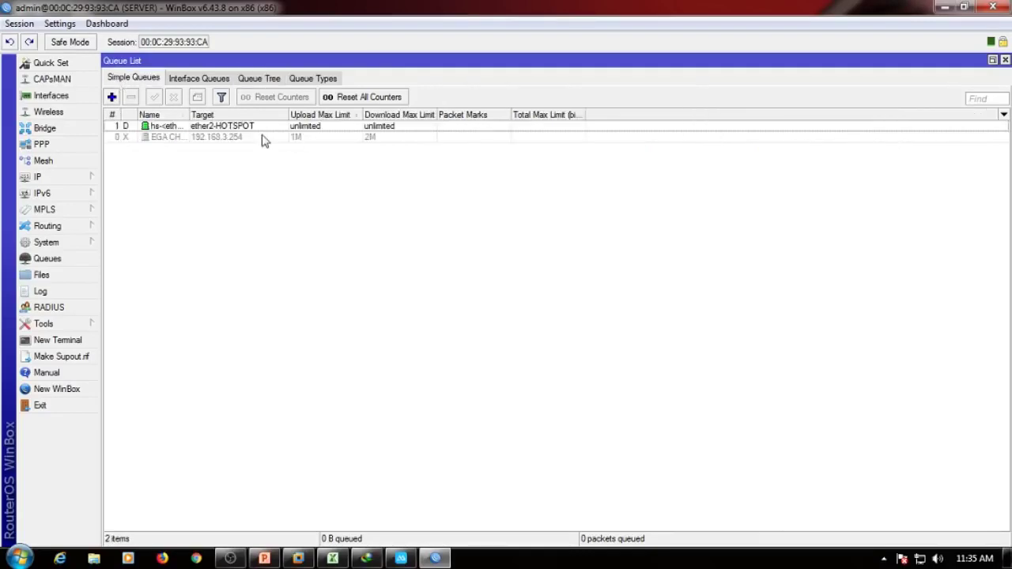
pyautogui.click(272, 79)
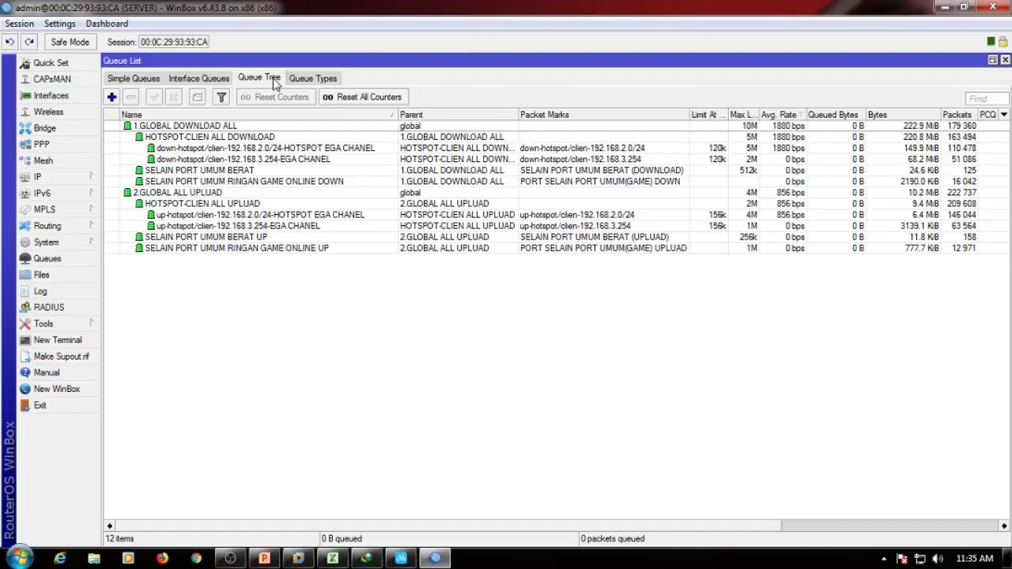
# Step: Examine the queue and Rate Limit (rx/tx) options offered for a new PPP profile, then discard the draft
pyautogui.click(70, 150)
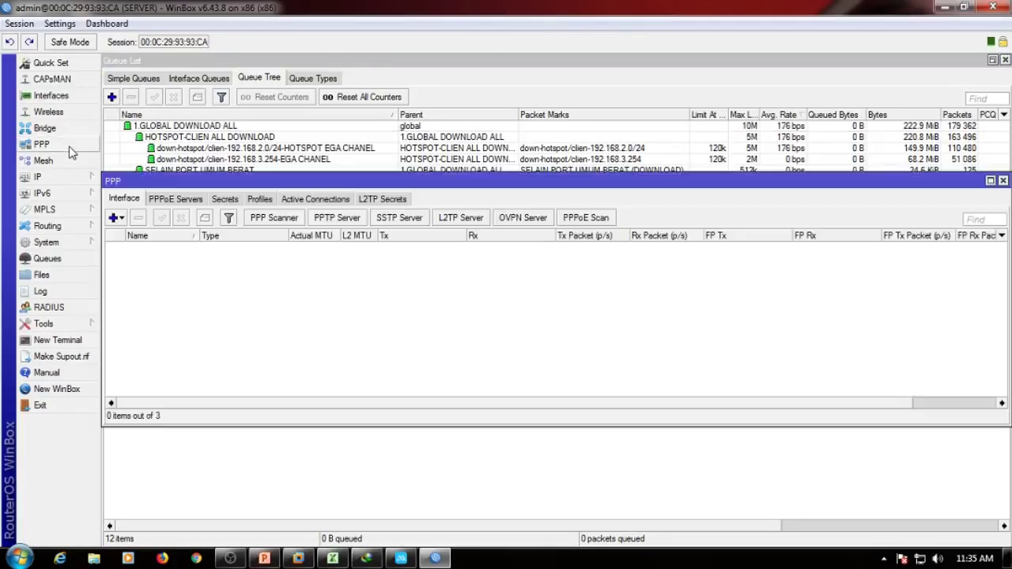
pyautogui.click(266, 203)
pyautogui.click(114, 219)
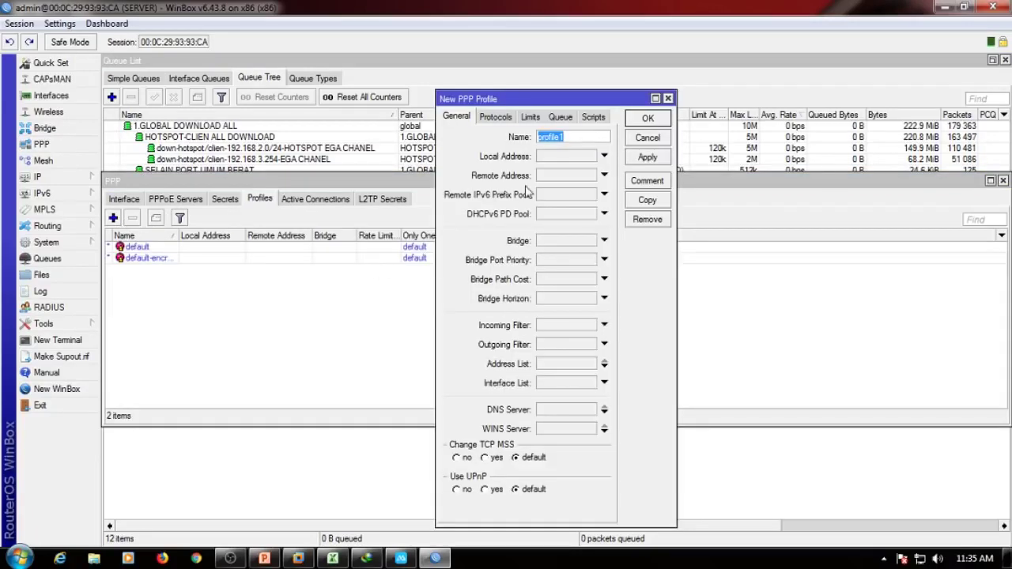
pyautogui.click(639, 141)
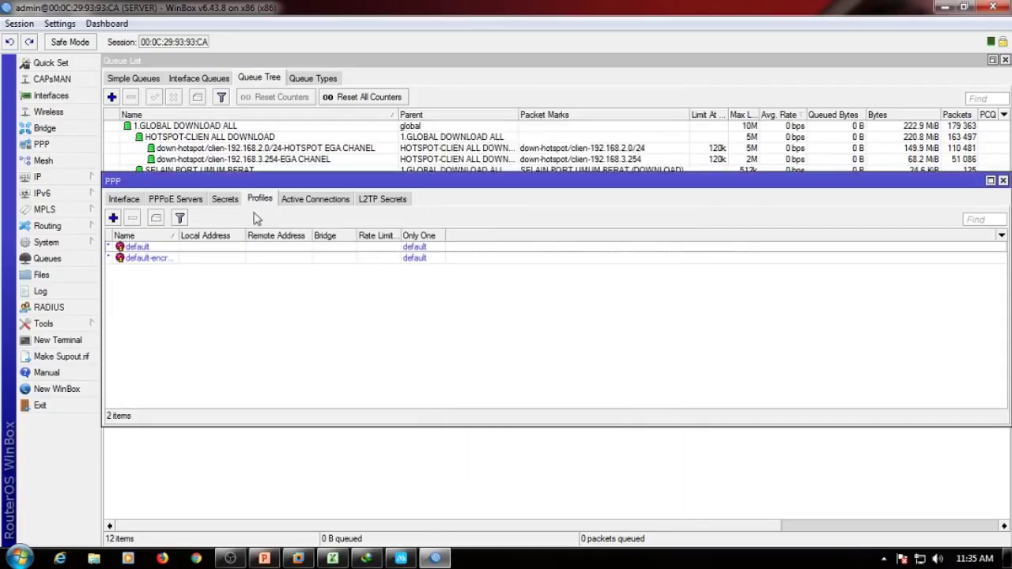
pyautogui.click(113, 218)
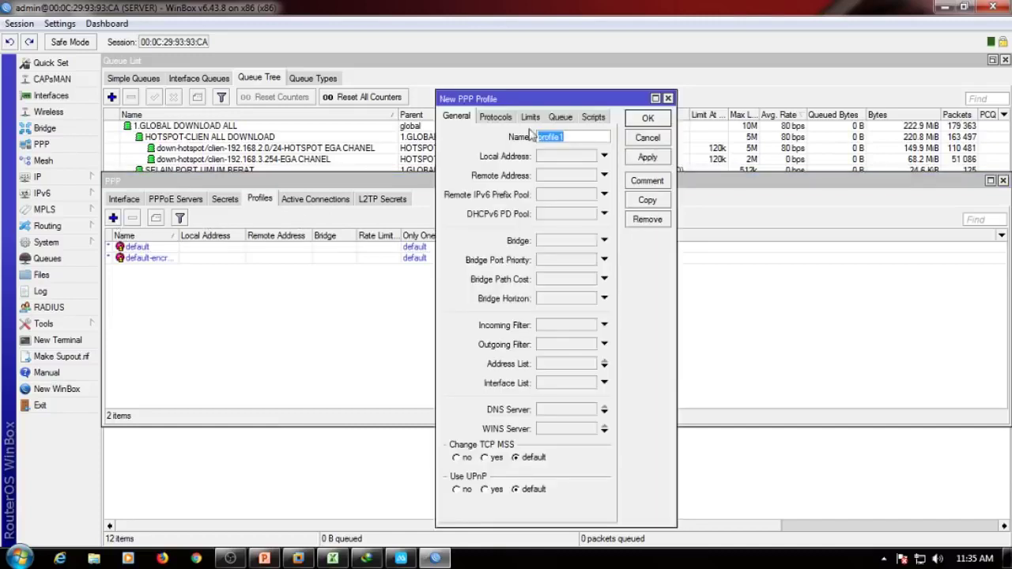
pyautogui.click(591, 117)
pyautogui.click(561, 121)
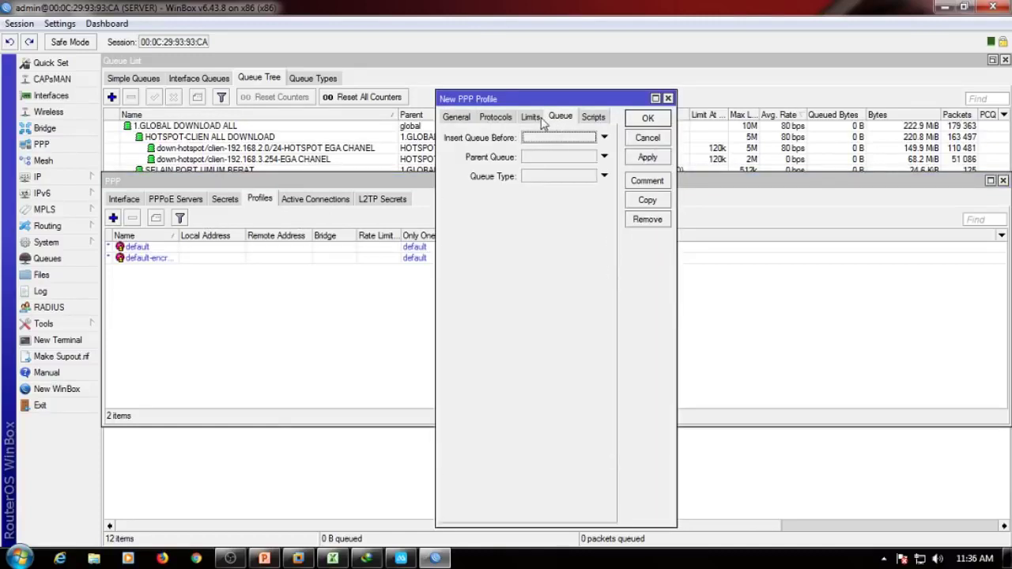
pyautogui.click(534, 118)
pyautogui.click(536, 187)
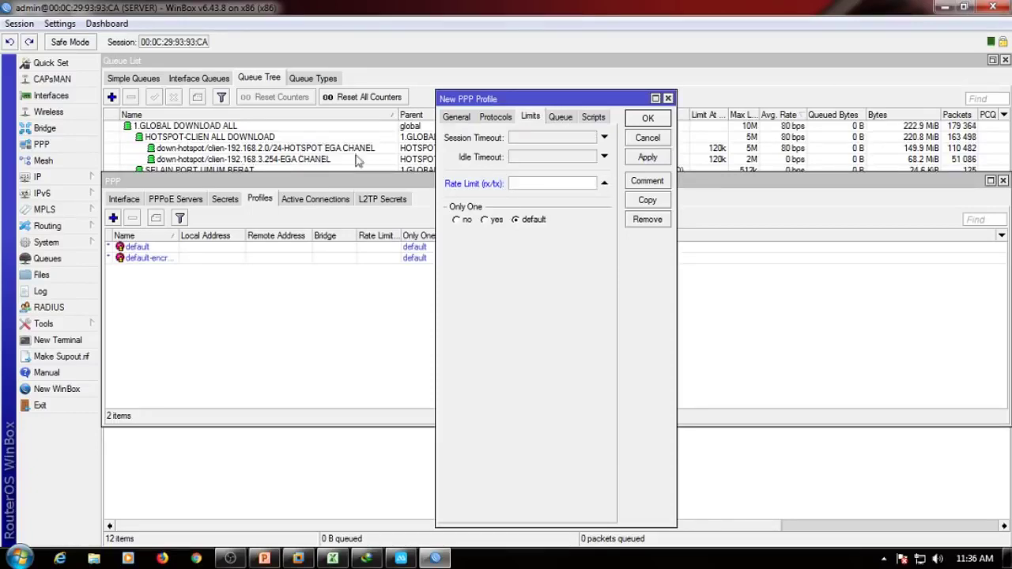
pyautogui.click(605, 183)
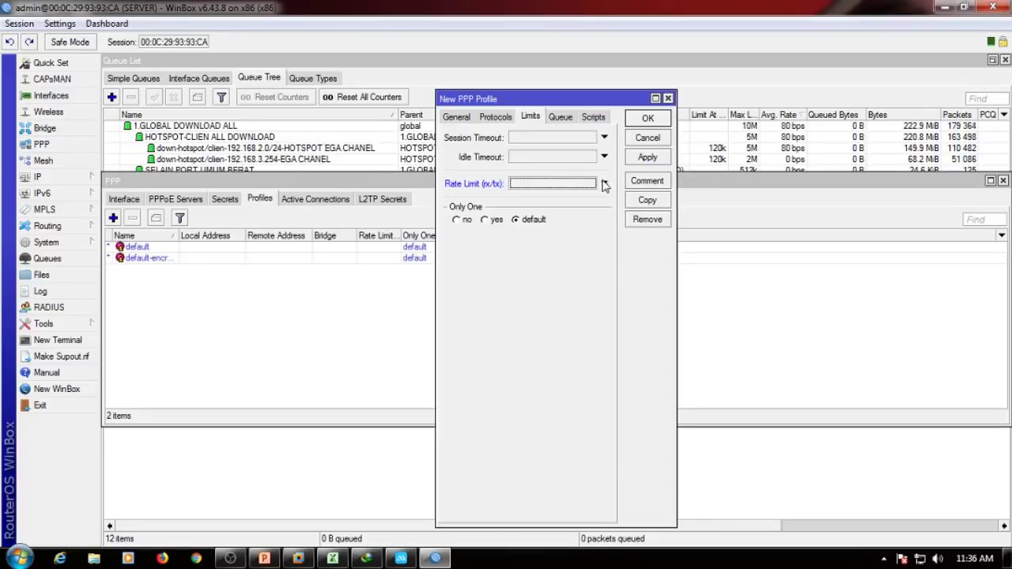
pyautogui.click(646, 141)
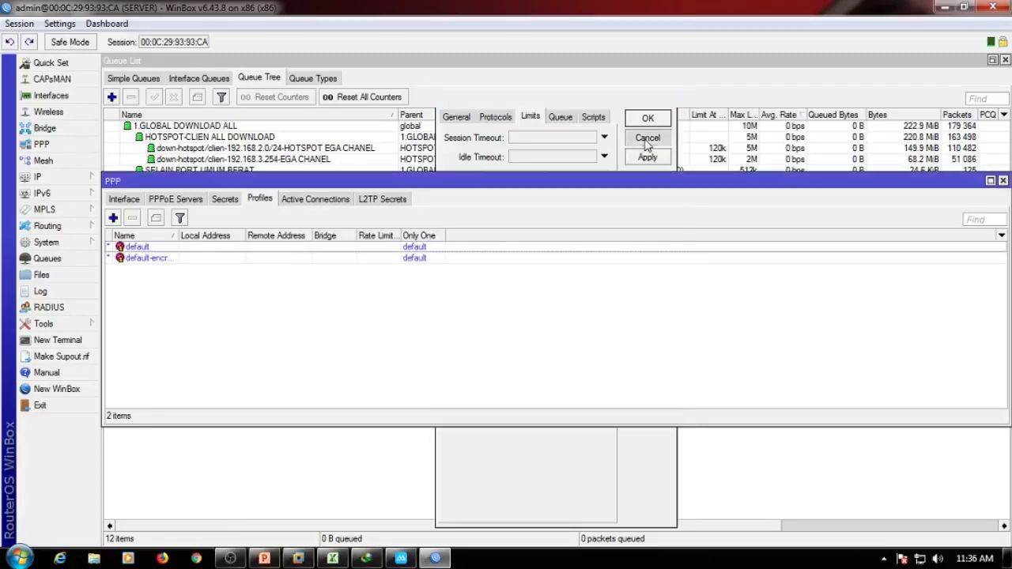
# Step: Examine the Profile and Remote Address options of a new PPP secret and discard the draft
pyautogui.click(230, 202)
pyautogui.click(113, 218)
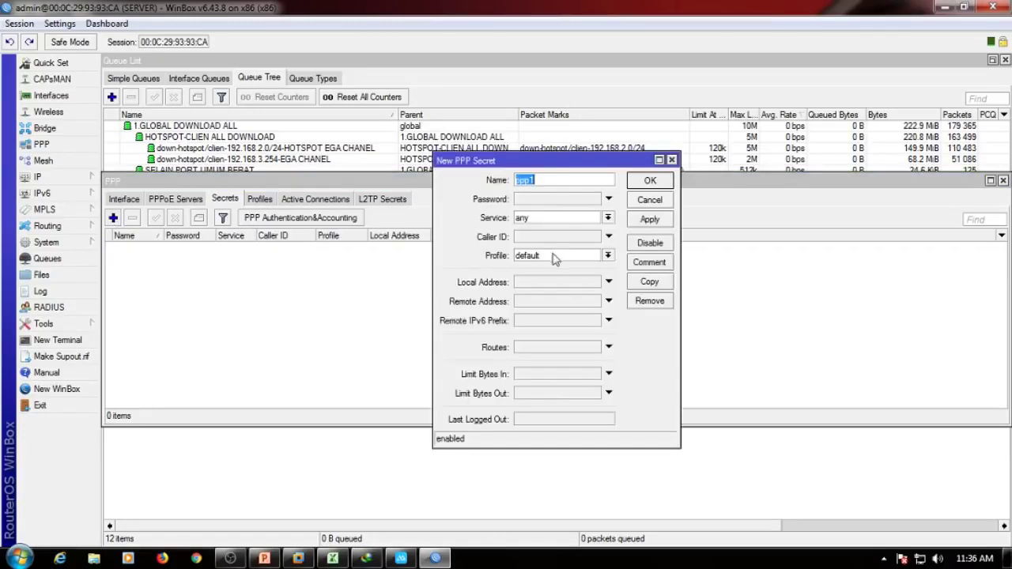
pyautogui.click(638, 204)
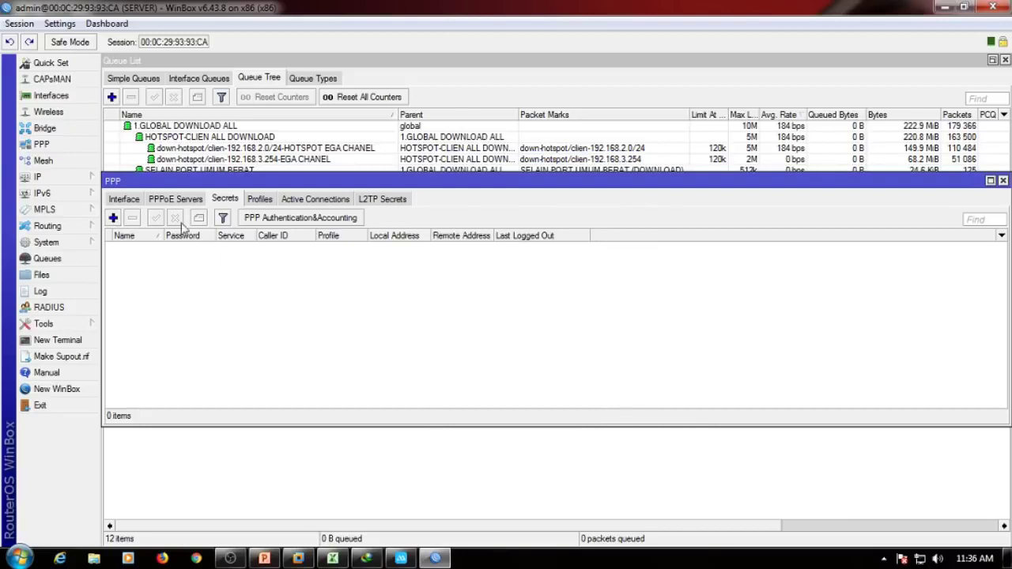
pyautogui.click(117, 221)
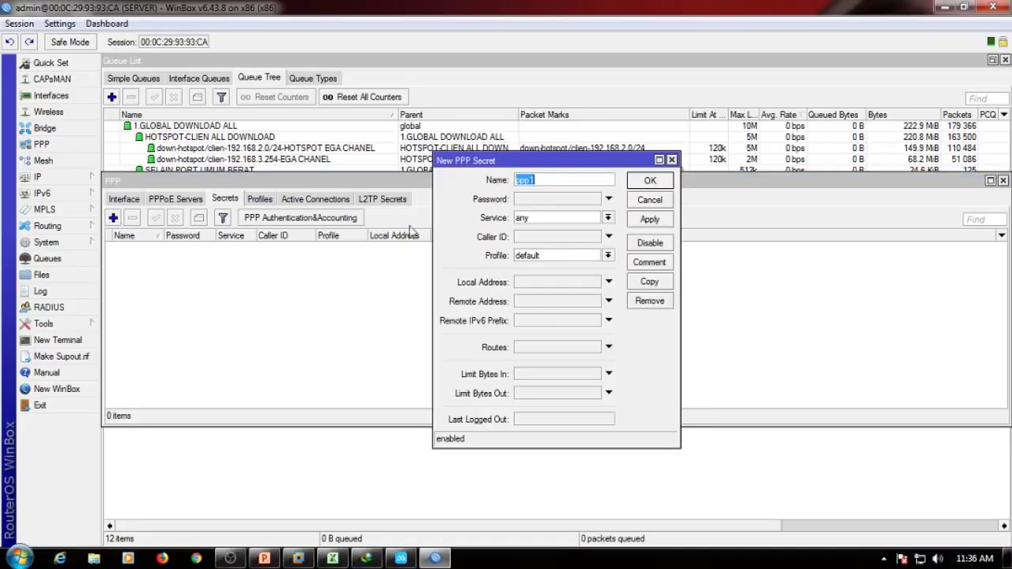
pyautogui.click(536, 309)
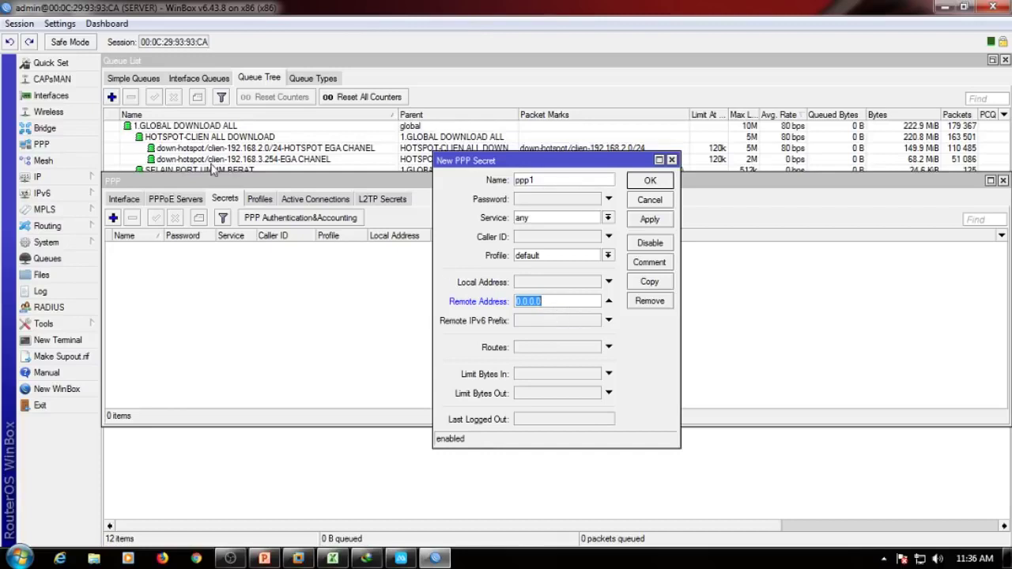
pyautogui.click(647, 201)
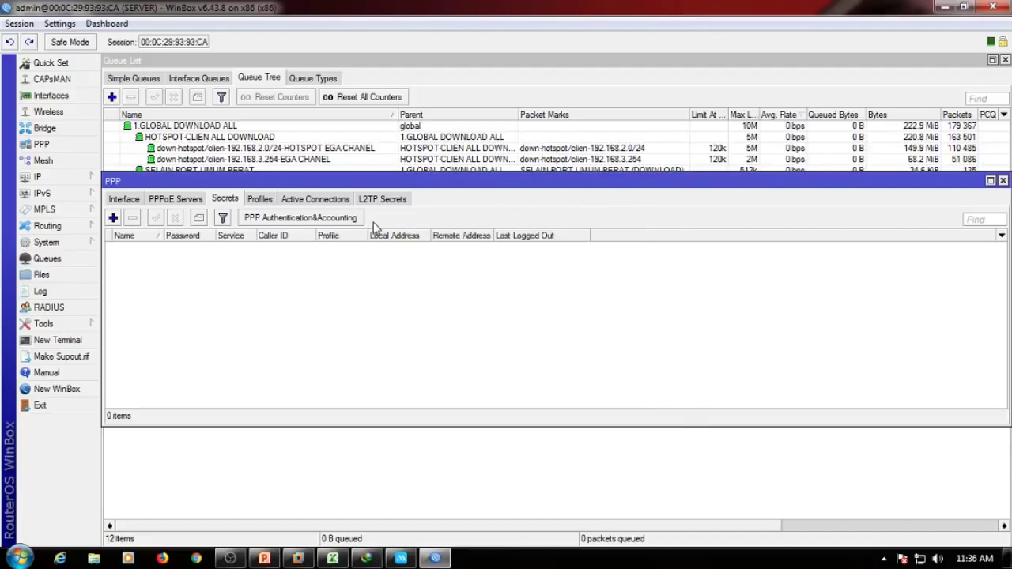
# Step: Compare the queue tree with the simple queues, focusing on the down-hotspot/clien-192.168.2.0/24-HOTSPOT EGA CHANEL queue
pyautogui.click(57, 260)
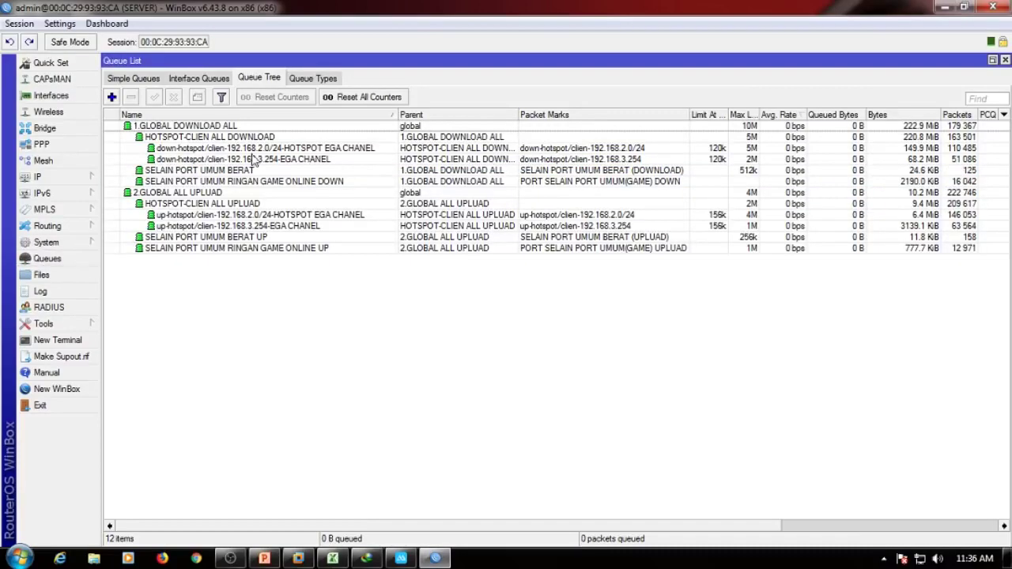
pyautogui.click(139, 79)
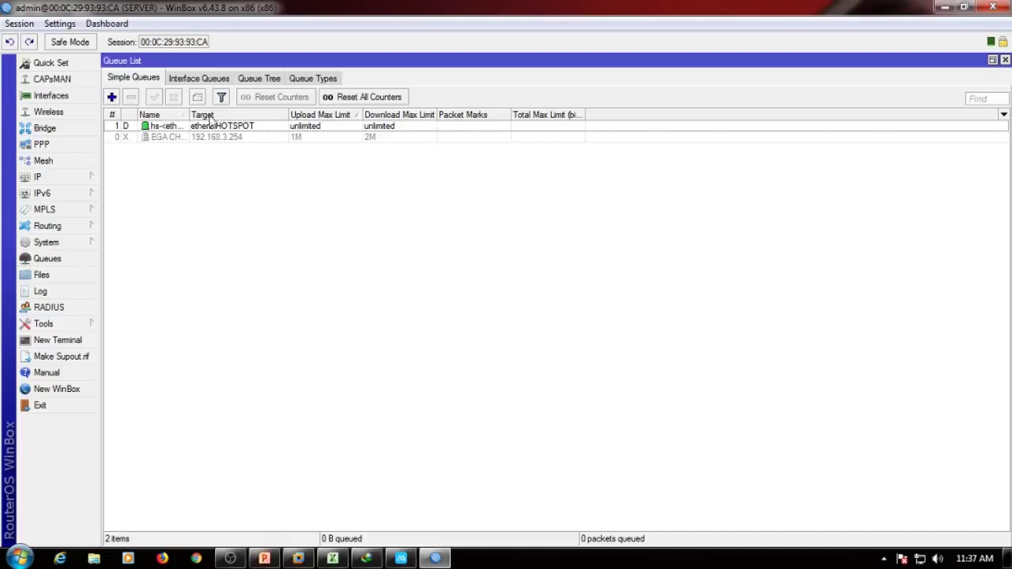
pyautogui.click(259, 78)
pyautogui.click(212, 149)
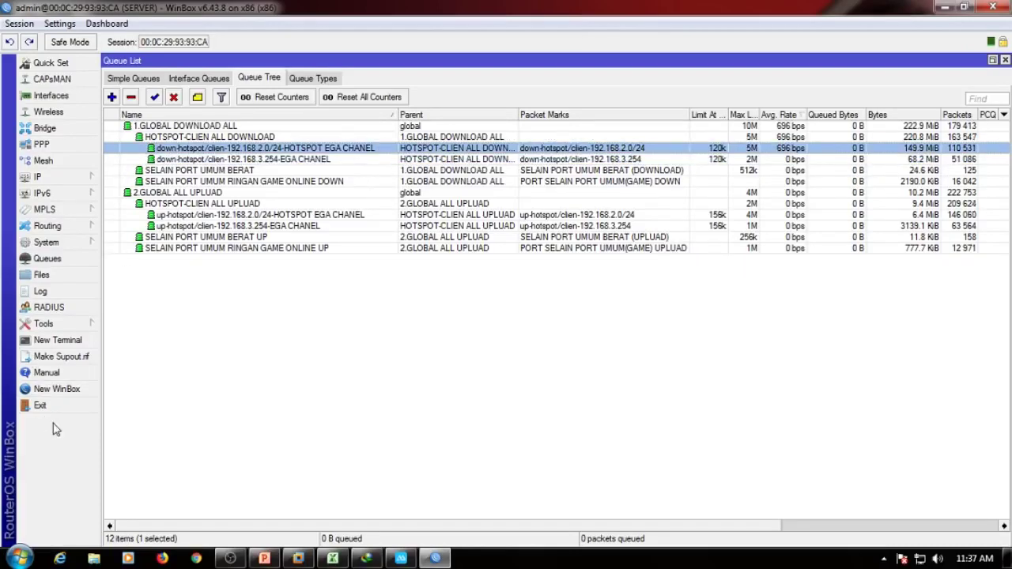
# Step: Clear the desktop by minimizing the router session and closing Internet Download Manager and the phone mirroring window
pyautogui.click(949, 7)
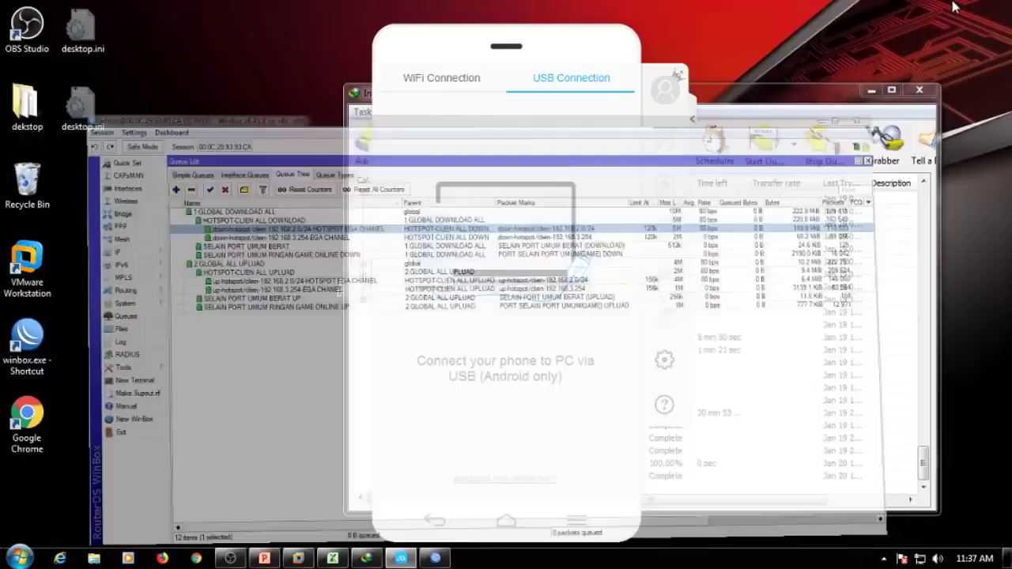
pyautogui.click(920, 111)
pyautogui.click(919, 90)
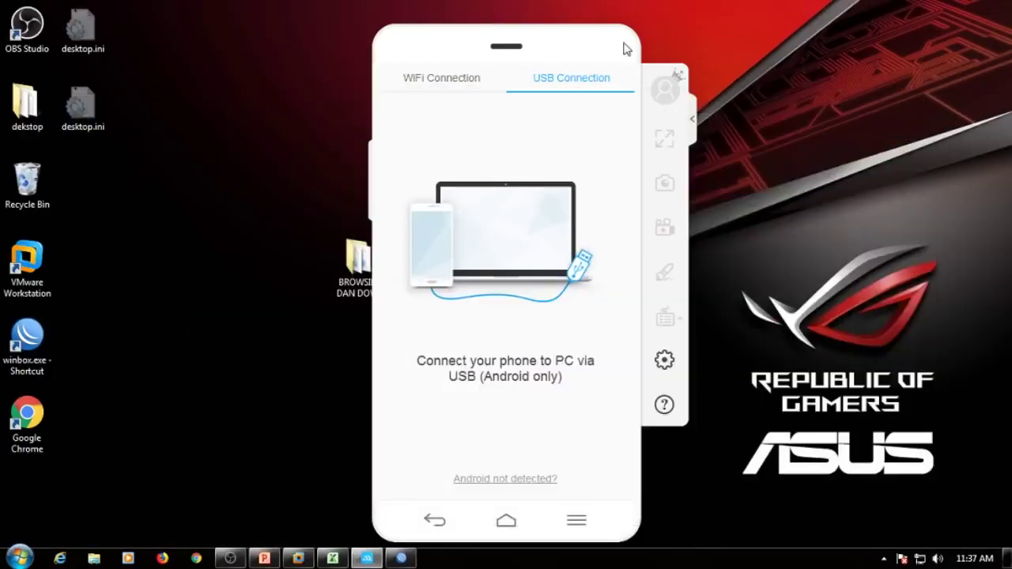
pyautogui.click(622, 53)
pyautogui.click(478, 331)
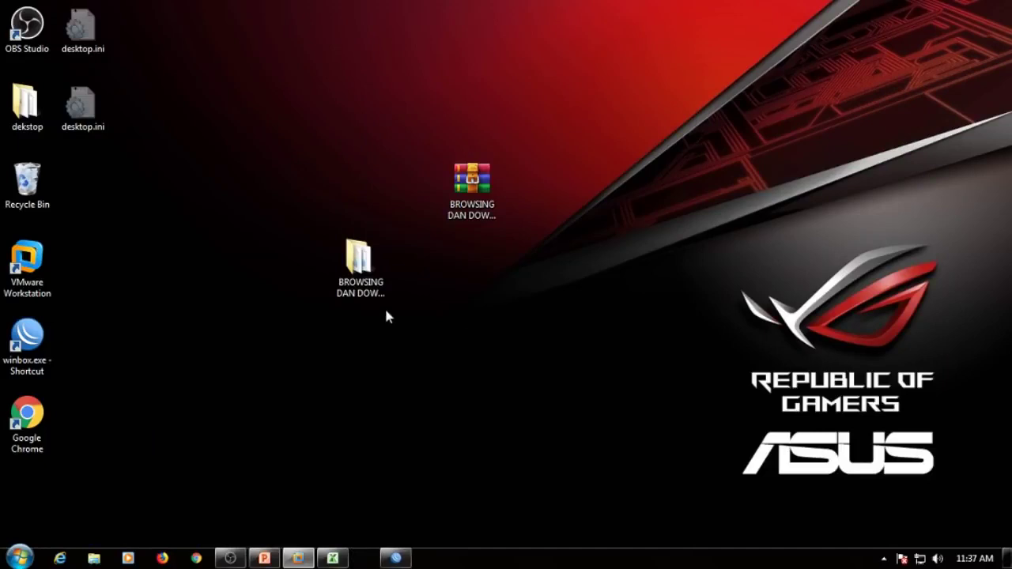
# Step: Open the BROWSING DAN DOWNLOAD GAME ONLINE folder from the desktop and maximize its window
pyautogui.click(376, 270)
pyautogui.doubleClick(376, 270)
pyautogui.click(399, 177)
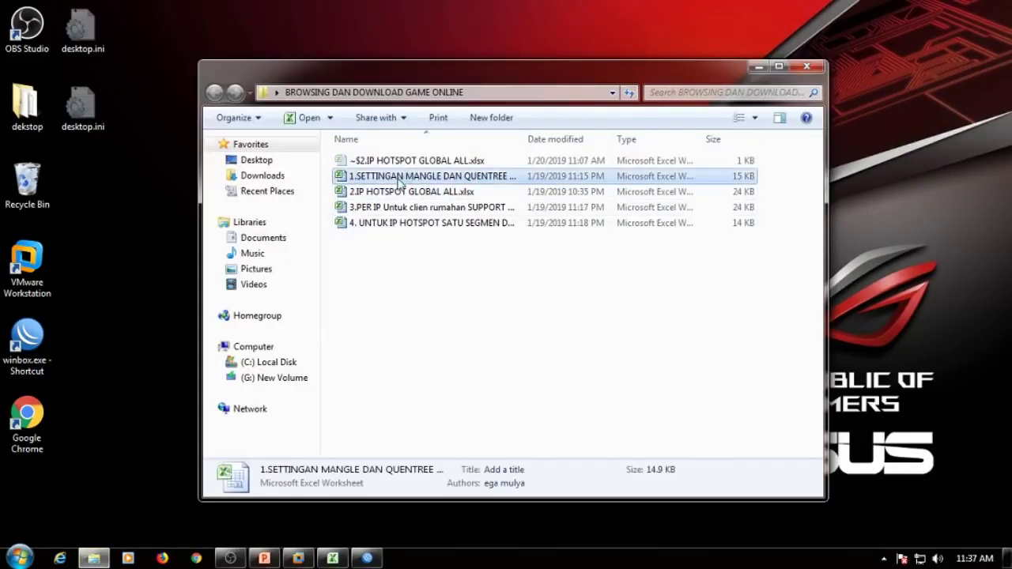
pyautogui.doubleClick(582, 76)
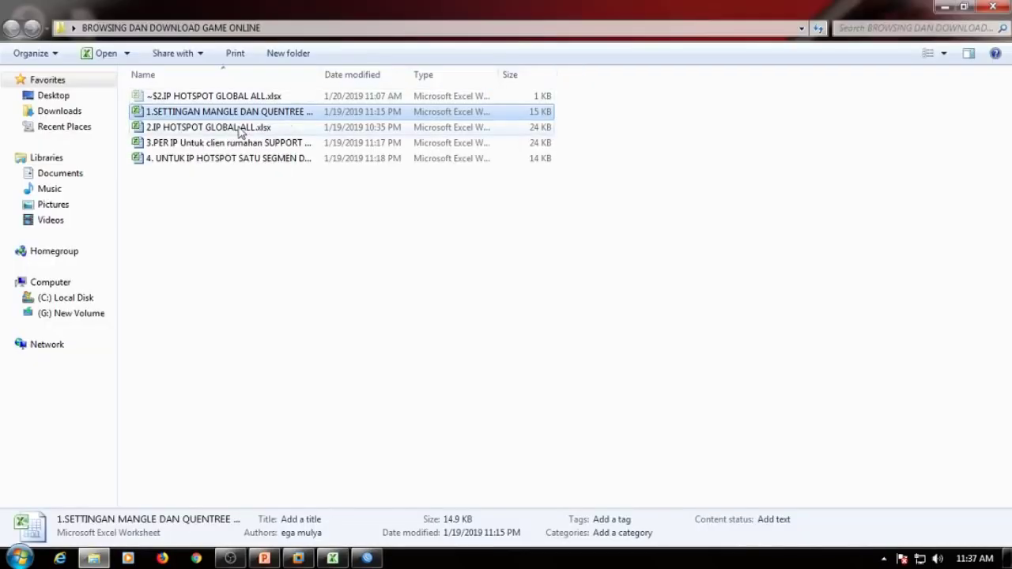
# Step: Fit the file list columns to their contents so the workbooks' full names can be read
pyautogui.click(196, 129)
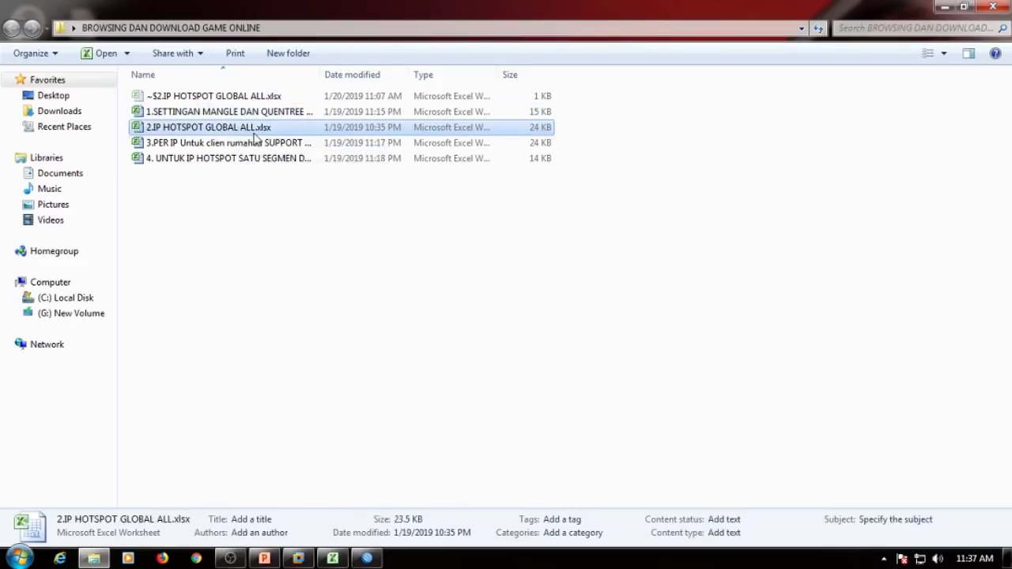
pyautogui.click(223, 147)
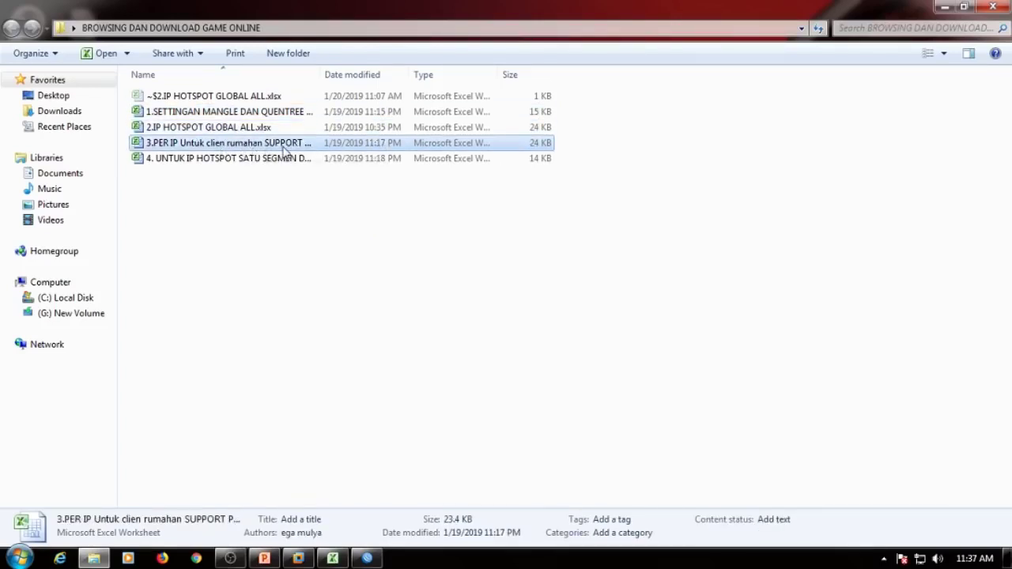
pyautogui.click(284, 158)
pyautogui.press('ctrl+KP_Add')
pyautogui.click(432, 256)
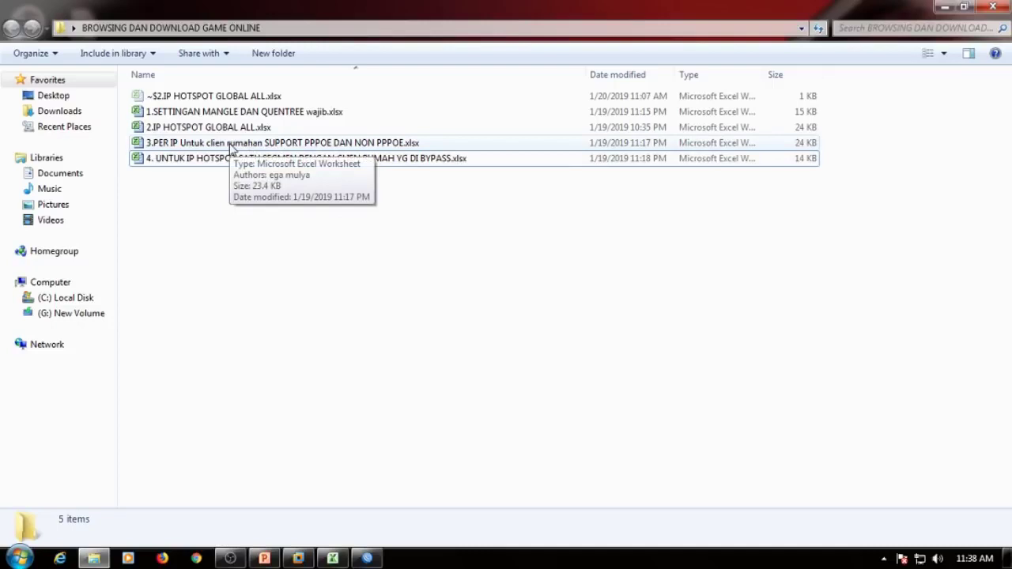
# Step: Compare the 2.IP HOTSPOT GLOBAL ALL.xlsx and 3.PER IP Untuk clien rumahan SUPPORT PPPOE DAN NON PPPOE.xlsx workbooks in the folder
pyautogui.click(230, 145)
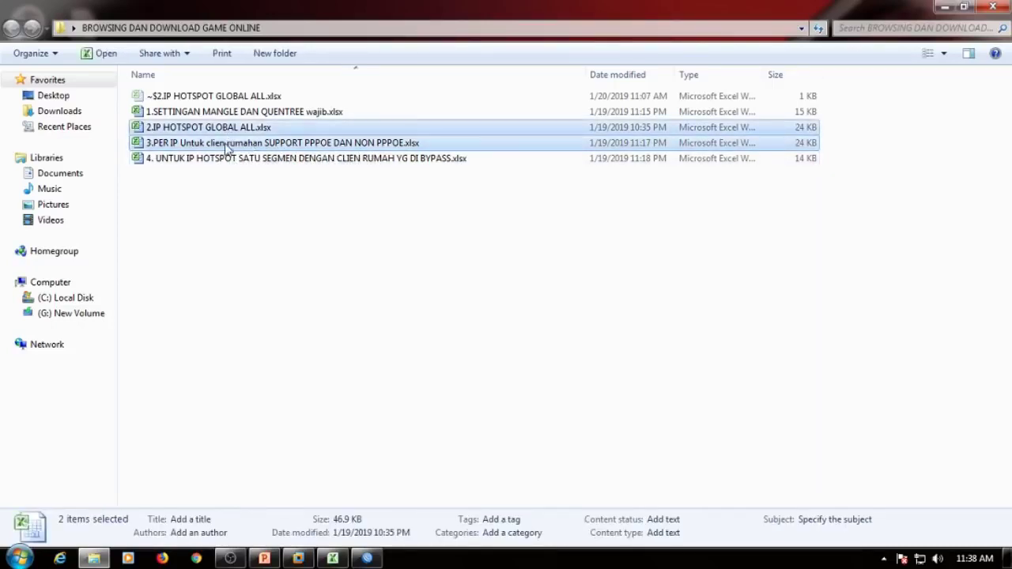
pyautogui.click(201, 129)
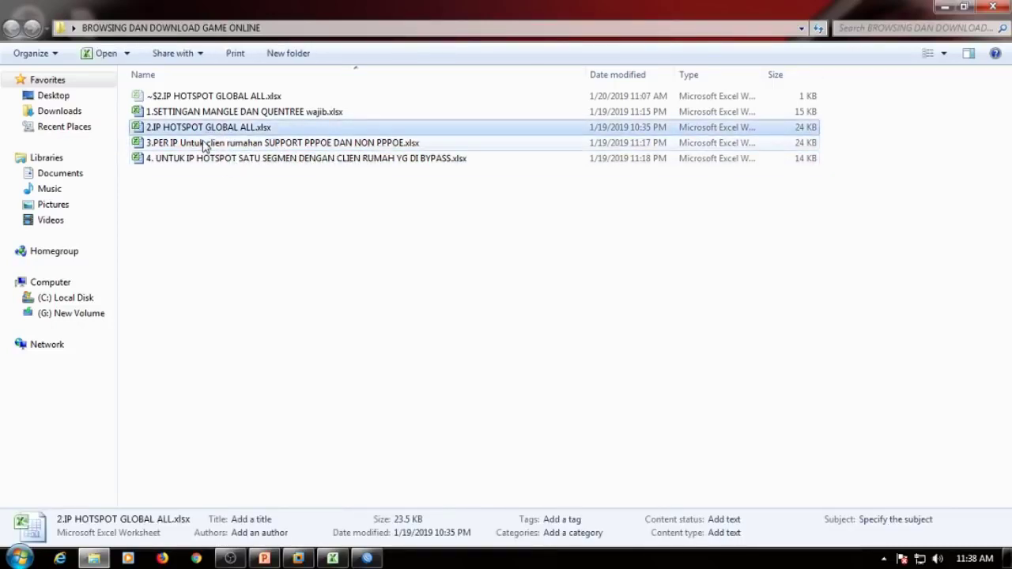
pyautogui.keyDown('ctrl'); pyautogui.click(204, 147); pyautogui.keyUp('ctrl')
pyautogui.click(275, 215)
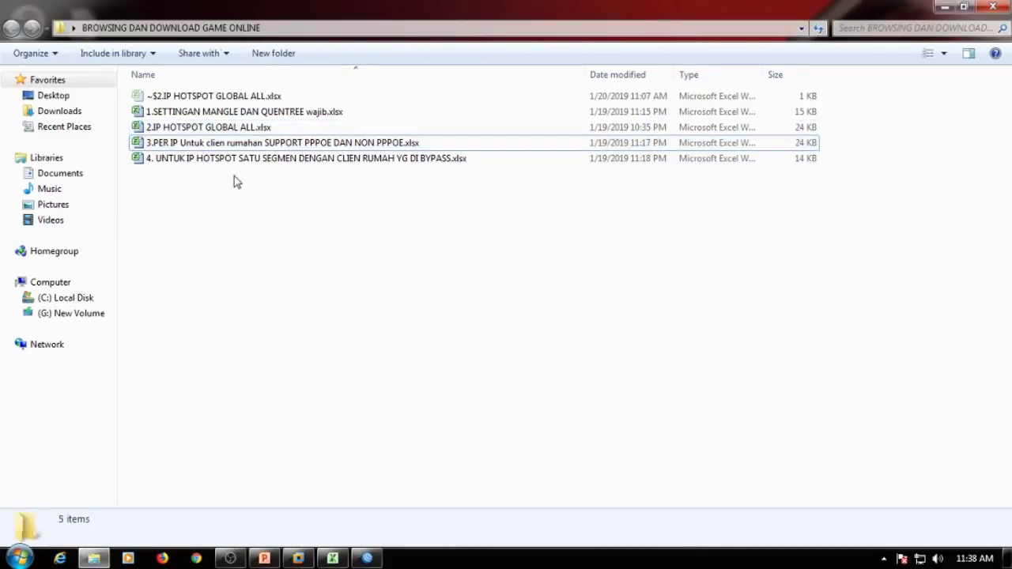
pyautogui.click(192, 131)
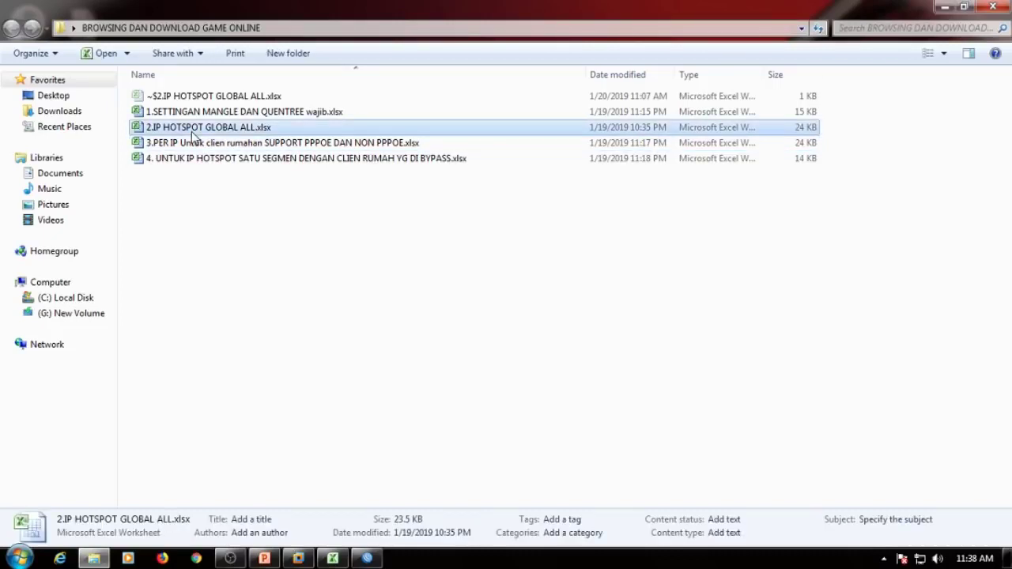
pyautogui.click(311, 224)
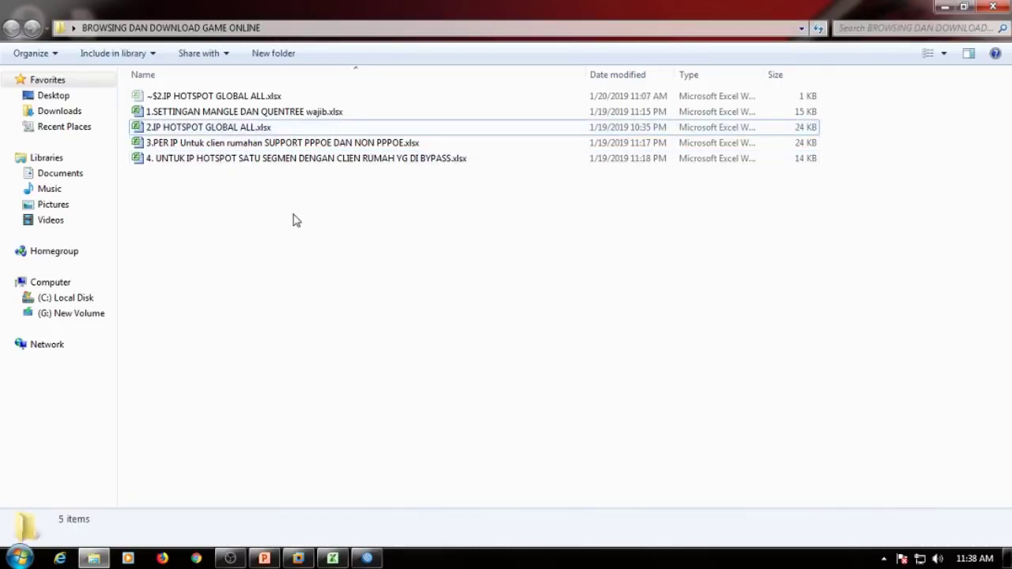
pyautogui.click(309, 146)
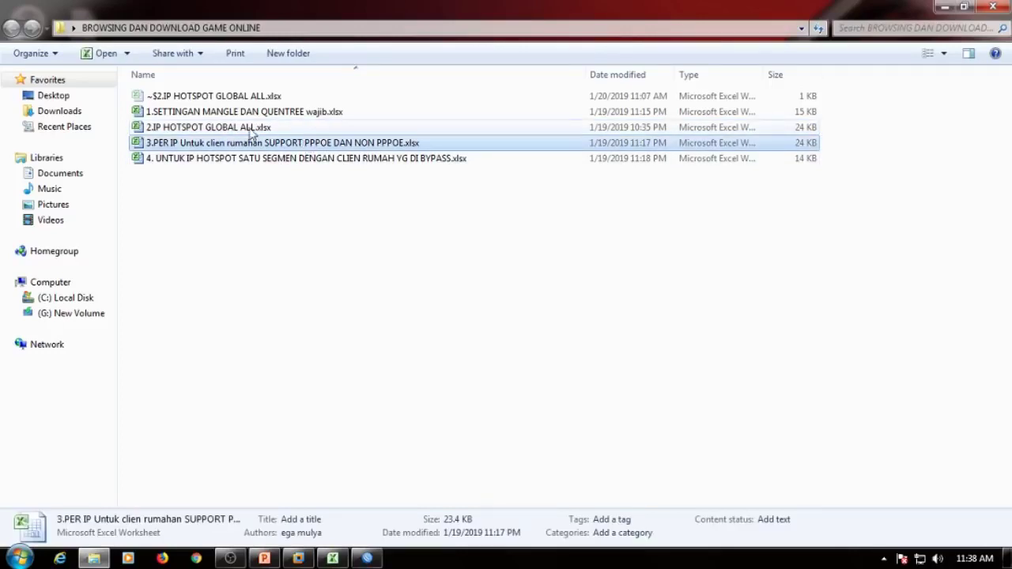
pyautogui.click(361, 185)
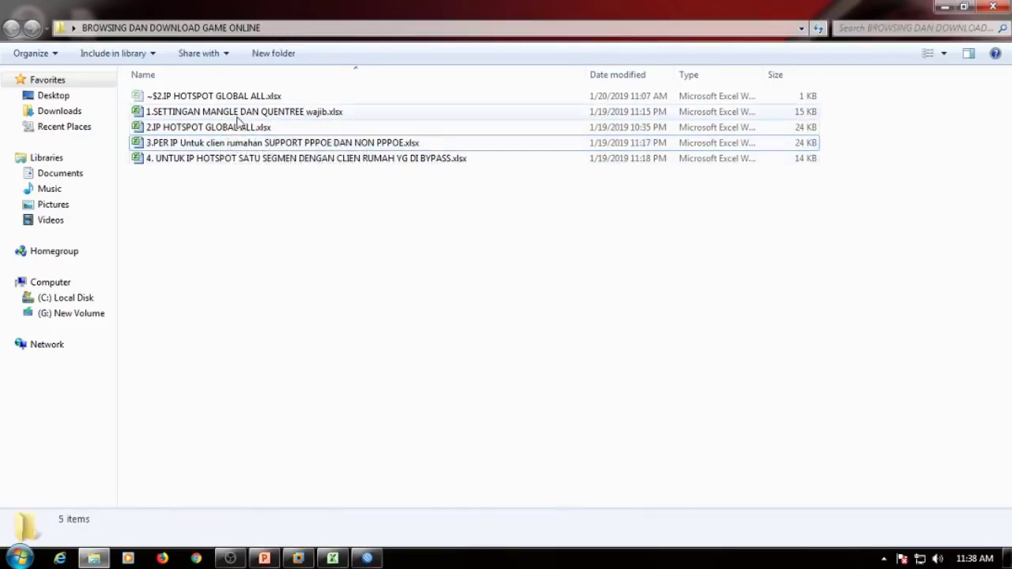
# Step: Review how 1.SETTINGAN MANGLE DAN QUENTREE wajib.xlsx relates to workbooks 2, 3 and 4, highlighting workbooks 2 and 3 together
pyautogui.click(175, 113)
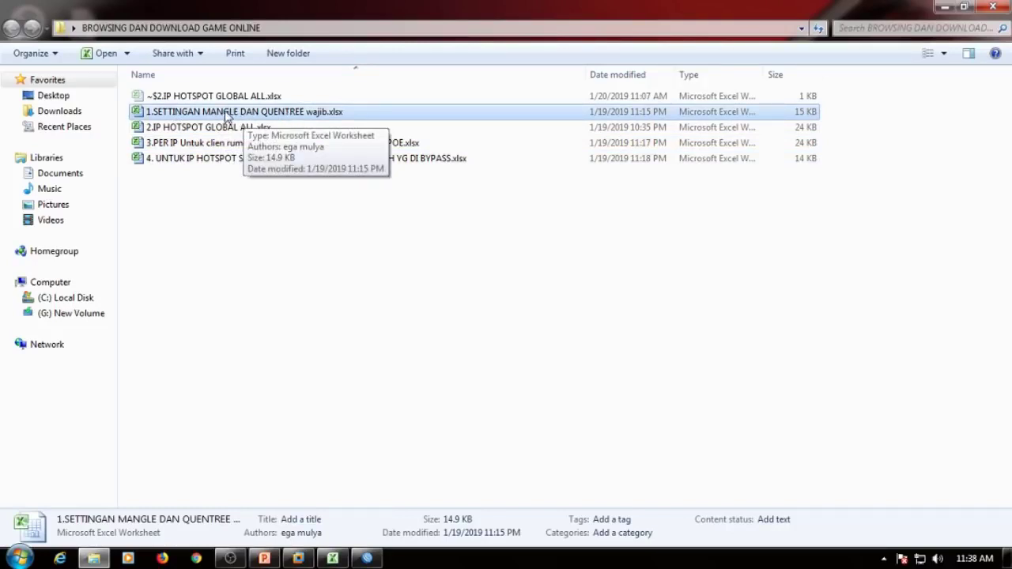
pyautogui.click(210, 128)
pyautogui.keyDown('shift'); pyautogui.click(210, 162); pyautogui.keyUp('shift')
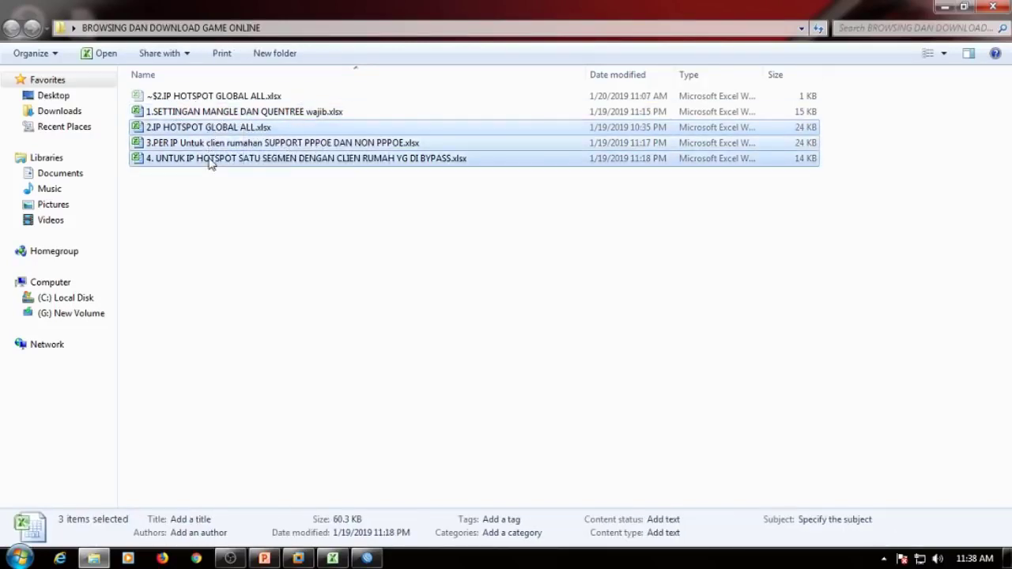
pyautogui.click(302, 199)
pyautogui.click(206, 131)
pyautogui.keyDown('shift'); pyautogui.click(204, 144); pyautogui.keyUp('shift')
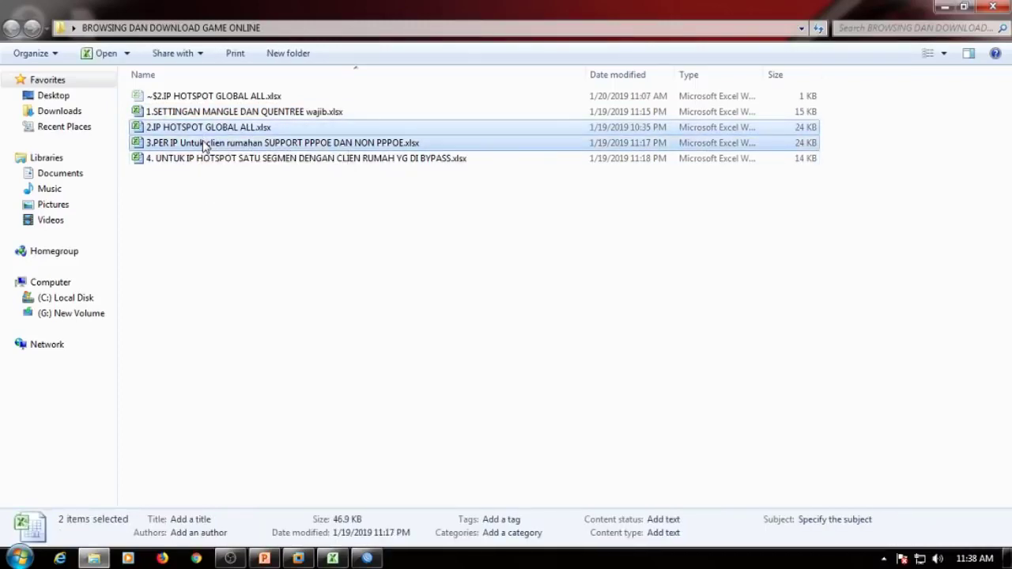
pyautogui.click(306, 228)
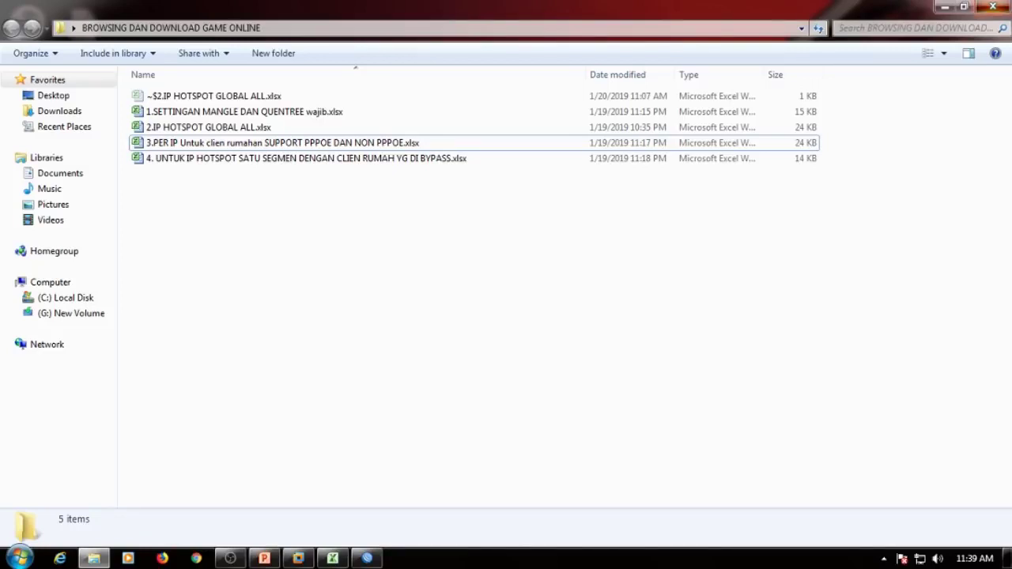
# Step: Close the folder window and bring up the OBS Studio options from the hidden notification icons
pyautogui.click(993, 7)
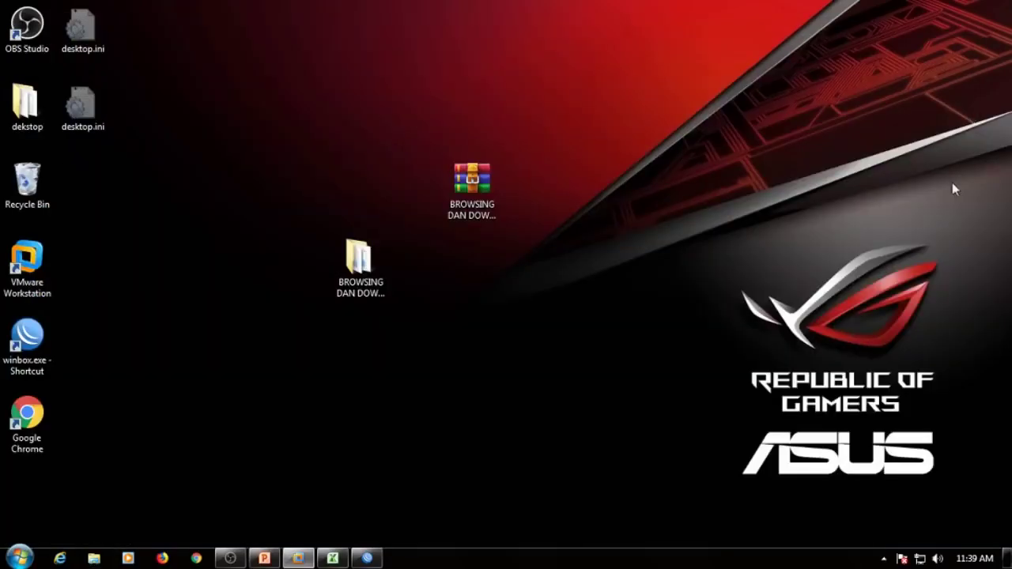
pyautogui.click(883, 558)
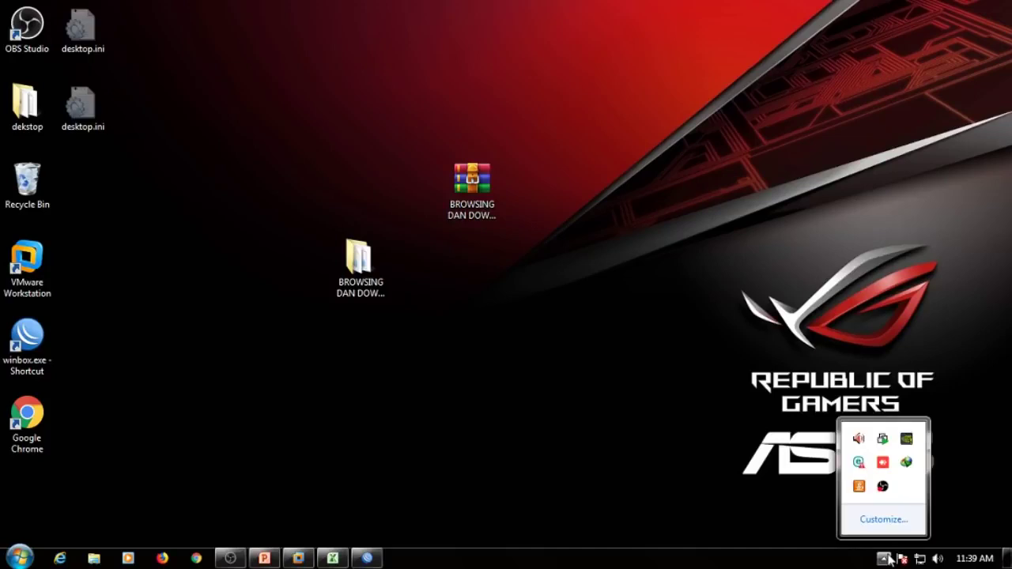
pyautogui.rightClick(882, 489)
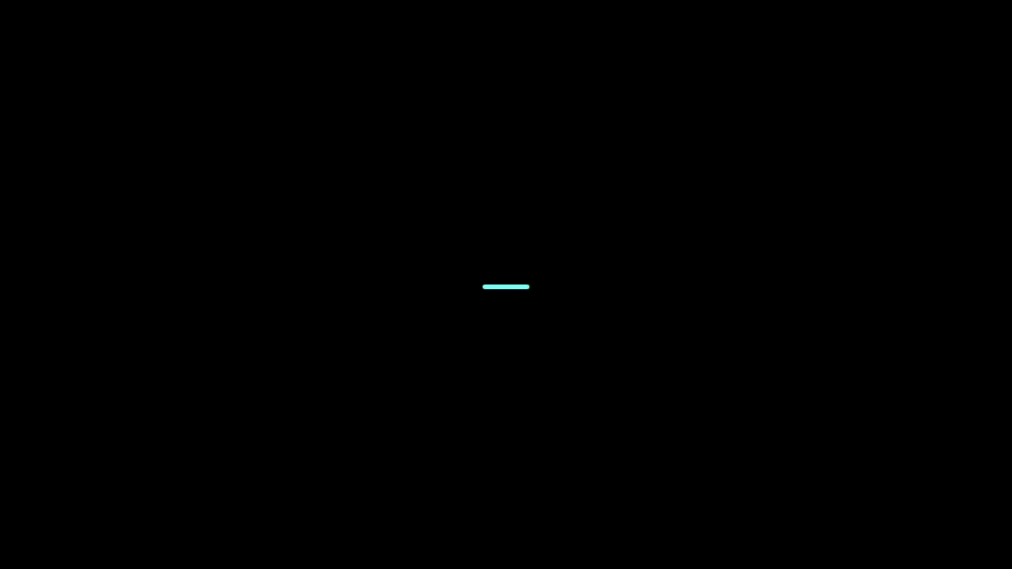